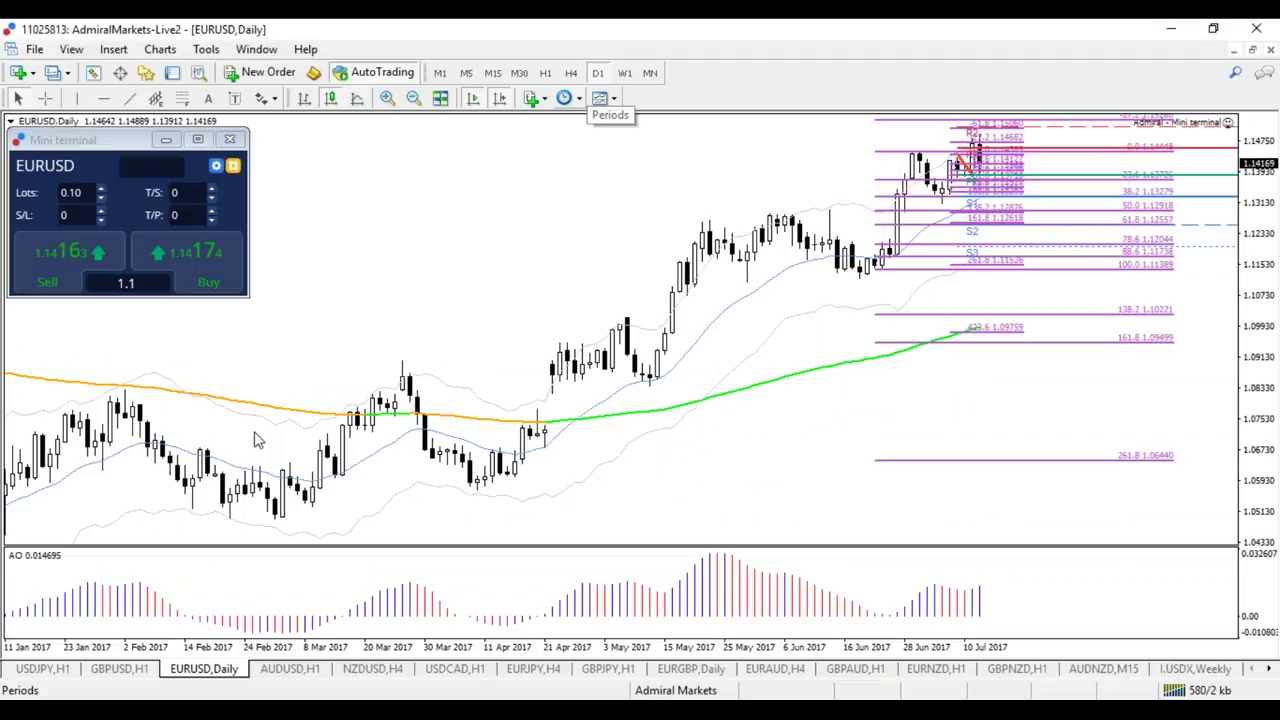
- Review the EURUSD chart's longer history on the daily and weekly timeframes, using the crosshair on the weekly candles
{"action": "key", "text": "minus"}
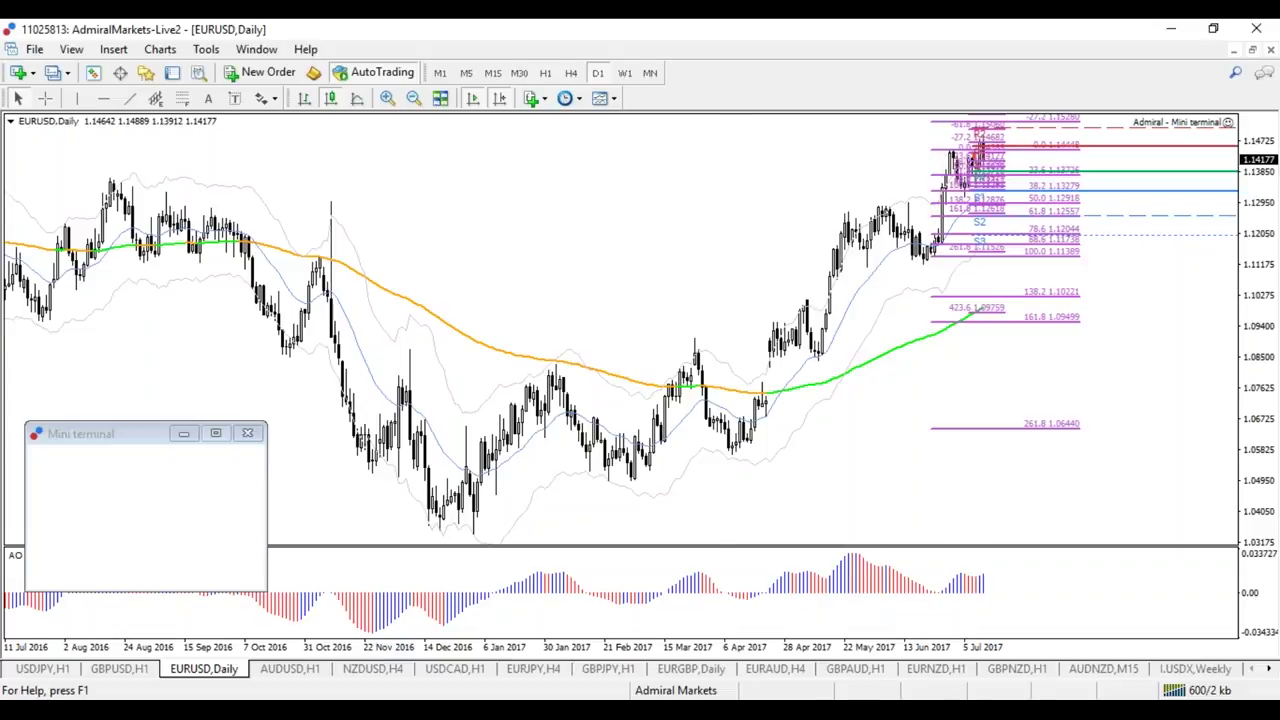
{"action": "left_click", "coordinate": [624, 73]}
{"action": "left_click", "coordinate": [45, 98]}
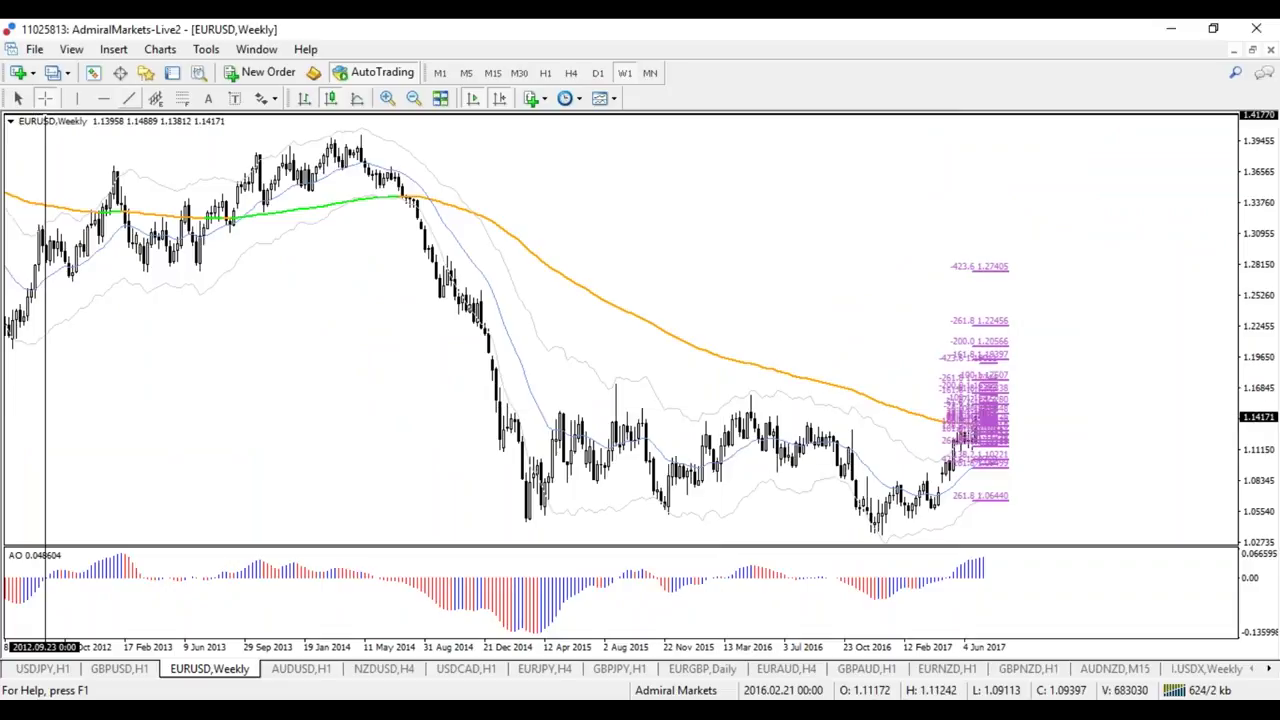
{"action": "left_click", "coordinate": [548, 410]}
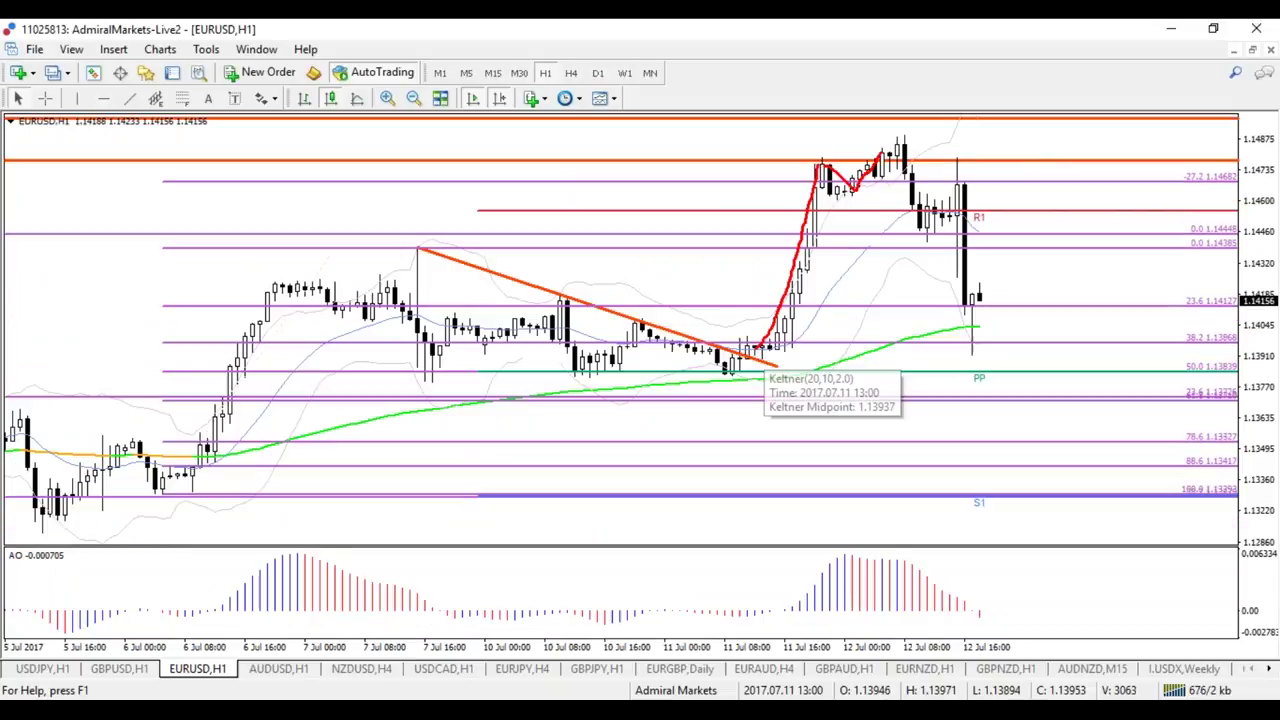
- Sketch the rising highs and the downward price path from the 12 July peak on the H1 chart, and clear the drawings
{"action": "mouse_move", "coordinate": [888, 146]}
{"action": "left_mouse_down"}
{"action": "mouse_move", "coordinate": [922, 128]}
{"action": "mouse_move", "coordinate": [762, 190]}
{"action": "left_mouse_up"}
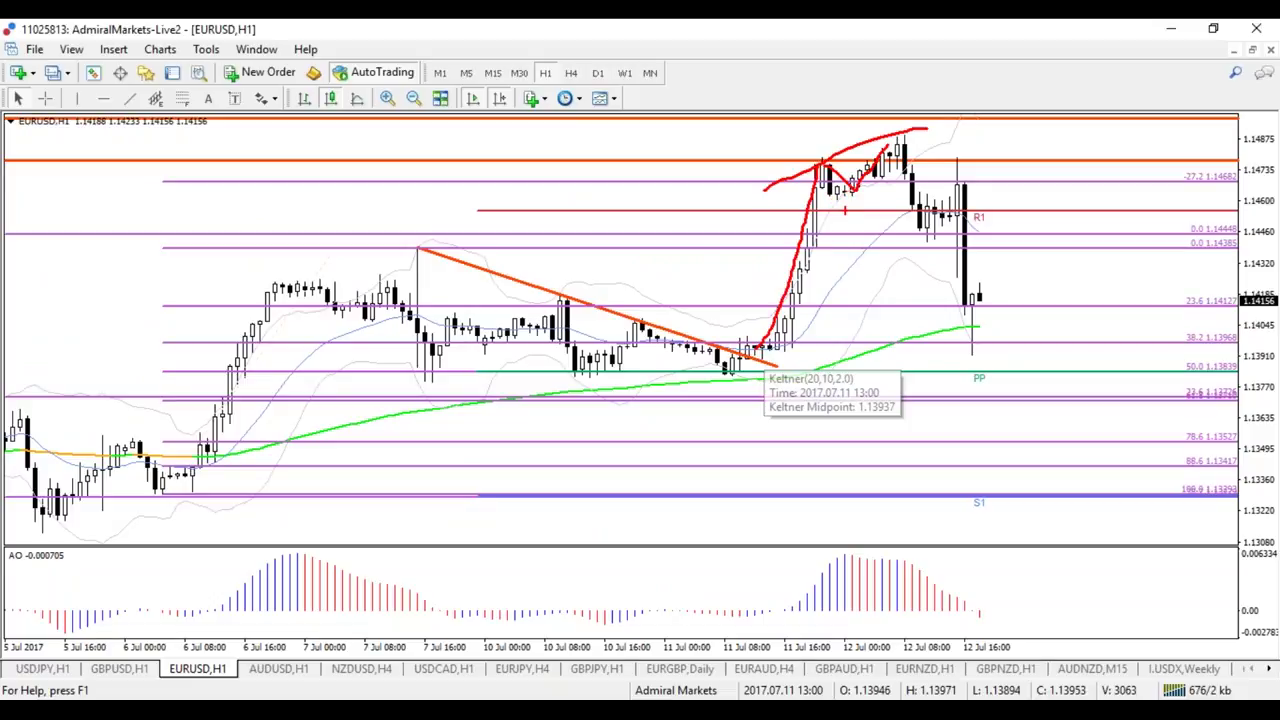
{"action": "mouse_move", "coordinate": [898, 140]}
{"action": "left_mouse_down"}
{"action": "mouse_move", "coordinate": [931, 240]}
{"action": "mouse_move", "coordinate": [1034, 357]}
{"action": "mouse_move", "coordinate": [1070, 348]}
{"action": "mouse_move", "coordinate": [990, 352]}
{"action": "left_mouse_up"}
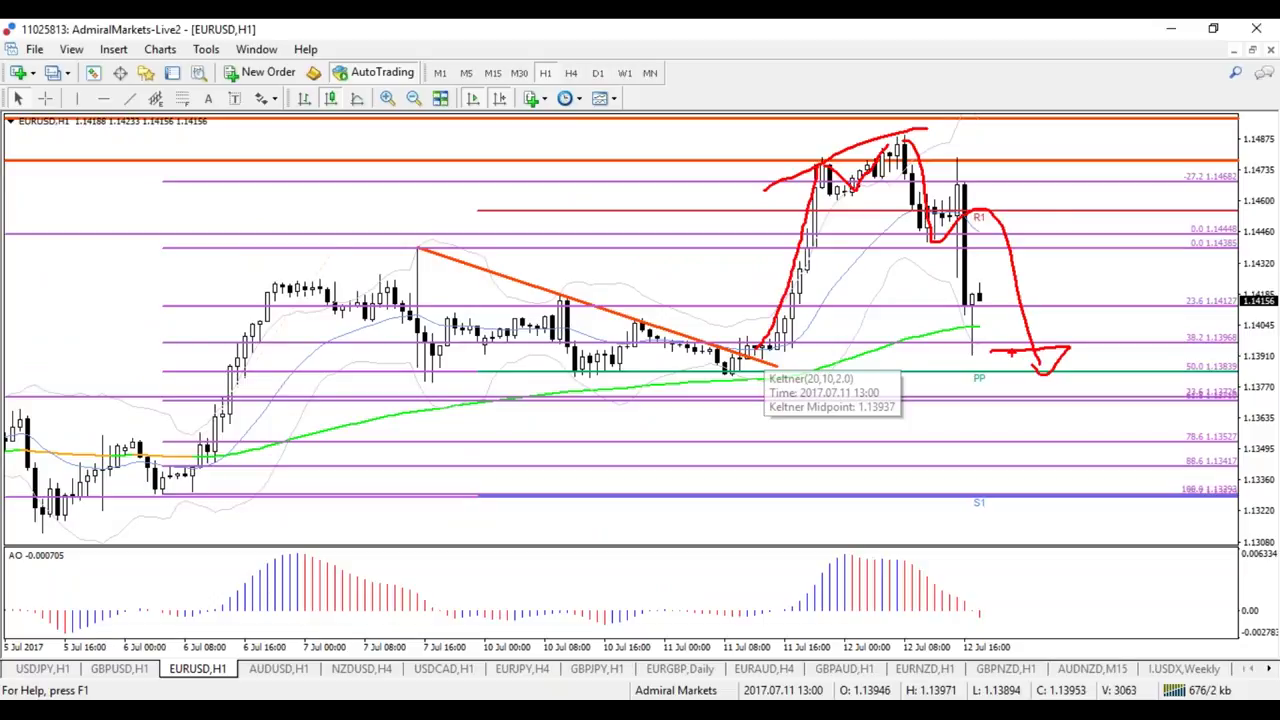
{"action": "key", "text": "Escape"}
- Delete the smaller Fibonacci retracement on the H1 chart and the larger one on the H4 chart
{"action": "right_click", "coordinate": [336, 251]}
{"action": "left_click", "coordinate": [362, 316]}
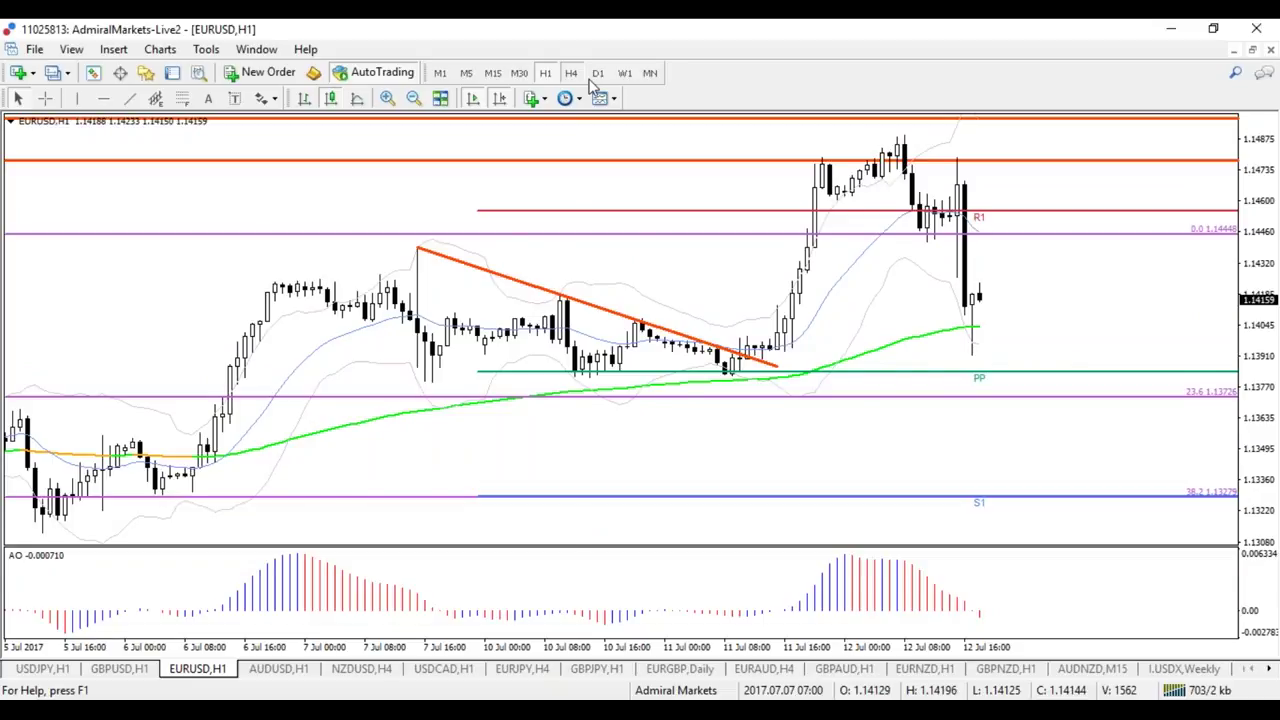
{"action": "left_click", "coordinate": [571, 73]}
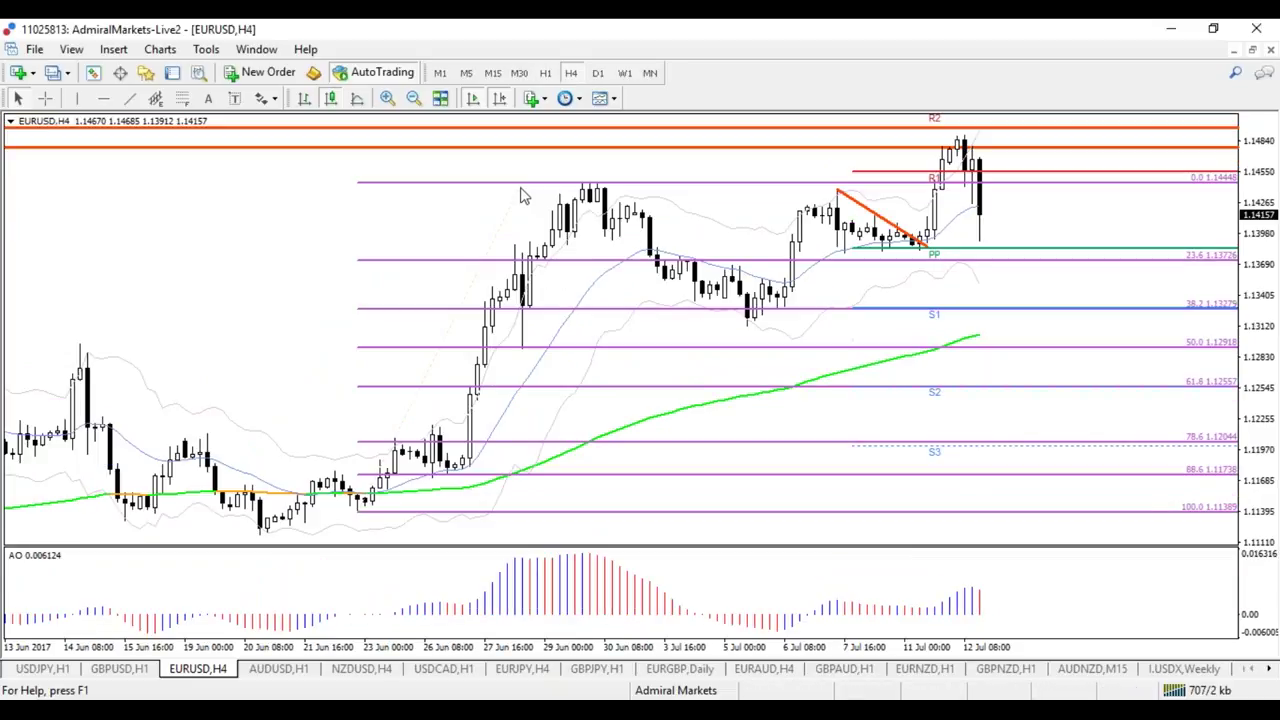
{"action": "right_click", "coordinate": [520, 195]}
{"action": "left_click", "coordinate": [548, 249]}
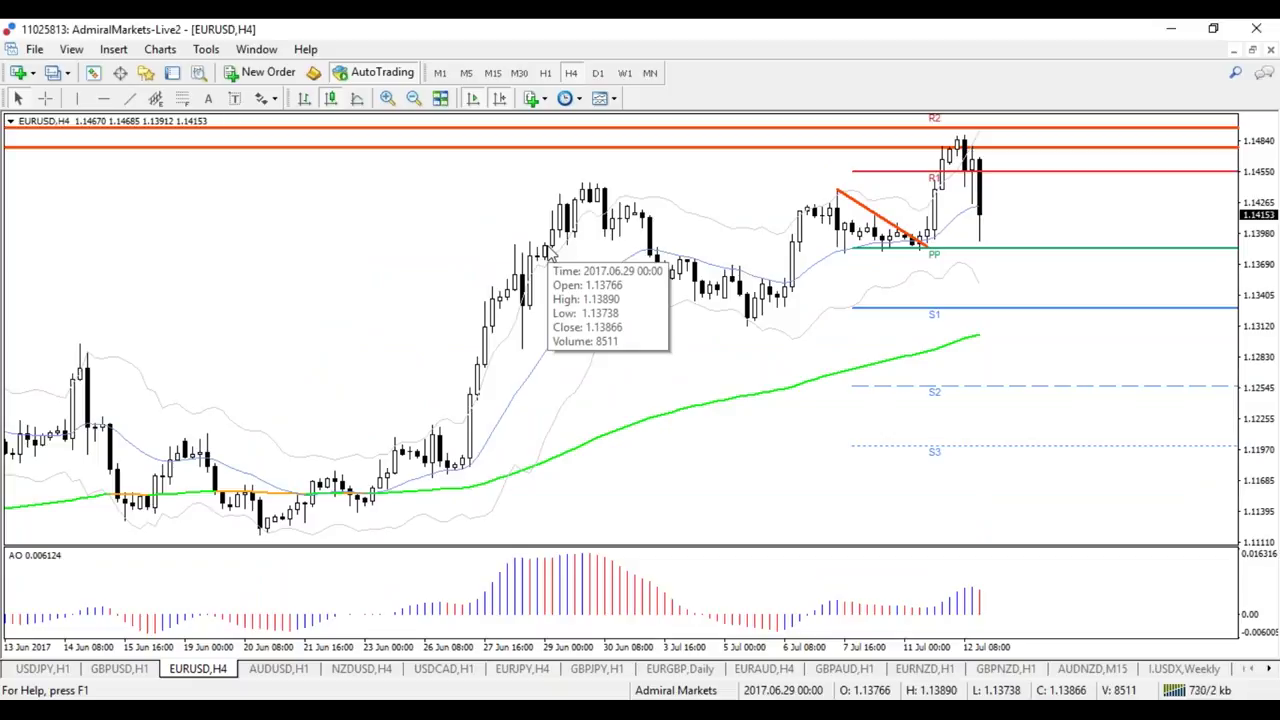
- Measure the drop from the 12 July high to the latest candle low on the H1 chart with the crosshair
{"action": "left_click", "coordinate": [545, 73]}
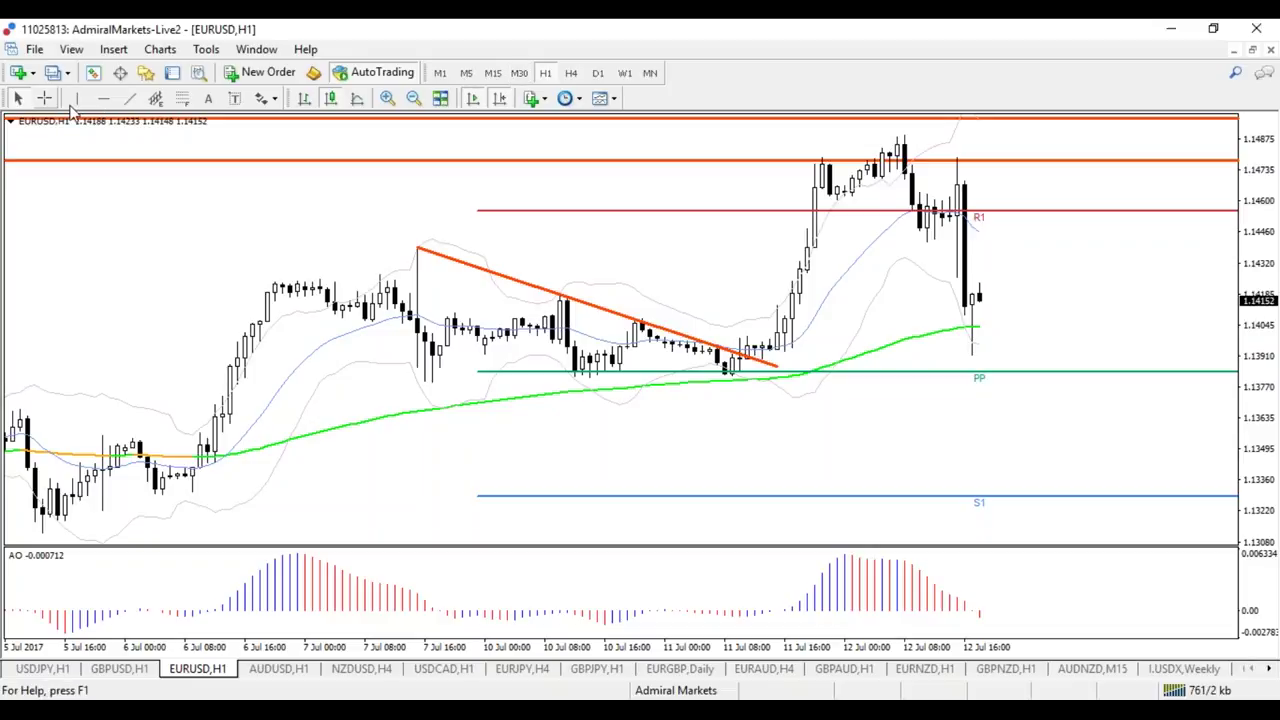
{"action": "left_click_drag", "start_coordinate": [910, 135], "coordinate": [980, 354]}
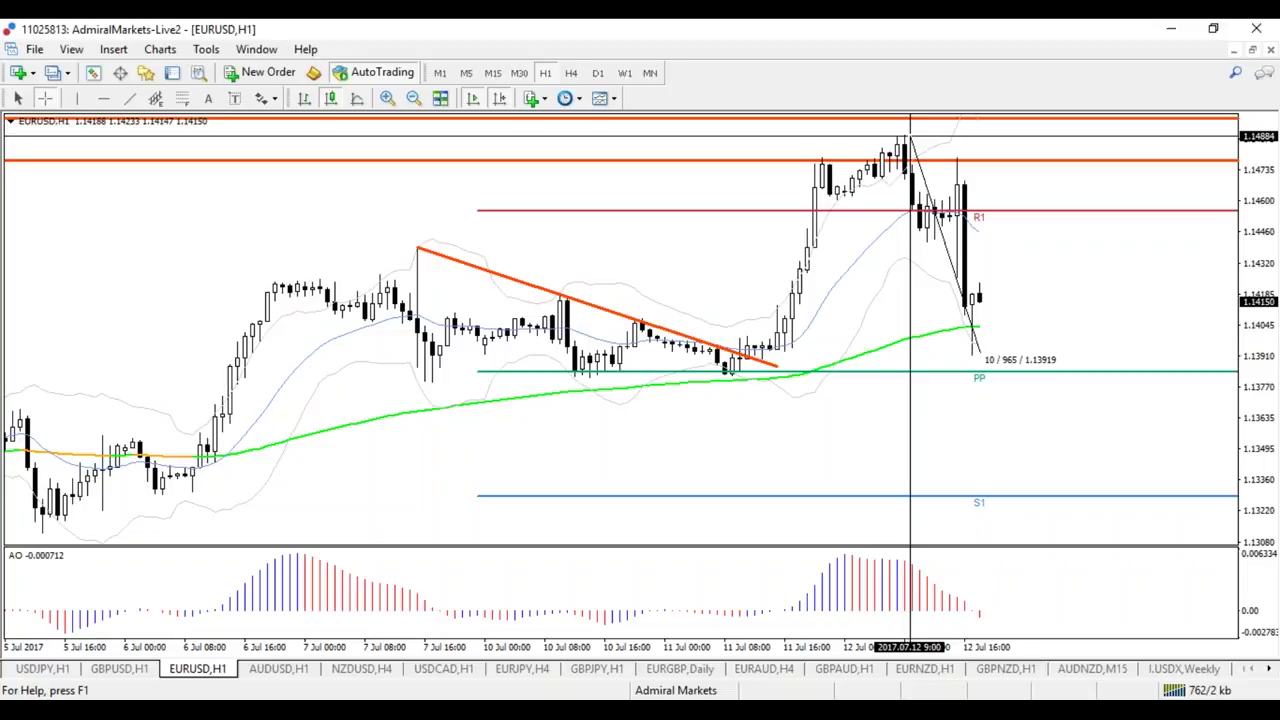
{"action": "left_click_drag", "start_coordinate": [978, 354], "coordinate": [976, 358]}
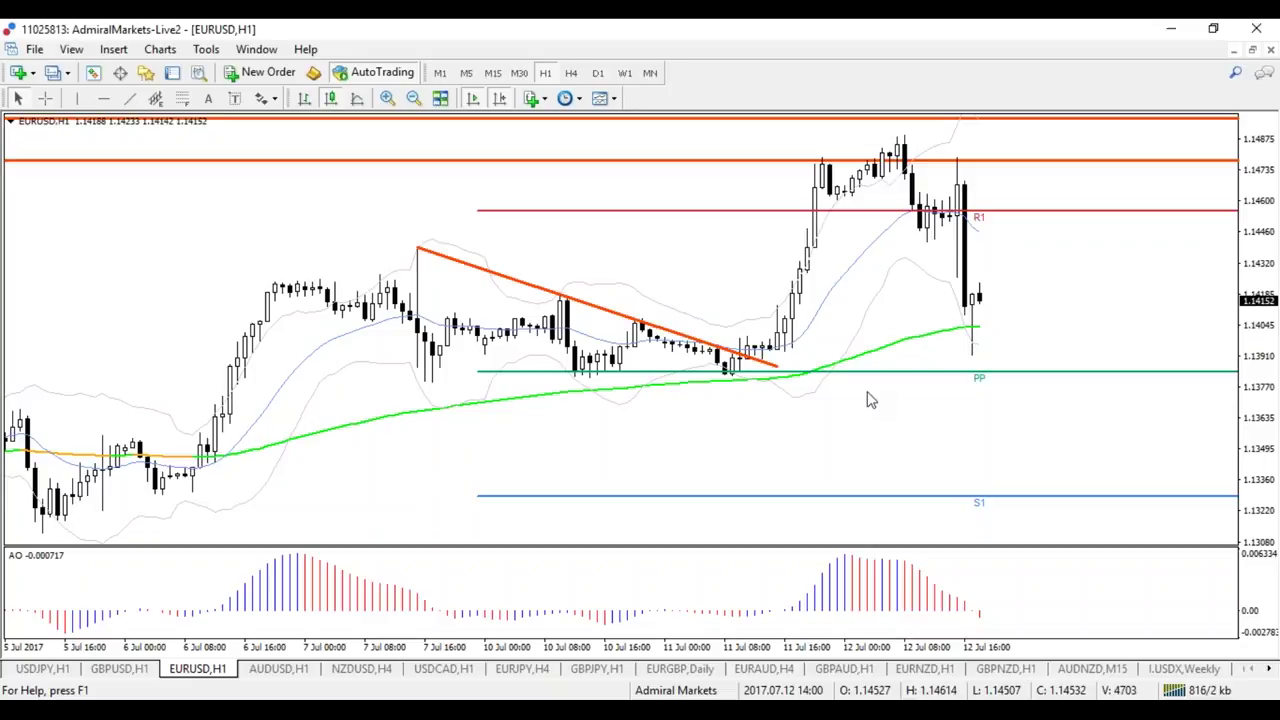
{"action": "middle_click", "coordinate": [416, 553]}
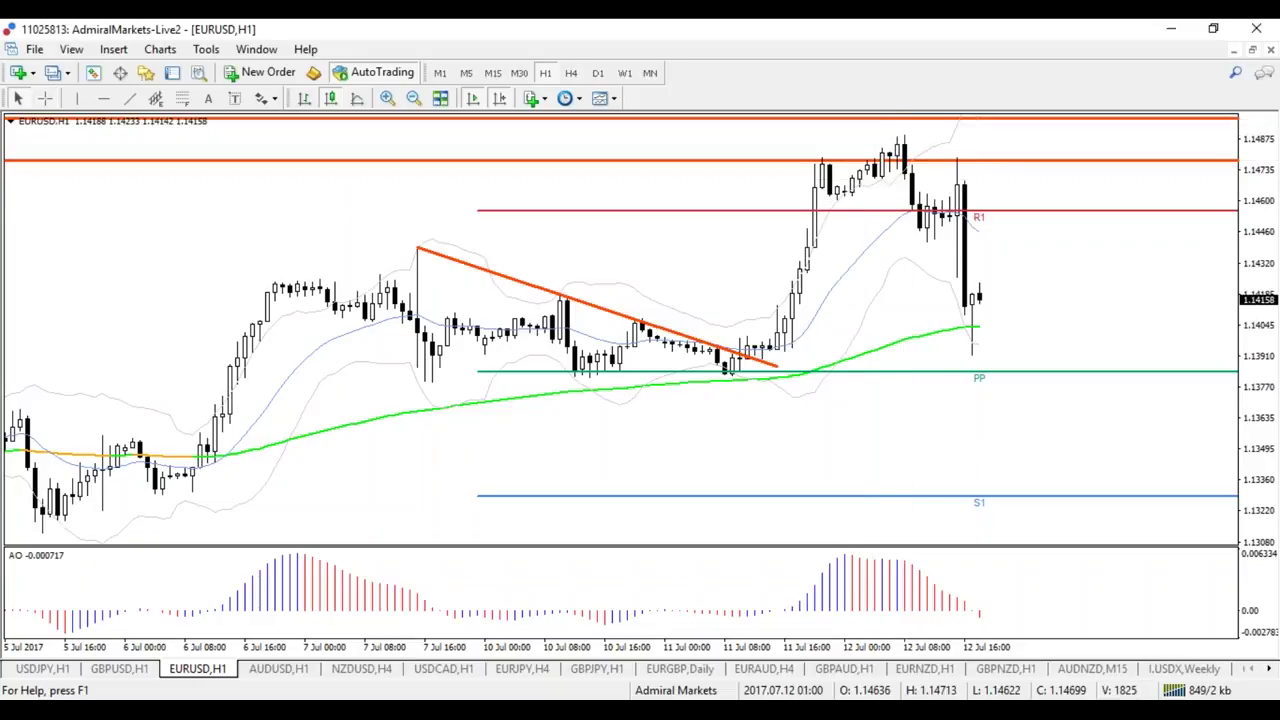
- Circle the 12 July peak candles on H1, mark the level just below the peak on H4, and clear the drawings
{"action": "key", "text": "plus"}
{"action": "mouse_move", "coordinate": [828, 156]}
{"action": "left_mouse_down"}
{"action": "mouse_move", "coordinate": [824, 140]}
{"action": "mouse_move", "coordinate": [790, 152]}
{"action": "mouse_move", "coordinate": [819, 145]}
{"action": "left_mouse_up"}
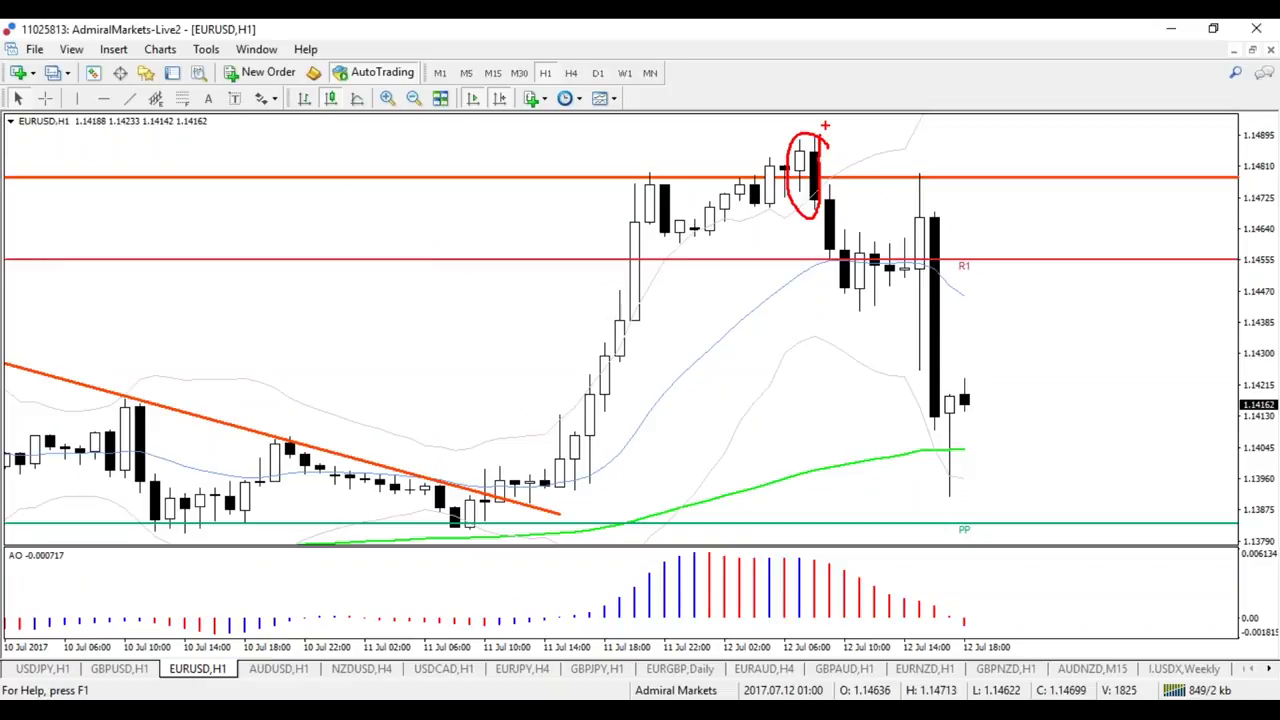
{"action": "left_click", "coordinate": [571, 73]}
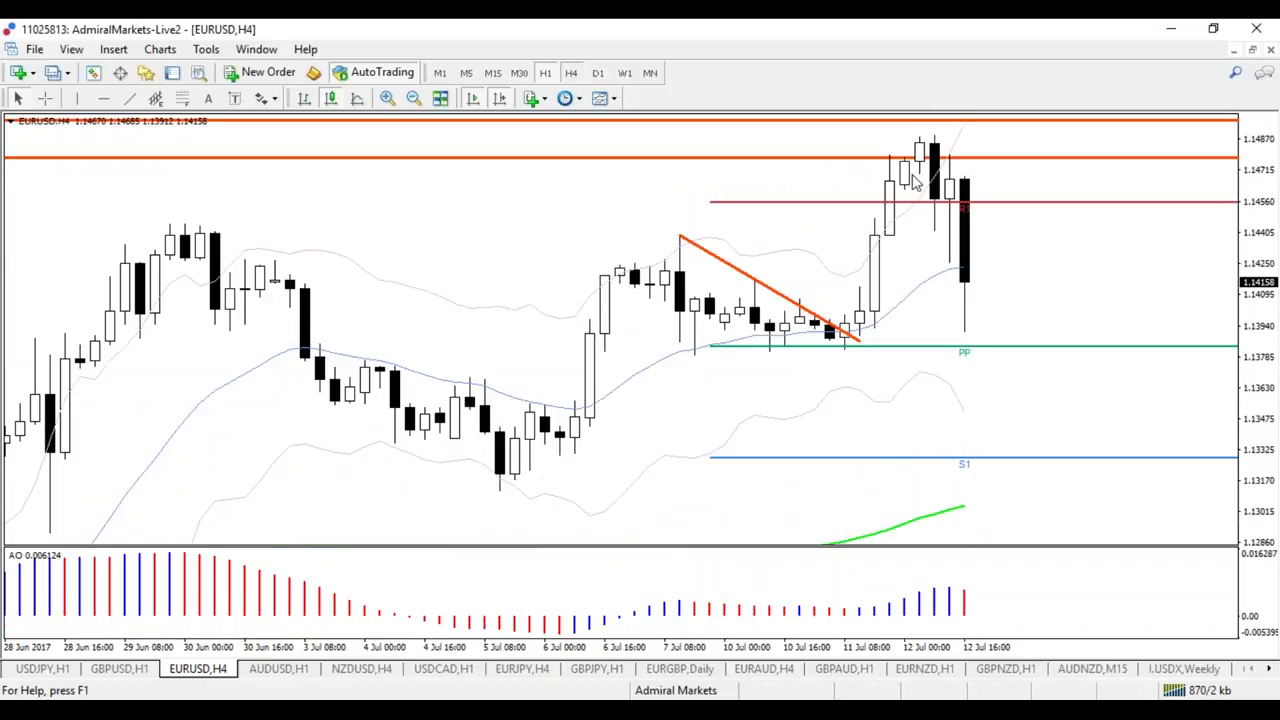
{"action": "mouse_move", "coordinate": [961, 157]}
{"action": "left_mouse_down"}
{"action": "mouse_move", "coordinate": [892, 128]}
{"action": "mouse_move", "coordinate": [1036, 157]}
{"action": "mouse_move", "coordinate": [1000, 174]}
{"action": "left_mouse_up"}
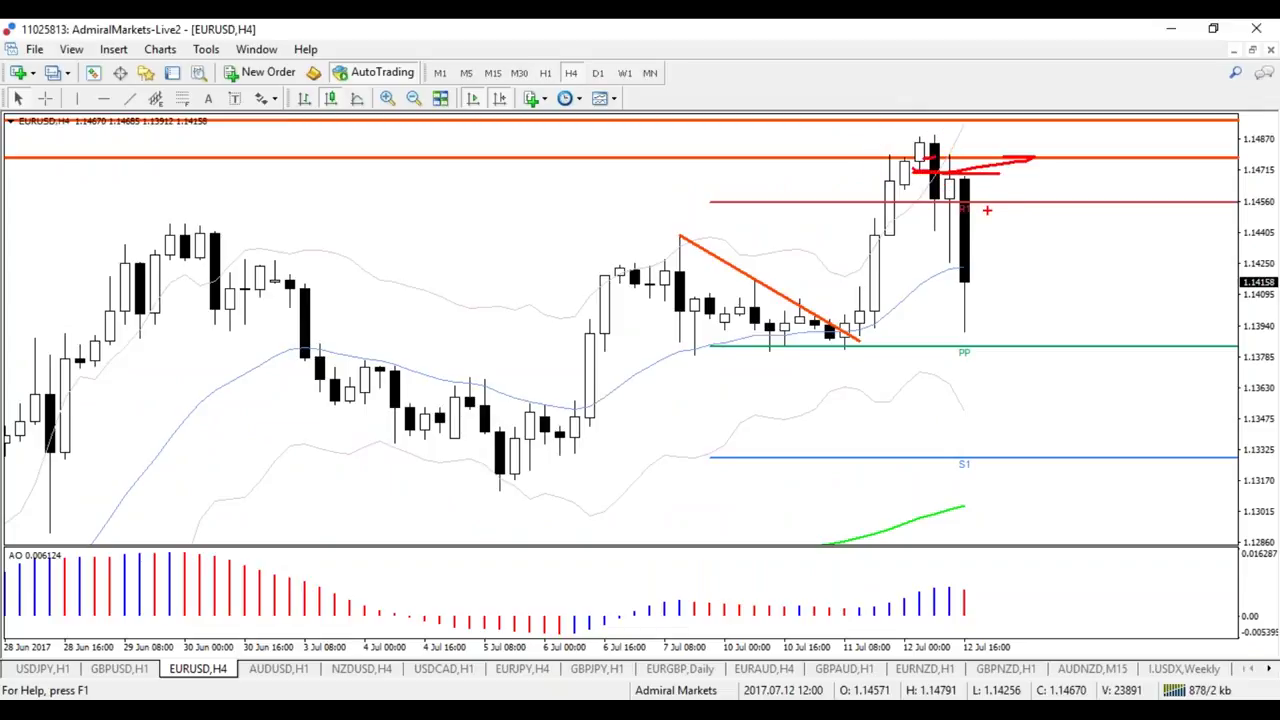
{"action": "key", "text": "Escape"}
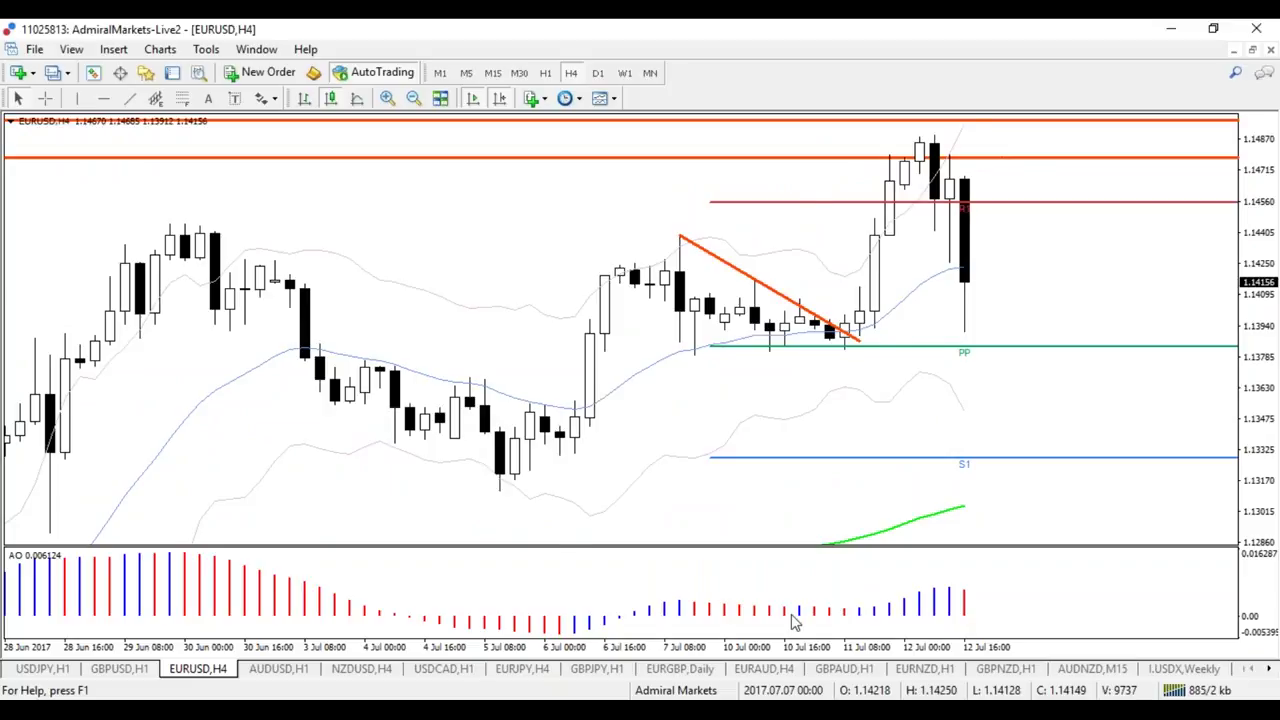
- Annotate the latest highs on the zoomed-out chart, circle the H1 peak candles in red, and erase the drawings
{"action": "key", "text": "minus"}
{"action": "mouse_move", "coordinate": [936, 234]}
{"action": "left_mouse_down"}
{"action": "mouse_move", "coordinate": [914, 224]}
{"action": "mouse_move", "coordinate": [928, 236]}
{"action": "mouse_move", "coordinate": [938, 174]}
{"action": "mouse_move", "coordinate": [962, 150]}
{"action": "mouse_move", "coordinate": [932, 160]}
{"action": "left_mouse_up"}
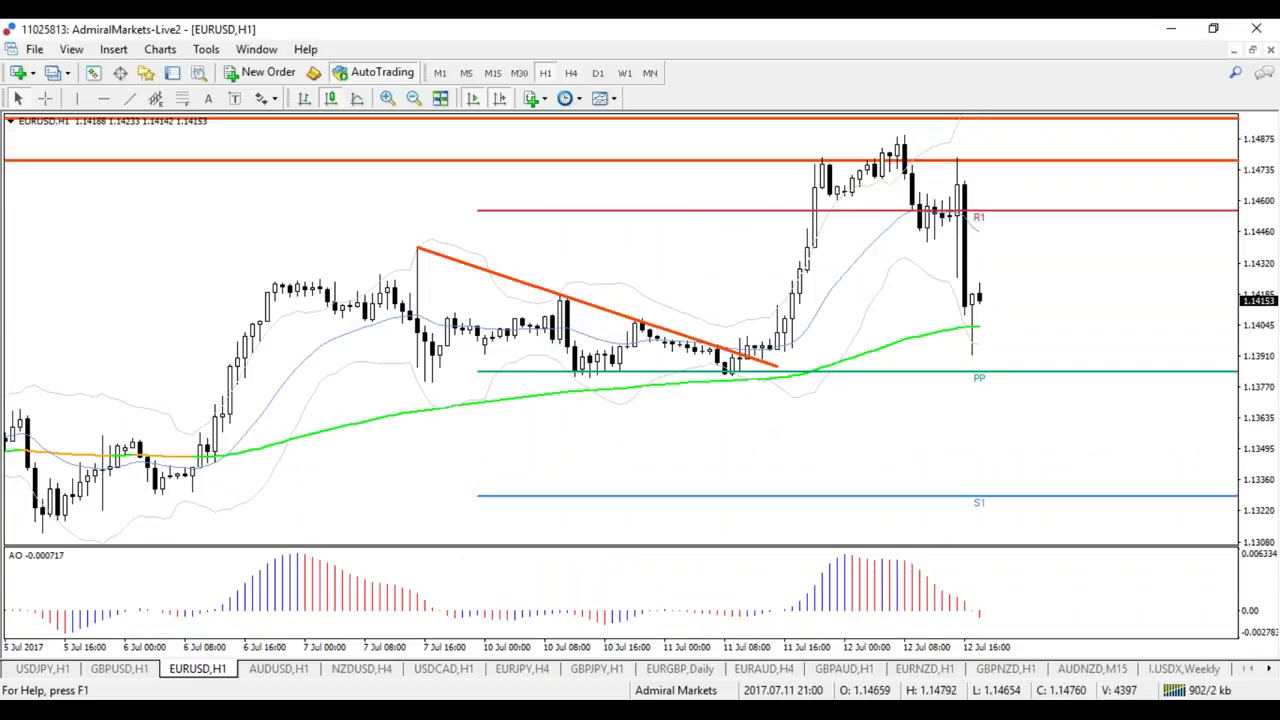
{"action": "left_click_drag", "start_coordinate": [752, 282], "coordinate": [824, 283]}
{"action": "key", "text": "e"}
{"action": "key", "text": "r"}
{"action": "mouse_move", "coordinate": [914, 152]}
{"action": "left_mouse_down"}
{"action": "mouse_move", "coordinate": [898, 134]}
{"action": "mouse_move", "coordinate": [887, 158]}
{"action": "mouse_move", "coordinate": [914, 146]}
{"action": "left_mouse_up"}
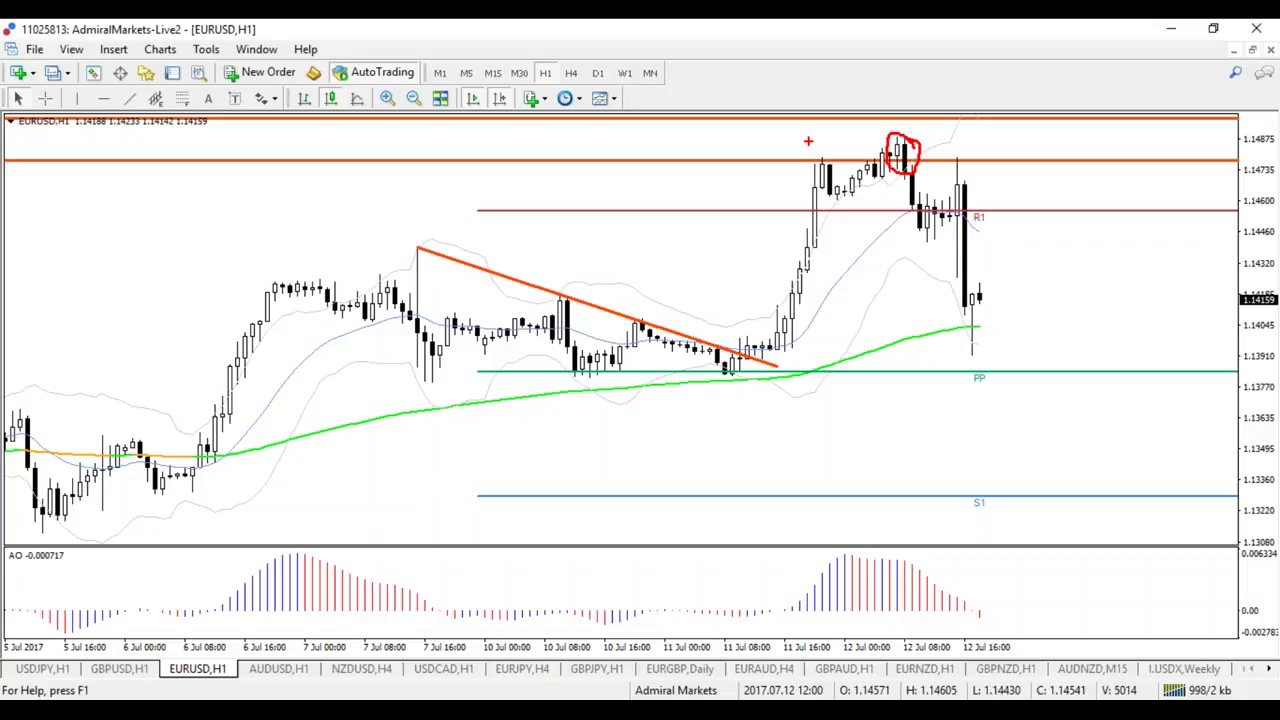
{"action": "key", "text": "e"}
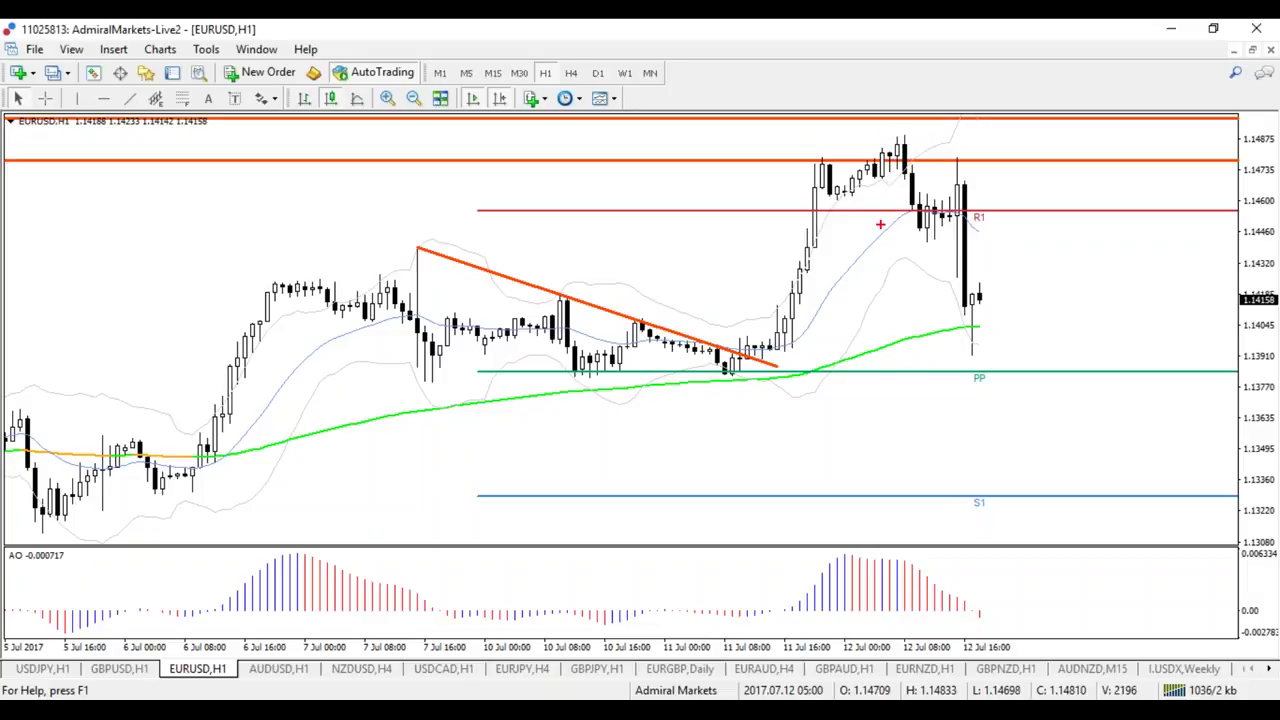
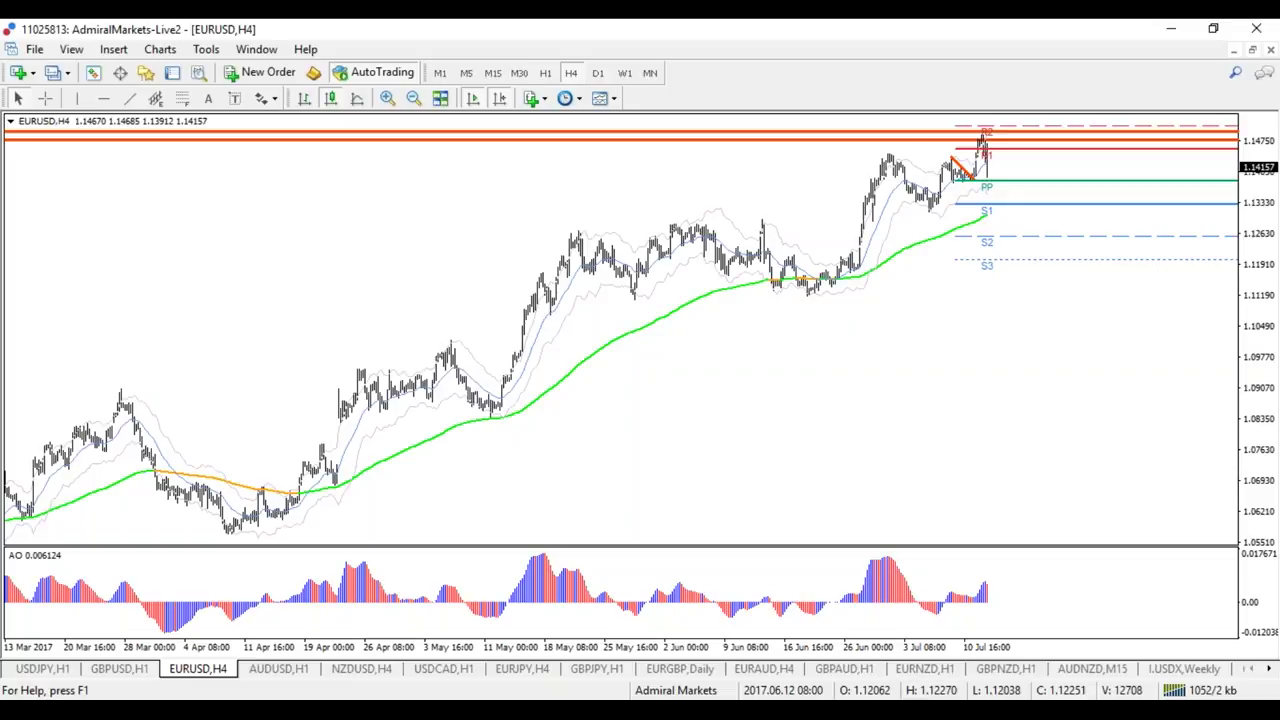
- Switch the EURUSD chart to the daily timeframe
{"action": "key", "text": "d"}
{"action": "key", "text": "1"}
{"action": "key", "text": "Return"}
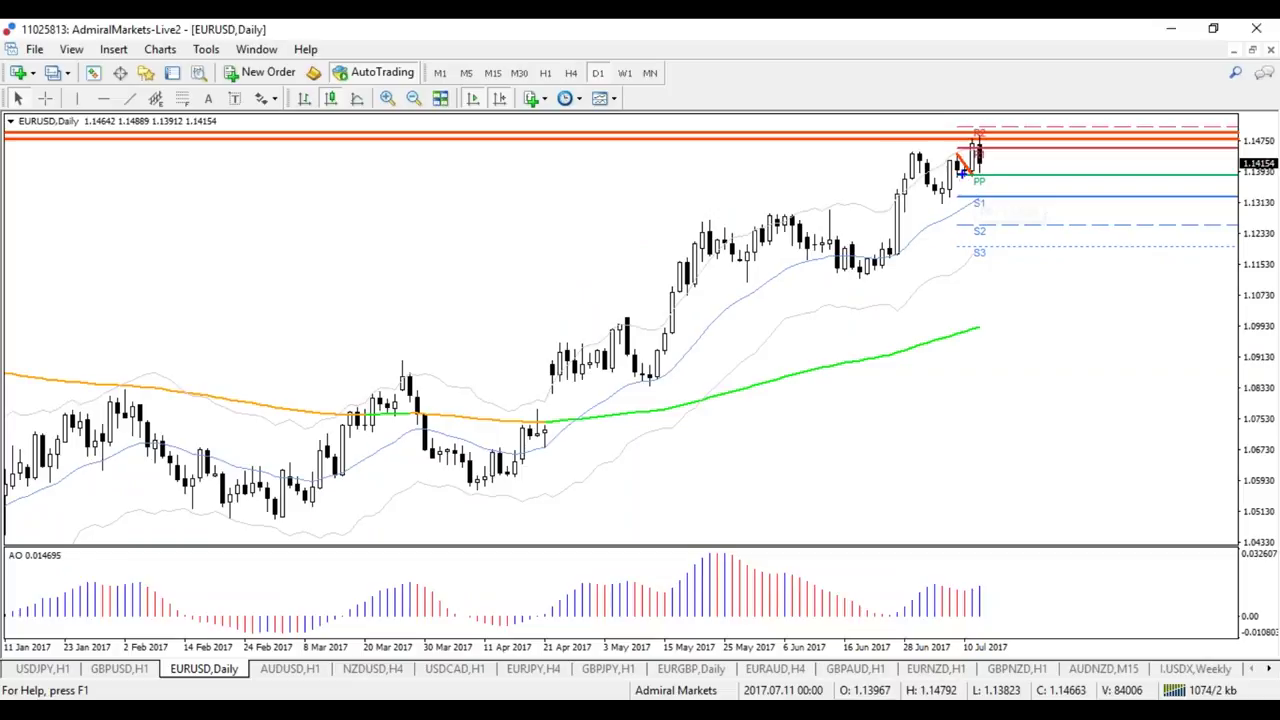
- Sketch a red zone along the June highs and a blue curve following the daily uptrend, and clear the drawings
{"action": "left_click_drag", "start_coordinate": [962, 173], "coordinate": [1010, 175]}
{"action": "mouse_move", "coordinate": [816, 228]}
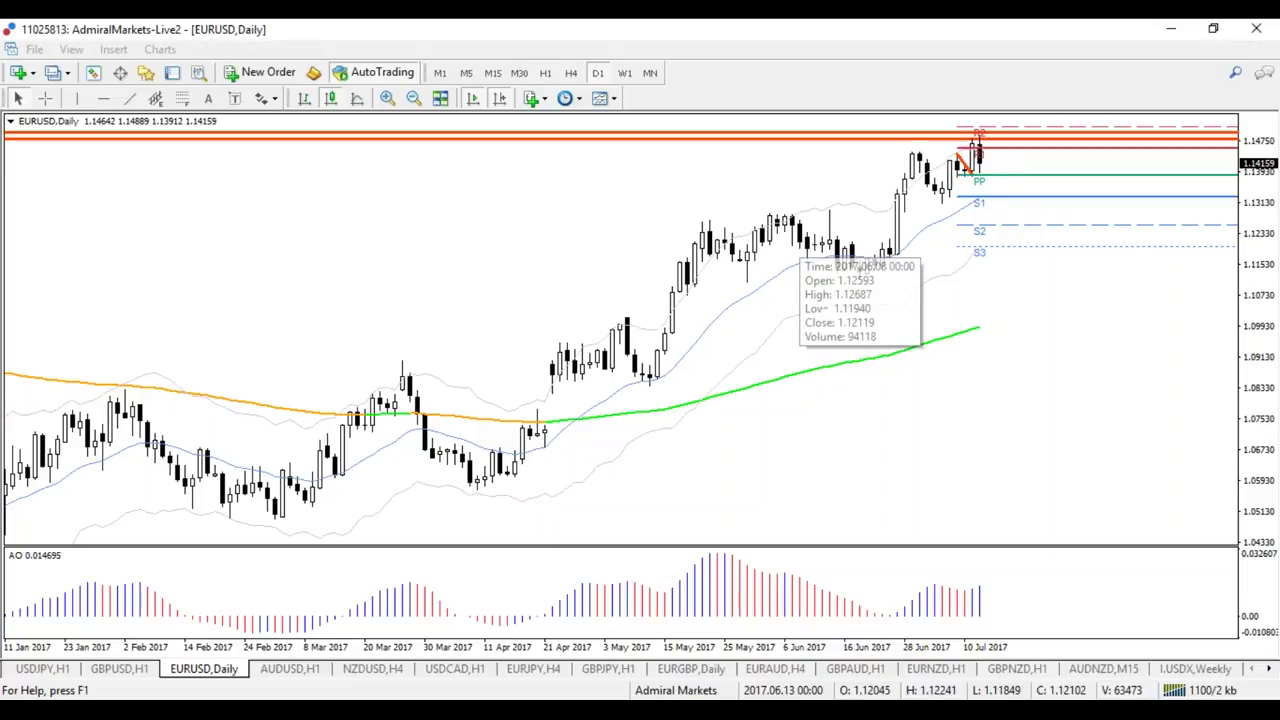
{"action": "mouse_move", "coordinate": [724, 212]}
{"action": "left_mouse_down"}
{"action": "mouse_move", "coordinate": [906, 226]}
{"action": "mouse_move", "coordinate": [728, 230]}
{"action": "left_mouse_up"}
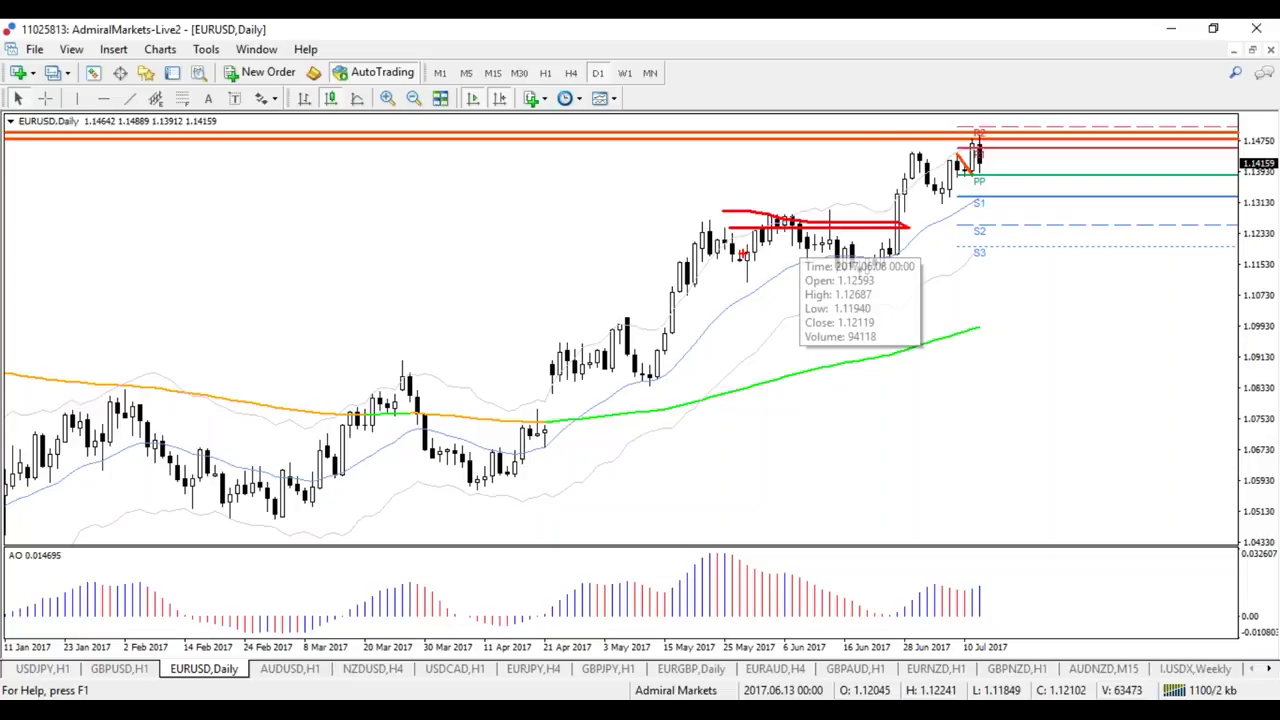
{"action": "mouse_move", "coordinate": [346, 484]}
{"action": "left_mouse_down"}
{"action": "mouse_move", "coordinate": [608, 332]}
{"action": "mouse_move", "coordinate": [950, 182]}
{"action": "left_mouse_up"}
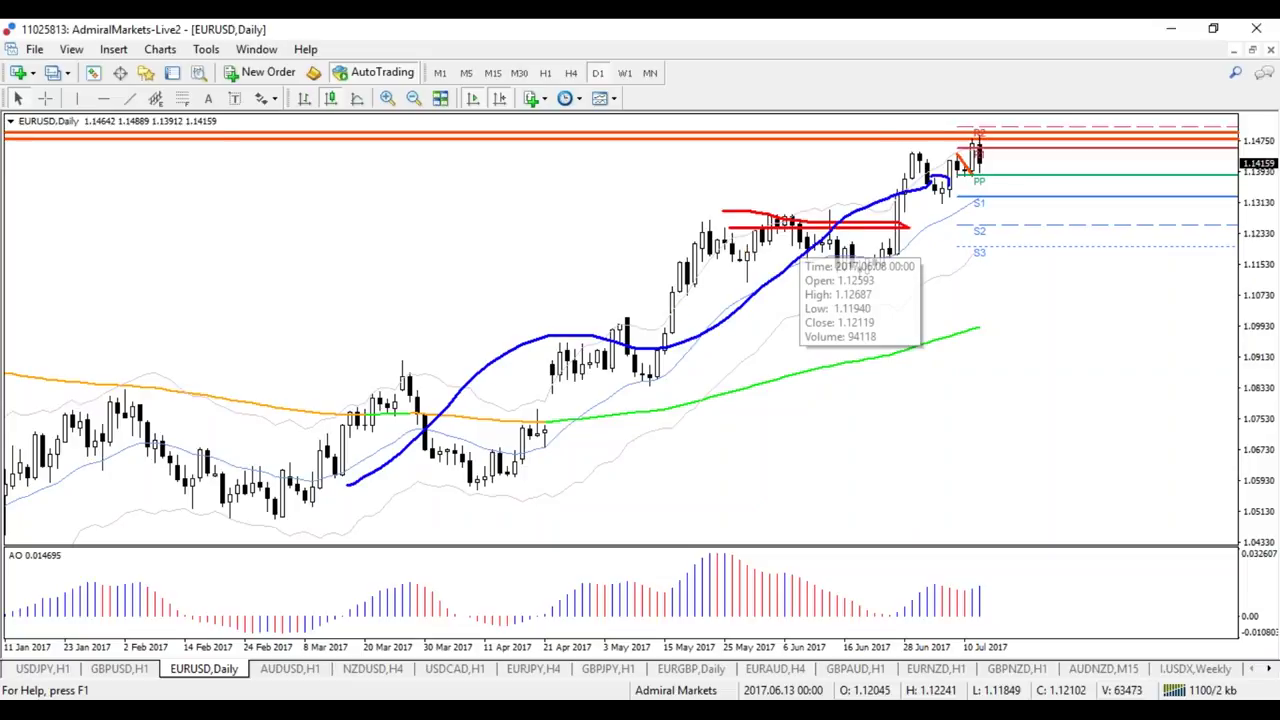
{"action": "key", "text": "Escape"}
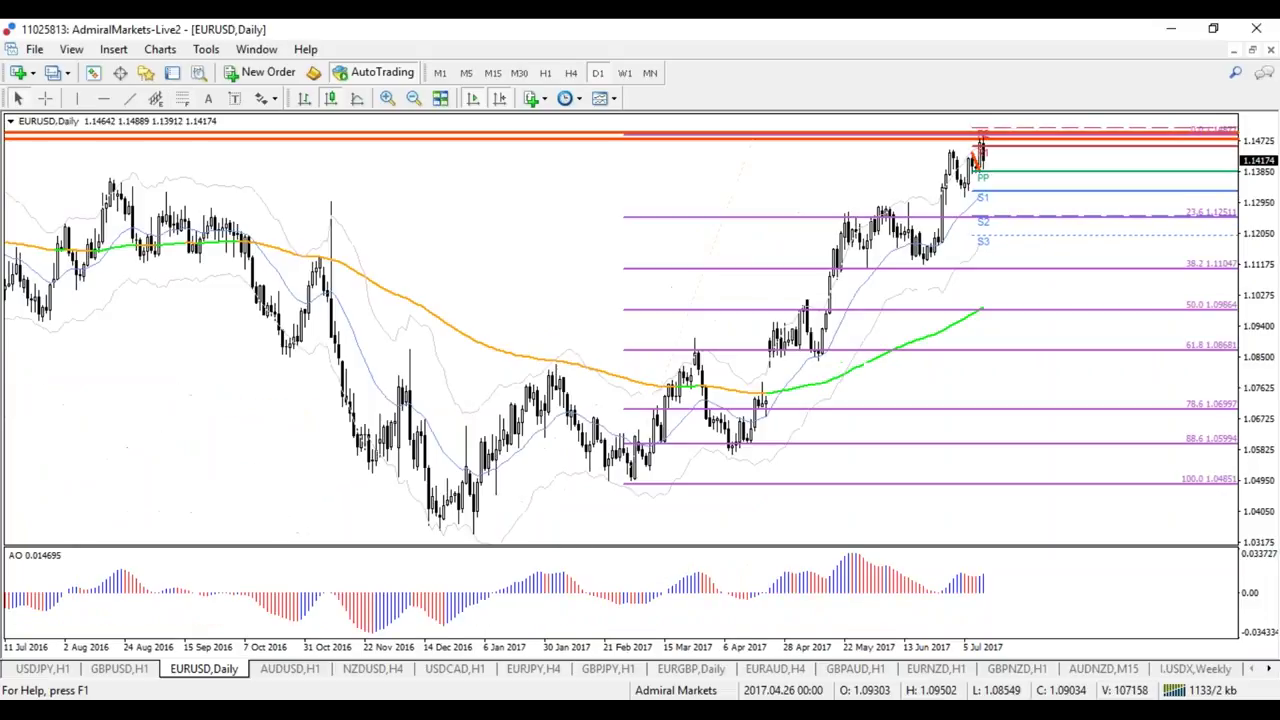
- Move the Fibonacci retracement's starting anchor from the February swing low to the April swing low at 1.05689
{"action": "left_click_drag", "start_coordinate": [623, 483], "coordinate": [745, 474]}
{"action": "key", "text": "plus"}
- Circle the 23.6 and 38.2 Fibonacci levels and sketch a projected decline and rebound from the pivot support
{"action": "left_click_drag", "start_coordinate": [958, 176], "coordinate": [1036, 177]}
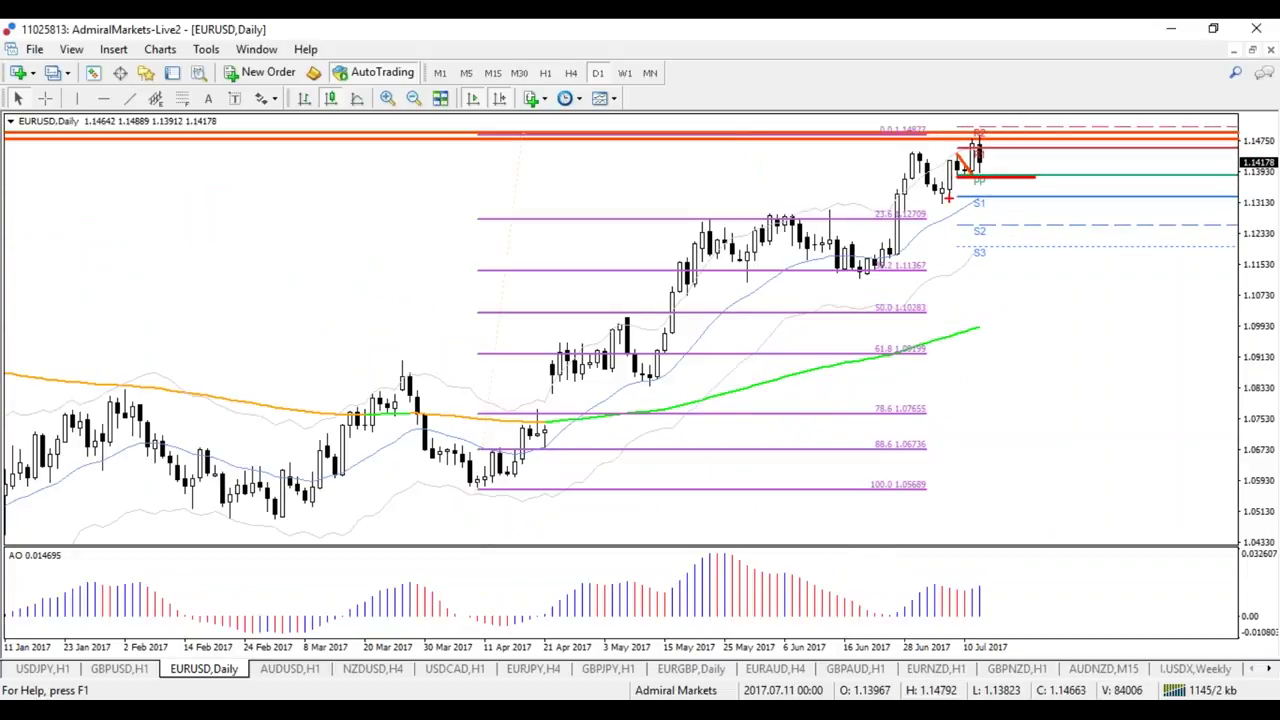
{"action": "mouse_move", "coordinate": [948, 206]}
{"action": "left_mouse_down"}
{"action": "mouse_move", "coordinate": [868, 212]}
{"action": "mouse_move", "coordinate": [892, 228]}
{"action": "mouse_move", "coordinate": [952, 212]}
{"action": "left_mouse_up"}
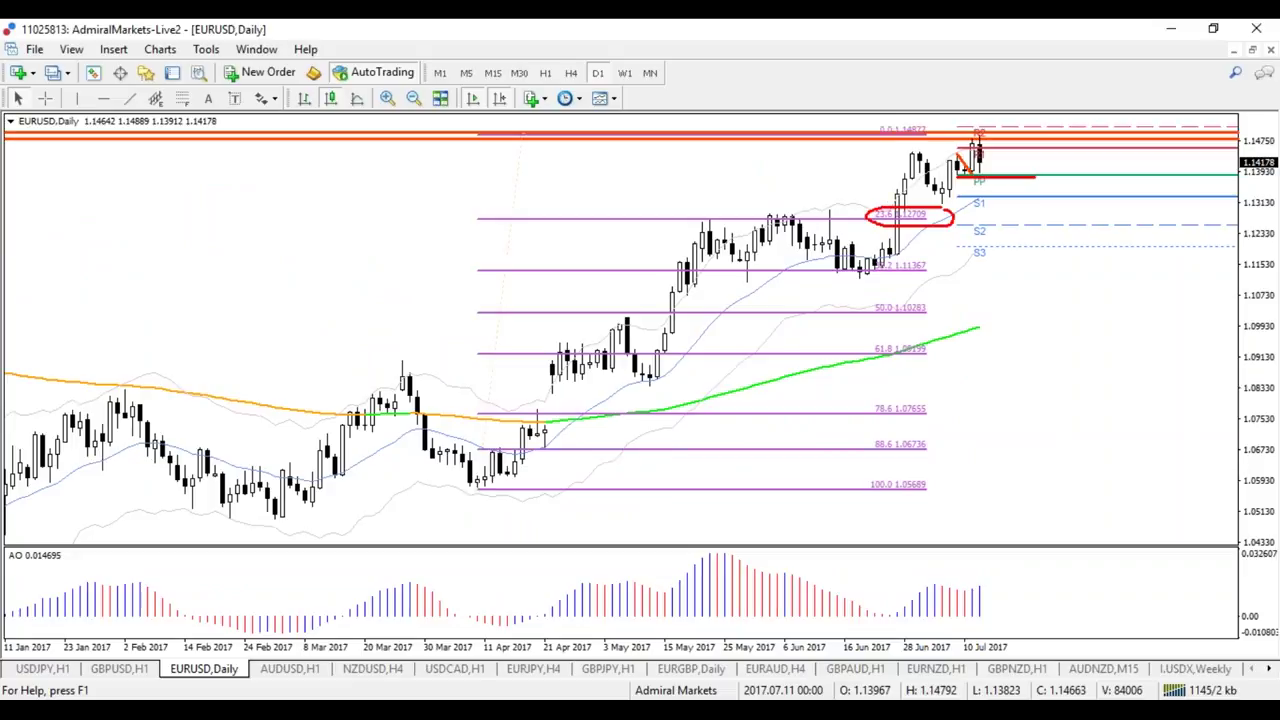
{"action": "mouse_move", "coordinate": [942, 259]}
{"action": "left_mouse_down"}
{"action": "mouse_move", "coordinate": [858, 262]}
{"action": "mouse_move", "coordinate": [948, 283]}
{"action": "mouse_move", "coordinate": [950, 258]}
{"action": "left_mouse_up"}
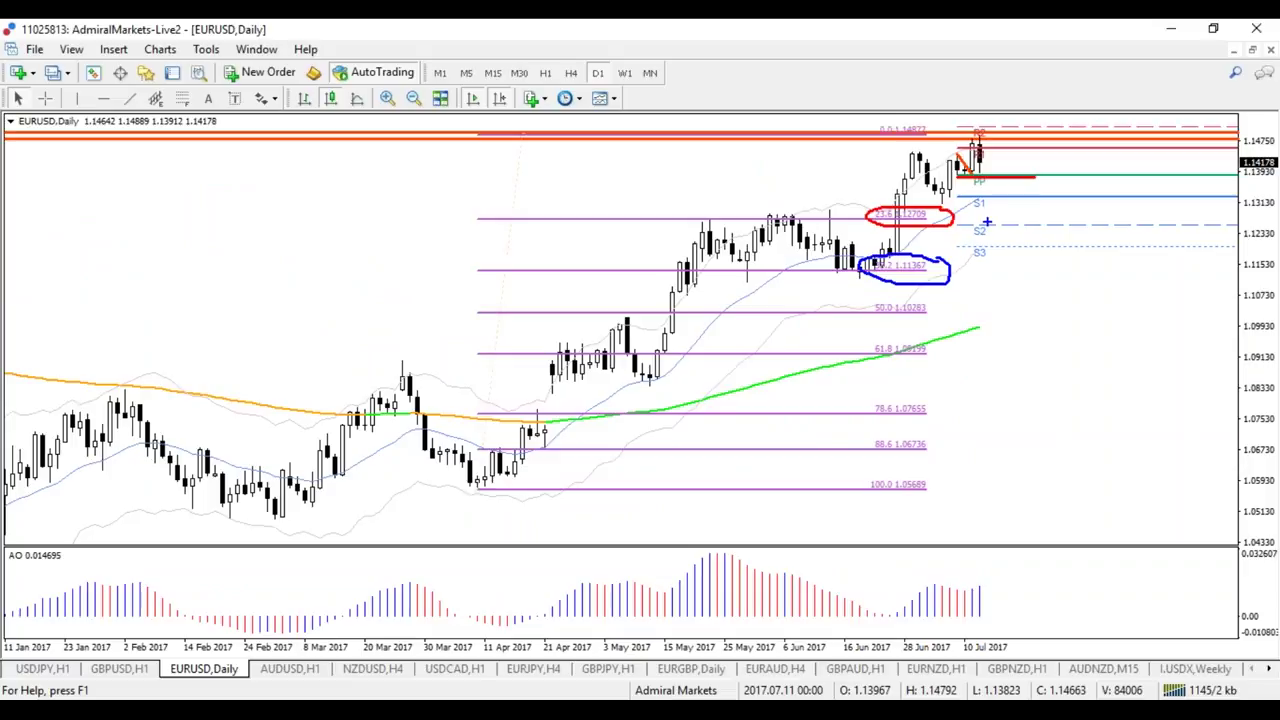
{"action": "mouse_move", "coordinate": [985, 182]}
{"action": "left_mouse_down"}
{"action": "mouse_move", "coordinate": [1035, 267]}
{"action": "mouse_move", "coordinate": [1072, 270]}
{"action": "mouse_move", "coordinate": [1100, 195]}
{"action": "mouse_move", "coordinate": [1090, 174]}
{"action": "mouse_move", "coordinate": [1062, 186]}
{"action": "left_mouse_up"}
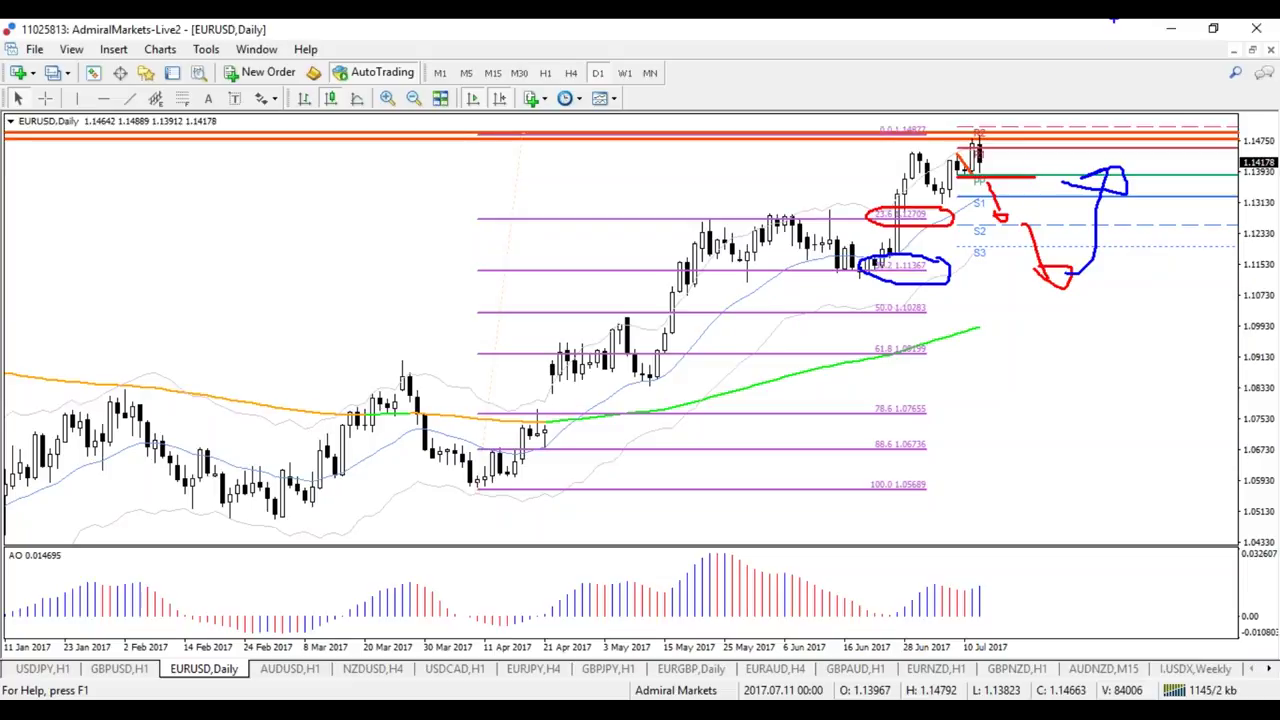
- Outline the June highs in red and the support zone near the 38.2 level in blue, and erase all drawings
{"action": "key", "text": "r"}
{"action": "left_click_drag", "start_coordinate": [797, 209], "coordinate": [797, 212]}
{"action": "key", "text": "b"}
{"action": "mouse_move", "coordinate": [868, 280]}
{"action": "left_mouse_down"}
{"action": "mouse_move", "coordinate": [738, 278]}
{"action": "mouse_move", "coordinate": [1066, 268]}
{"action": "mouse_move", "coordinate": [1048, 272]}
{"action": "left_mouse_up"}
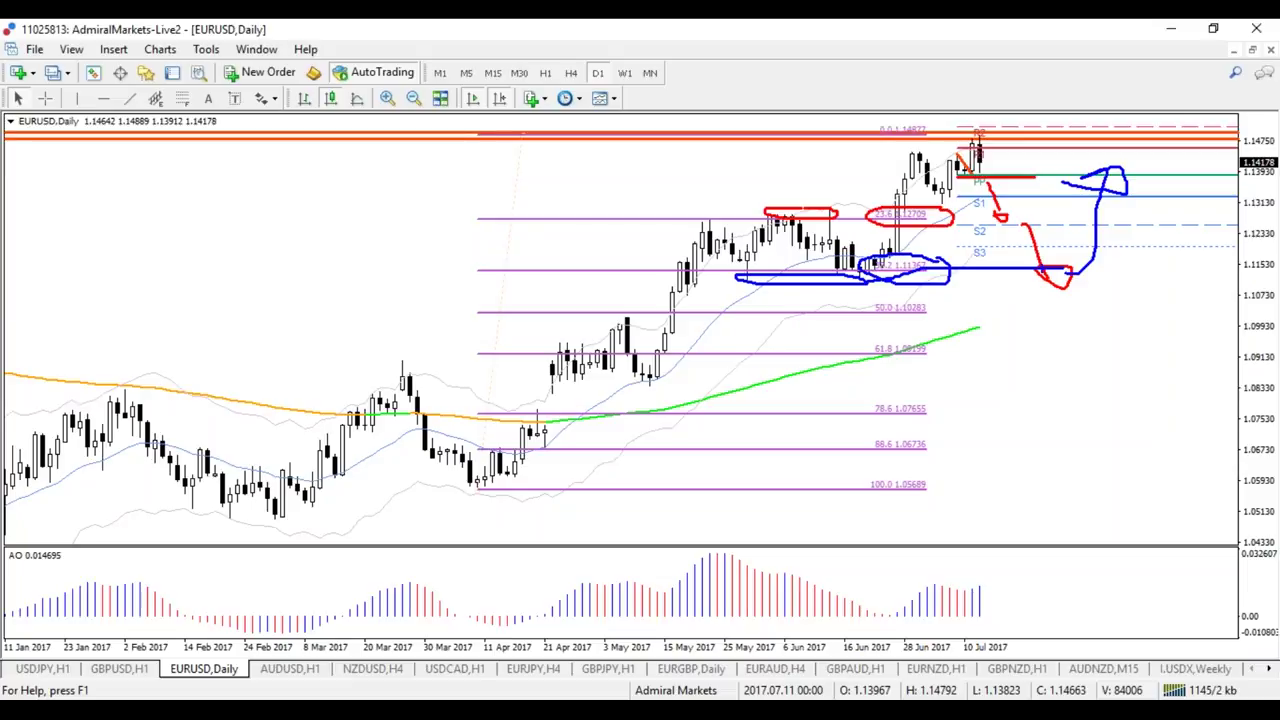
{"action": "key", "text": "e"}
- Sketch a short blue decline below the pivot point and compare the H1, H4 and daily charts
{"action": "left_click_drag", "start_coordinate": [990, 178], "coordinate": [1016, 204]}
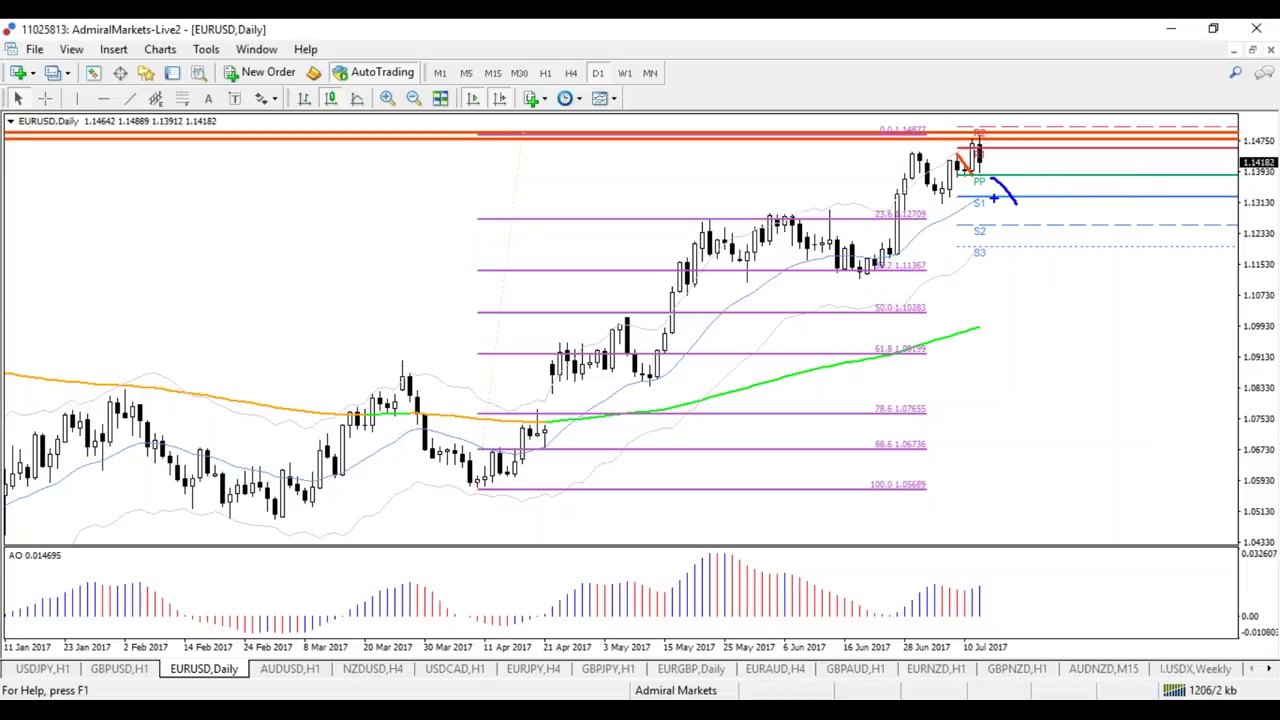
{"action": "left_click", "coordinate": [545, 72]}
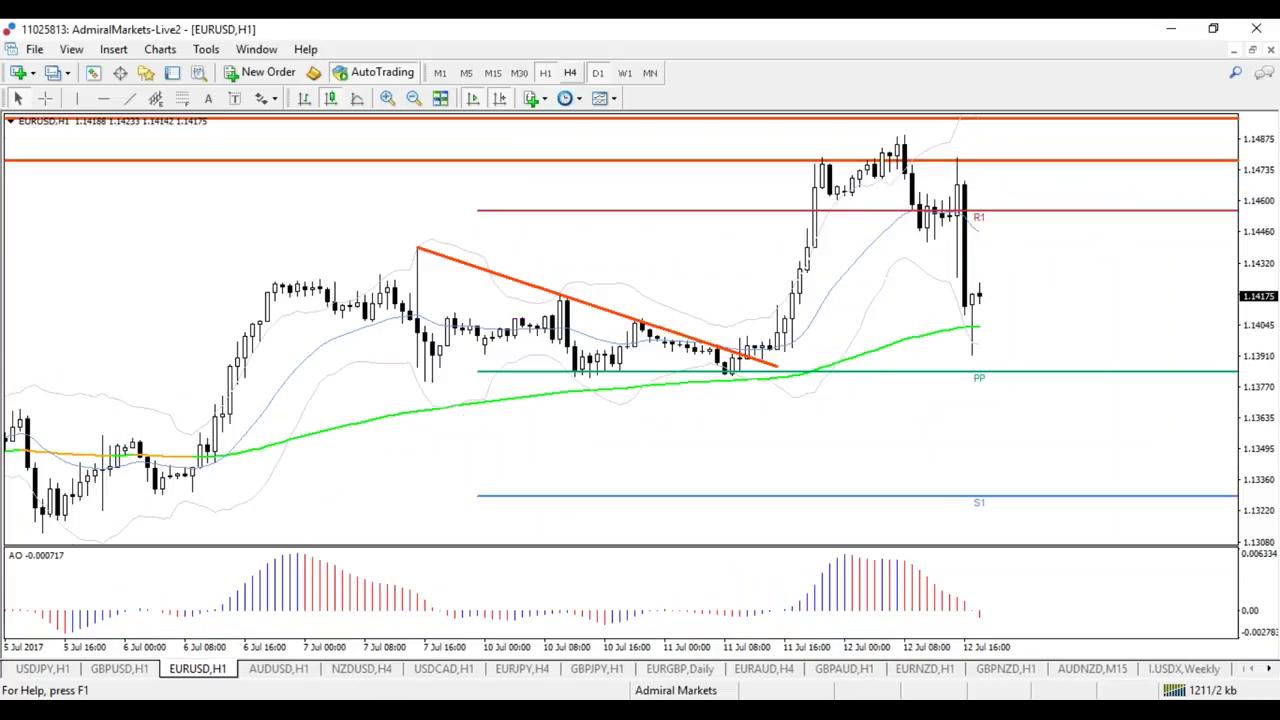
{"action": "left_click", "coordinate": [570, 72]}
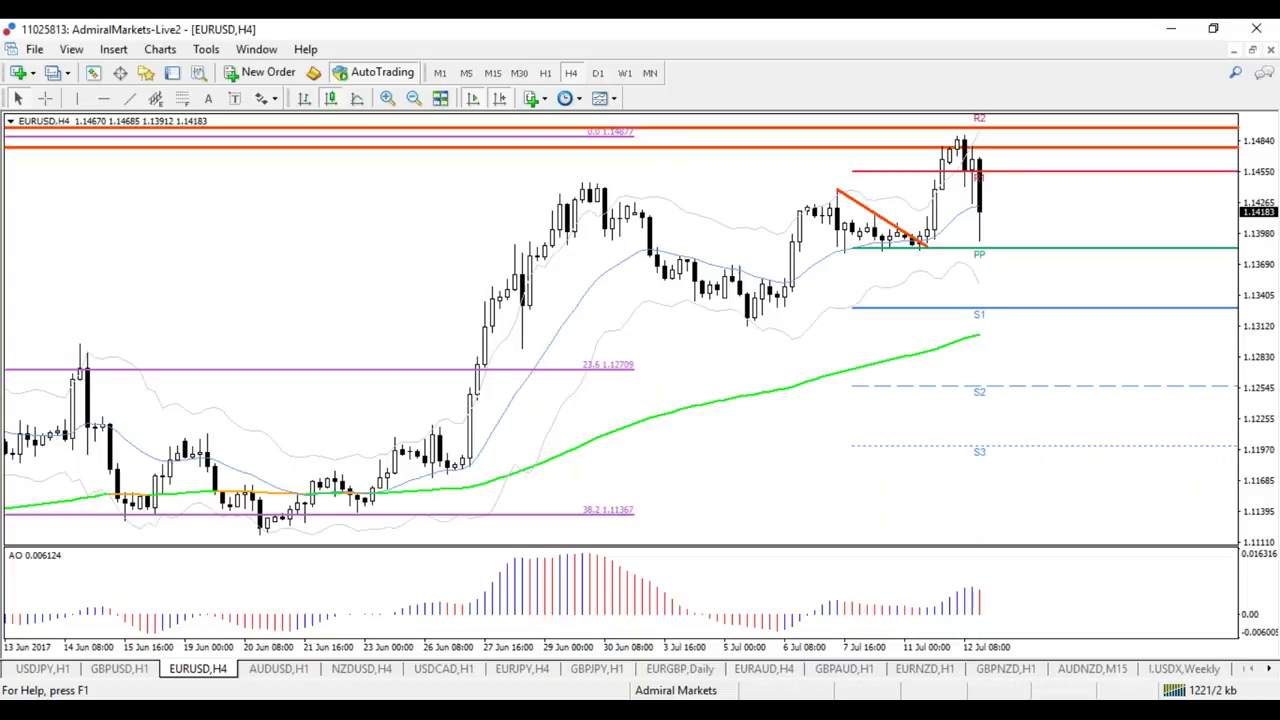
{"action": "left_click", "coordinate": [597, 72]}
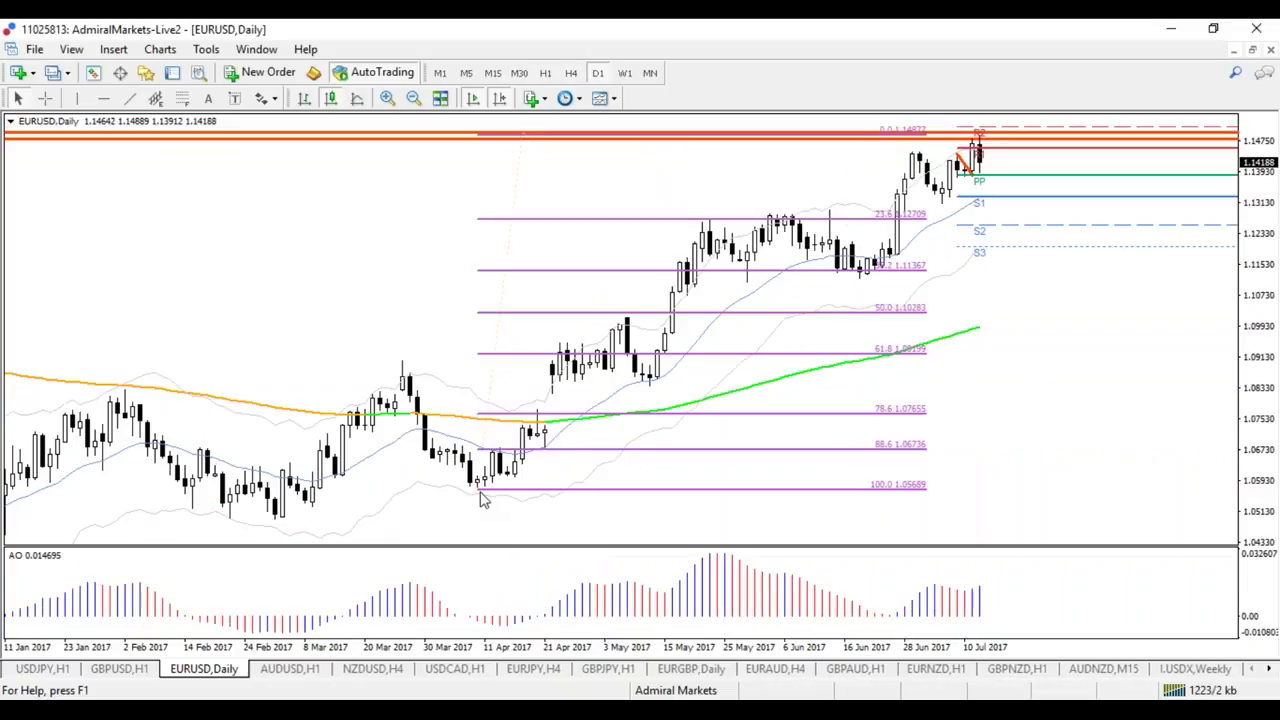
- Delete the Fibonacci retracement that starts at the April swing low from the daily chart
{"action": "right_click", "coordinate": [484, 502]}
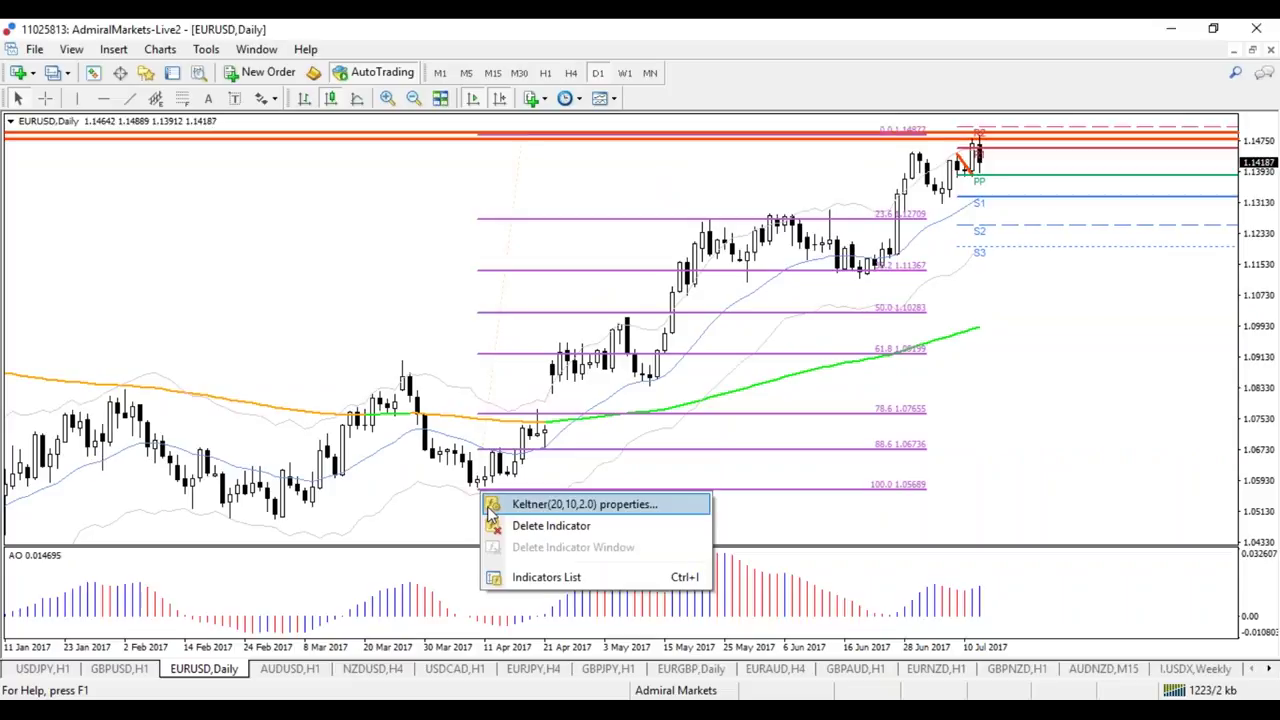
{"action": "key", "text": "Escape"}
{"action": "left_click_drag", "start_coordinate": [479, 485], "coordinate": [507, 511]}
{"action": "right_click", "coordinate": [507, 511]}
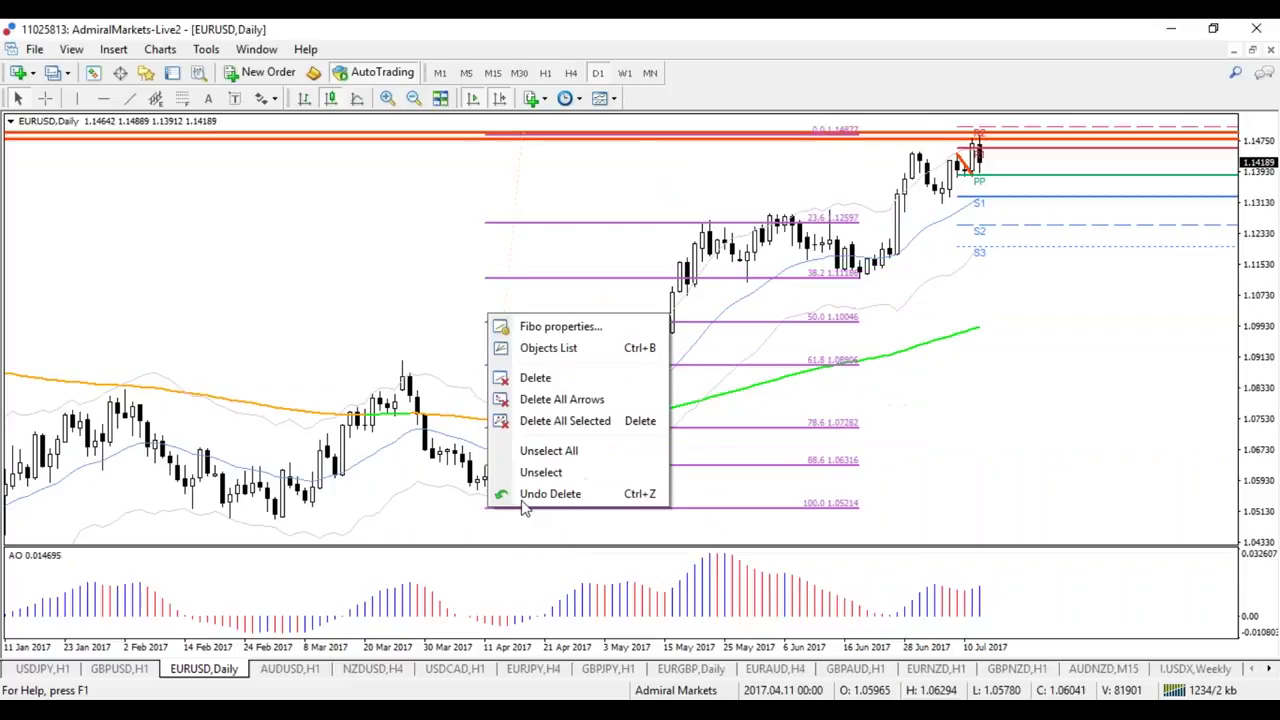
{"action": "left_click", "coordinate": [537, 377]}
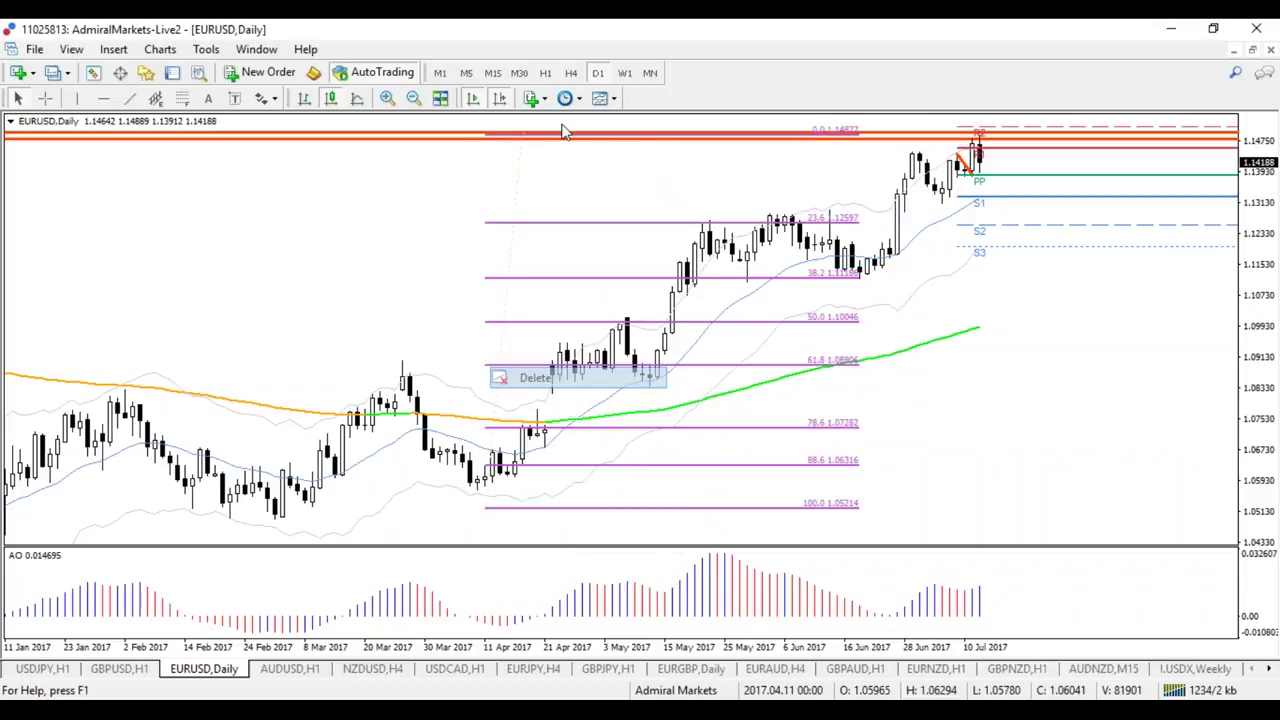
- Draw a Fibonacci retracement on the H4 chart between the July high at 1.14872 and the late-June low at 1.11389
{"action": "left_click", "coordinate": [570, 72]}
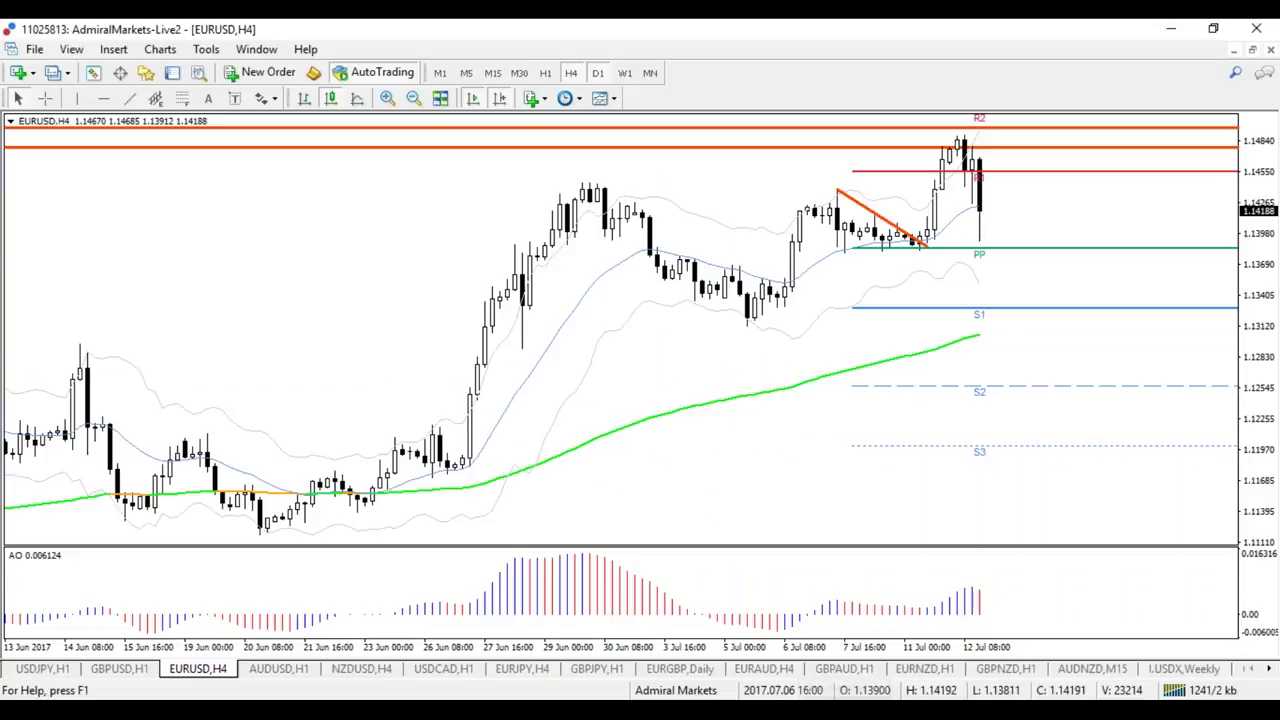
{"action": "key", "text": "minus"}
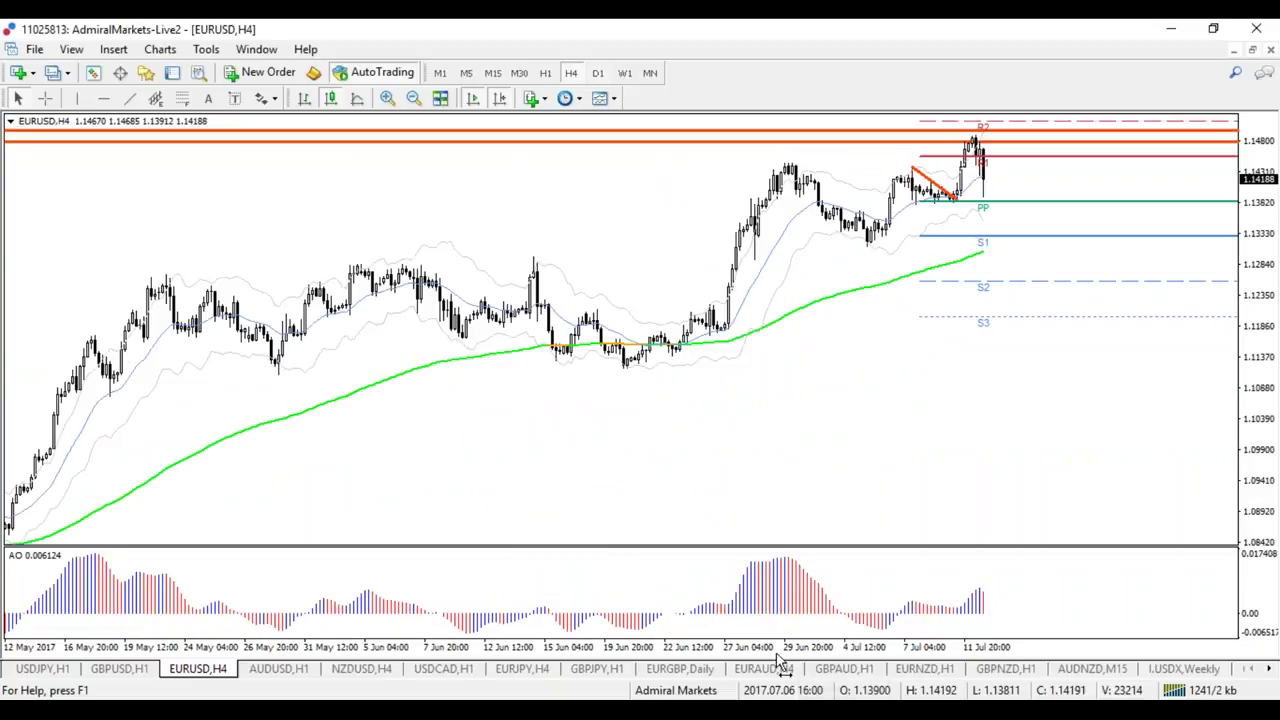
{"action": "key", "text": "minus"}
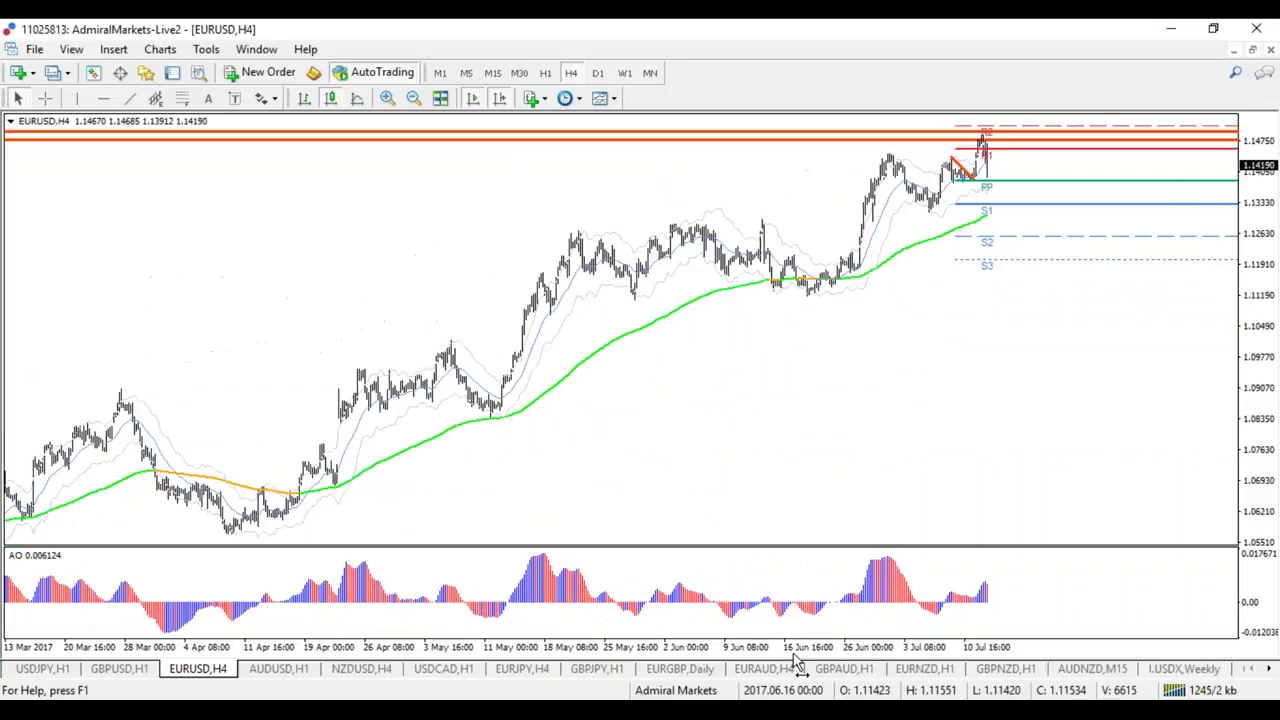
{"action": "key", "text": "plus"}
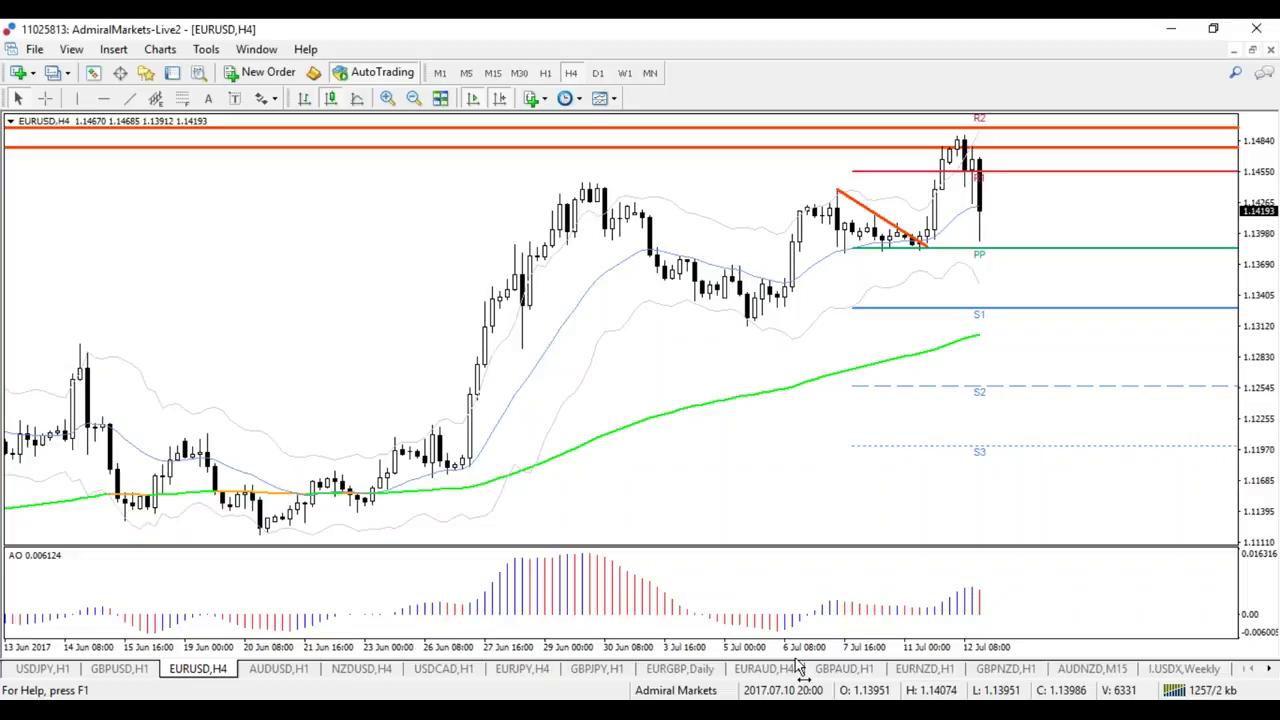
{"action": "left_click_drag", "start_coordinate": [962, 137], "coordinate": [358, 508]}
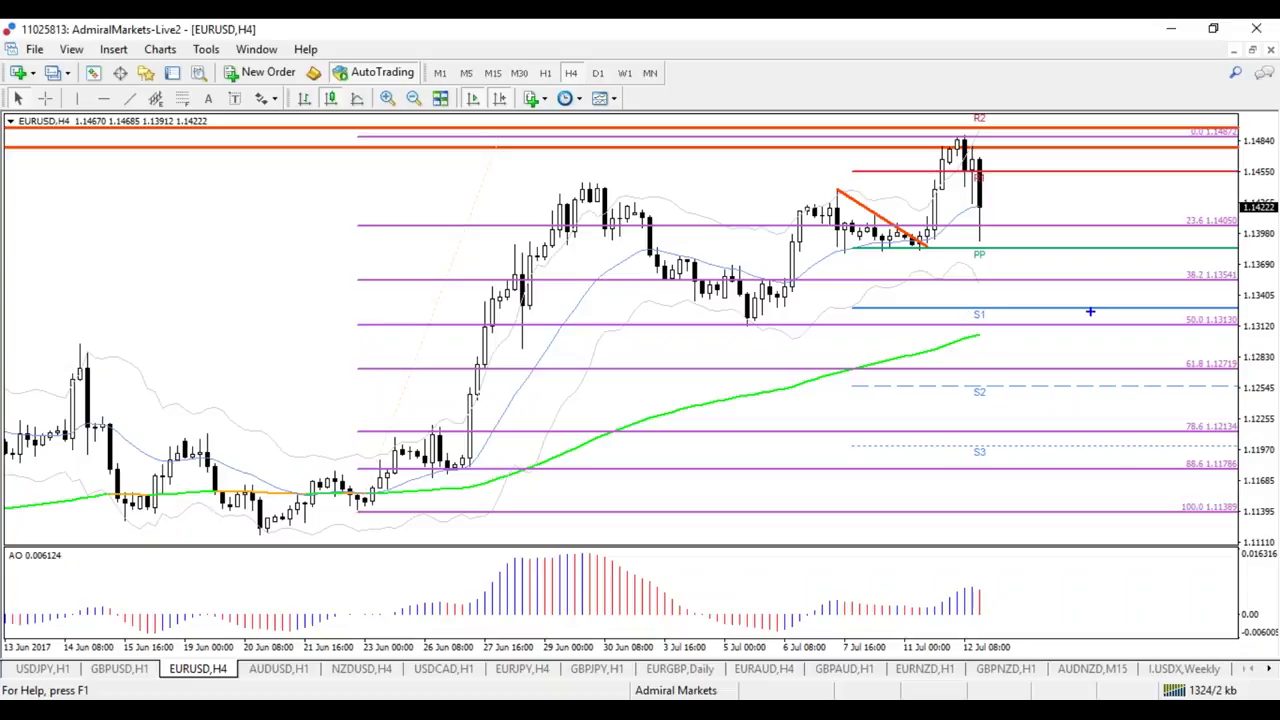
- Mark the 23.6, 38.2 and 50.0 Fibonacci levels on H4, circle the latest low on H1 in blue, and erase the drawings
{"action": "left_click_drag", "start_coordinate": [1027, 218], "coordinate": [1087, 227]}
{"action": "left_click_drag", "start_coordinate": [1020, 285], "coordinate": [1050, 285]}
{"action": "left_click_drag", "start_coordinate": [1021, 333], "coordinate": [1055, 333]}
{"action": "mouse_move", "coordinate": [986, 292]}
{"action": "left_mouse_down"}
{"action": "mouse_move", "coordinate": [960, 340]}
{"action": "mouse_move", "coordinate": [990, 350]}
{"action": "mouse_move", "coordinate": [996, 310]}
{"action": "left_mouse_up"}
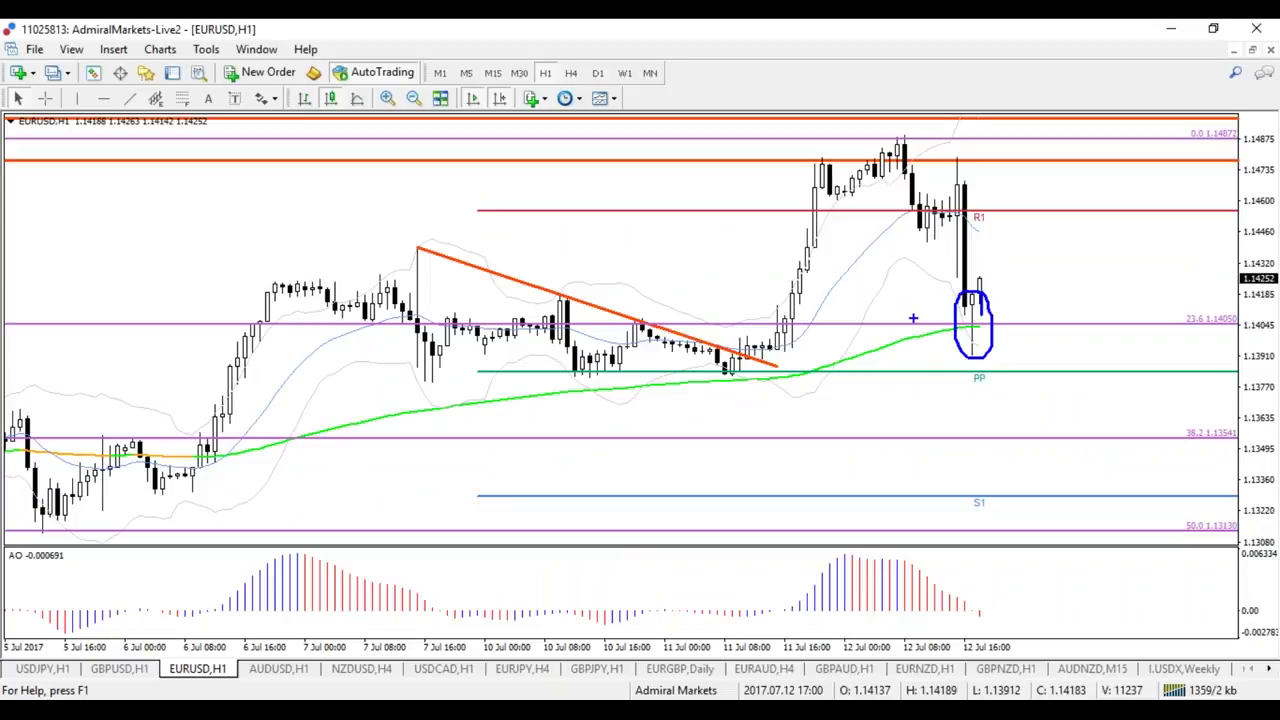
{"action": "key", "text": "Escape"}
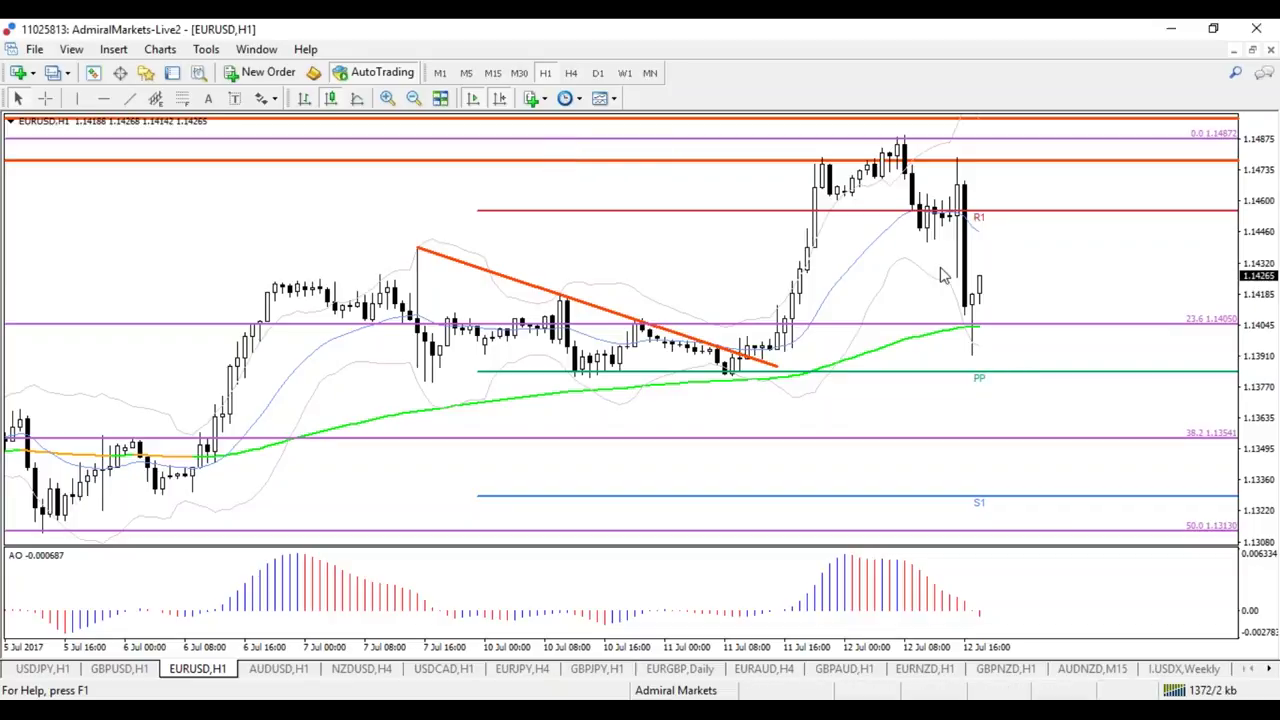
- On the M15 chart, sketch a blue bounce falling back to the 23.6 level and circle the latest low
{"action": "left_click", "coordinate": [503, 77]}
{"action": "mouse_move", "coordinate": [985, 396]}
{"action": "left_mouse_down"}
{"action": "mouse_move", "coordinate": [1000, 370]}
{"action": "mouse_move", "coordinate": [1110, 447]}
{"action": "left_mouse_up"}
{"action": "left_click_drag", "start_coordinate": [968, 482], "coordinate": [1006, 516]}
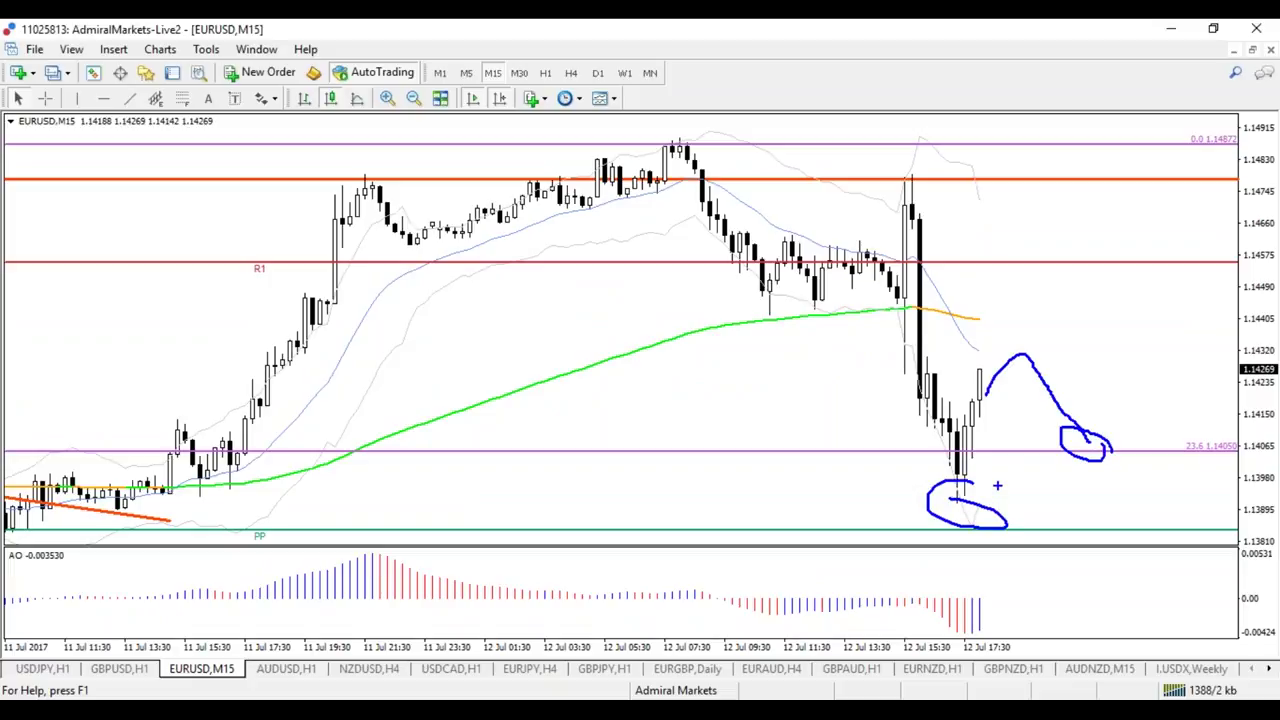
- On H1, circle the latest low and sketch a pullback, rebound and descending line from the high in blue, and erase the drawings
{"action": "left_click", "coordinate": [545, 72]}
{"action": "left_click_drag", "start_coordinate": [982, 298], "coordinate": [1033, 323]}
{"action": "left_click_drag", "start_coordinate": [955, 351], "coordinate": [972, 362]}
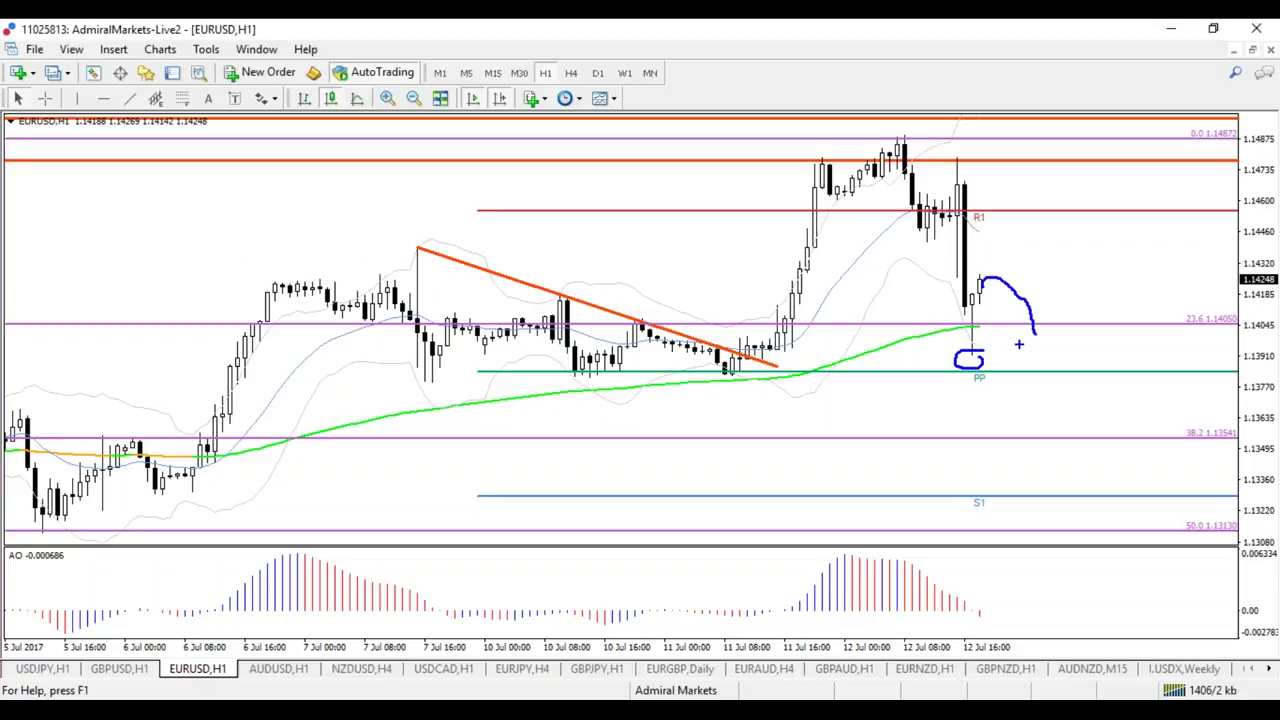
{"action": "mouse_move", "coordinate": [1035, 333]}
{"action": "left_mouse_down"}
{"action": "mouse_move", "coordinate": [1045, 348]}
{"action": "mouse_move", "coordinate": [1088, 246]}
{"action": "mouse_move", "coordinate": [1070, 266]}
{"action": "mouse_move", "coordinate": [1088, 272]}
{"action": "left_mouse_up"}
{"action": "mouse_move", "coordinate": [893, 139]}
{"action": "left_mouse_down"}
{"action": "mouse_move", "coordinate": [1190, 272]}
{"action": "mouse_move", "coordinate": [1160, 296]}
{"action": "mouse_move", "coordinate": [638, 409]}
{"action": "mouse_move", "coordinate": [618, 389]}
{"action": "mouse_move", "coordinate": [1215, 296]}
{"action": "left_mouse_up"}
{"action": "key", "text": "e"}
- Sketch a blue dip and rebound between green descending resistance and rising support lines on H1, and undo these drawings
{"action": "key", "text": "b"}
{"action": "mouse_move", "coordinate": [997, 300]}
{"action": "left_mouse_down"}
{"action": "mouse_move", "coordinate": [1060, 334]}
{"action": "mouse_move", "coordinate": [1094, 250]}
{"action": "left_mouse_up"}
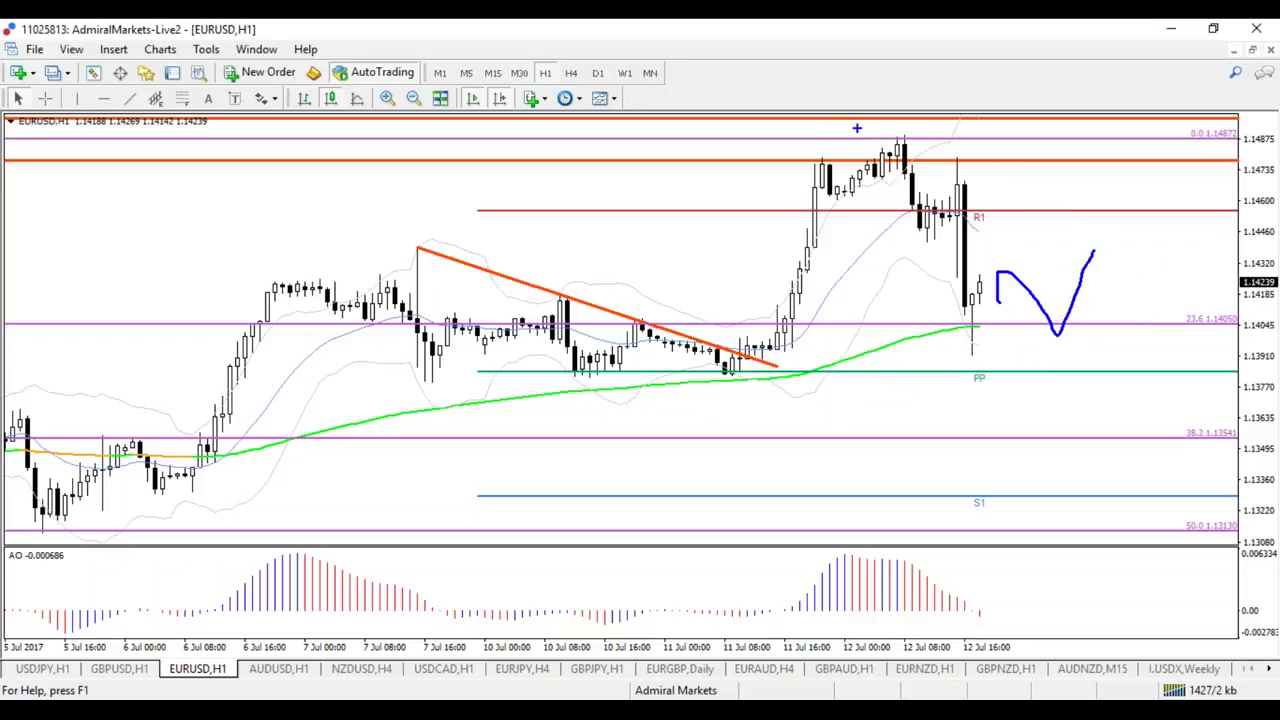
{"action": "key", "text": "g"}
{"action": "left_click_drag", "start_coordinate": [874, 130], "coordinate": [1173, 260]}
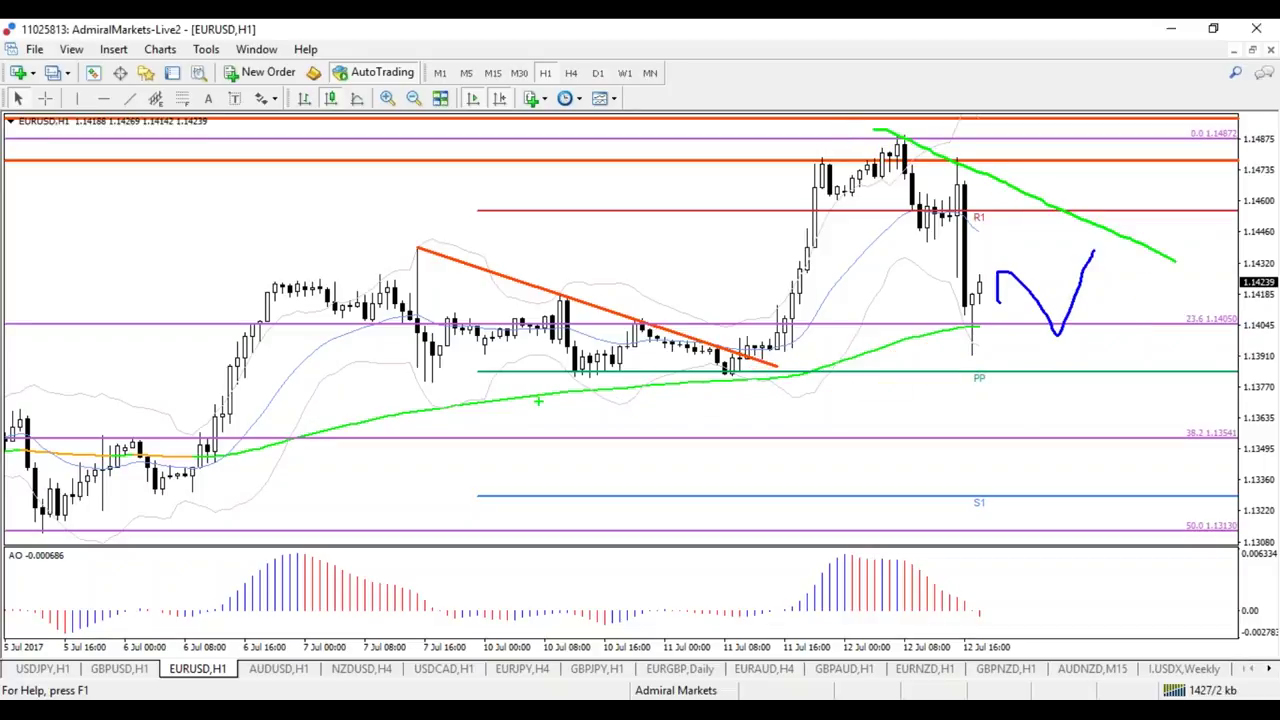
{"action": "mouse_move", "coordinate": [400, 380]}
{"action": "left_mouse_down"}
{"action": "mouse_move", "coordinate": [1060, 350]}
{"action": "mouse_move", "coordinate": [1258, 314]}
{"action": "left_mouse_up"}
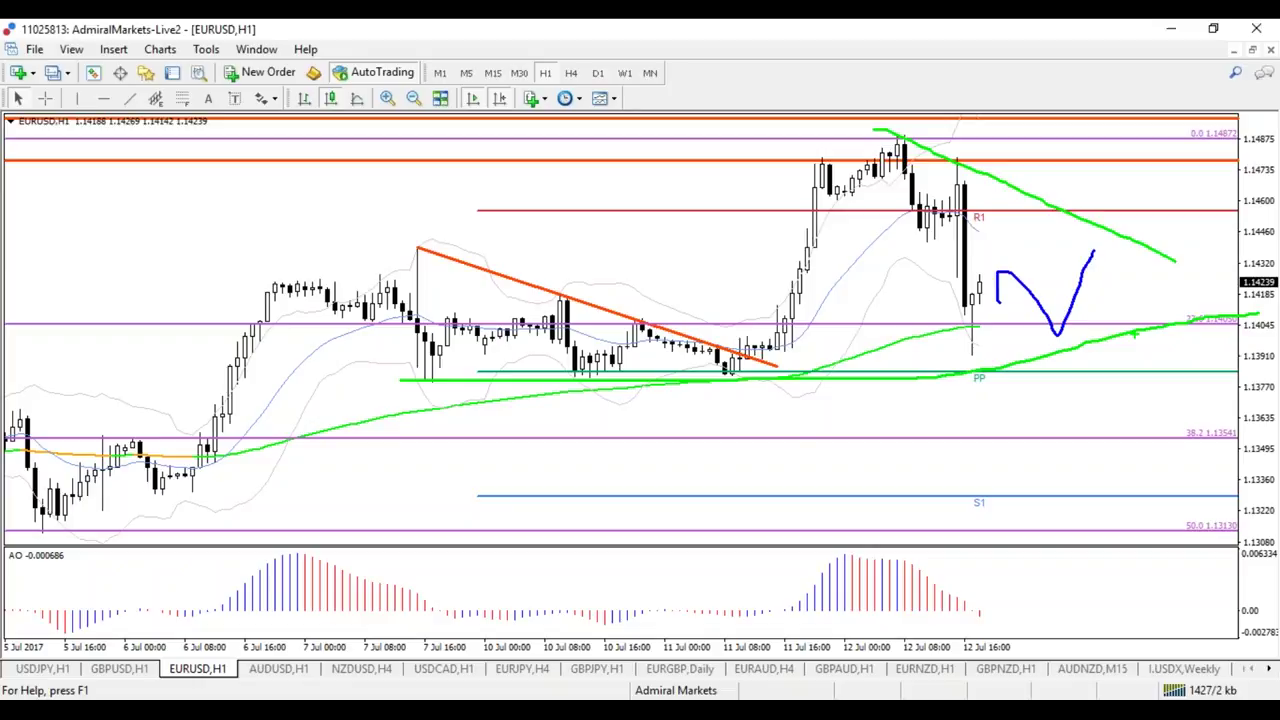
{"action": "key", "text": "ctrl+z"}
{"action": "key", "text": "ctrl+z"}
{"action": "key", "text": "ctrl+z"}
{"action": "key", "text": "ctrl+z"}
- Circle the latest H1 low, the 7–11 July consolidation zone and the PP pivot in green, and erase the drawings
{"action": "mouse_move", "coordinate": [982, 292]}
{"action": "left_mouse_down"}
{"action": "mouse_move", "coordinate": [942, 335]}
{"action": "mouse_move", "coordinate": [985, 298]}
{"action": "left_mouse_up"}
{"action": "mouse_move", "coordinate": [376, 350]}
{"action": "left_mouse_down"}
{"action": "mouse_move", "coordinate": [428, 330]}
{"action": "mouse_move", "coordinate": [850, 316]}
{"action": "left_mouse_up"}
{"action": "mouse_move", "coordinate": [378, 354]}
{"action": "left_mouse_down"}
{"action": "mouse_move", "coordinate": [790, 340]}
{"action": "mouse_move", "coordinate": [822, 326]}
{"action": "left_mouse_up"}
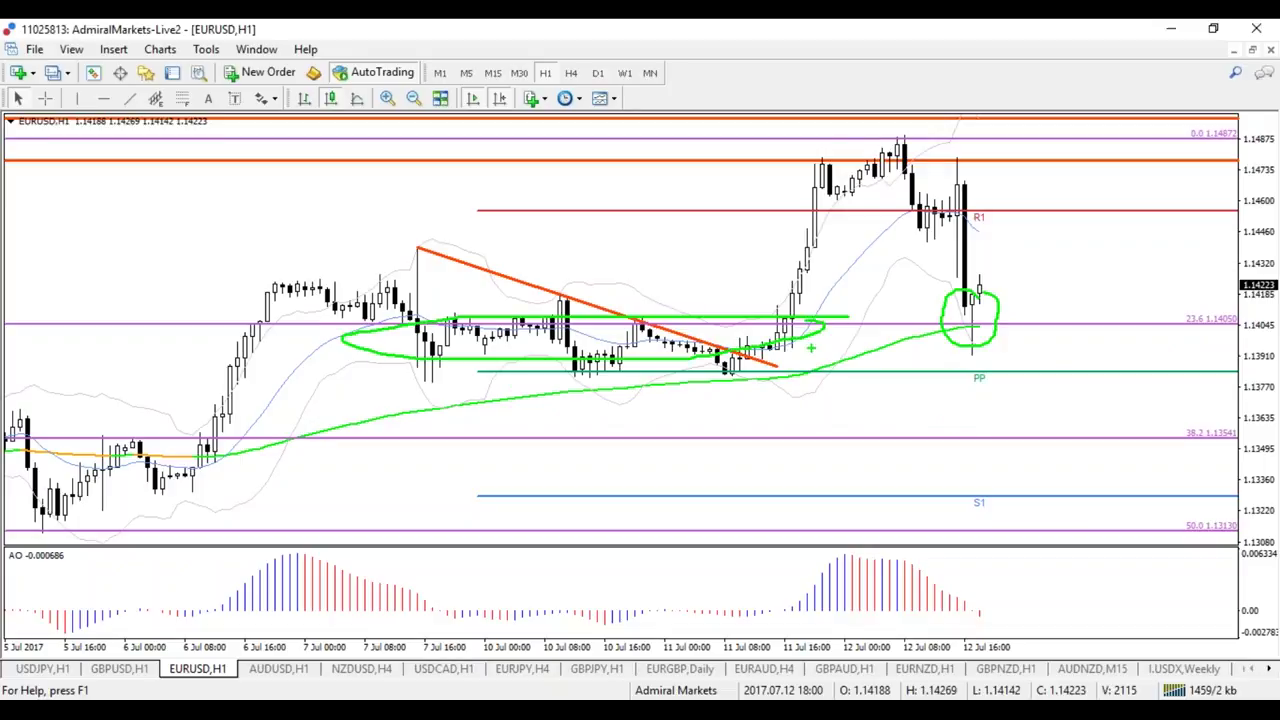
{"action": "mouse_move", "coordinate": [1005, 373]}
{"action": "left_mouse_down"}
{"action": "mouse_move", "coordinate": [946, 388]}
{"action": "mouse_move", "coordinate": [1004, 384]}
{"action": "mouse_move", "coordinate": [1006, 370]}
{"action": "left_mouse_up"}
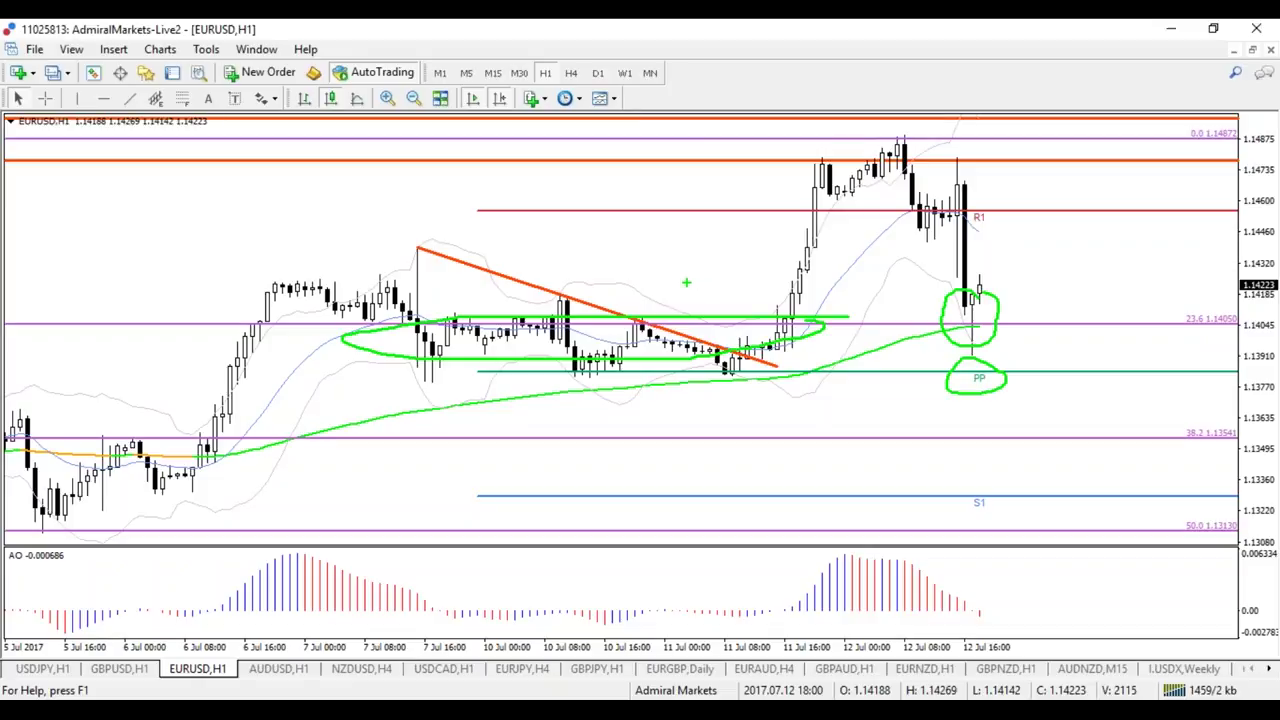
{"action": "key", "text": "Escape"}
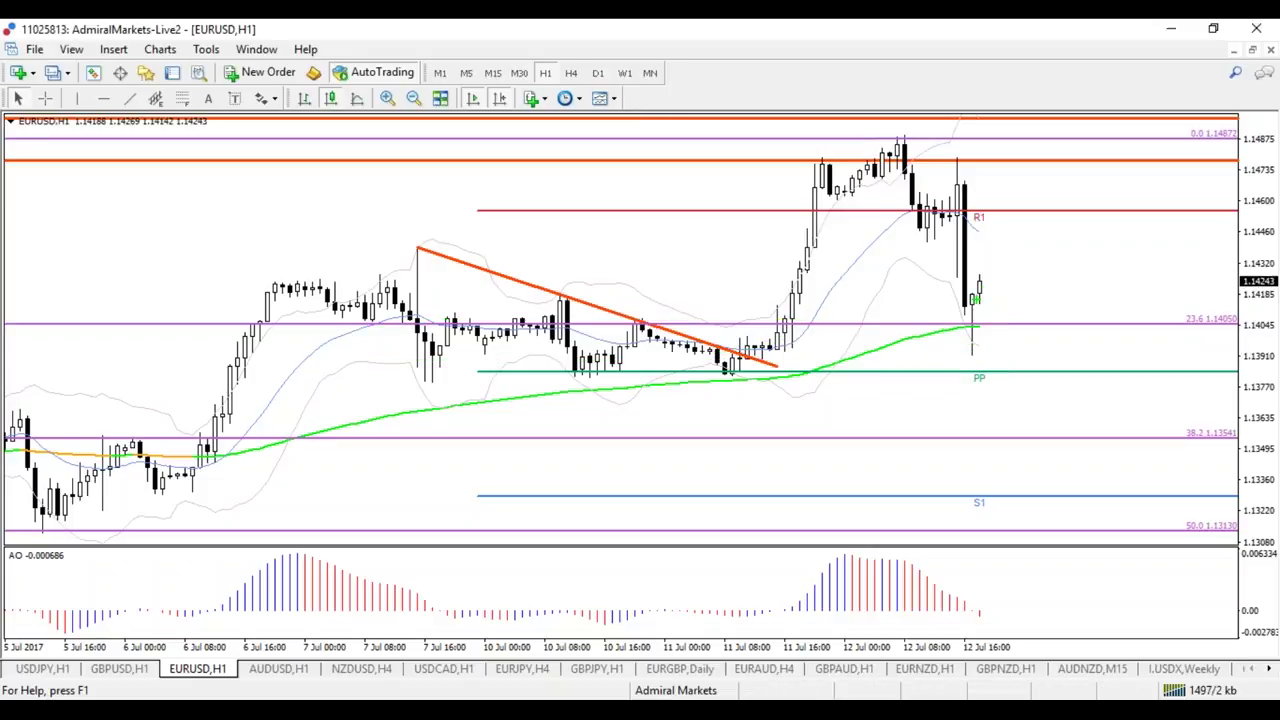
- Draw a green dip-and-rebound arrow, outline the latest decline and mark the area near R1 in red, and erase the drawings
{"action": "mouse_move", "coordinate": [976, 299]}
{"action": "left_mouse_down"}
{"action": "mouse_move", "coordinate": [1006, 266]}
{"action": "mouse_move", "coordinate": [1056, 345]}
{"action": "mouse_move", "coordinate": [1092, 259]}
{"action": "mouse_move", "coordinate": [1106, 274]}
{"action": "left_mouse_up"}
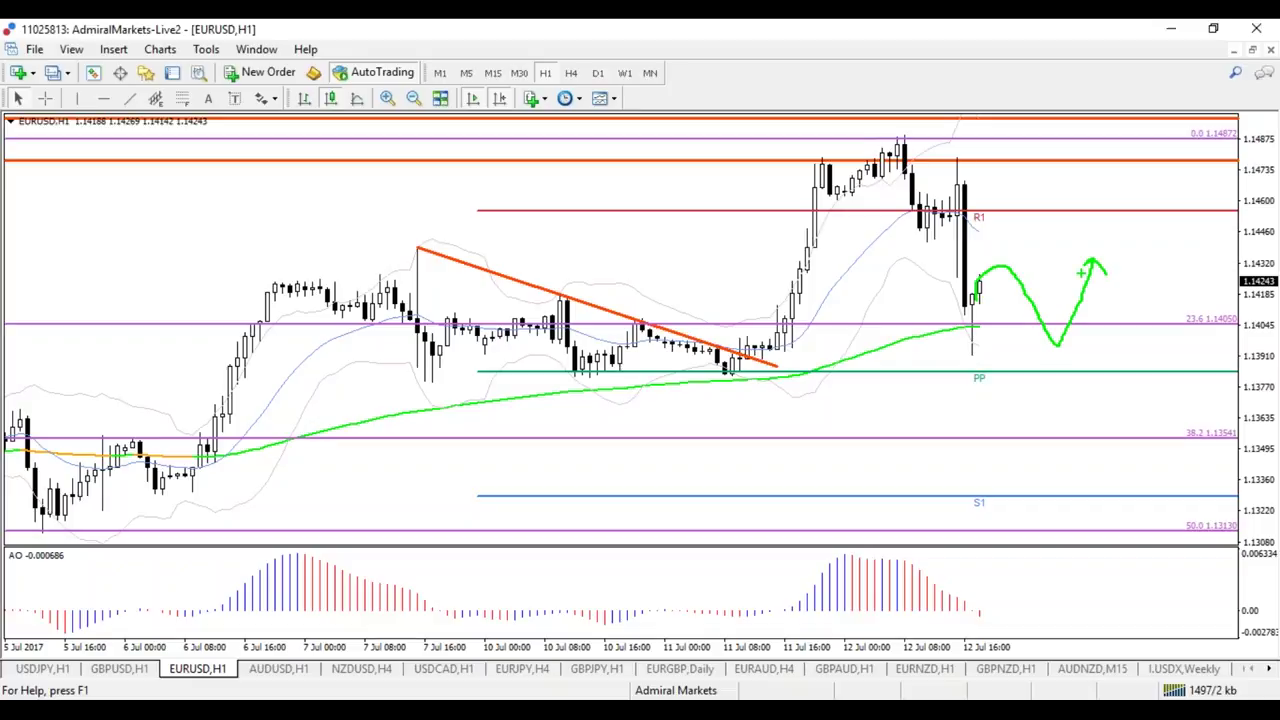
{"action": "mouse_move", "coordinate": [940, 168]}
{"action": "left_mouse_down"}
{"action": "mouse_move", "coordinate": [890, 188]}
{"action": "mouse_move", "coordinate": [940, 306]}
{"action": "mouse_move", "coordinate": [990, 318]}
{"action": "mouse_move", "coordinate": [950, 166]}
{"action": "mouse_move", "coordinate": [913, 147]}
{"action": "left_mouse_up"}
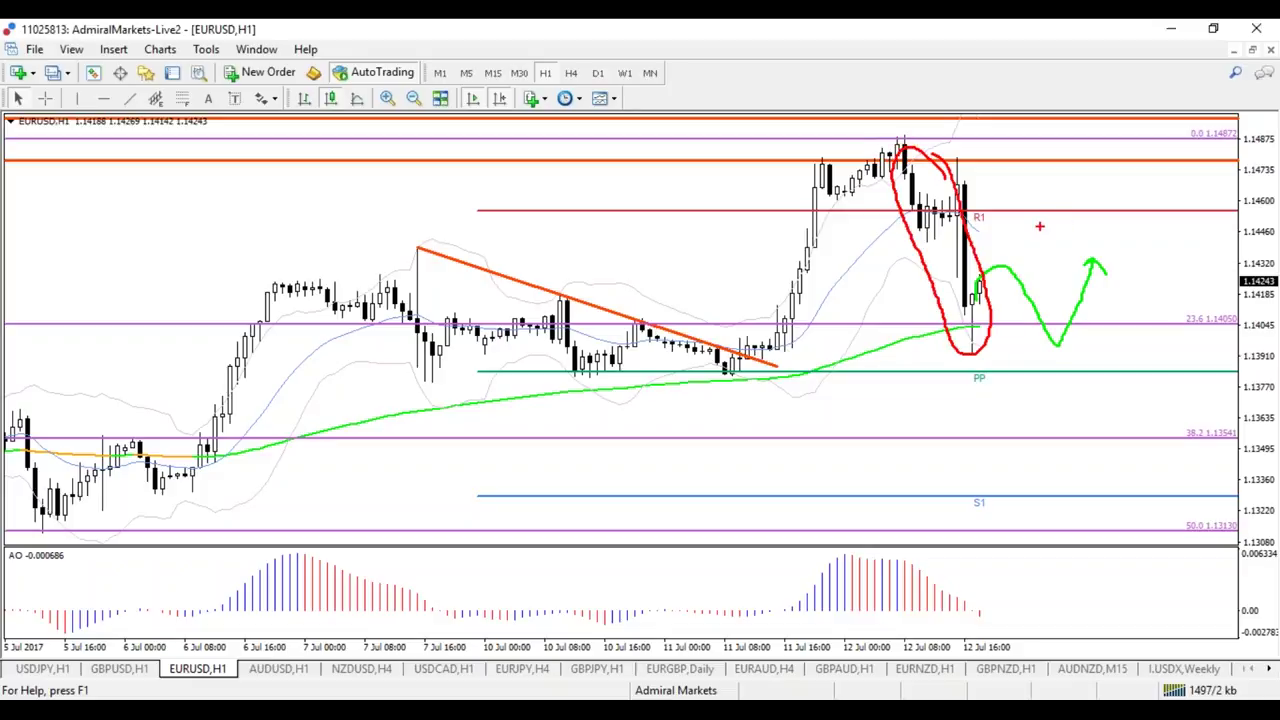
{"action": "mouse_move", "coordinate": [1078, 206]}
{"action": "left_mouse_down"}
{"action": "mouse_move", "coordinate": [1106, 207]}
{"action": "mouse_move", "coordinate": [1073, 216]}
{"action": "left_mouse_up"}
{"action": "key", "text": "Escape"}
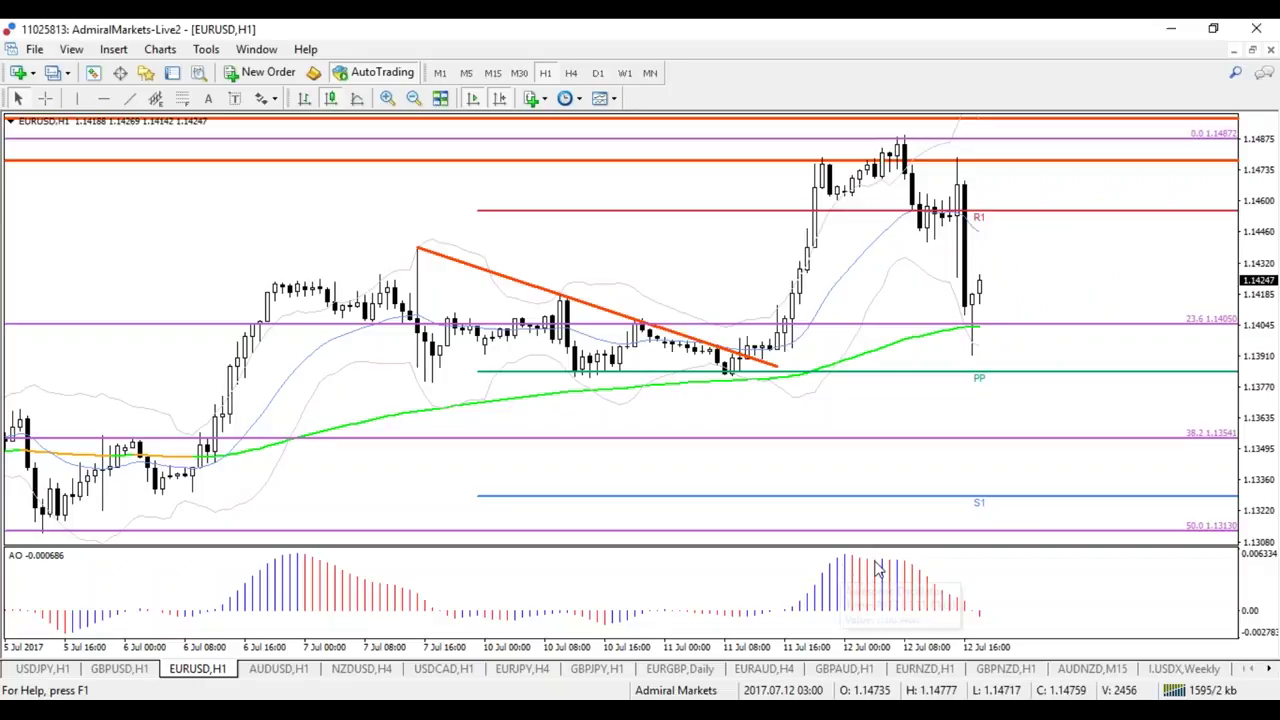
- Circle both Awesome Oscillator peaks and the 7 July high in red, mark the oscillator upturn and preceding decline in blue, and erase everything
{"action": "mouse_move", "coordinate": [874, 572]}
{"action": "left_click_drag", "start_coordinate": [876, 560], "coordinate": [866, 576]}
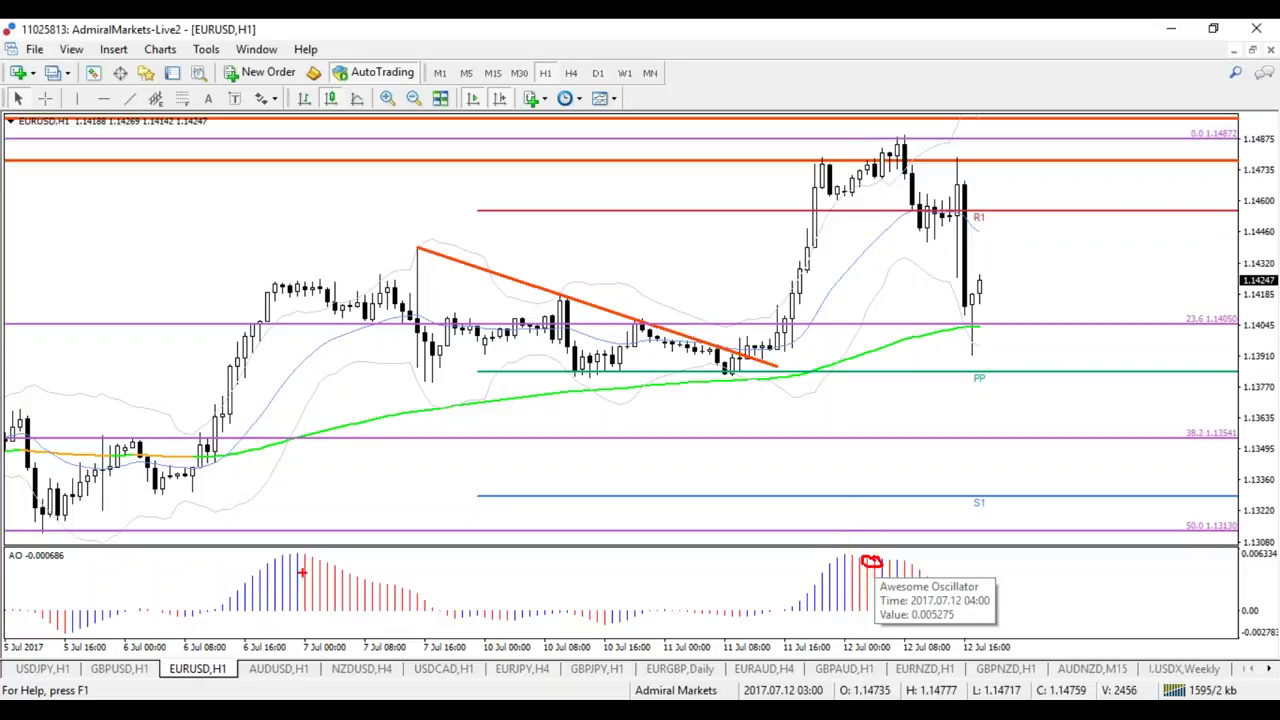
{"action": "left_click_drag", "start_coordinate": [344, 554], "coordinate": [338, 562]}
{"action": "left_click_drag", "start_coordinate": [432, 247], "coordinate": [429, 253]}
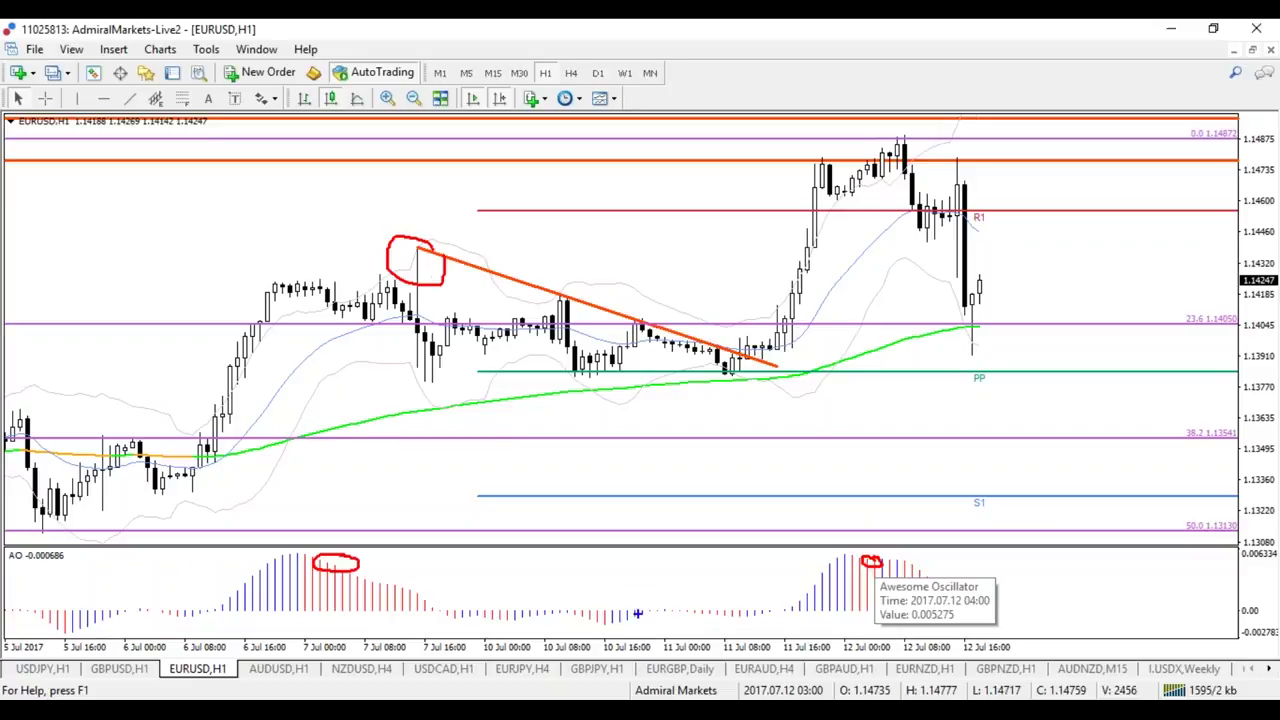
{"action": "left_click_drag", "start_coordinate": [626, 612], "coordinate": [622, 345]}
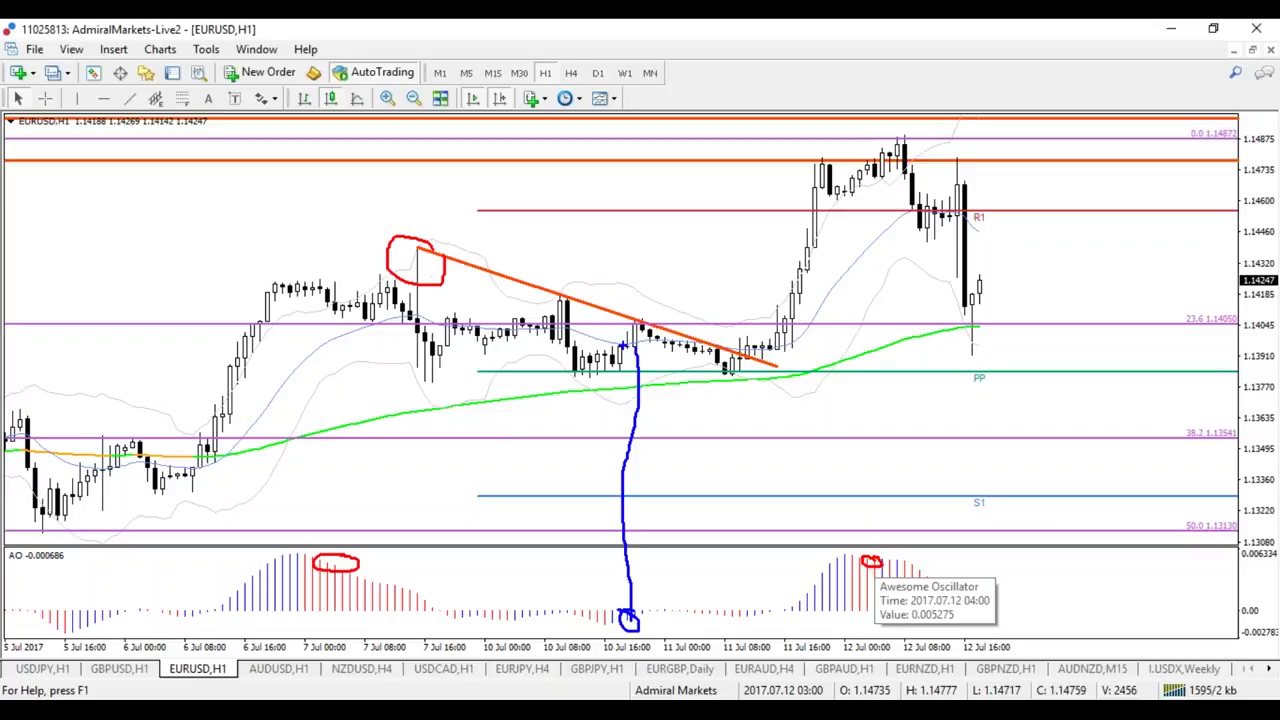
{"action": "mouse_move", "coordinate": [420, 276]}
{"action": "left_mouse_down"}
{"action": "mouse_move", "coordinate": [582, 365]}
{"action": "mouse_move", "coordinate": [592, 384]}
{"action": "mouse_move", "coordinate": [584, 374]}
{"action": "left_mouse_up"}
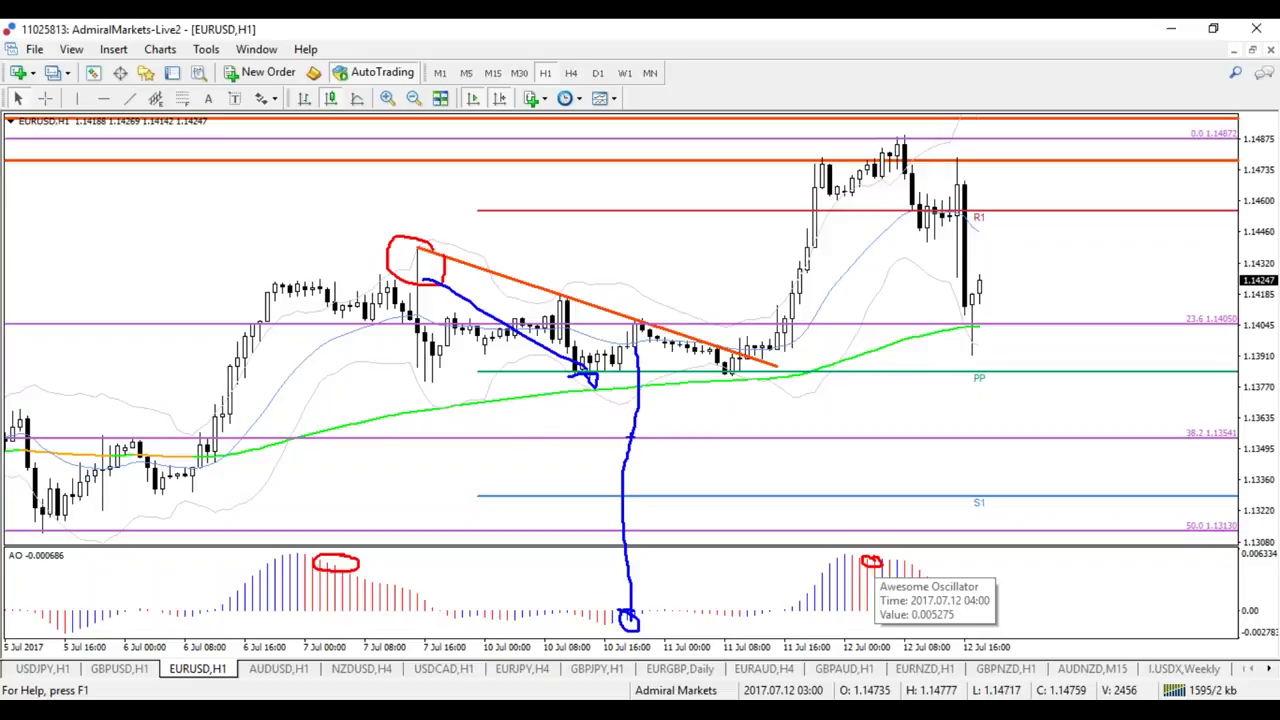
{"action": "key", "text": "Escape"}
- On H4, circle the 5 July low at the 50.0 level and the matching Awesome Oscillator trough in blue, and erase the circles
{"action": "left_click", "coordinate": [571, 73]}
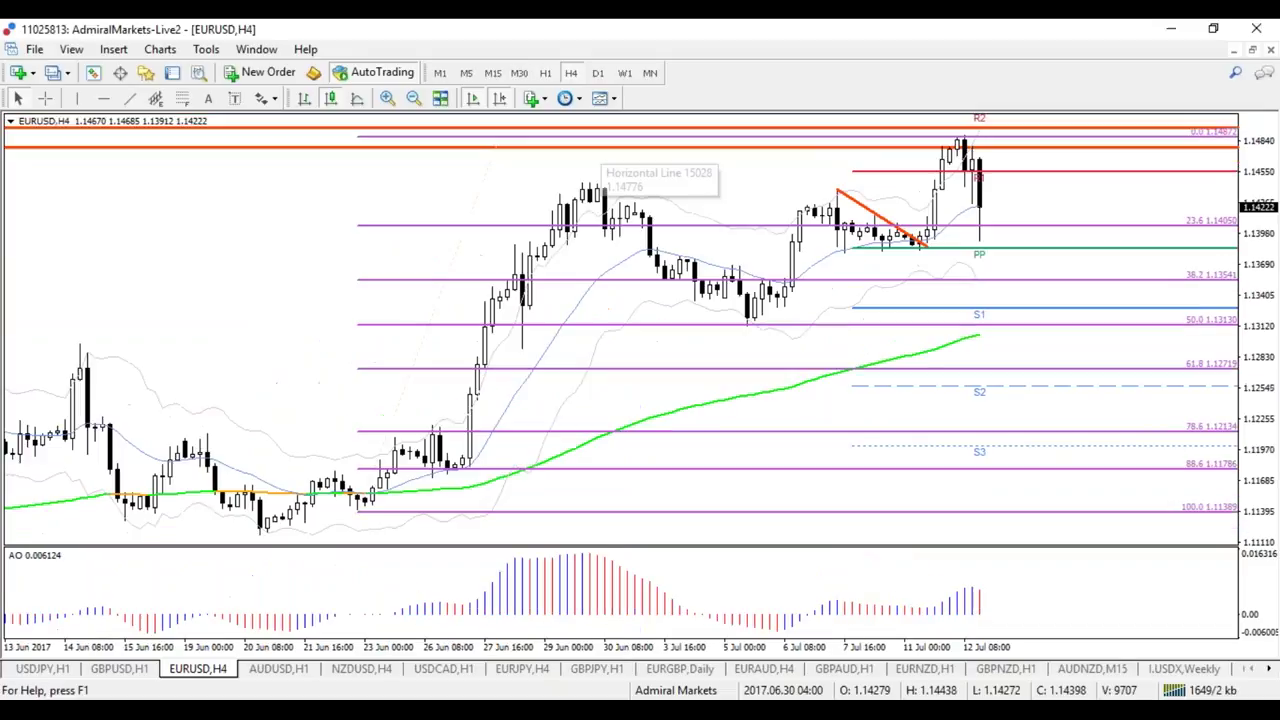
{"action": "key", "text": "minus"}
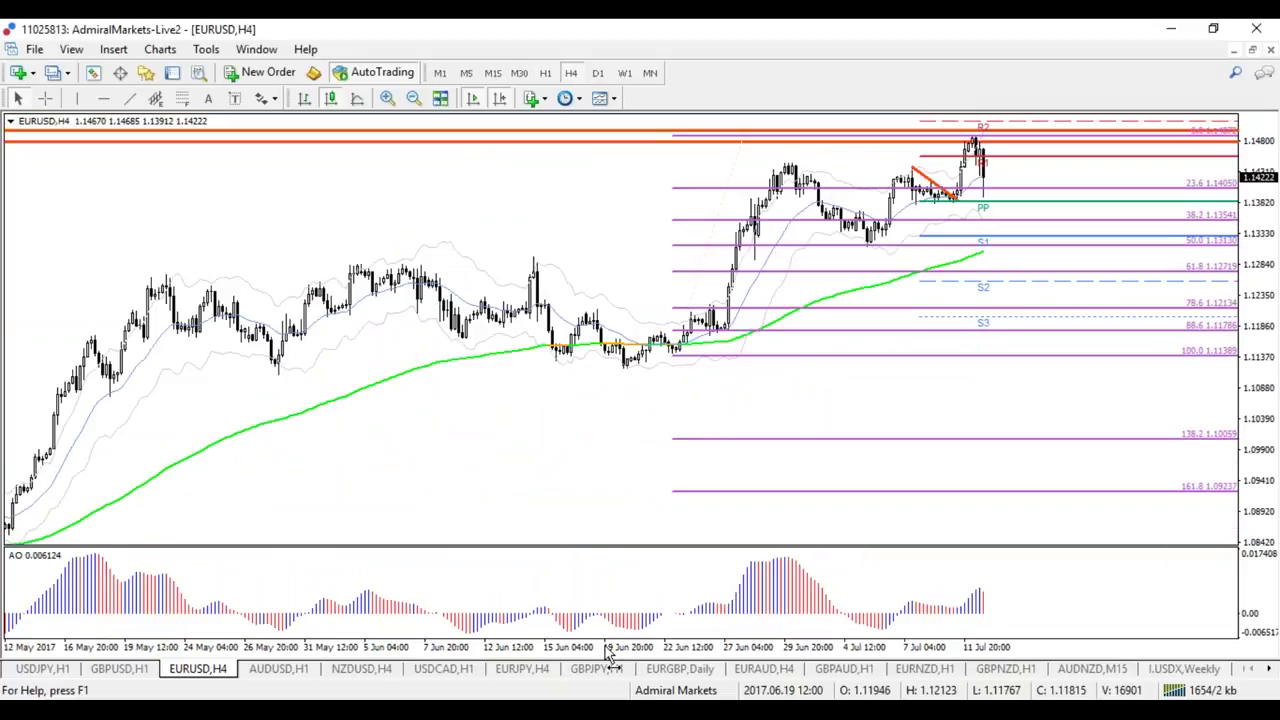
{"action": "key", "text": "minus"}
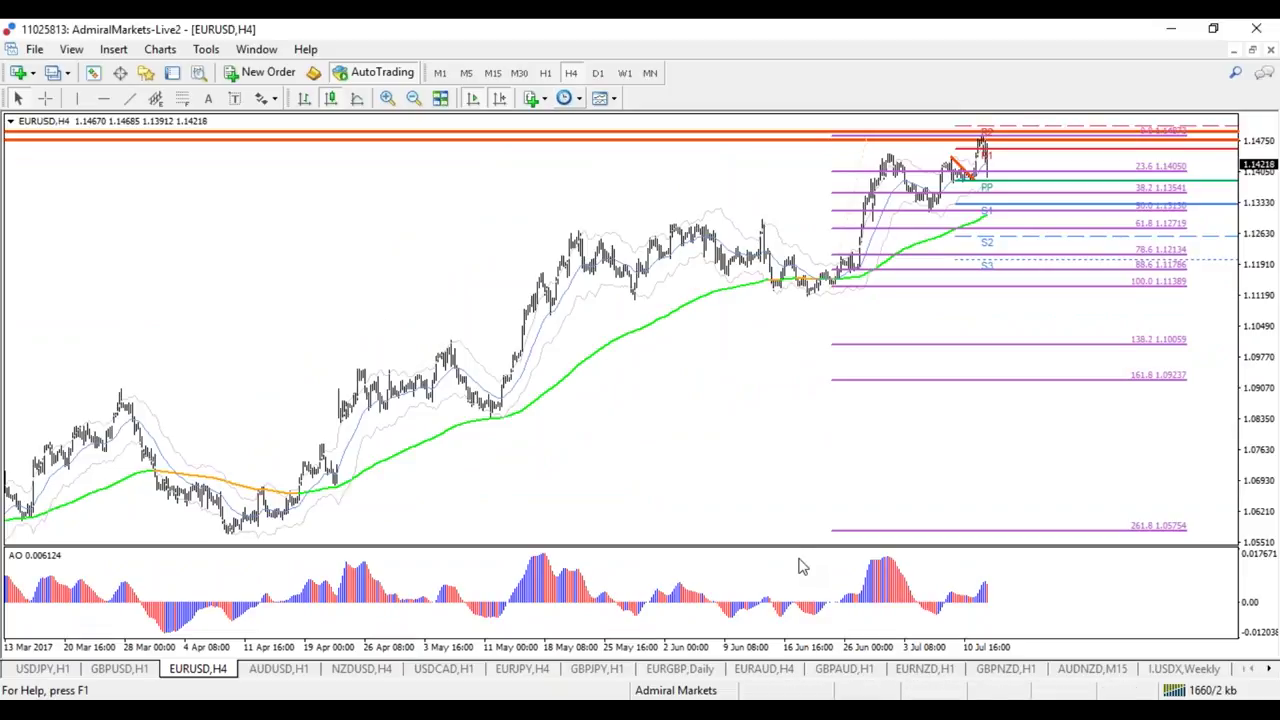
{"action": "key", "text": "plus"}
{"action": "key", "text": "plus"}
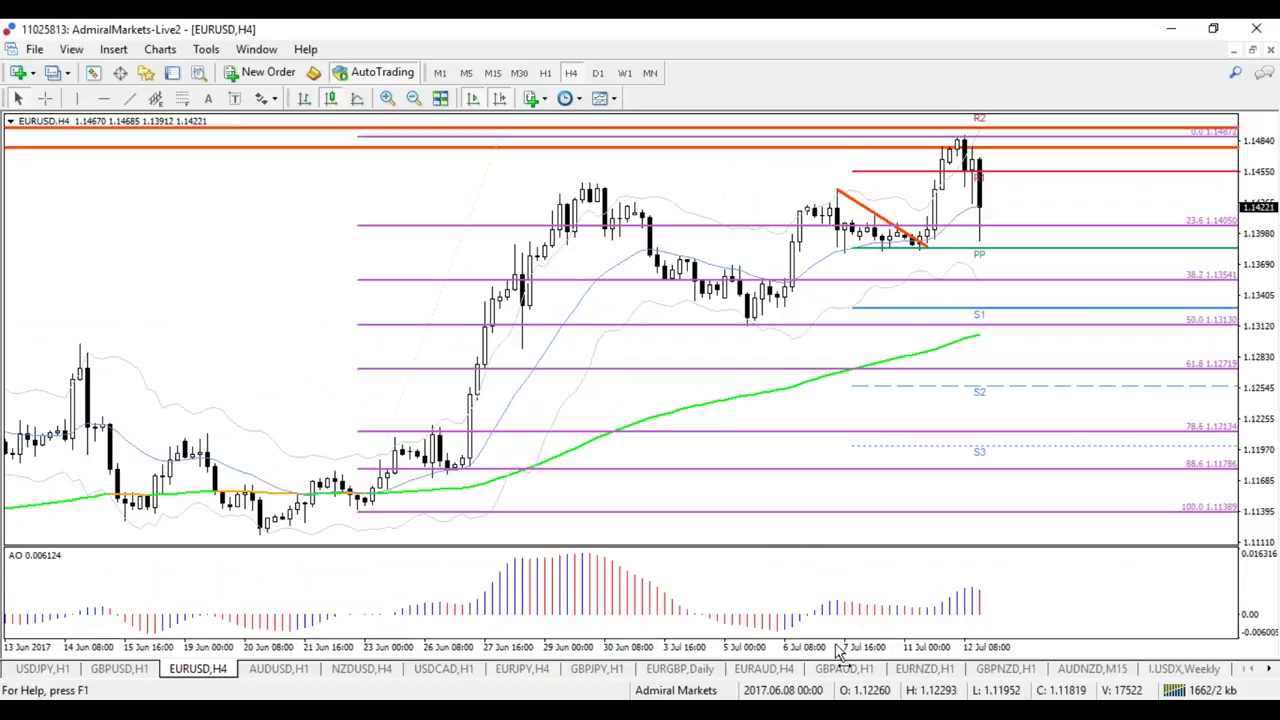
{"action": "mouse_move", "coordinate": [758, 308]}
{"action": "left_mouse_down"}
{"action": "mouse_move", "coordinate": [742, 326]}
{"action": "mouse_move", "coordinate": [762, 310]}
{"action": "left_mouse_up"}
{"action": "mouse_move", "coordinate": [780, 605]}
{"action": "left_mouse_down"}
{"action": "mouse_move", "coordinate": [762, 630]}
{"action": "mouse_move", "coordinate": [802, 612]}
{"action": "left_mouse_up"}
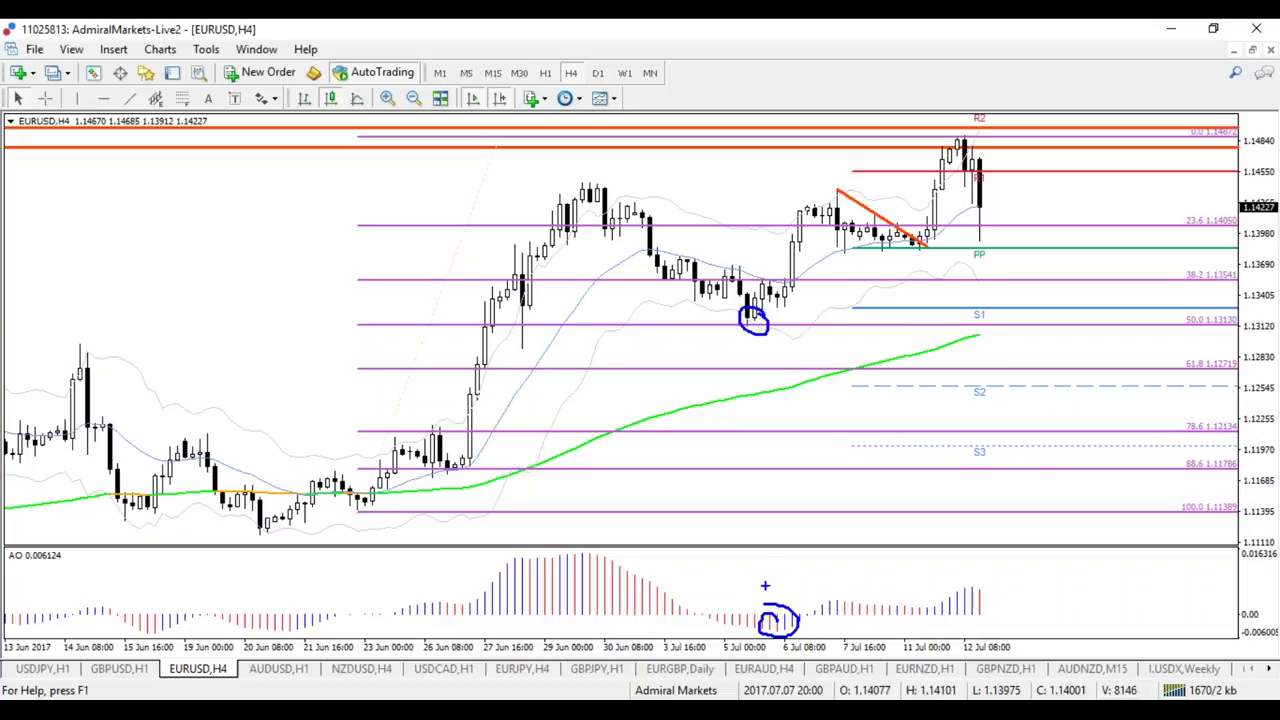
{"action": "key", "text": "e"}
- Circle the 5 July low and the 12 July high on the H4 chart in blue, and erase both marks
{"action": "left_click_drag", "start_coordinate": [763, 316], "coordinate": [762, 312]}
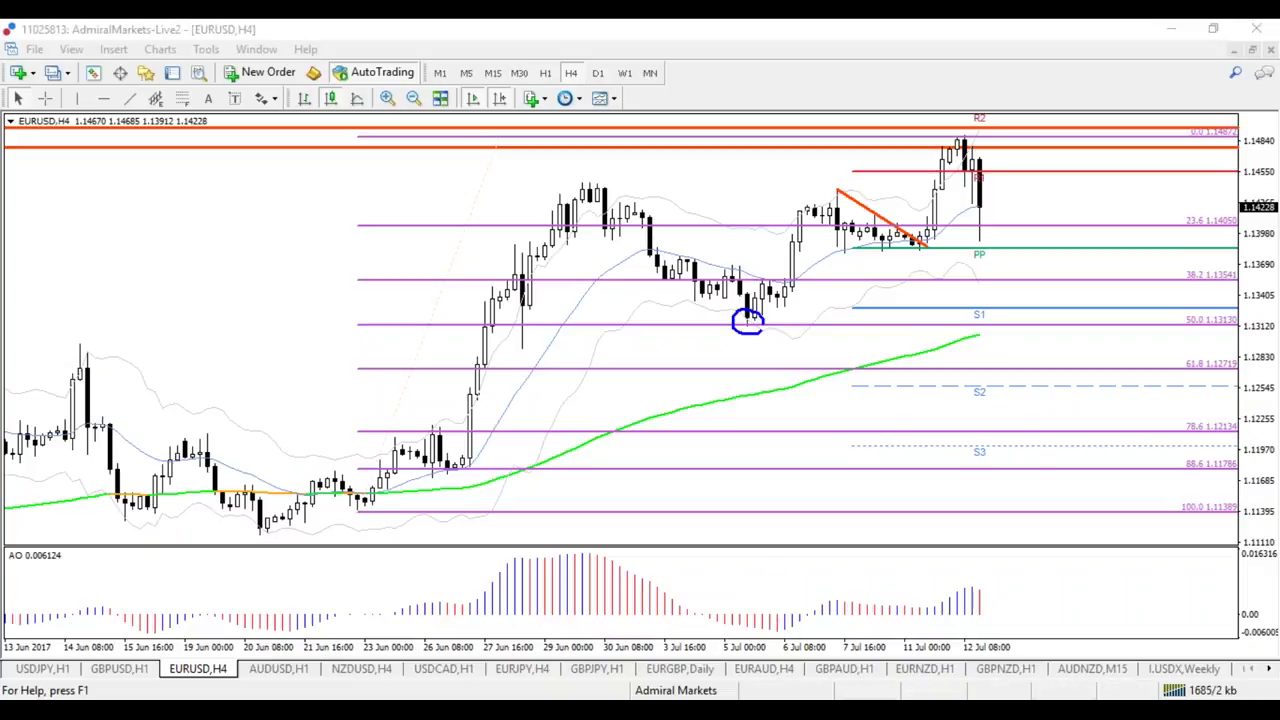
{"action": "mouse_move", "coordinate": [963, 145]}
{"action": "left_mouse_down"}
{"action": "mouse_move", "coordinate": [988, 140]}
{"action": "mouse_move", "coordinate": [962, 135]}
{"action": "left_mouse_up"}
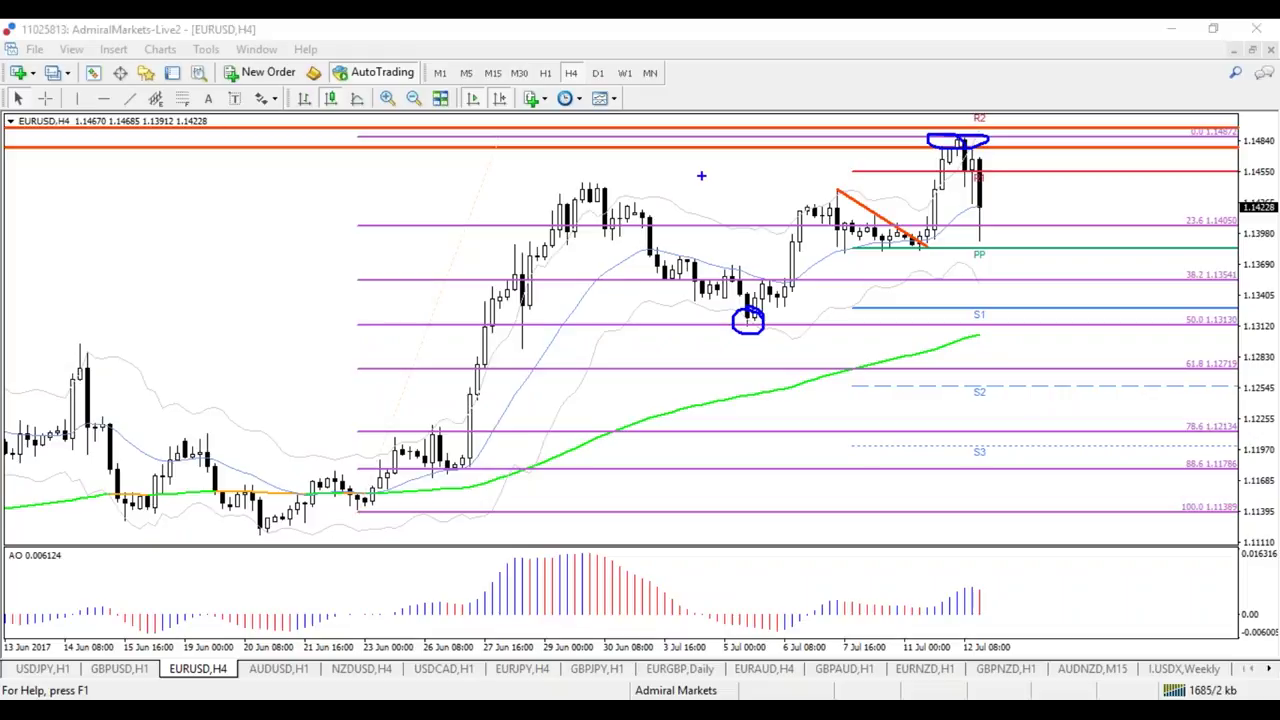
{"action": "key", "text": "Escape"}
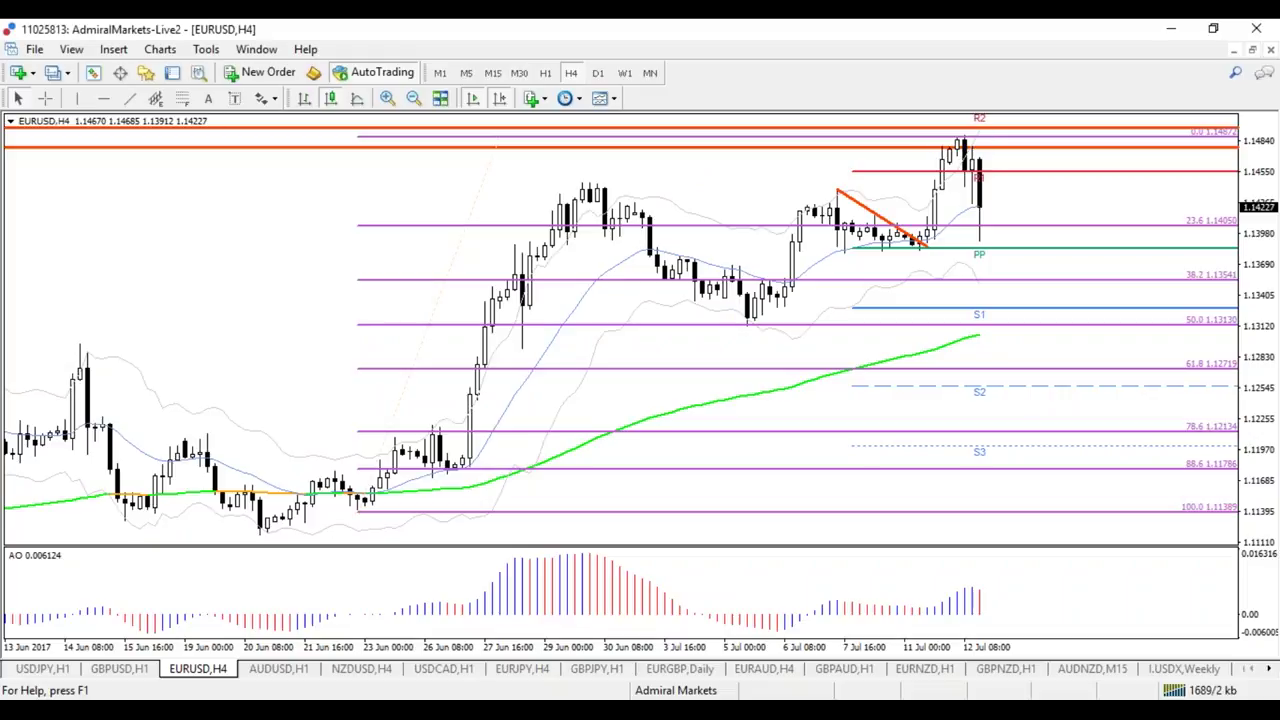
- On the daily chart, circle the early-July low and the latest high, sketch a decline from that high, and erase the drawings
{"action": "left_click", "coordinate": [597, 73]}
{"action": "mouse_move", "coordinate": [942, 191]}
{"action": "left_mouse_down"}
{"action": "mouse_move", "coordinate": [950, 213]}
{"action": "mouse_move", "coordinate": [958, 192]}
{"action": "left_mouse_up"}
{"action": "mouse_move", "coordinate": [982, 128]}
{"action": "left_mouse_down"}
{"action": "mouse_move", "coordinate": [968, 146]}
{"action": "mouse_move", "coordinate": [984, 133]}
{"action": "left_mouse_up"}
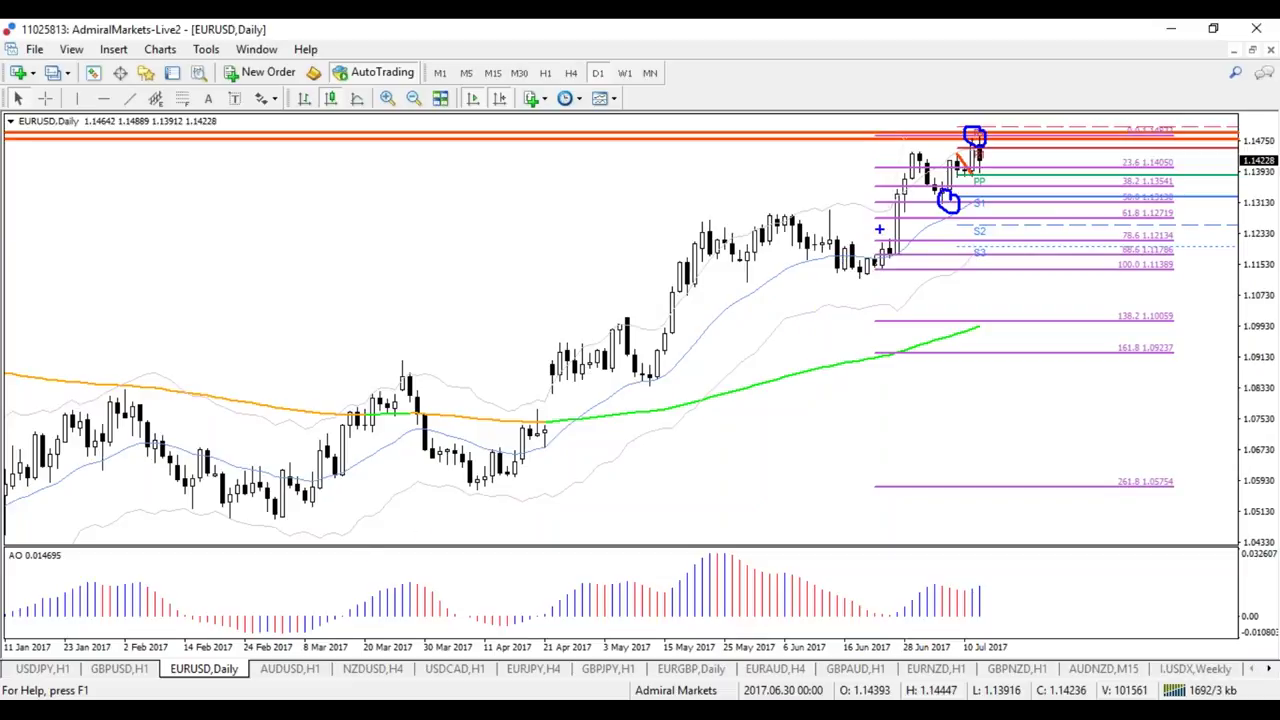
{"action": "mouse_move", "coordinate": [982, 138]}
{"action": "left_mouse_down"}
{"action": "mouse_move", "coordinate": [998, 180]}
{"action": "mouse_move", "coordinate": [1044, 222]}
{"action": "left_mouse_up"}
{"action": "key", "text": "Escape"}
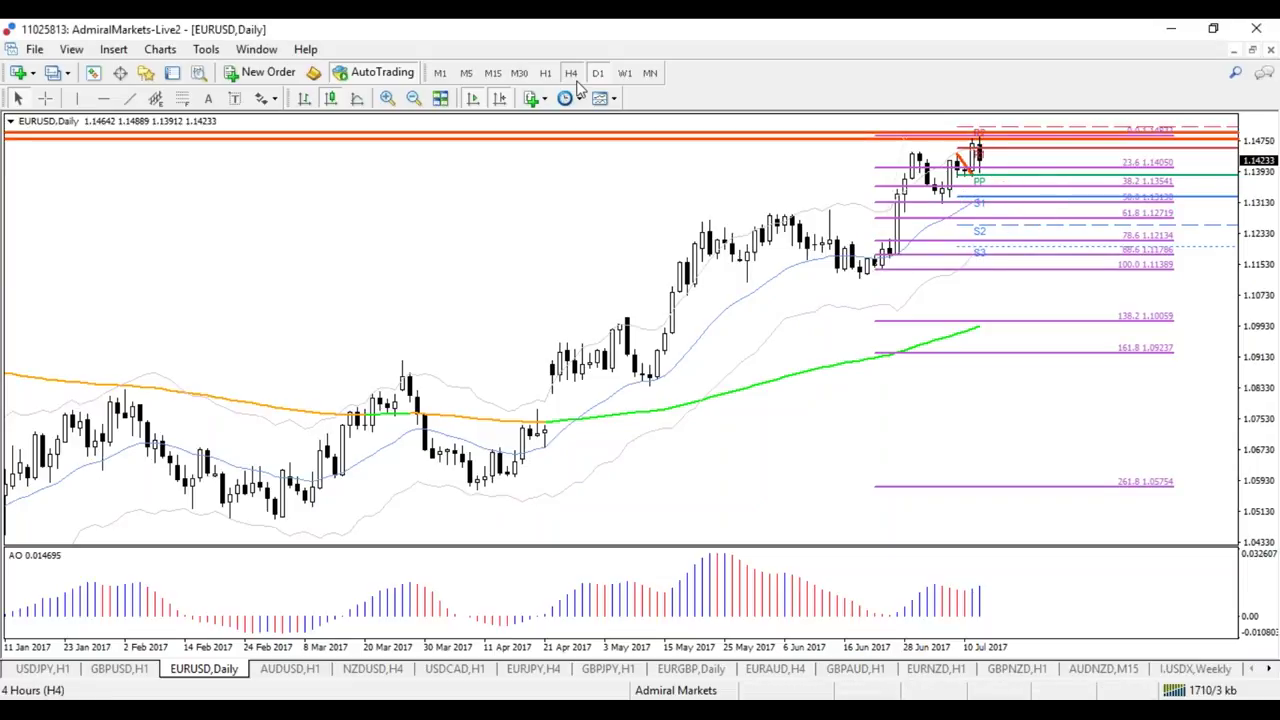
- On the H4 chart, circle the late-June low at the 100.0 level in red, mark the 12 July high, and erase both marks
{"action": "left_click", "coordinate": [571, 73]}
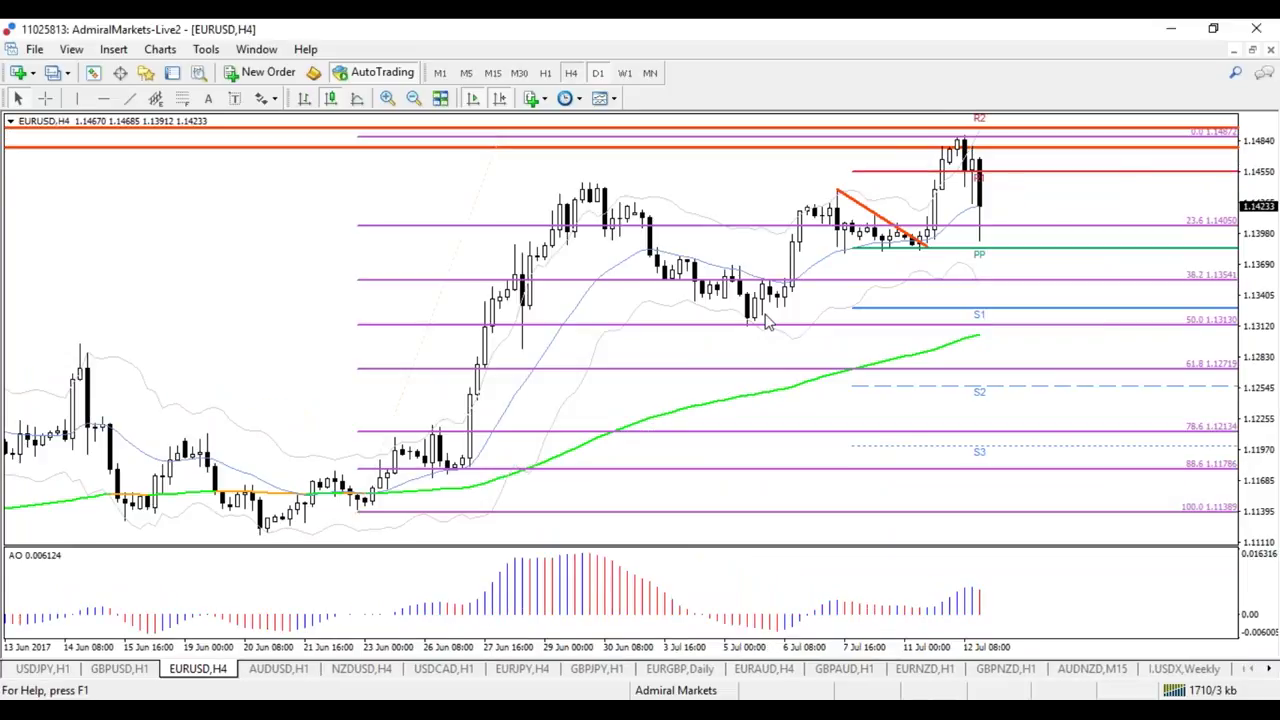
{"action": "mouse_move", "coordinate": [380, 498]}
{"action": "left_mouse_down"}
{"action": "mouse_move", "coordinate": [382, 516]}
{"action": "mouse_move", "coordinate": [376, 498]}
{"action": "left_mouse_up"}
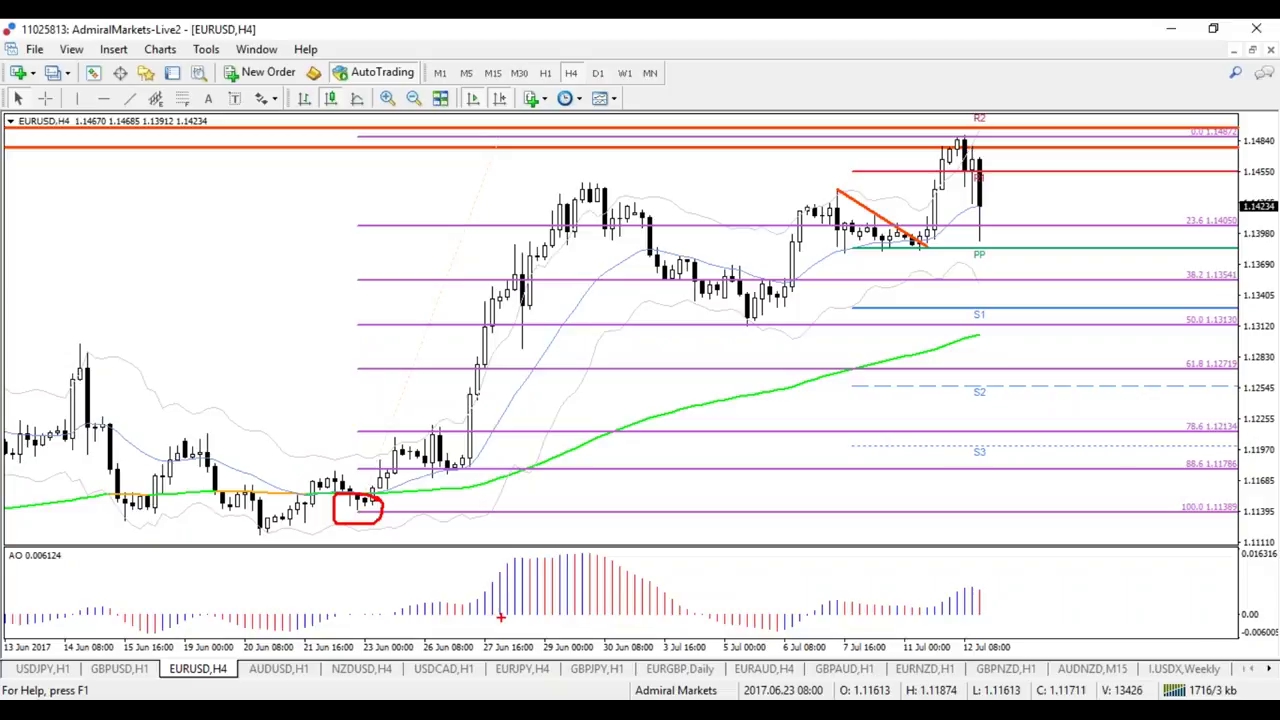
{"action": "left_click_drag", "start_coordinate": [962, 138], "coordinate": [962, 133]}
{"action": "key", "text": "Escape"}
- Circle the early-July low at the 50.0 level and the latest high at the 0.0 level in blue, and erase the circles
{"action": "mouse_move", "coordinate": [752, 310]}
{"action": "left_mouse_down"}
{"action": "mouse_move", "coordinate": [758, 327]}
{"action": "mouse_move", "coordinate": [754, 309]}
{"action": "left_mouse_up"}
{"action": "mouse_move", "coordinate": [972, 130]}
{"action": "left_mouse_down"}
{"action": "mouse_move", "coordinate": [1002, 143]}
{"action": "mouse_move", "coordinate": [955, 140]}
{"action": "left_mouse_up"}
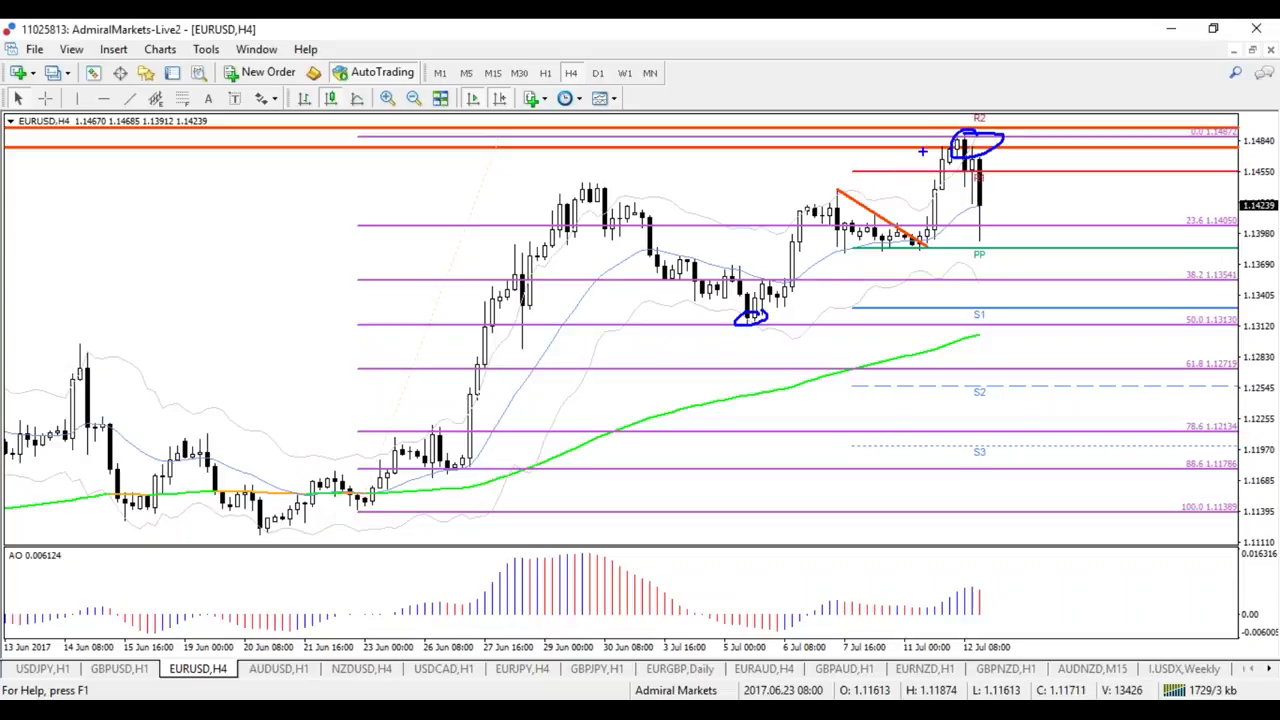
{"action": "key", "text": "Escape"}
- On the daily chart, circle the latest Awesome Oscillator bars in blue, draw an arrow back to the preceding peak, and erase the marks
{"action": "key", "text": "minus"}
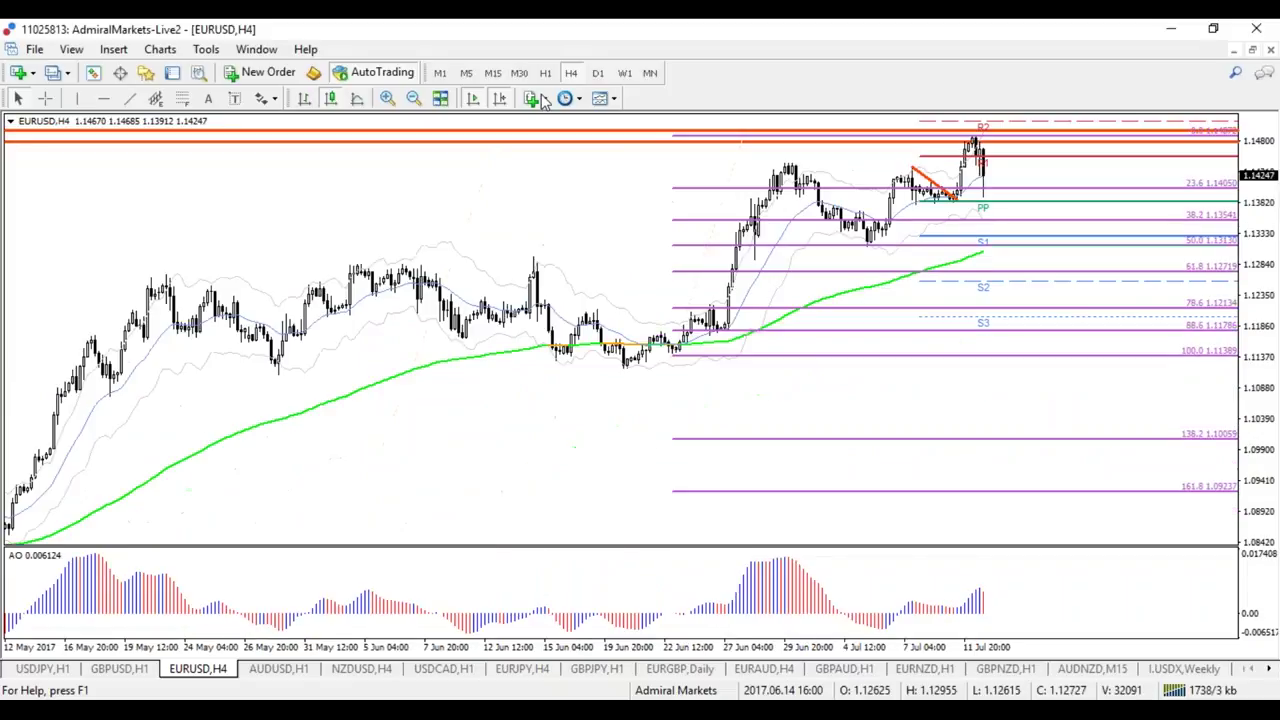
{"action": "left_click", "coordinate": [595, 74]}
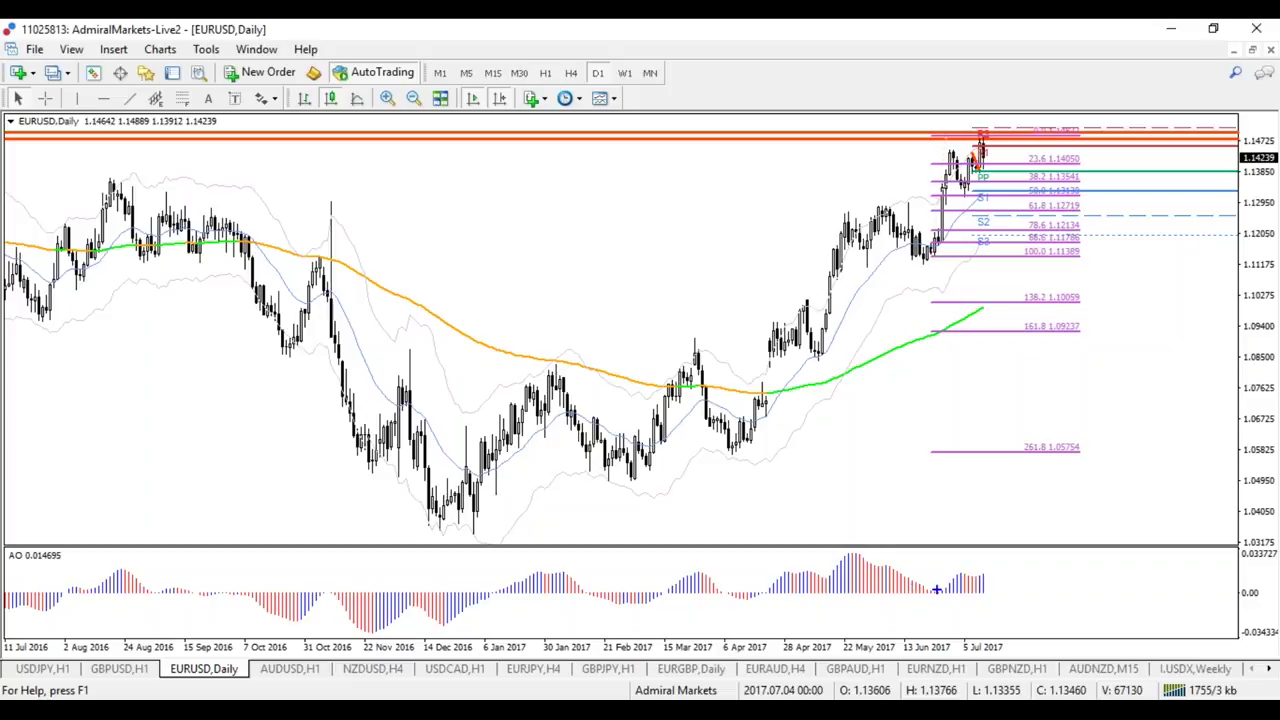
{"action": "mouse_move", "coordinate": [967, 582]}
{"action": "left_mouse_down"}
{"action": "mouse_move", "coordinate": [945, 572]}
{"action": "mouse_move", "coordinate": [986, 574]}
{"action": "mouse_move", "coordinate": [868, 486]}
{"action": "mouse_move", "coordinate": [849, 531]}
{"action": "left_mouse_up"}
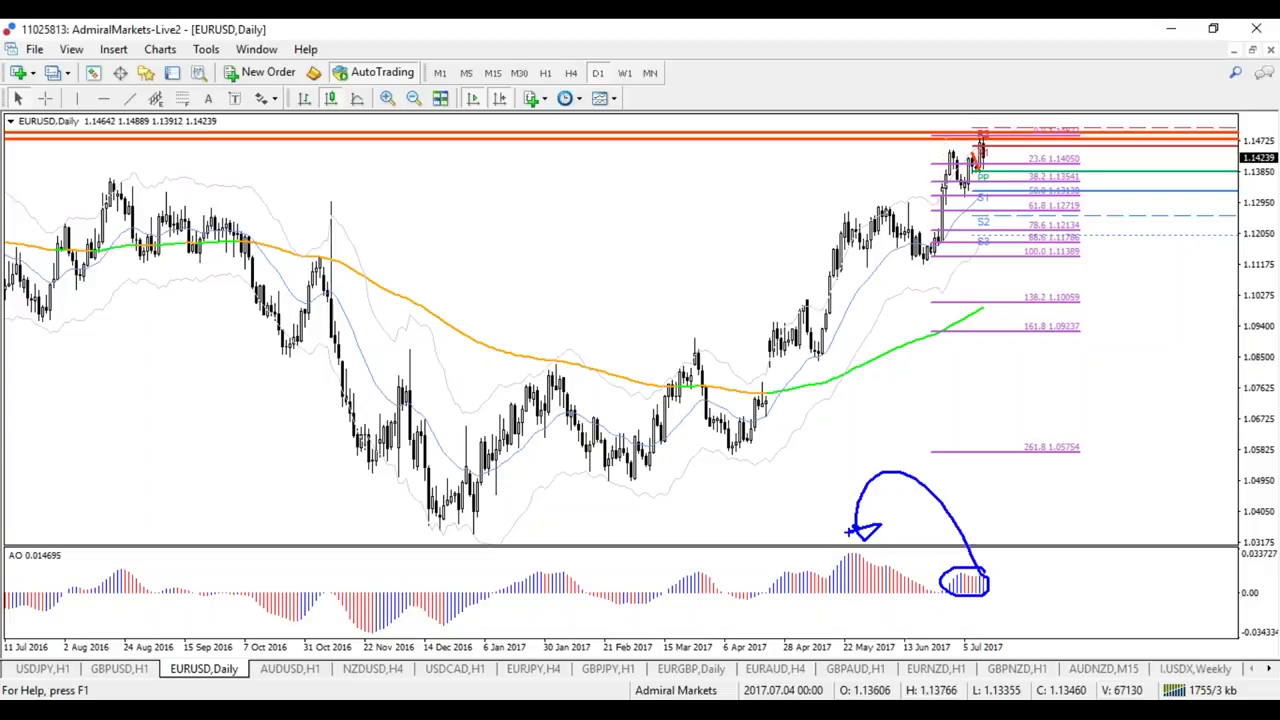
{"action": "key", "text": "Escape"}
- Return EURUSD to the H4 timeframe and examine the recent candles against the Fibonacci and pivot levels
{"action": "type", "text": "H4"}
{"action": "key", "text": "Return"}
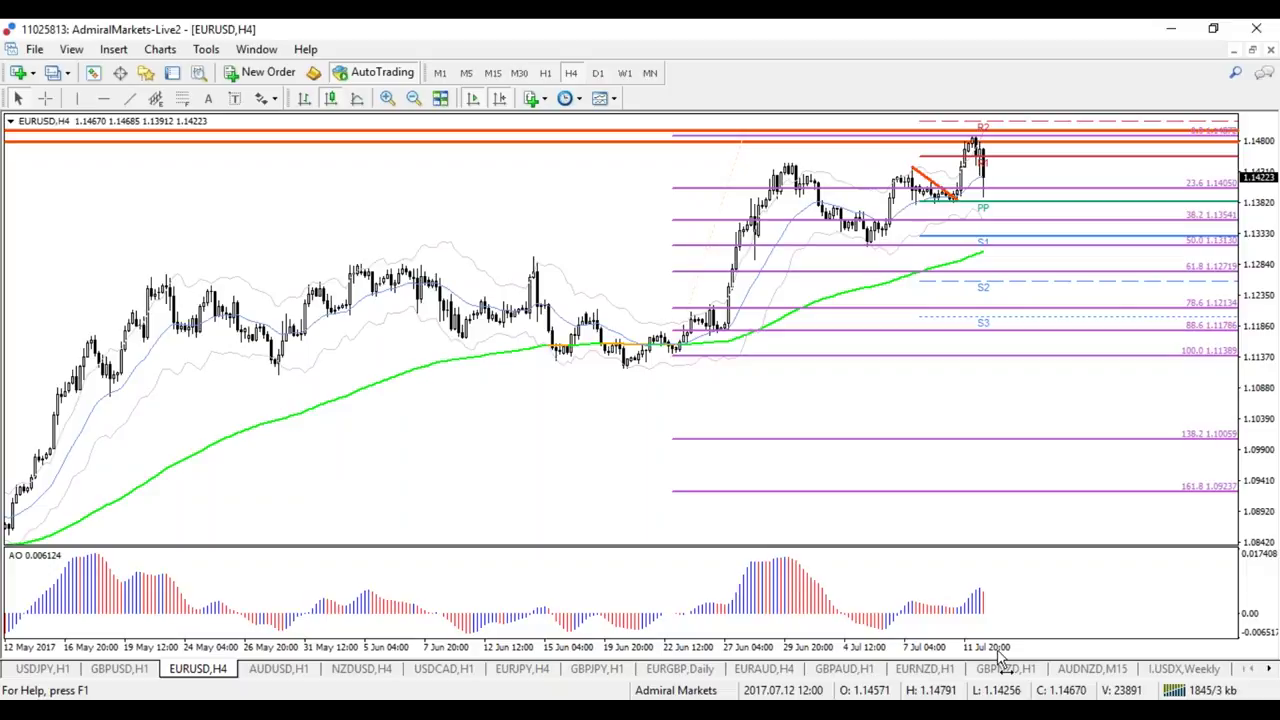
{"action": "key", "text": "plus"}
{"action": "key", "text": "plus"}
{"action": "key", "text": "minus"}
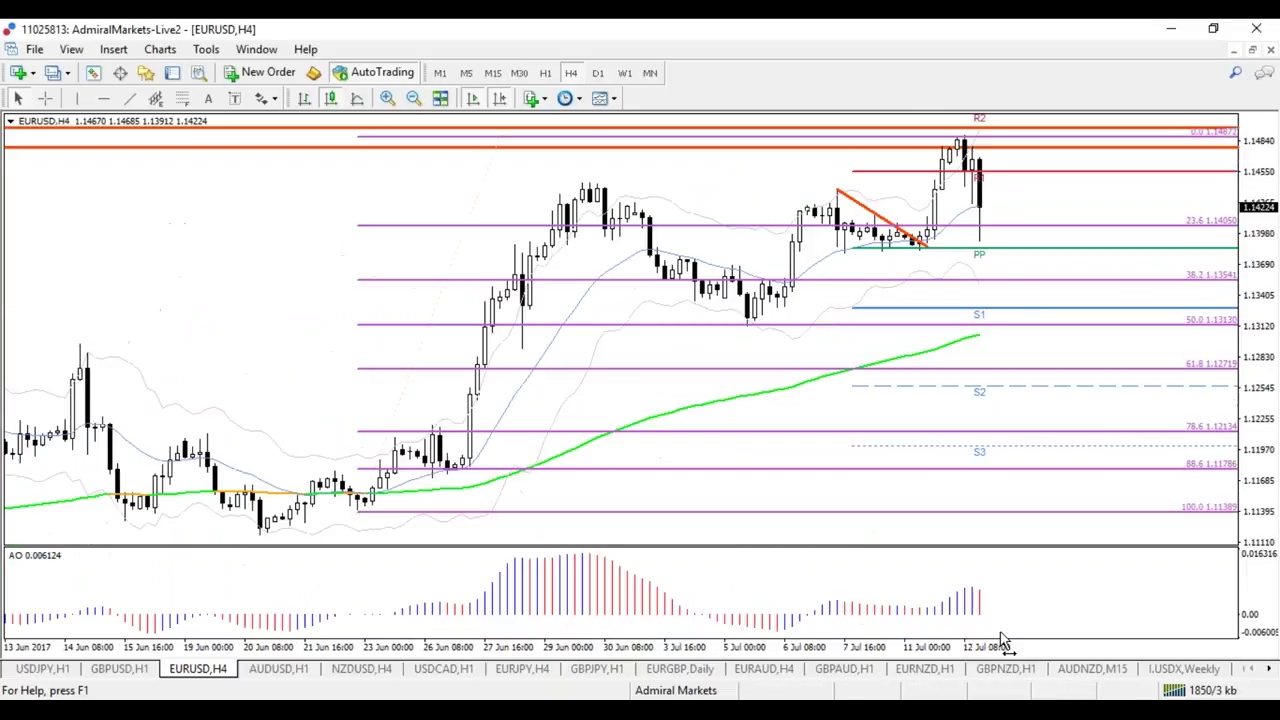
- On H1, trace the fall from the 12 July high in red, sketch a converging blue triangle around price, and erase the drawings
{"action": "key", "text": "Return"}
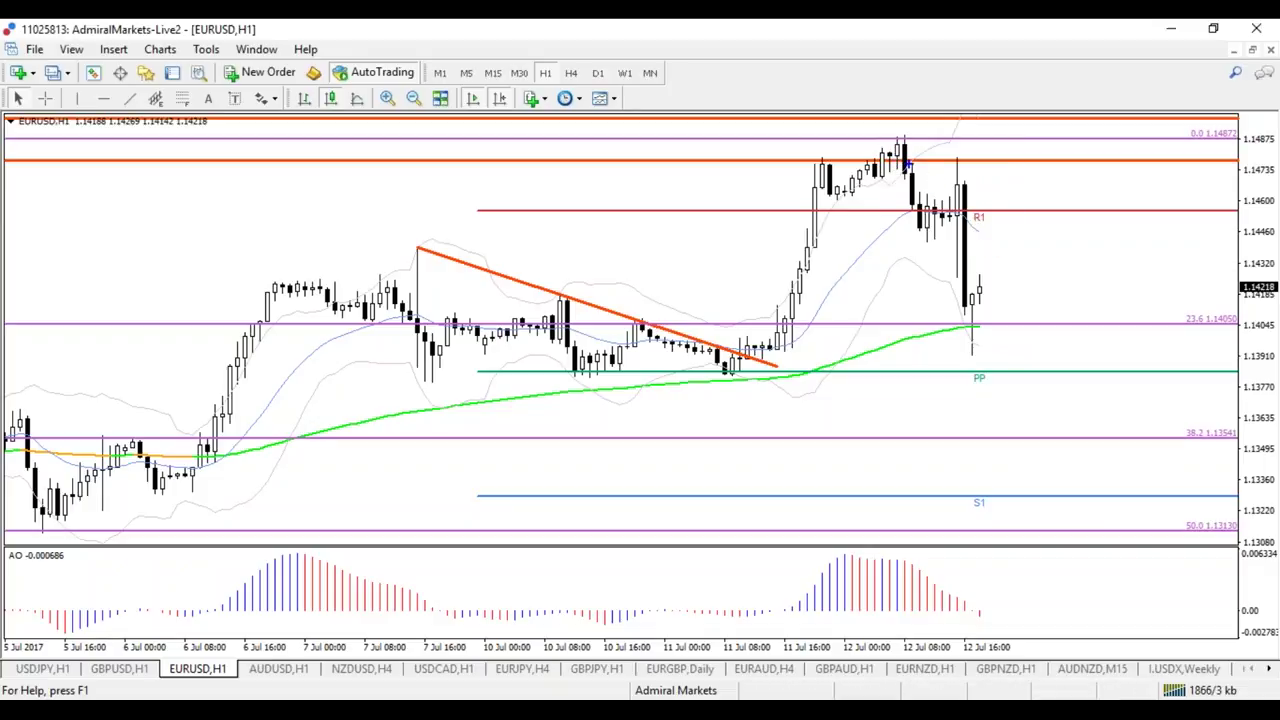
{"action": "mouse_move", "coordinate": [905, 146]}
{"action": "left_mouse_down"}
{"action": "mouse_move", "coordinate": [920, 228]}
{"action": "mouse_move", "coordinate": [994, 330]}
{"action": "left_mouse_up"}
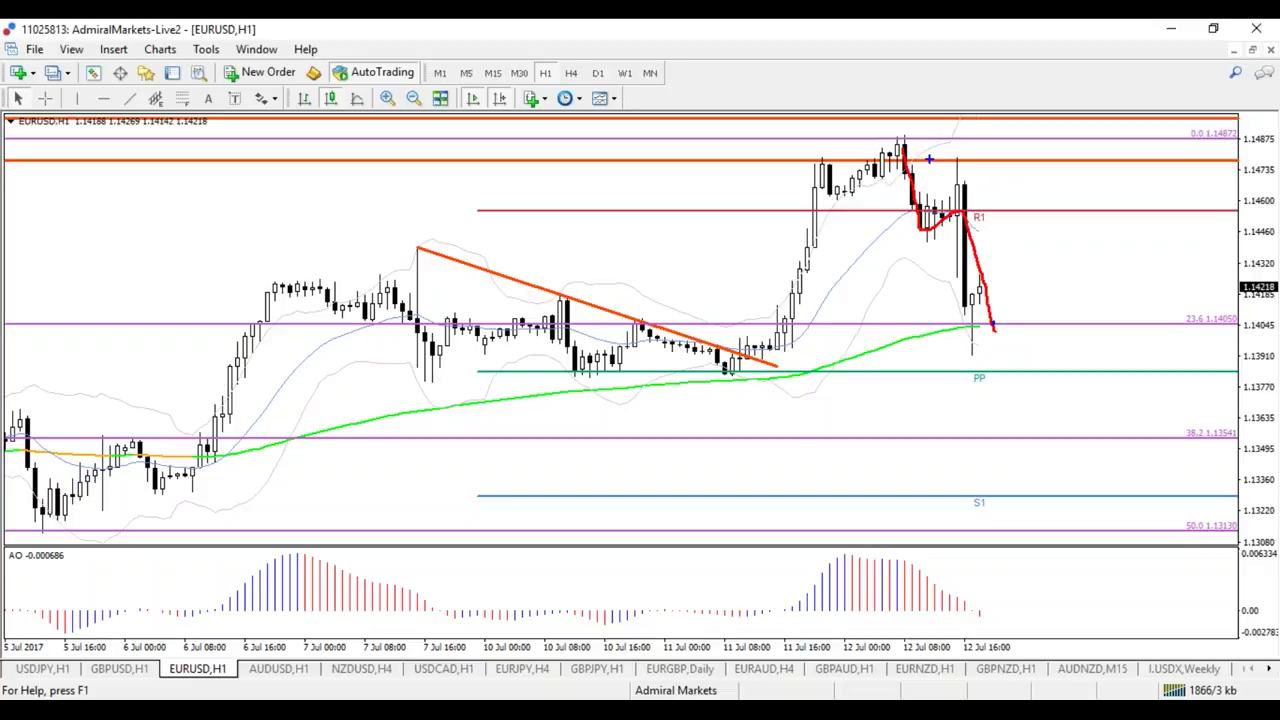
{"action": "mouse_move", "coordinate": [913, 148]}
{"action": "left_mouse_down"}
{"action": "mouse_move", "coordinate": [1192, 280]}
{"action": "mouse_move", "coordinate": [705, 373]}
{"action": "left_mouse_up"}
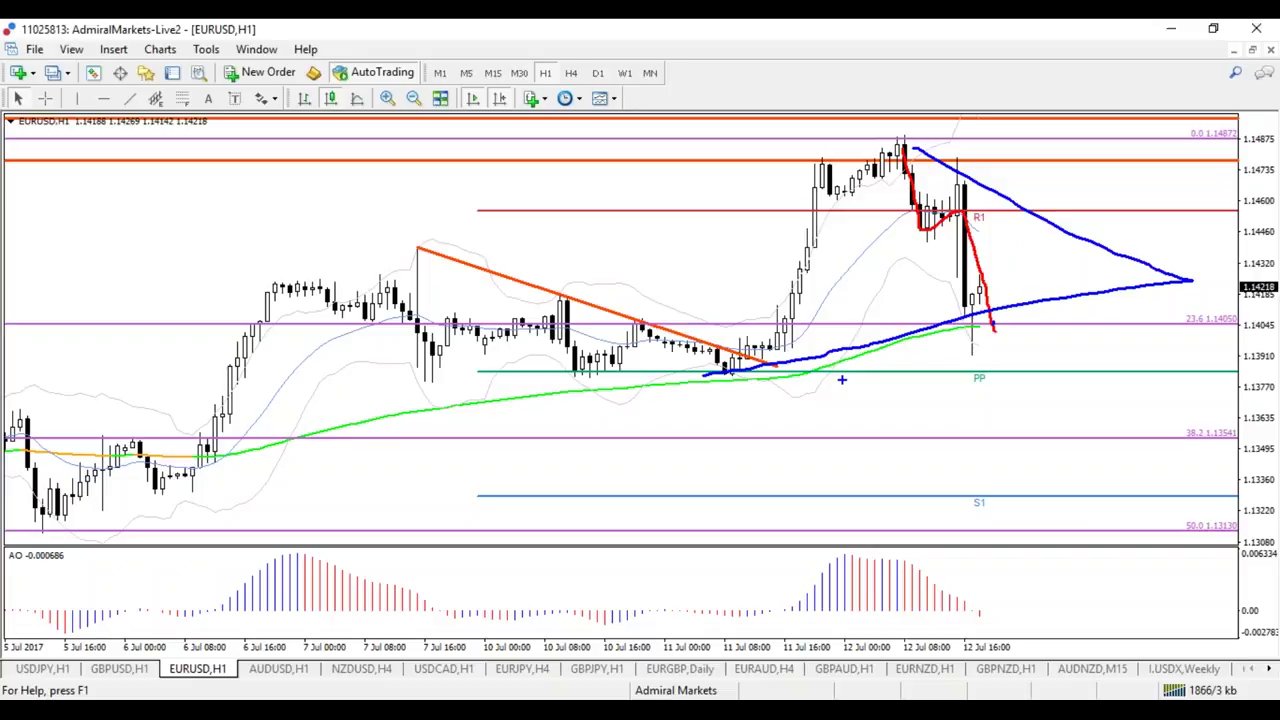
{"action": "key", "text": "e"}
{"action": "key", "text": "Escape"}
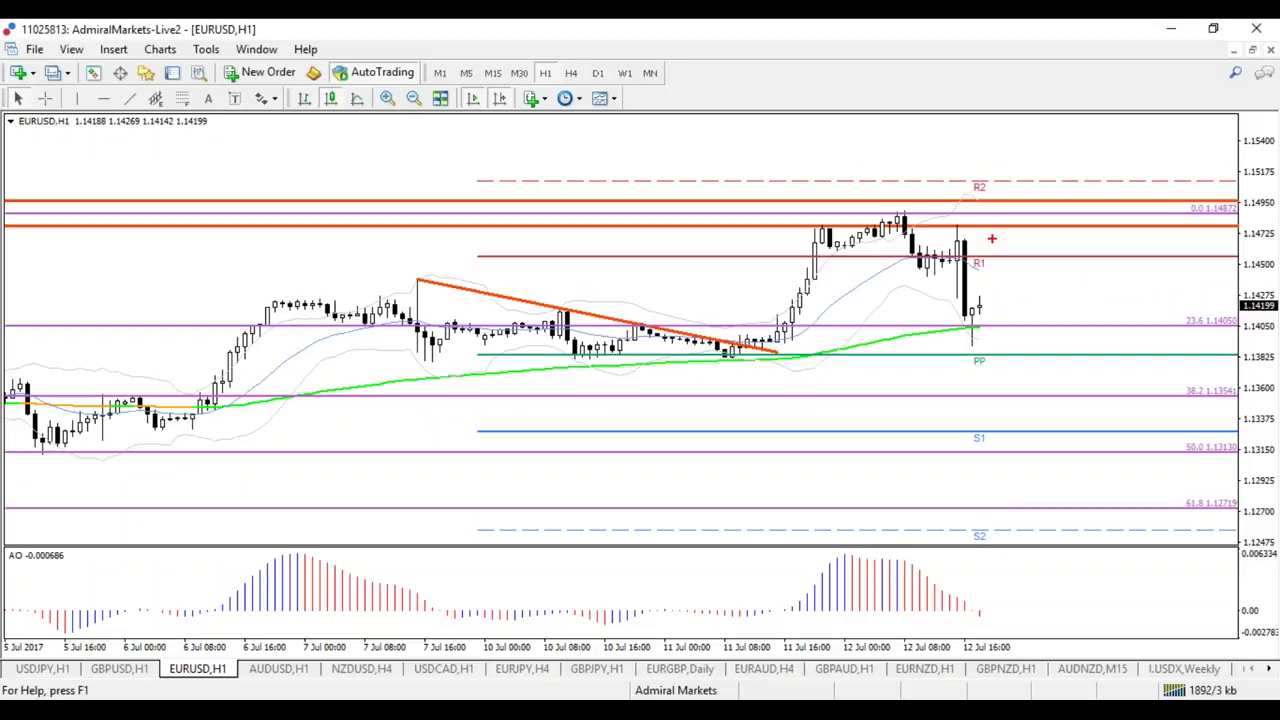
- Box the R1 to R2 resistance zone in blue with a downward arrow, circle the 12 July decline in red, and erase everything
{"action": "mouse_move", "coordinate": [993, 238]}
{"action": "left_mouse_down"}
{"action": "mouse_move", "coordinate": [998, 162]}
{"action": "mouse_move", "coordinate": [1016, 266]}
{"action": "mouse_move", "coordinate": [990, 258]}
{"action": "left_mouse_up"}
{"action": "left_click_drag", "start_coordinate": [1033, 105], "coordinate": [1040, 158]}
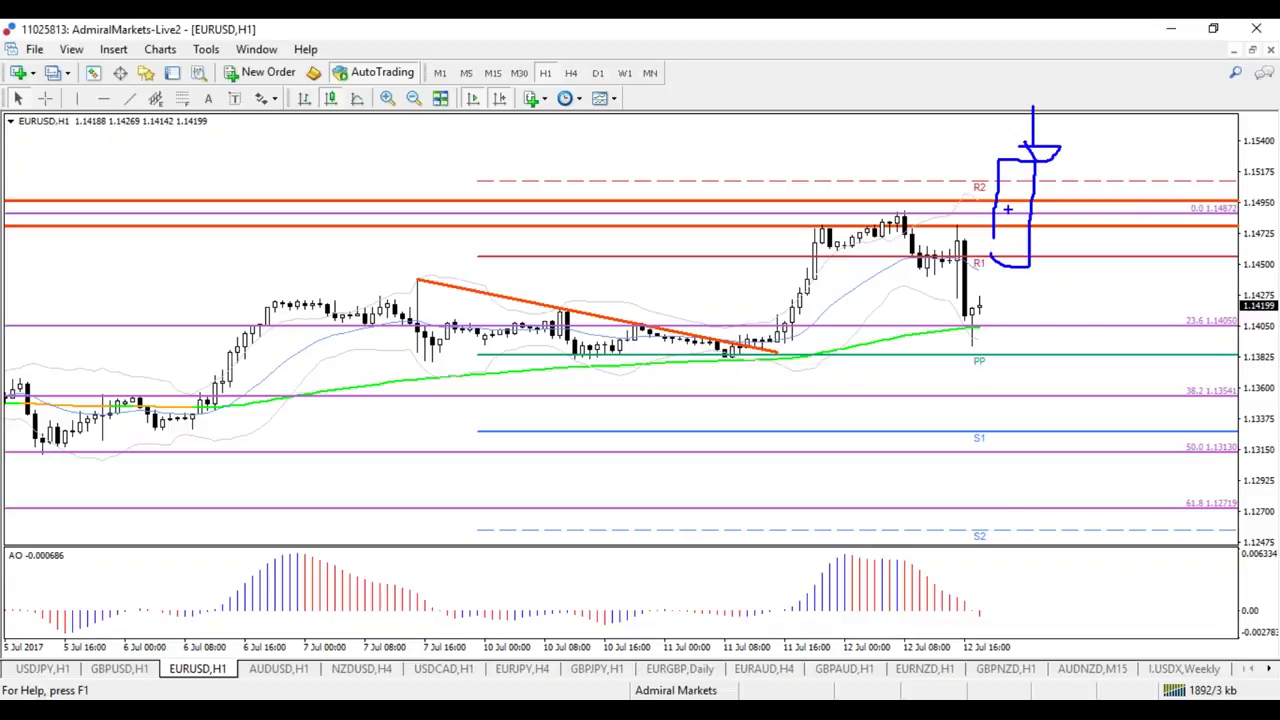
{"action": "mouse_move", "coordinate": [965, 260]}
{"action": "left_mouse_down"}
{"action": "mouse_move", "coordinate": [862, 245]}
{"action": "mouse_move", "coordinate": [931, 235]}
{"action": "left_mouse_up"}
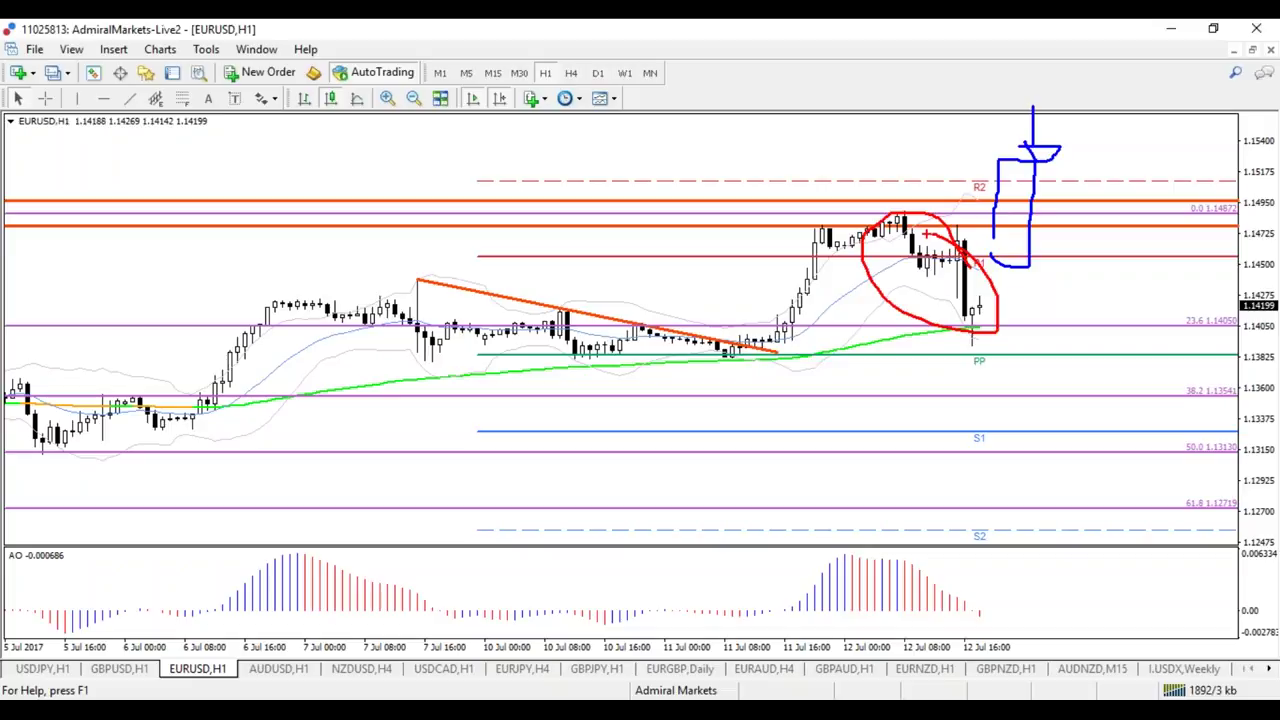
{"action": "key", "text": "Escape"}
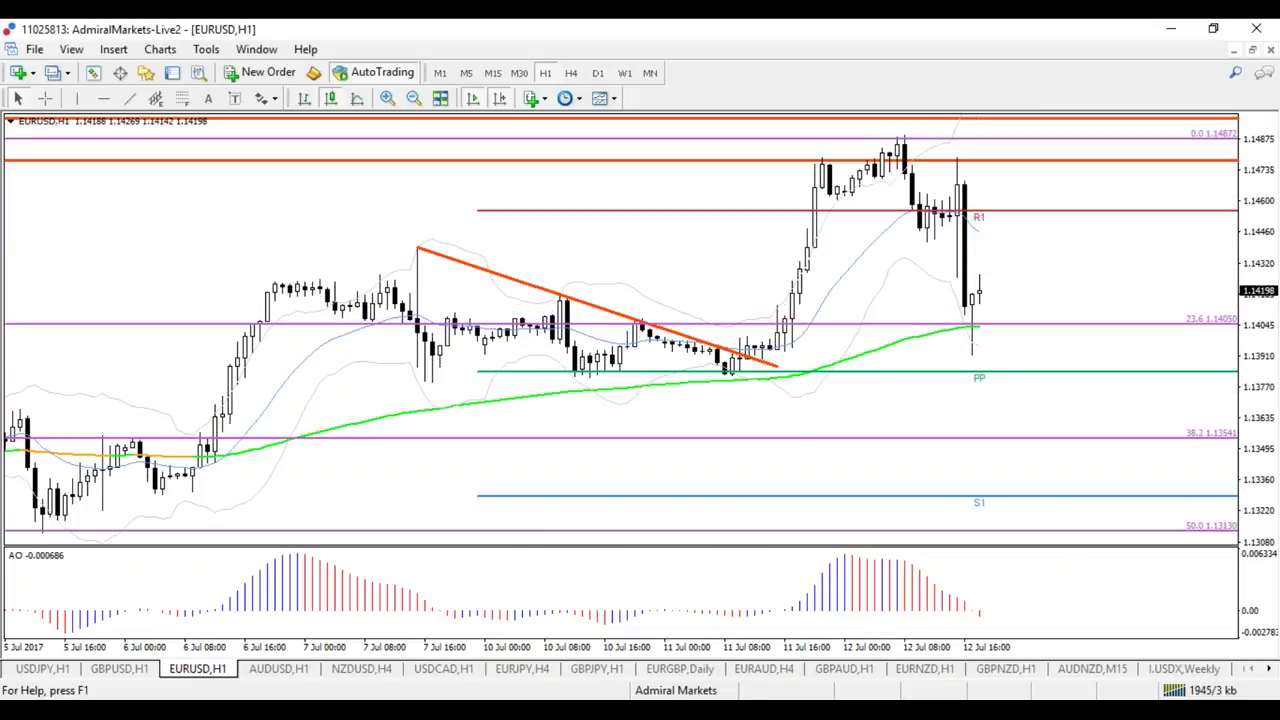
- On the GBPUSD H4 chart, draw a Fibonacci retracement from the 22 June low at 1.26541 to the high at 1.30279
{"action": "left_click", "coordinate": [120, 668]}
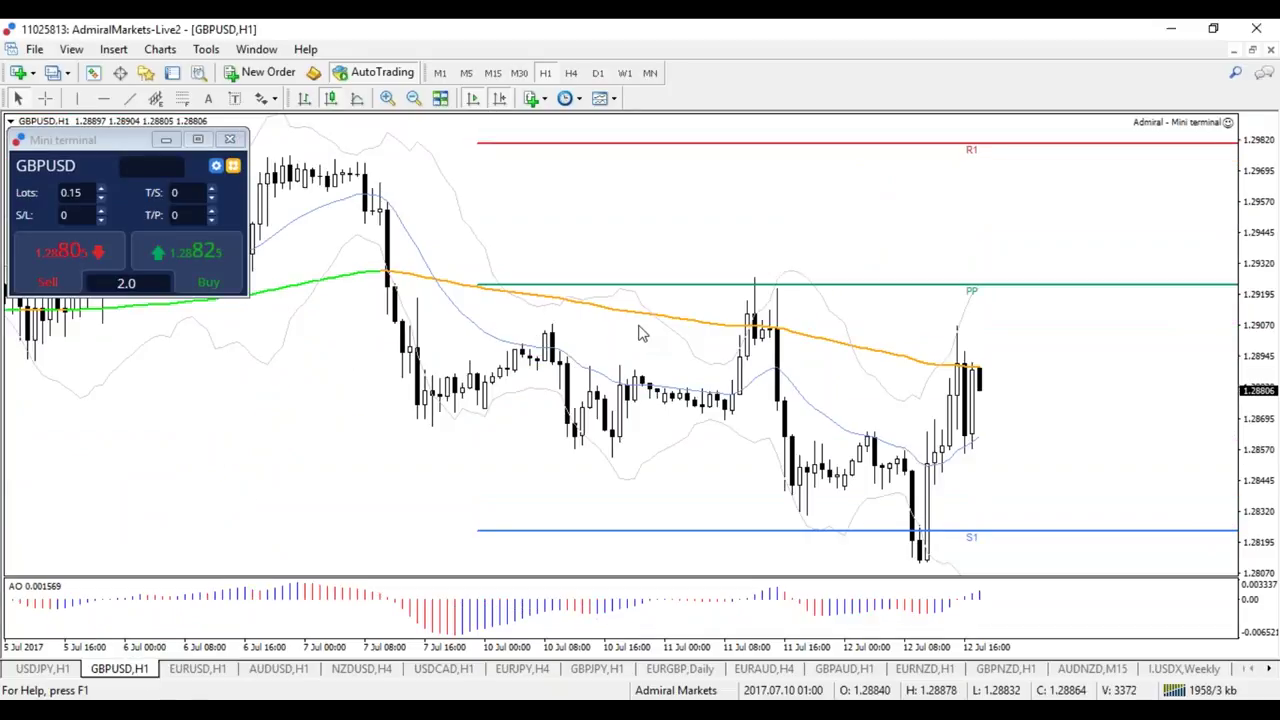
{"action": "left_click", "coordinate": [571, 73]}
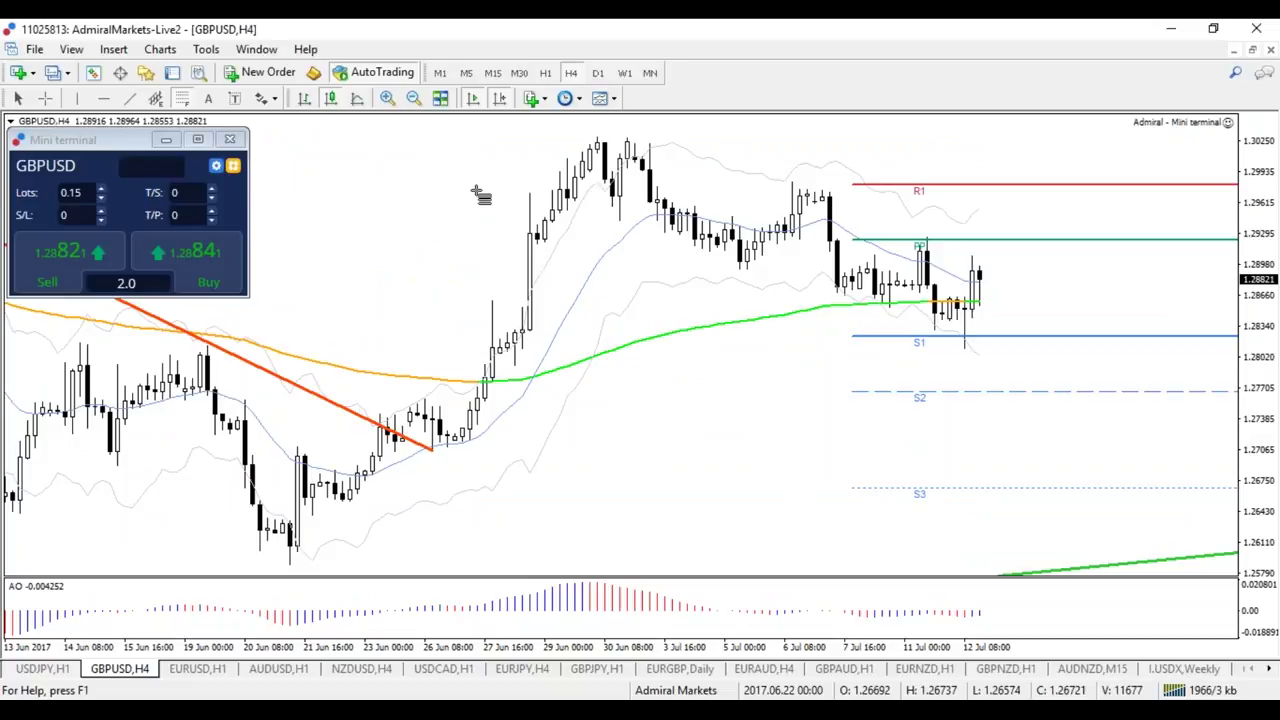
{"action": "left_click_drag", "start_coordinate": [479, 195], "coordinate": [489, 137]}
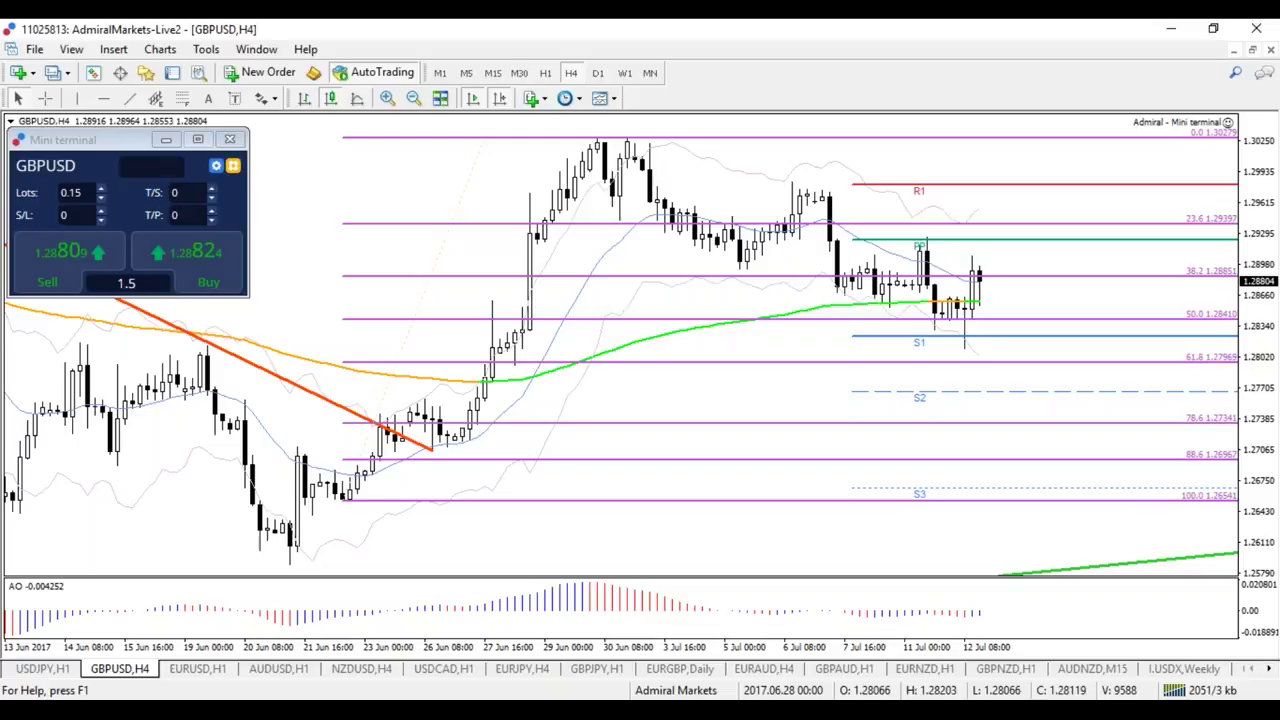
- Inspect the latest GBPUSD candles with the crosshair on H4 and H1, and close the Mini terminal
{"action": "middle_click", "coordinate": [430, 397]}
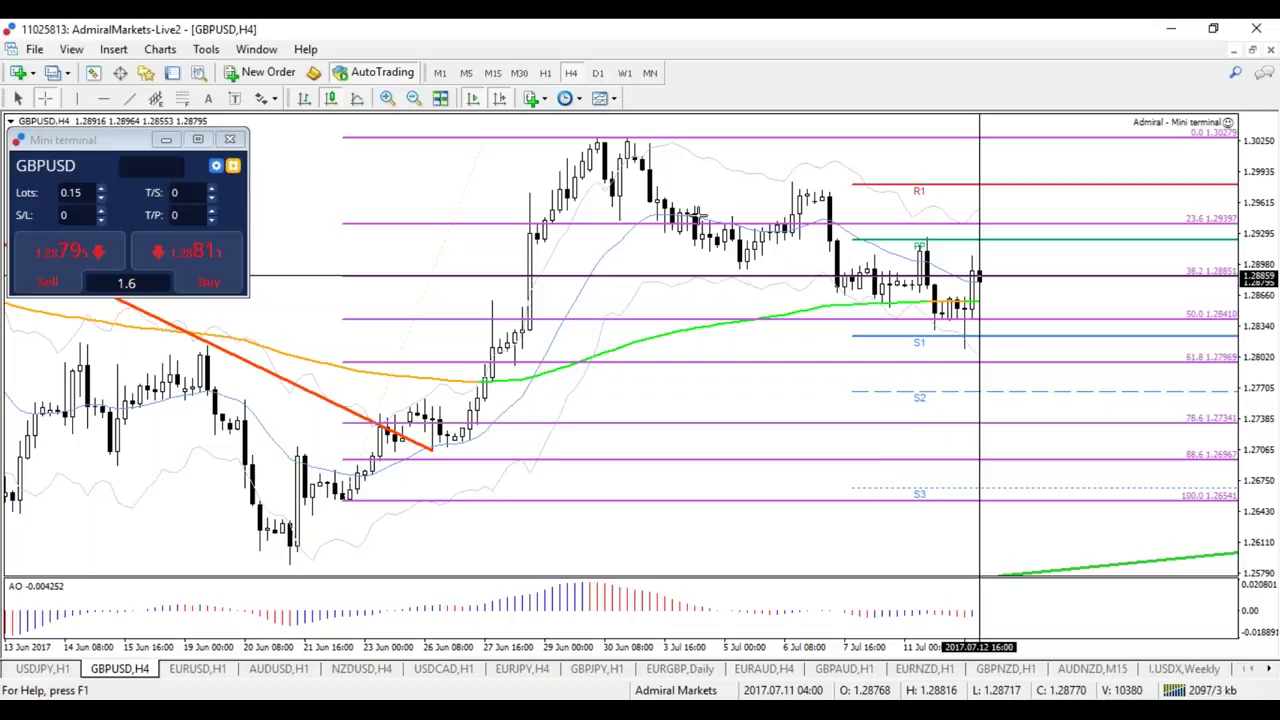
{"action": "left_click", "coordinate": [545, 73]}
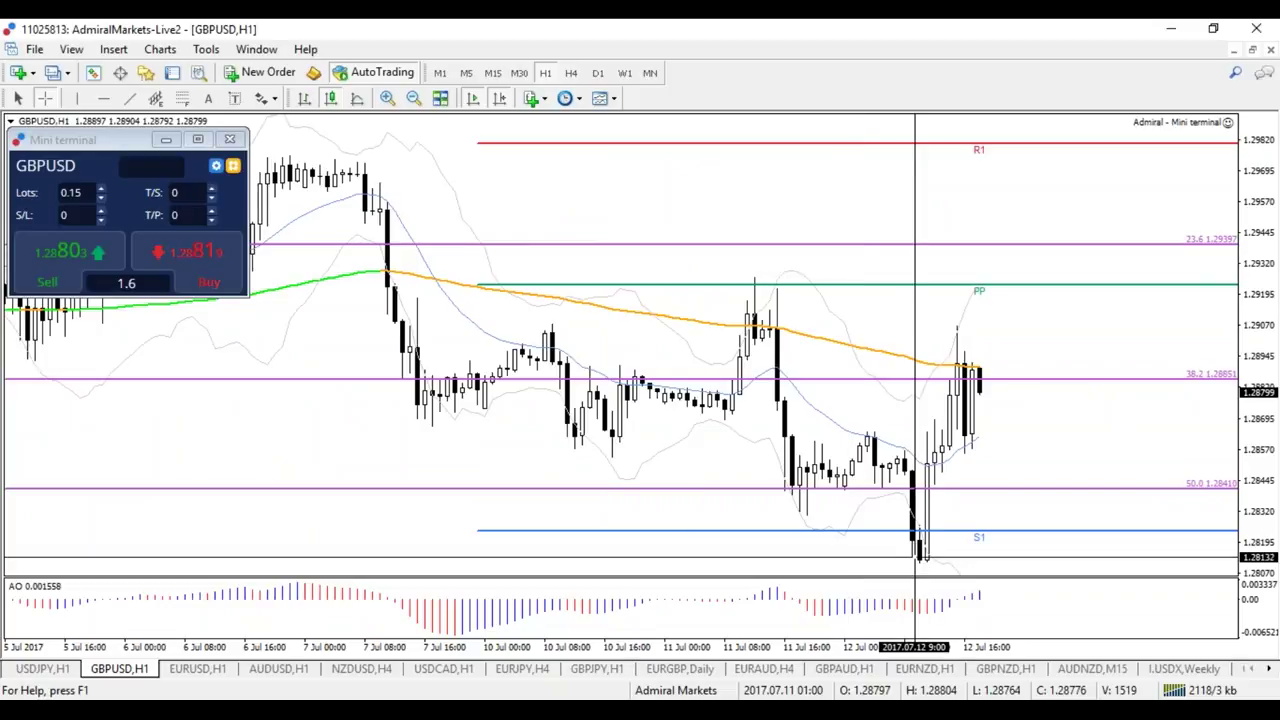
{"action": "left_click", "coordinate": [230, 140]}
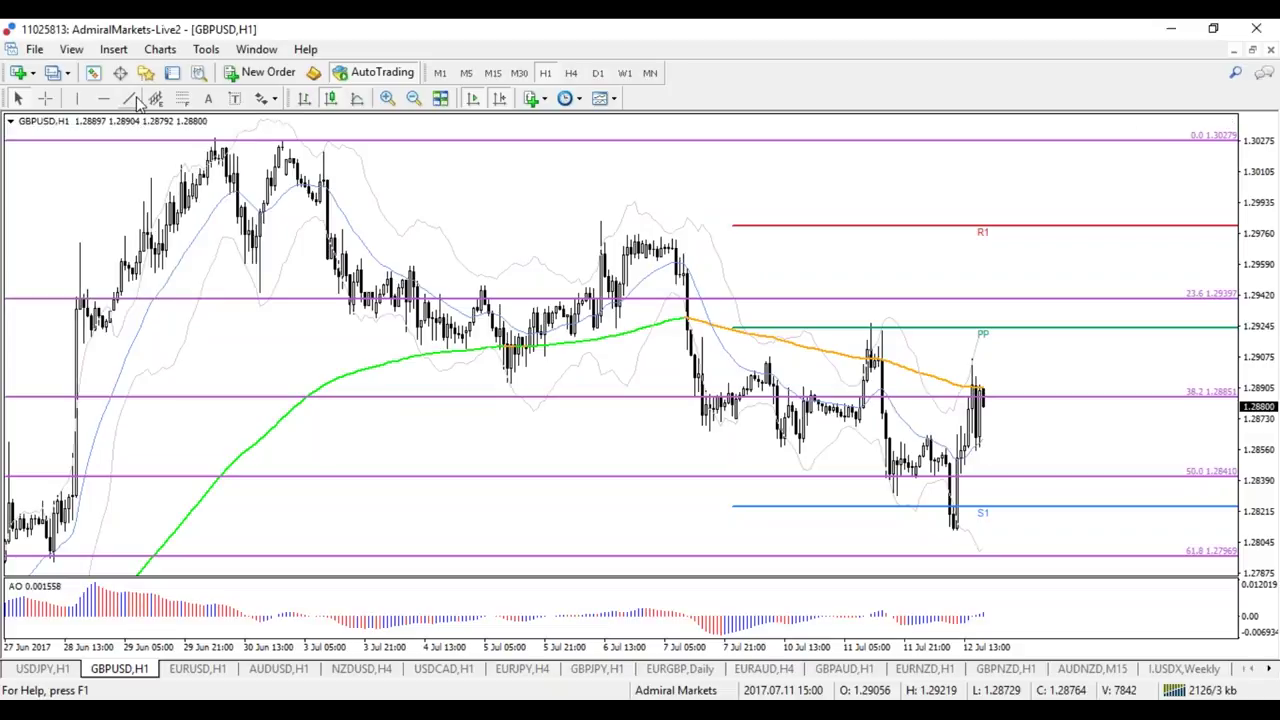
- Draw two descending trend lines on the H1 chart, along the highs from early July and the lows from 30 June, forming a channel
{"action": "left_click", "coordinate": [129, 98]}
{"action": "left_click_drag", "start_coordinate": [314, 140], "coordinate": [1160, 381]}
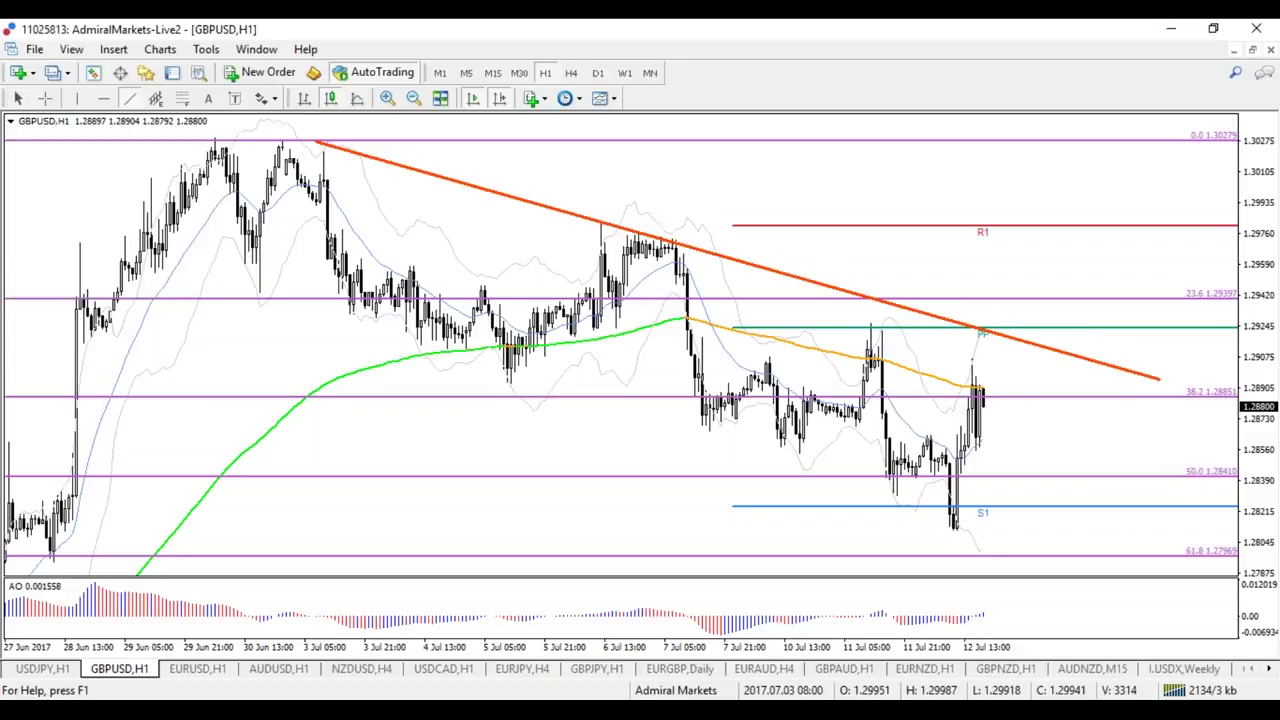
{"action": "left_click_drag", "start_coordinate": [248, 292], "coordinate": [1125, 563]}
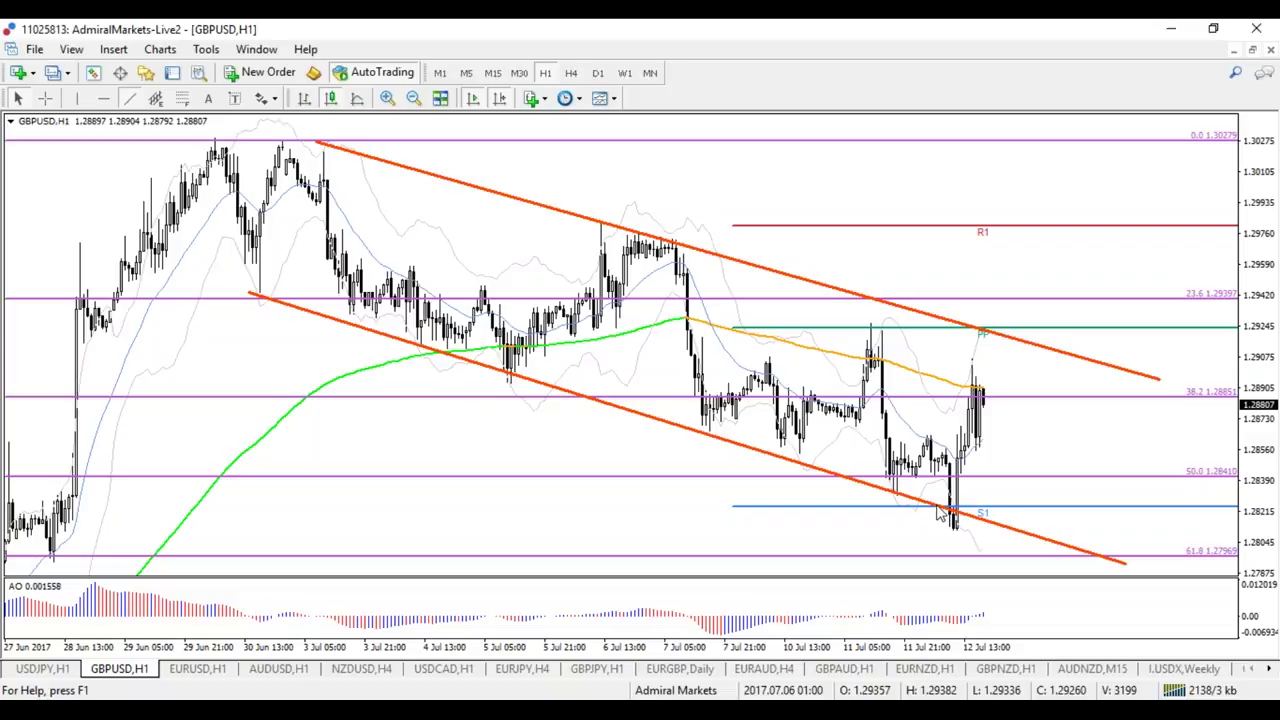
- Examine the descending GBPUSD channel against the Fibonacci levels on the H1 and H4 timeframes
{"action": "key", "text": "plus"}
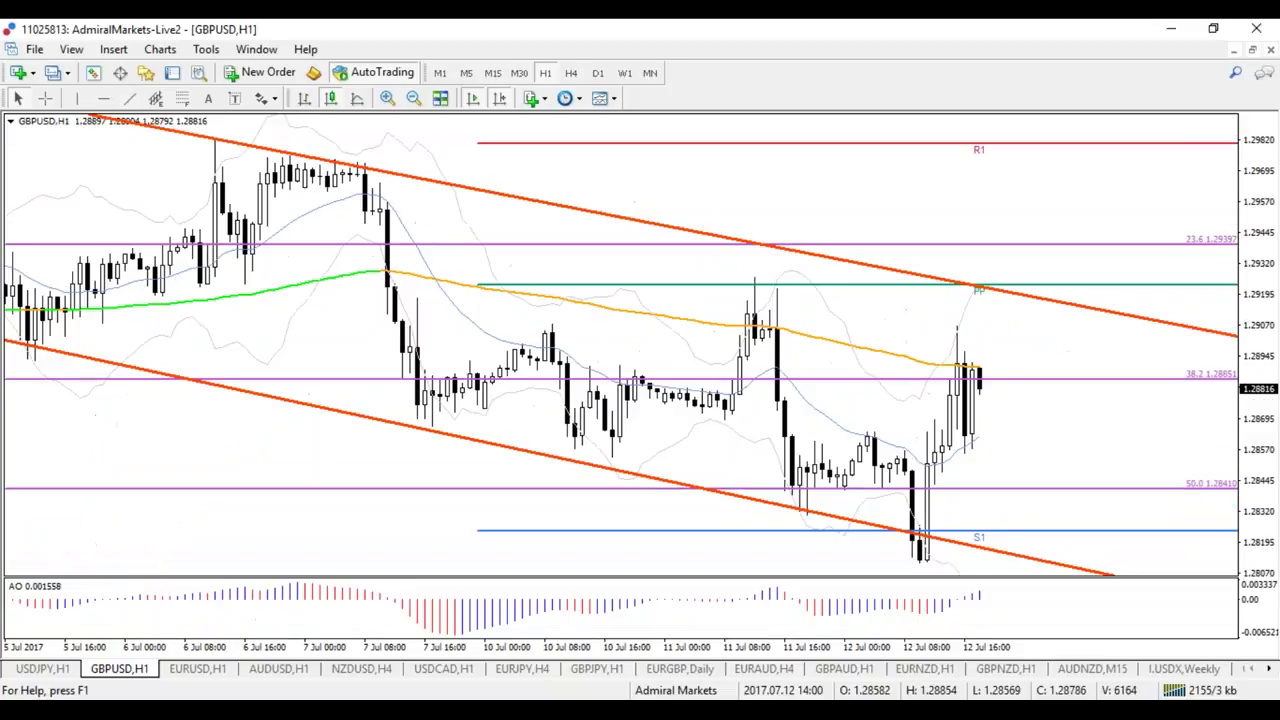
{"action": "key", "text": "minus"}
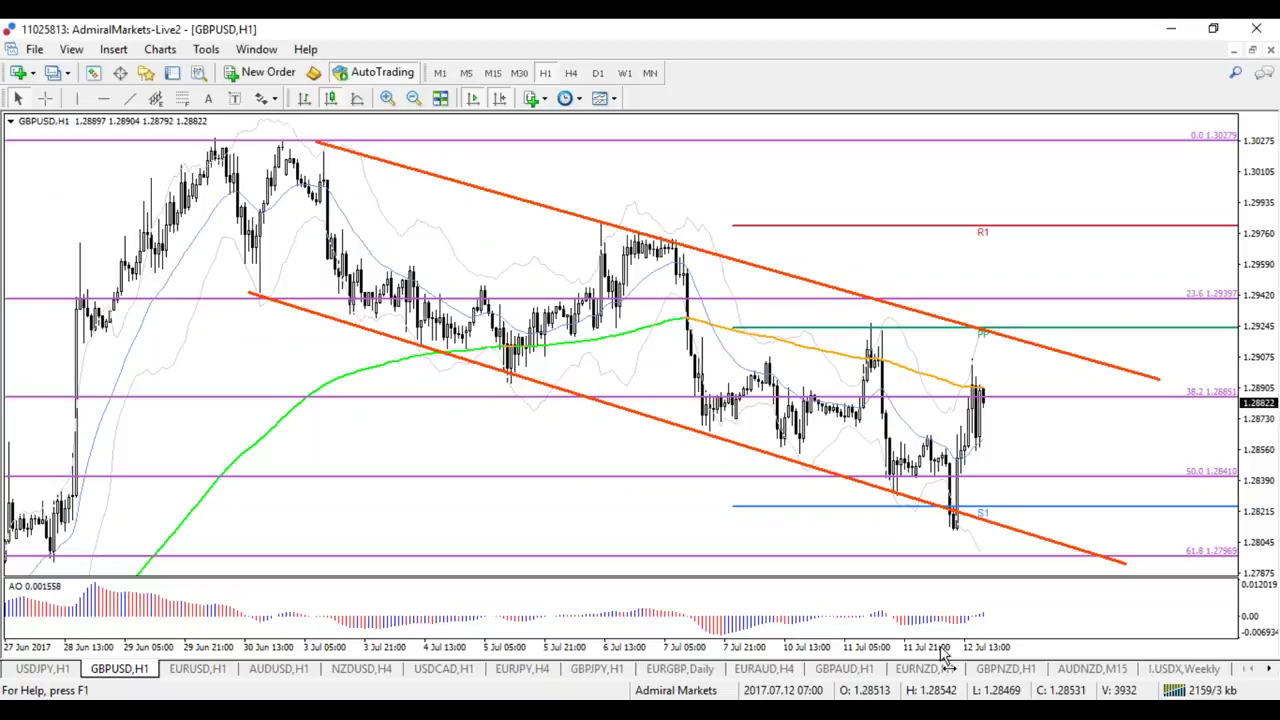
{"action": "left_click", "coordinate": [571, 73]}
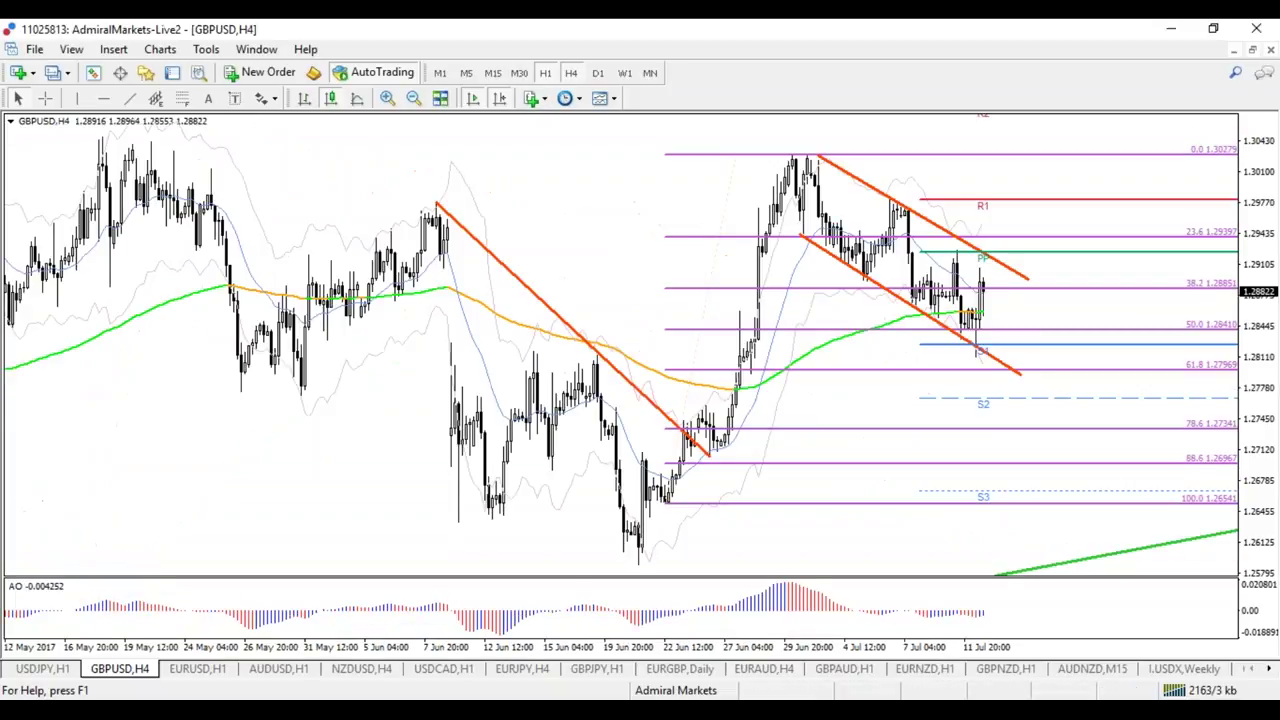
{"action": "key", "text": "plus"}
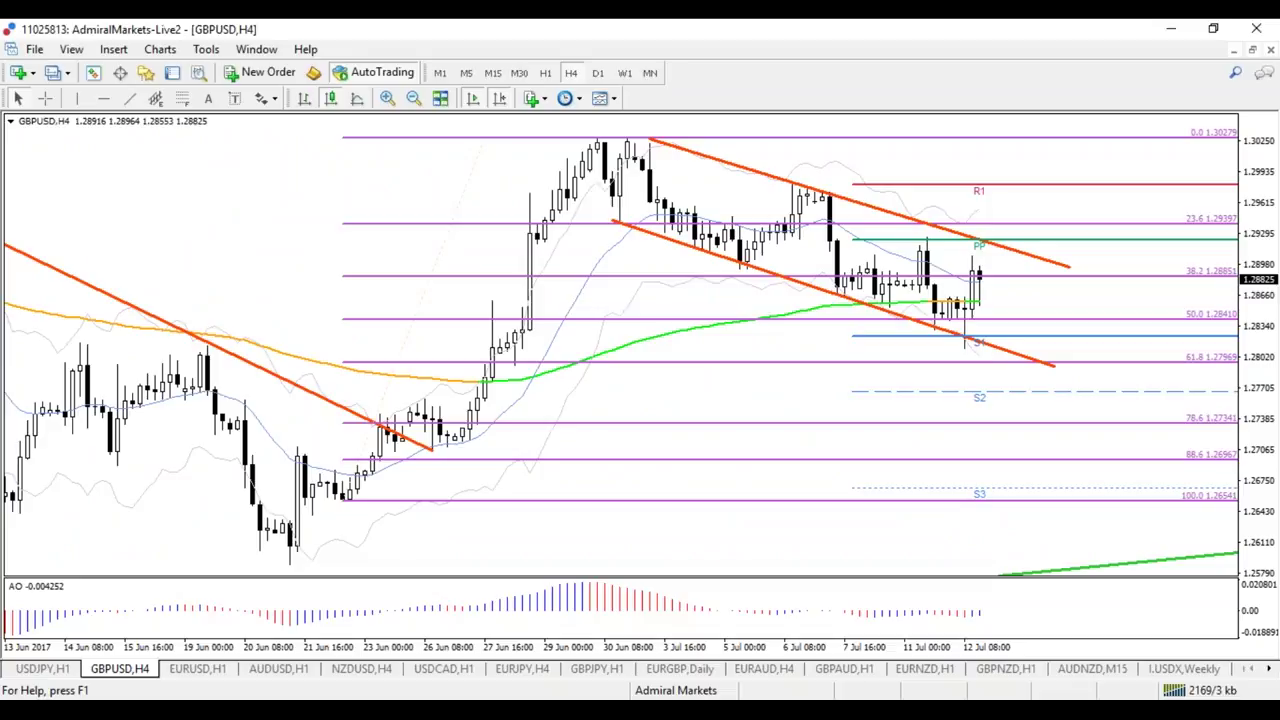
{"action": "left_click", "coordinate": [545, 73]}
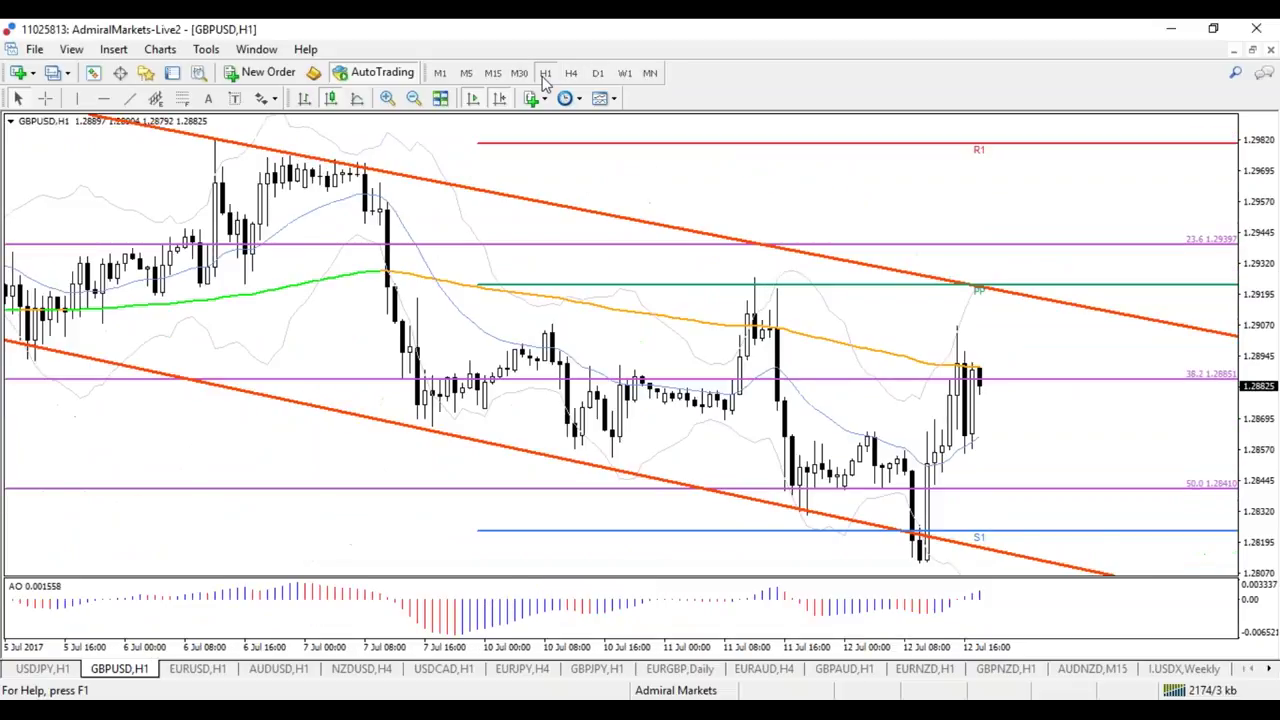
- On the M15 chart, sketch a red decline from the 38.2 level towards the 50.0 level, and erase it
{"action": "left_click", "coordinate": [493, 75]}
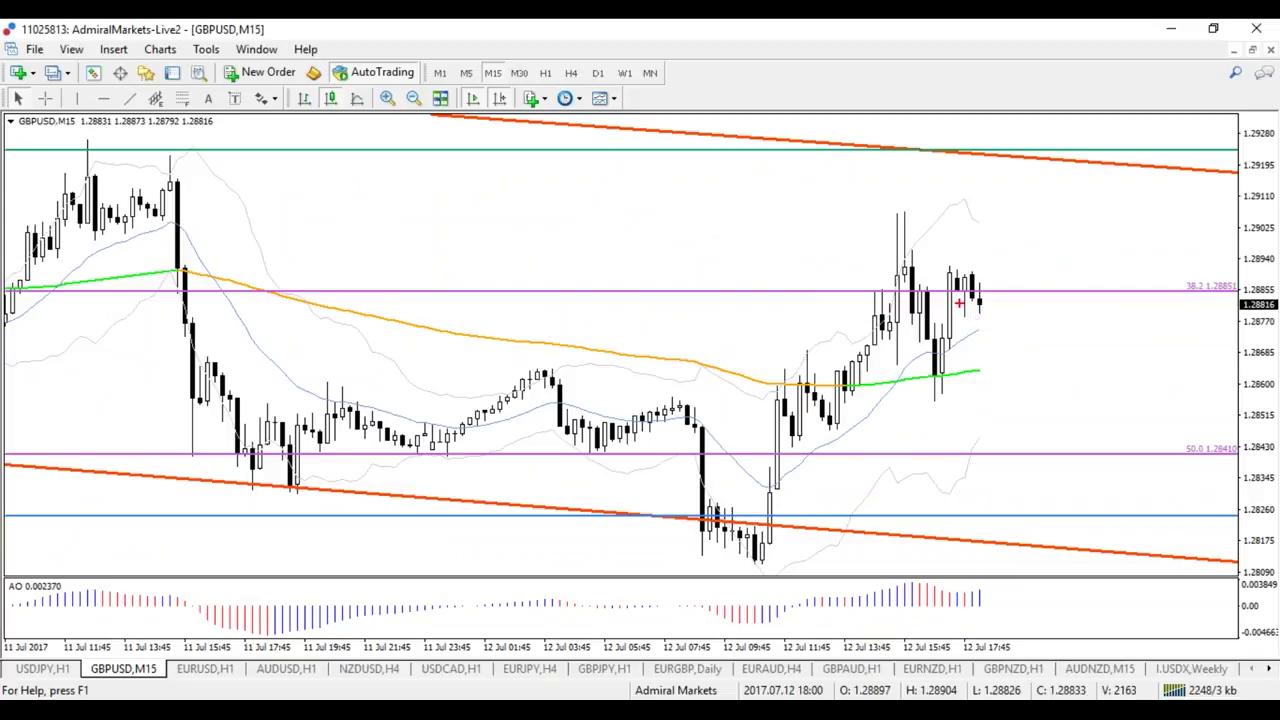
{"action": "left_click_drag", "start_coordinate": [960, 292], "coordinate": [1017, 466]}
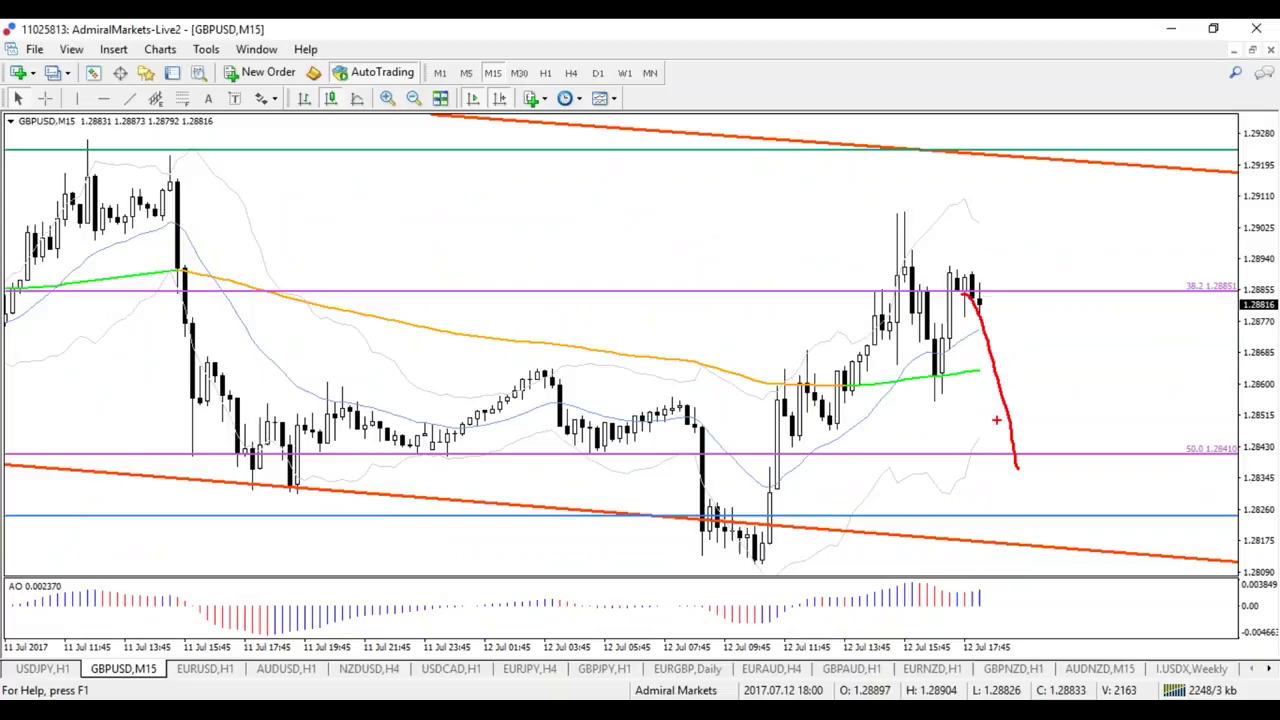
{"action": "key", "text": "e"}
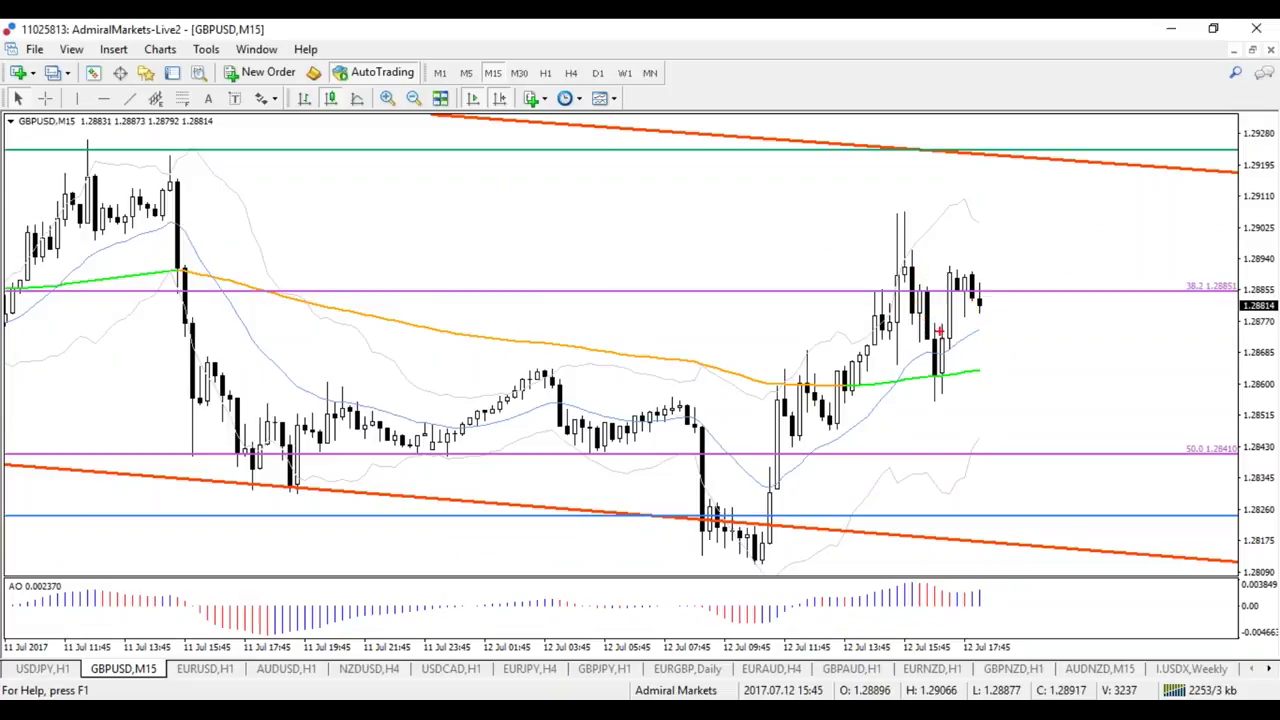
- Circle the candles at the 38.2 level, sketch a red zigzag down to the 50.0 level, and circle the 12 July lows in red and blue
{"action": "mouse_move", "coordinate": [985, 292]}
{"action": "left_mouse_down"}
{"action": "mouse_move", "coordinate": [996, 288]}
{"action": "mouse_move", "coordinate": [950, 268]}
{"action": "mouse_move", "coordinate": [982, 304]}
{"action": "mouse_move", "coordinate": [990, 276]}
{"action": "left_mouse_up"}
{"action": "mouse_move", "coordinate": [904, 216]}
{"action": "left_mouse_down"}
{"action": "mouse_move", "coordinate": [970, 277]}
{"action": "mouse_move", "coordinate": [1022, 472]}
{"action": "left_mouse_up"}
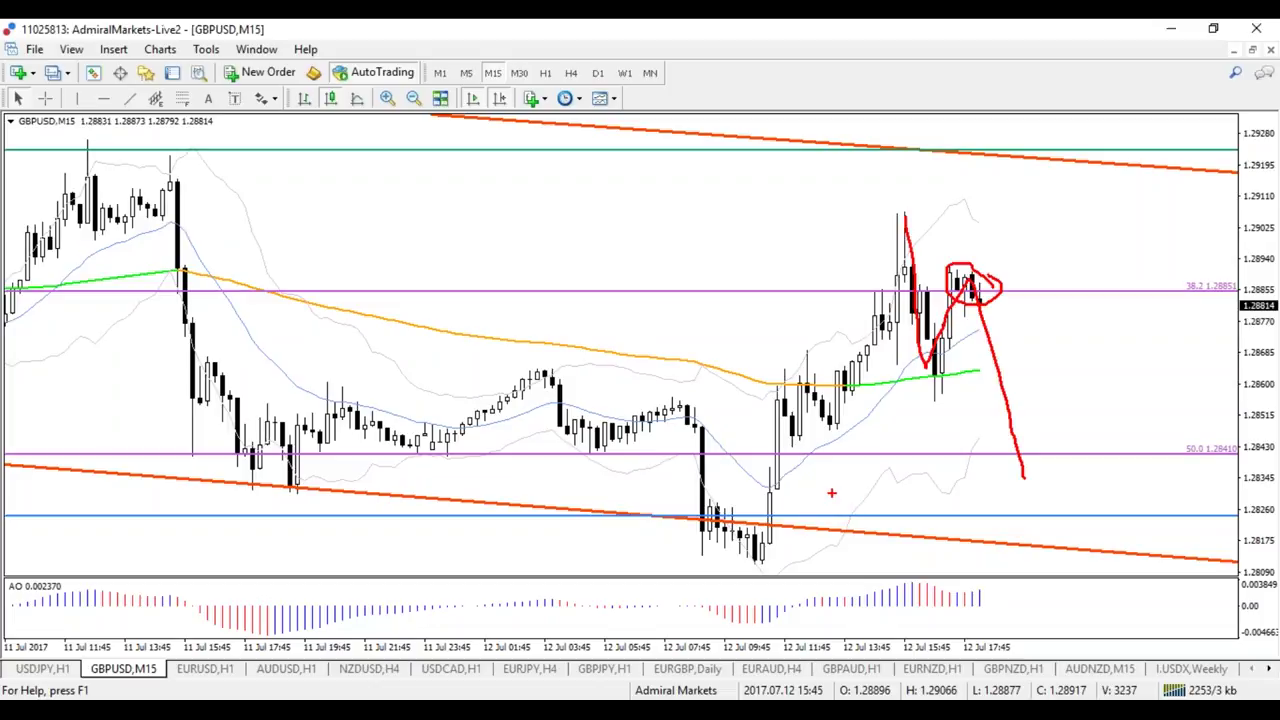
{"action": "mouse_move", "coordinate": [798, 512]}
{"action": "left_mouse_down"}
{"action": "mouse_move", "coordinate": [802, 522]}
{"action": "mouse_move", "coordinate": [770, 462]}
{"action": "mouse_move", "coordinate": [792, 555]}
{"action": "mouse_move", "coordinate": [766, 464]}
{"action": "left_mouse_up"}
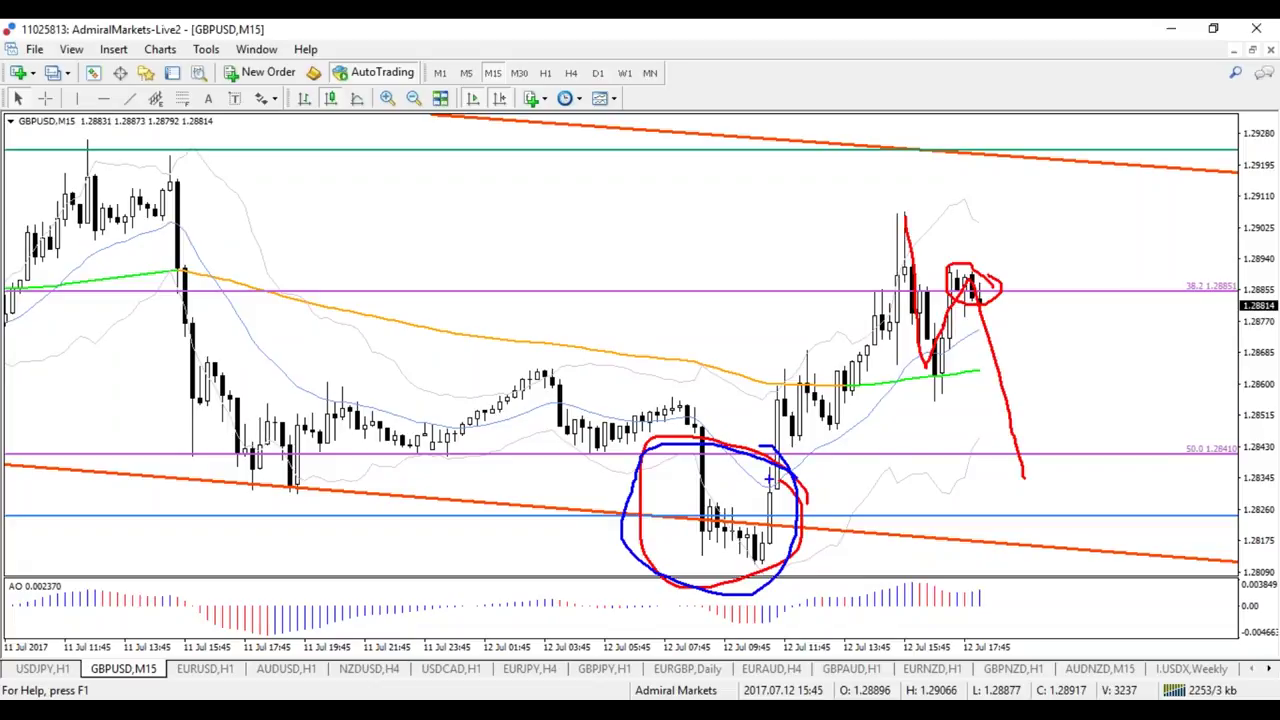
- Add a blue arrow above the circled lows, sketch a blue rise, pullback and rally, erase all drawings, and return GBPUSD to H1
{"action": "mouse_move", "coordinate": [713, 300]}
{"action": "left_mouse_down"}
{"action": "mouse_move", "coordinate": [733, 362]}
{"action": "mouse_move", "coordinate": [736, 348]}
{"action": "left_mouse_up"}
{"action": "mouse_move", "coordinate": [739, 561]}
{"action": "left_mouse_down"}
{"action": "mouse_move", "coordinate": [905, 214]}
{"action": "mouse_move", "coordinate": [1034, 420]}
{"action": "mouse_move", "coordinate": [1135, 205]}
{"action": "mouse_move", "coordinate": [1154, 245]}
{"action": "mouse_move", "coordinate": [1110, 237]}
{"action": "left_mouse_up"}
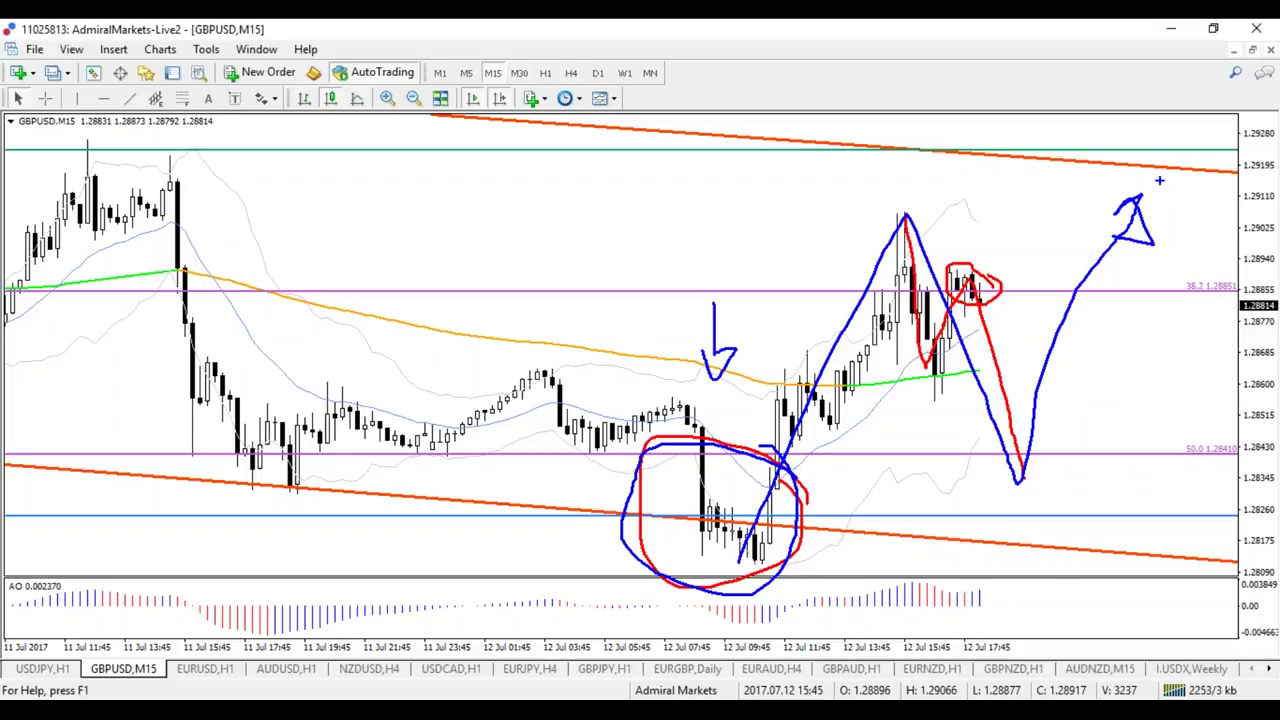
{"action": "key", "text": "Escape"}
{"action": "left_click", "coordinate": [545, 73]}
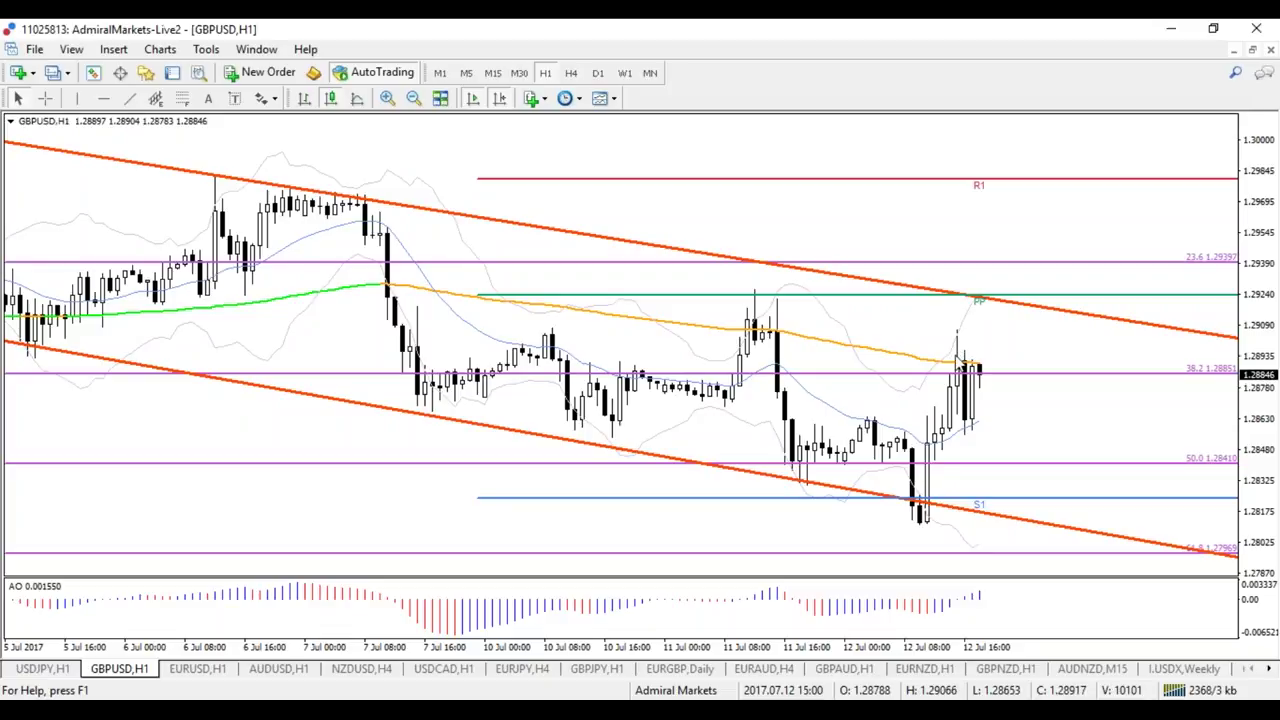
- On the Daily GBPUSD chart, sketch a blue breakout from the upper channel line past R1 towards the 0.0 level, and erase it
{"action": "left_click", "coordinate": [570, 72]}
{"action": "left_click", "coordinate": [597, 72]}
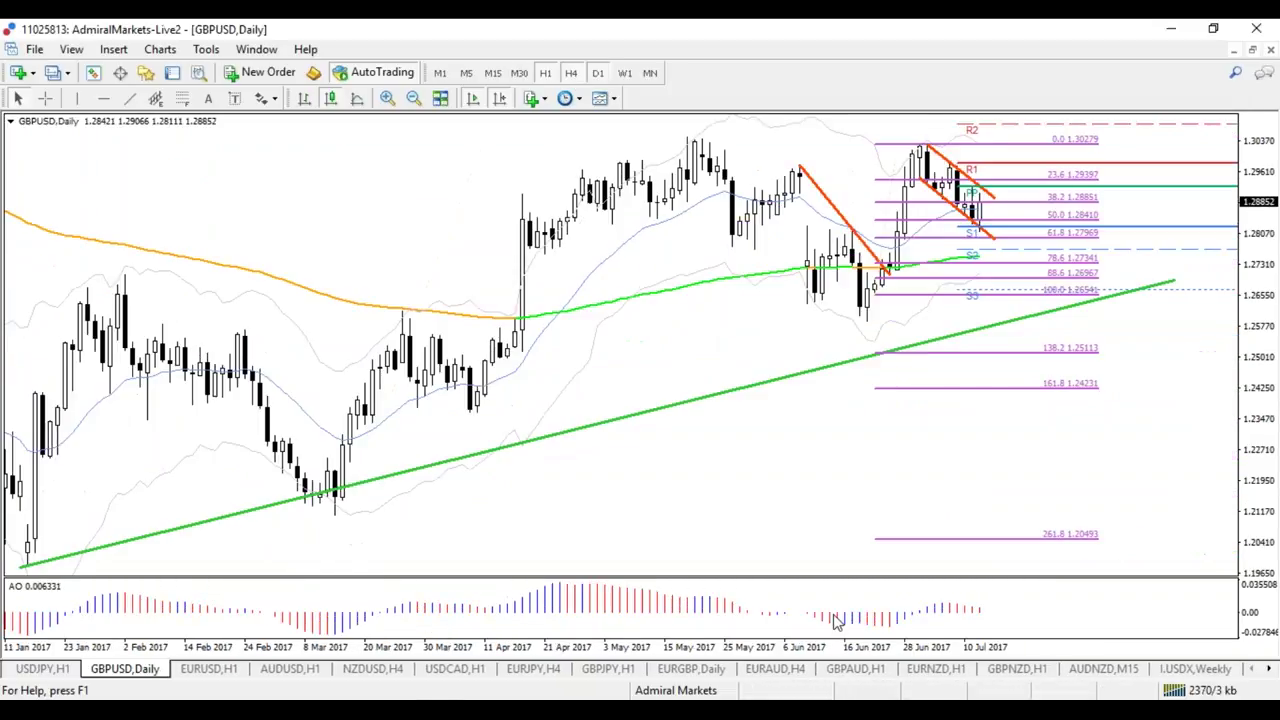
{"action": "key", "text": "plus"}
{"action": "key", "text": "plus"}
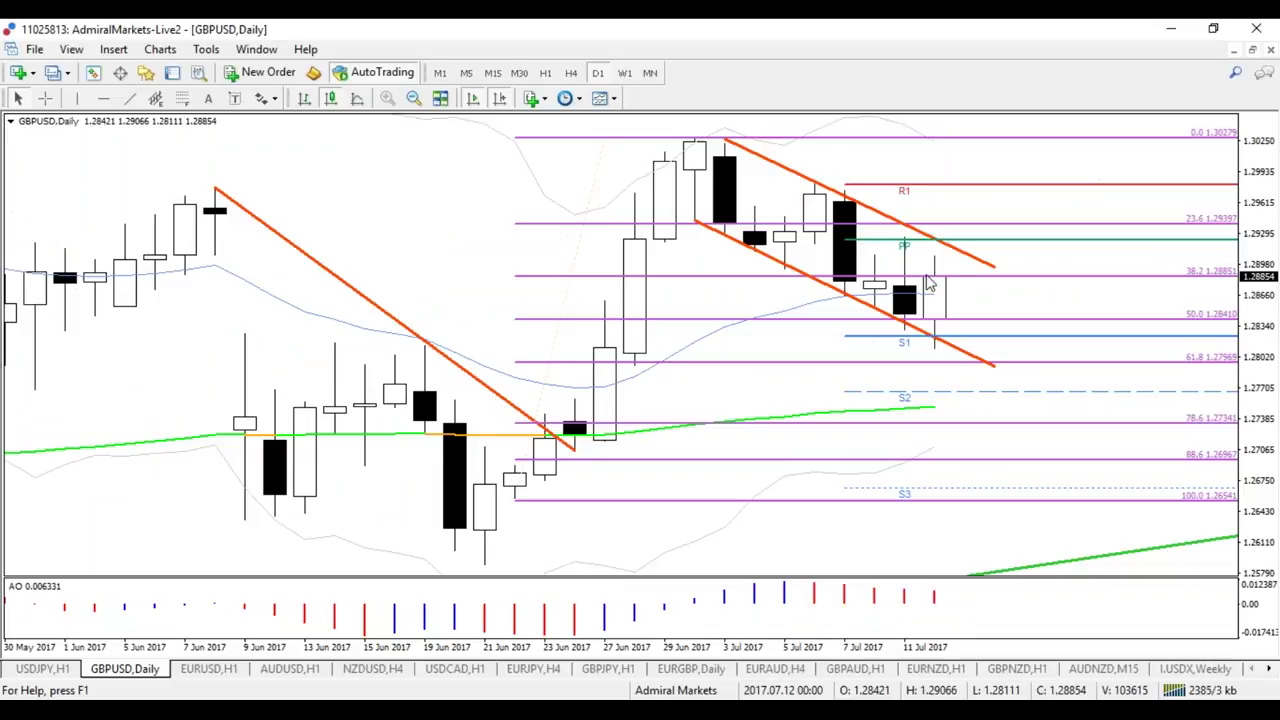
{"action": "mouse_move", "coordinate": [931, 272]}
{"action": "mouse_move", "coordinate": [950, 244]}
{"action": "left_mouse_down"}
{"action": "mouse_move", "coordinate": [974, 204]}
{"action": "mouse_move", "coordinate": [982, 214]}
{"action": "mouse_move", "coordinate": [1053, 159]}
{"action": "left_mouse_up"}
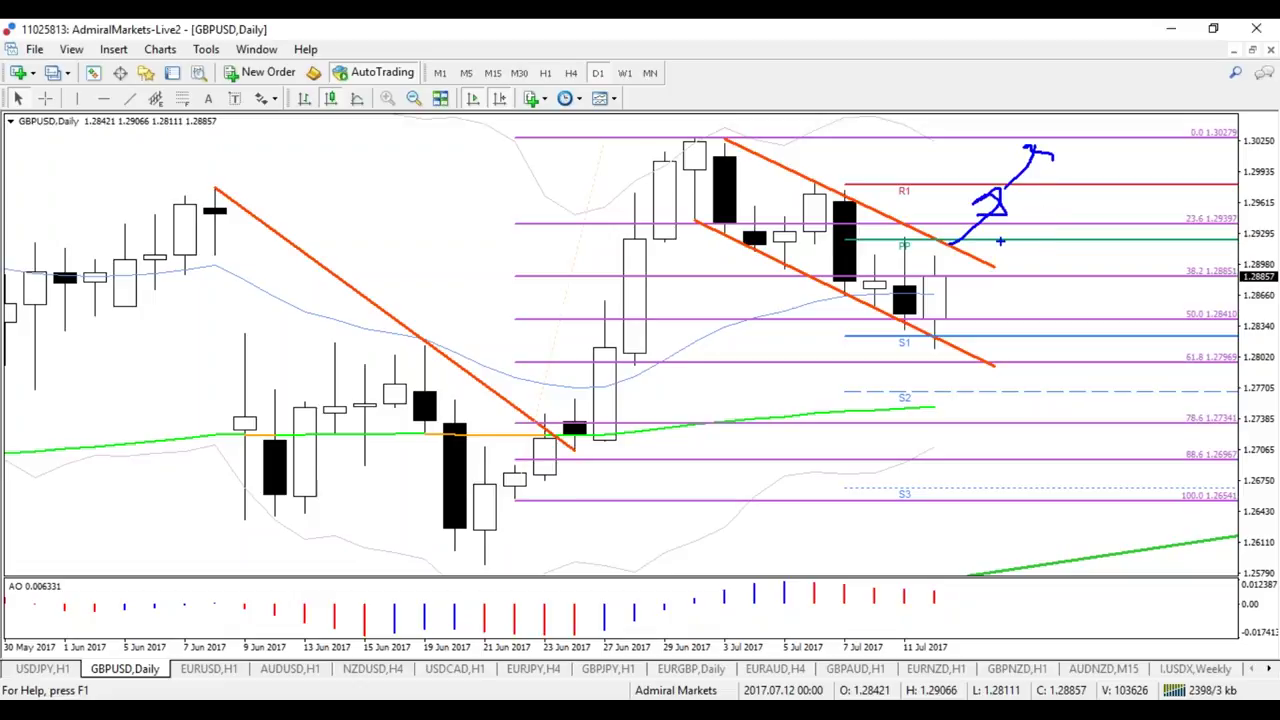
{"action": "key", "text": "Escape"}
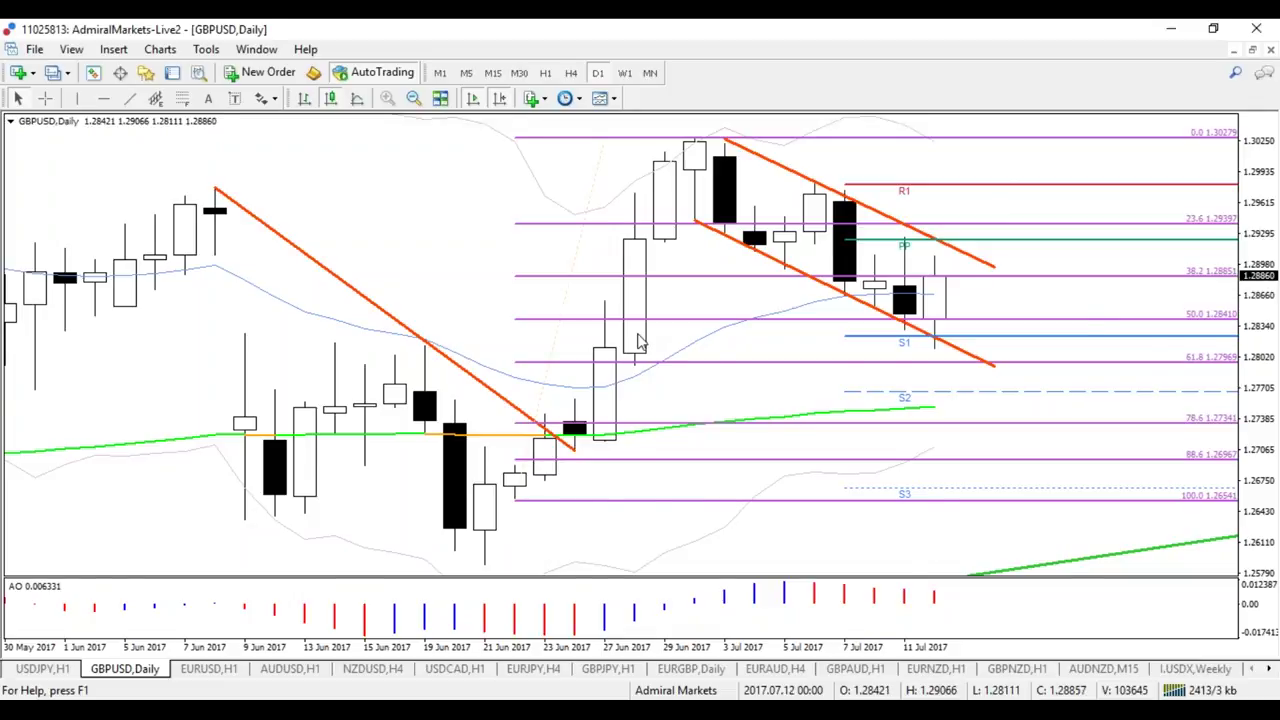
- On the M15 GBPUSD chart, sketch a blue decline from the 38.2 to the 50.0 level and a blue line along the 12 July rise
{"action": "key", "text": "Return"}
{"action": "key", "text": "minus"}
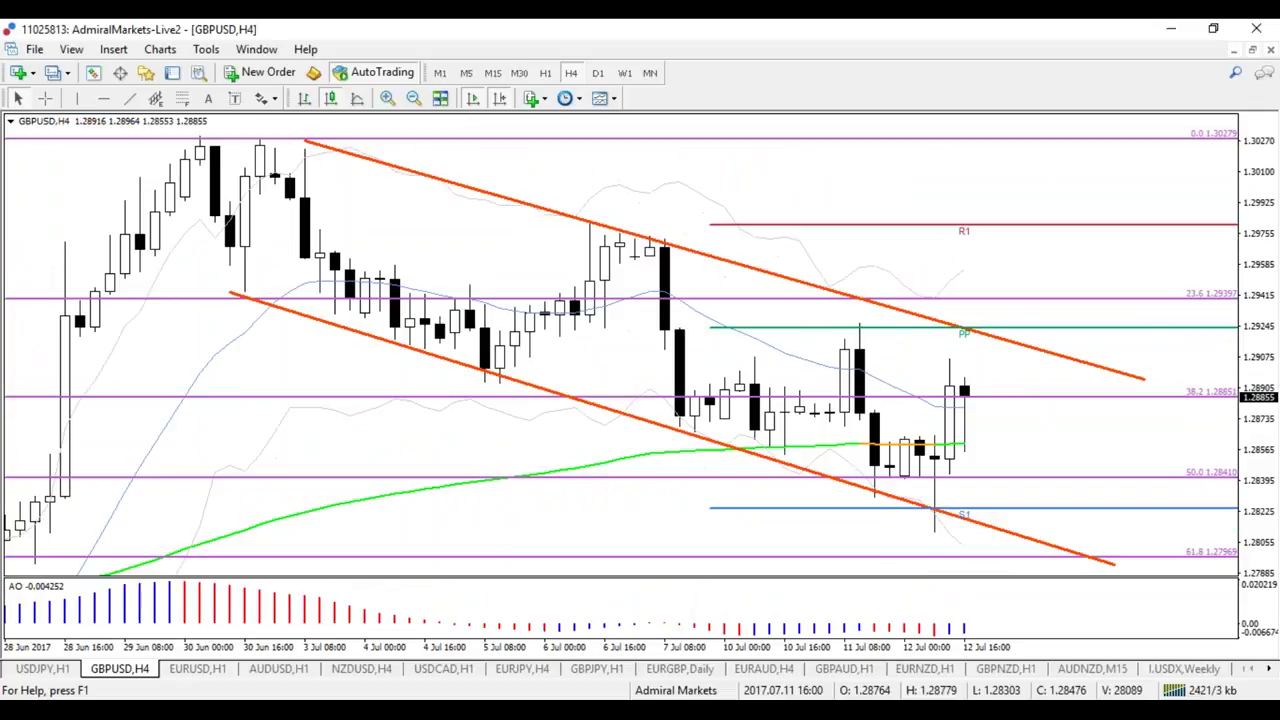
{"action": "key", "text": "minus"}
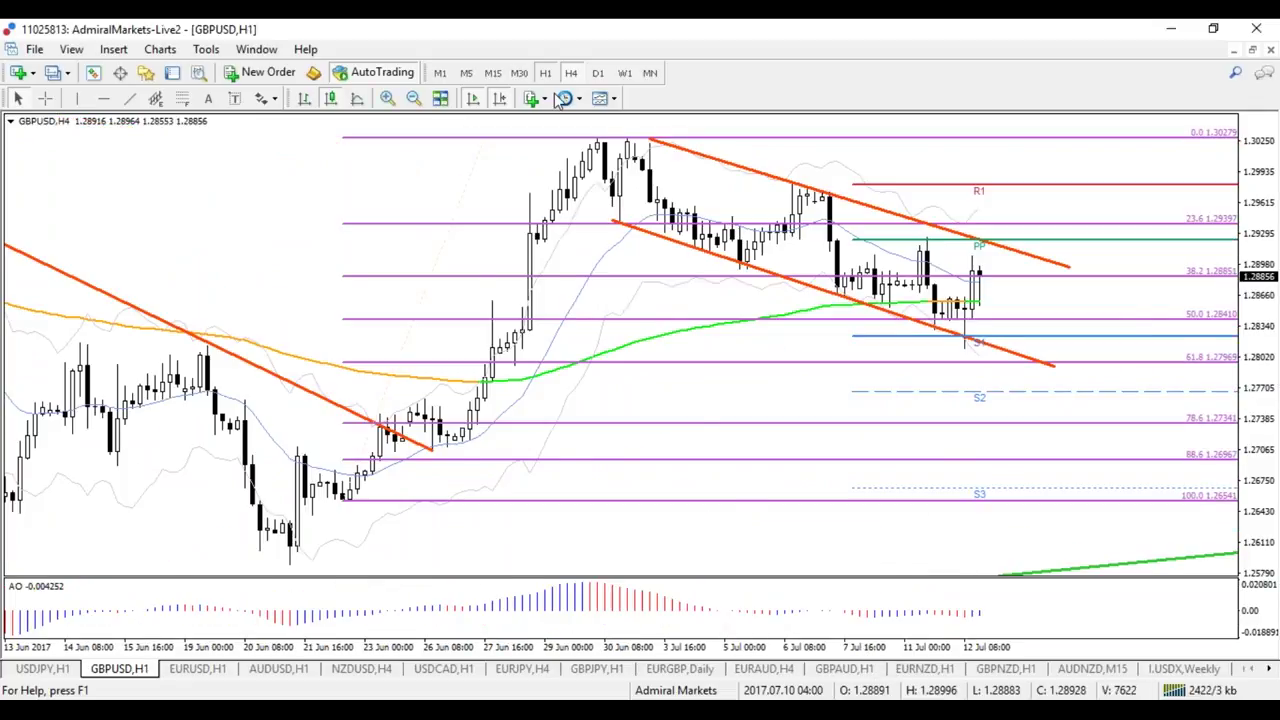
{"action": "left_click", "coordinate": [545, 73]}
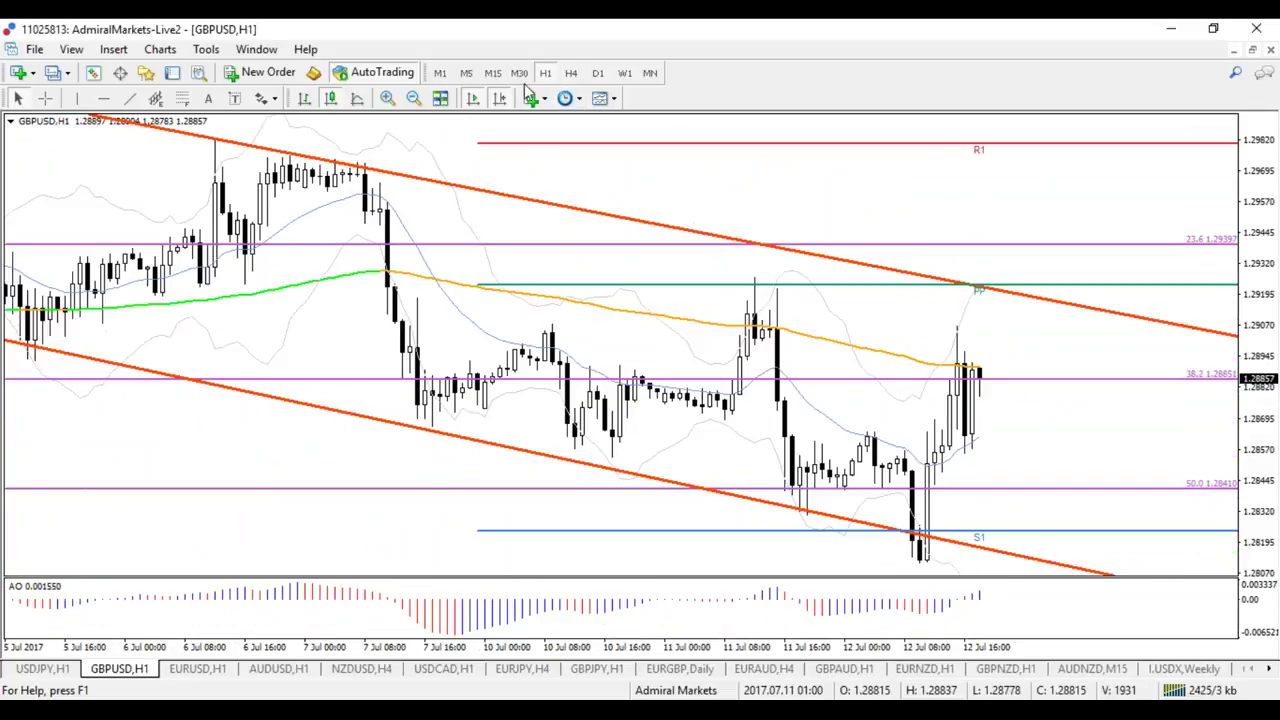
{"action": "left_click", "coordinate": [493, 73]}
{"action": "left_click_drag", "start_coordinate": [975, 290], "coordinate": [1020, 455]}
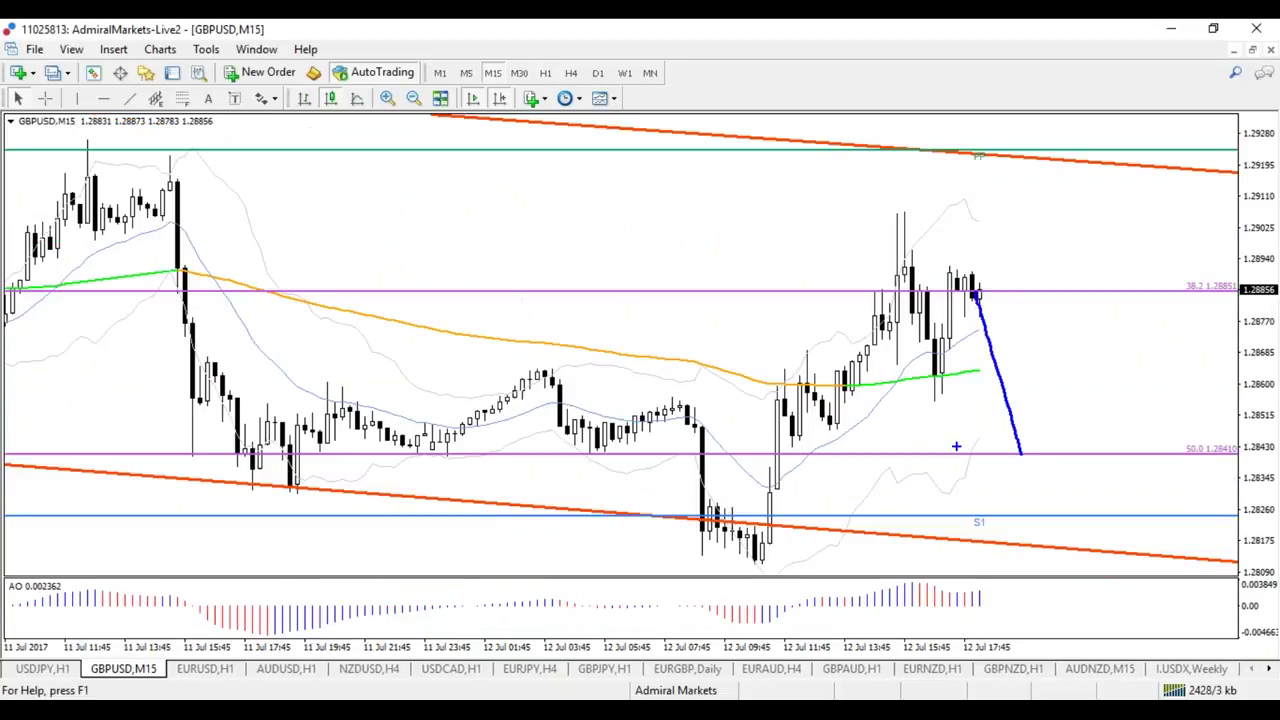
{"action": "left_click_drag", "start_coordinate": [706, 572], "coordinate": [872, 230]}
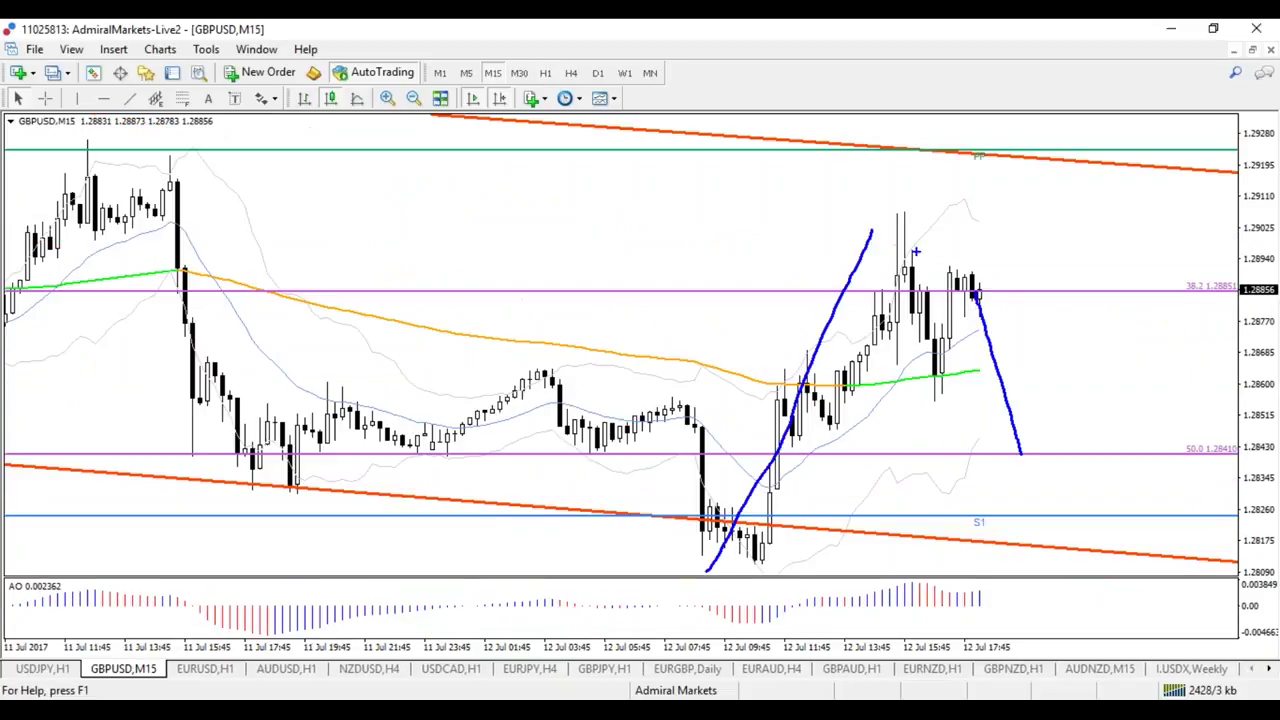
- Sketch a blue rise to a circled PP level, a red stepped decline with a blue rebound, and a red drop to 50.0 with an upward bounce
{"action": "mouse_move", "coordinate": [978, 286]}
{"action": "left_mouse_down"}
{"action": "mouse_move", "coordinate": [1014, 138]}
{"action": "mouse_move", "coordinate": [1020, 190]}
{"action": "mouse_move", "coordinate": [1030, 153]}
{"action": "mouse_move", "coordinate": [1058, 178]}
{"action": "mouse_move", "coordinate": [1148, 342]}
{"action": "left_mouse_up"}
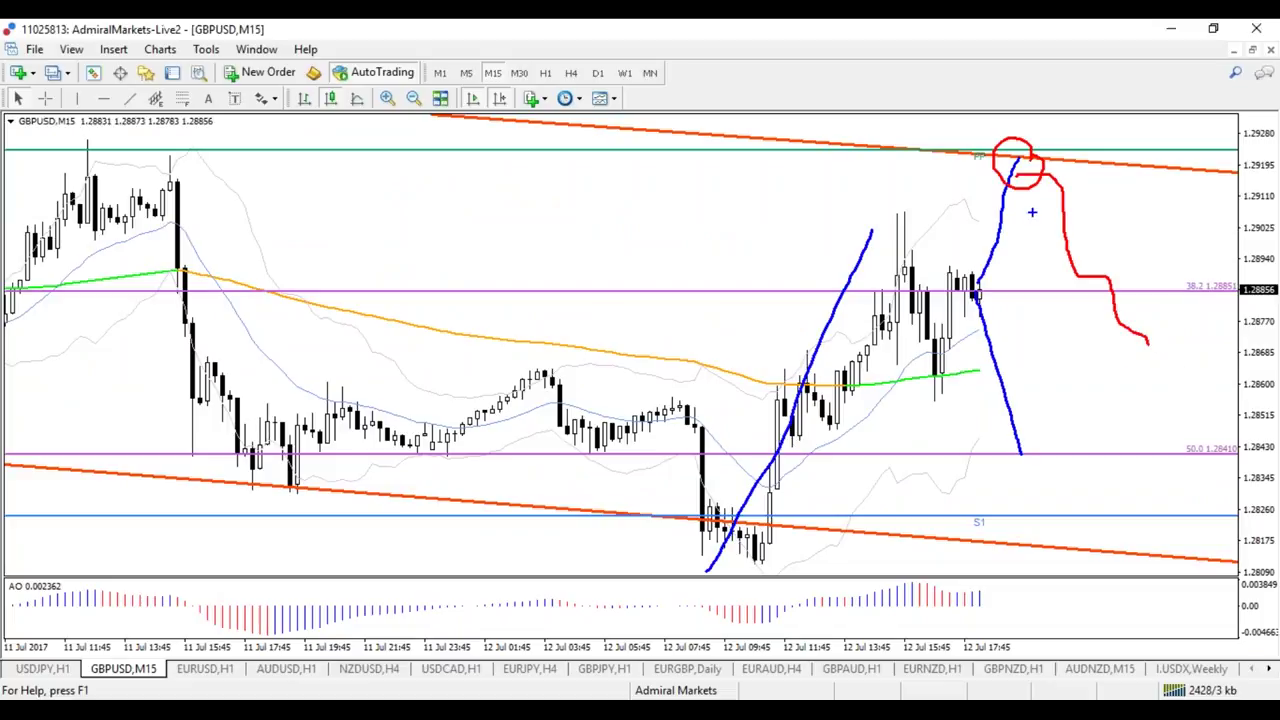
{"action": "mouse_move", "coordinate": [1151, 346]}
{"action": "left_mouse_down"}
{"action": "mouse_move", "coordinate": [1195, 241]}
{"action": "mouse_move", "coordinate": [1174, 232]}
{"action": "left_mouse_up"}
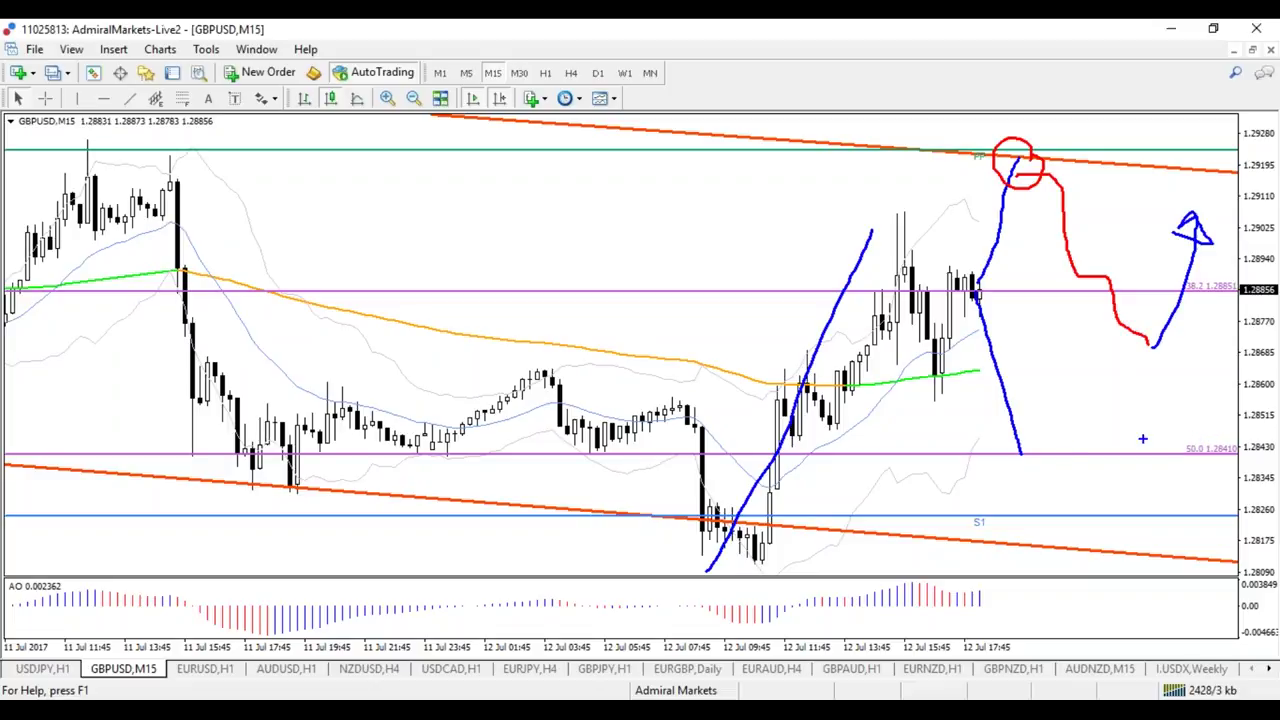
{"action": "left_click_drag", "start_coordinate": [972, 292], "coordinate": [1040, 457]}
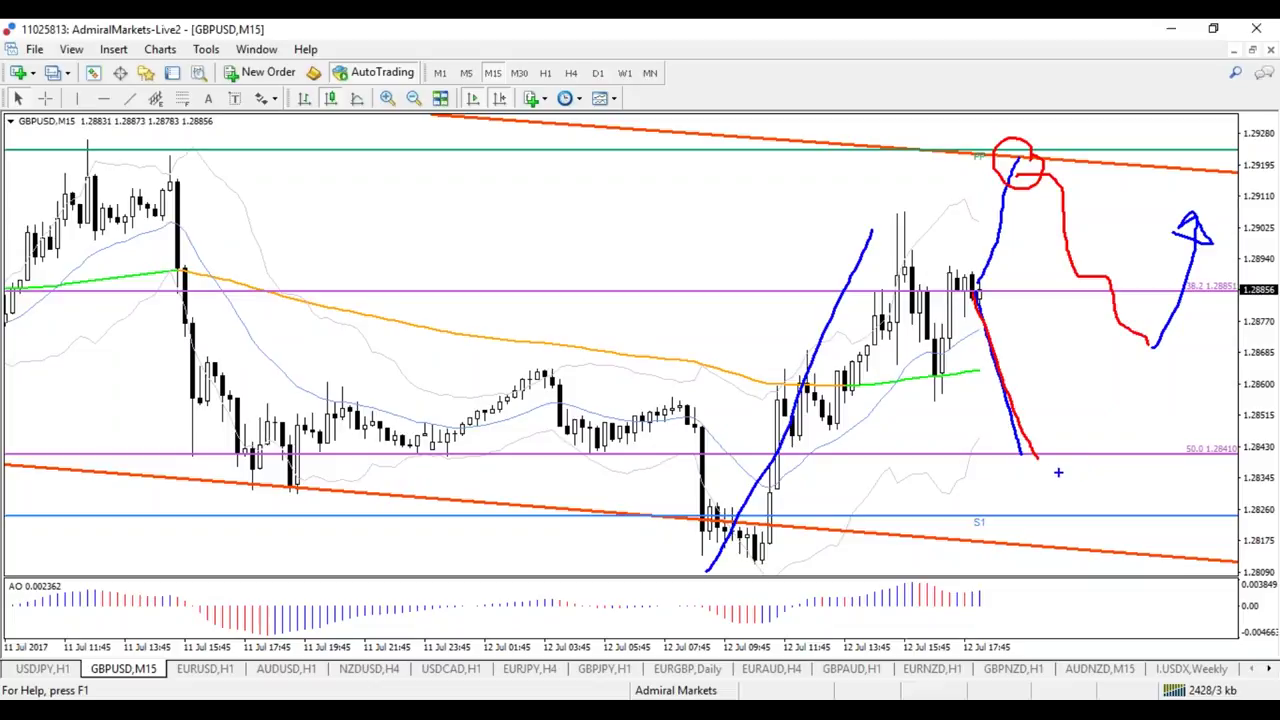
{"action": "mouse_move", "coordinate": [1055, 455]}
{"action": "left_mouse_down"}
{"action": "mouse_move", "coordinate": [1073, 483]}
{"action": "mouse_move", "coordinate": [1042, 460]}
{"action": "mouse_move", "coordinate": [1086, 360]}
{"action": "mouse_move", "coordinate": [1112, 390]}
{"action": "left_mouse_up"}
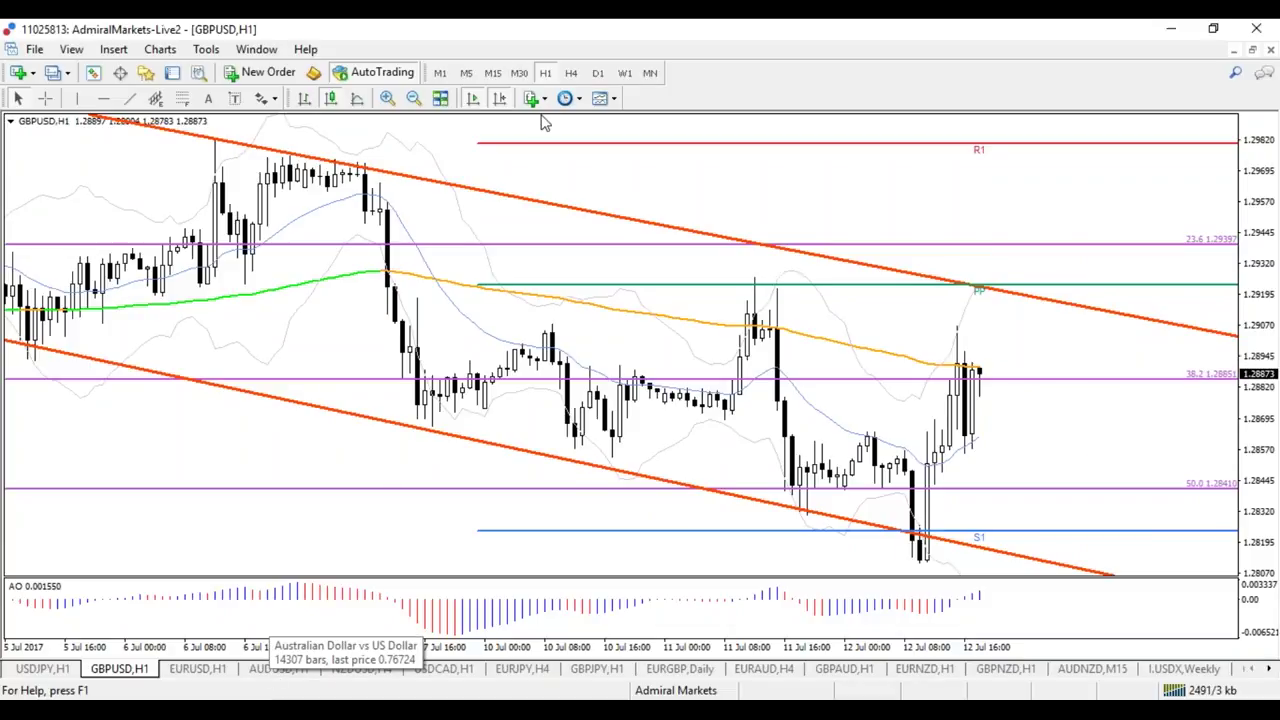
- On the Daily GBPUSD chart, mark the mid-May resistance and the channel in red and the S1 area in blue, and erase the drawings
{"action": "left_click", "coordinate": [571, 73]}
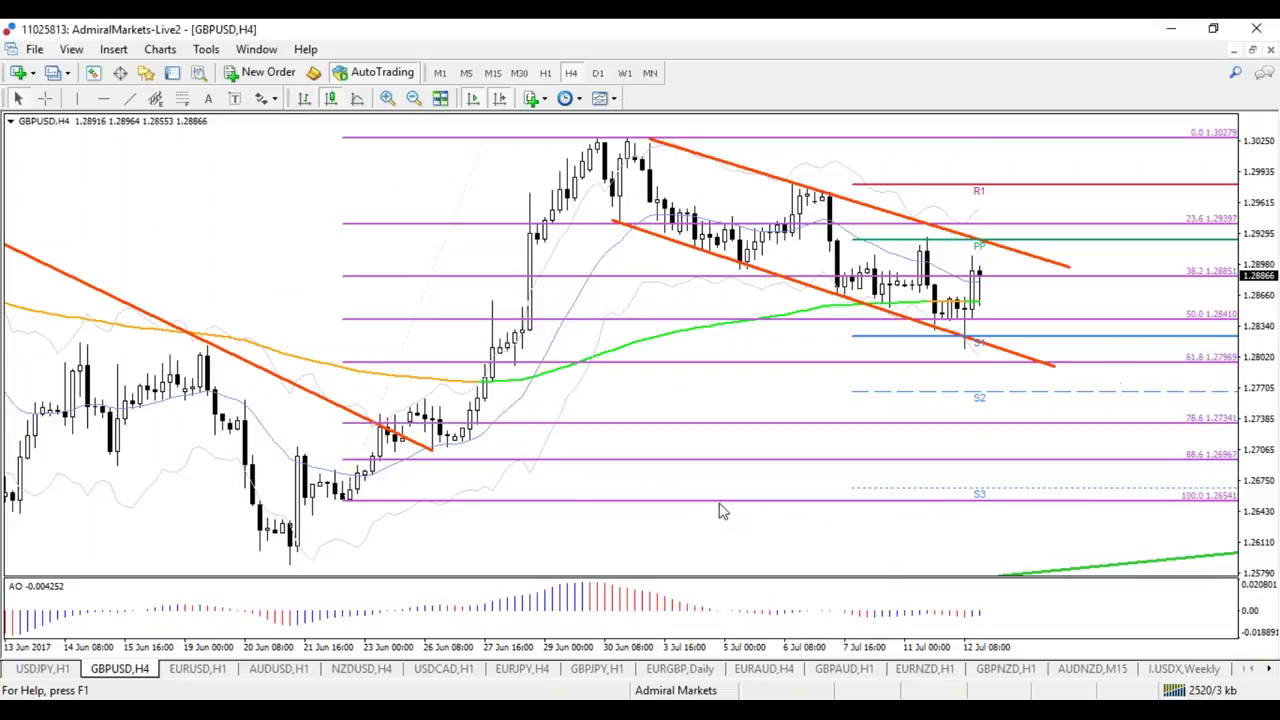
{"action": "left_click", "coordinate": [598, 73]}
{"action": "left_click_drag", "start_coordinate": [660, 141], "coordinate": [895, 150]}
{"action": "mouse_move", "coordinate": [970, 160]}
{"action": "left_mouse_down"}
{"action": "mouse_move", "coordinate": [945, 145]}
{"action": "mouse_move", "coordinate": [988, 196]}
{"action": "mouse_move", "coordinate": [1010, 190]}
{"action": "mouse_move", "coordinate": [1000, 224]}
{"action": "mouse_move", "coordinate": [962, 218]}
{"action": "mouse_move", "coordinate": [995, 230]}
{"action": "left_mouse_up"}
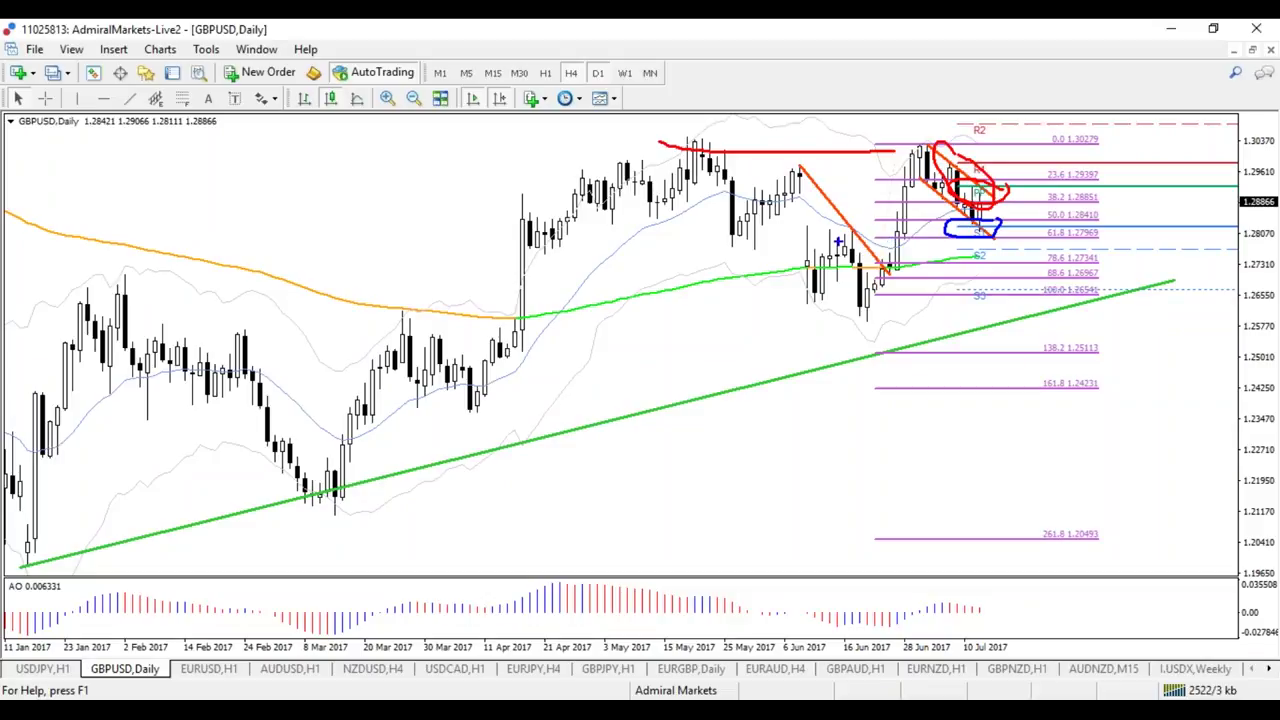
{"action": "key", "text": "Escape"}
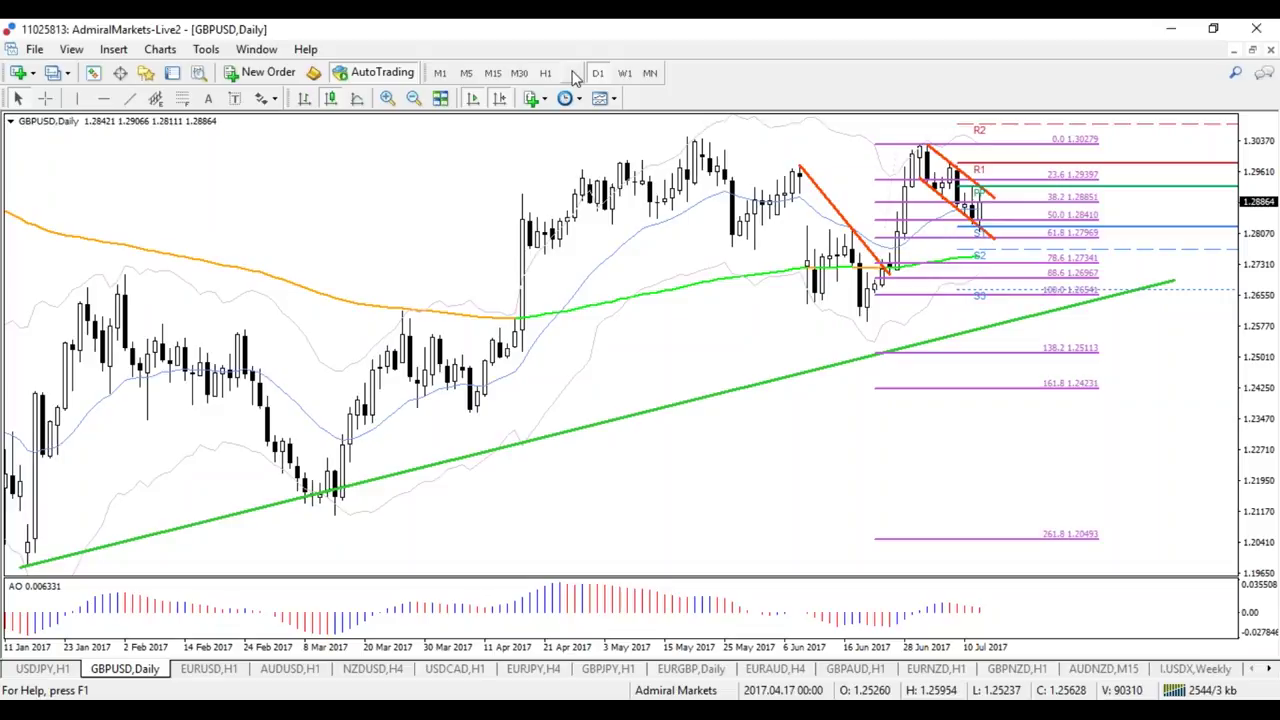
- On the H4 GBPUSD chart, circle the July lows along the lower channel line in red, and erase the circle
{"action": "left_click", "coordinate": [571, 73]}
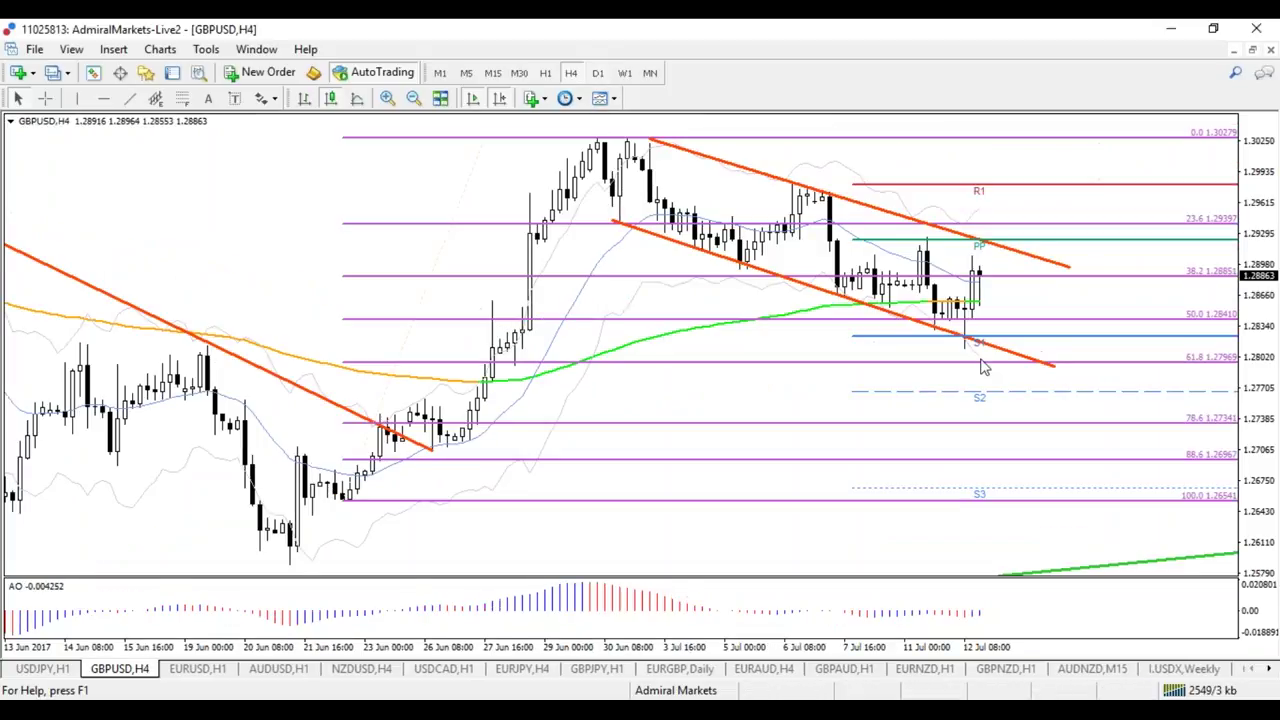
{"action": "mouse_move", "coordinate": [985, 338]}
{"action": "left_mouse_down"}
{"action": "mouse_move", "coordinate": [852, 272]}
{"action": "mouse_move", "coordinate": [998, 368]}
{"action": "mouse_move", "coordinate": [992, 334]}
{"action": "left_mouse_up"}
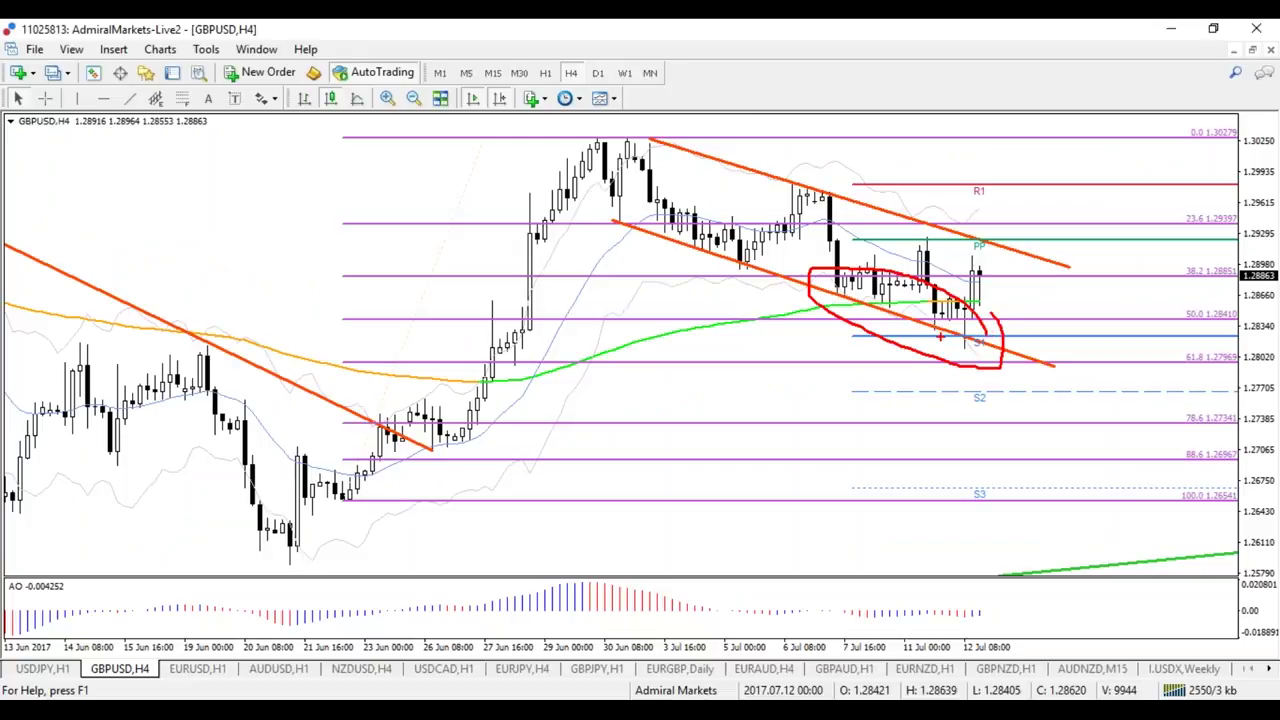
{"action": "key", "text": "Escape"}
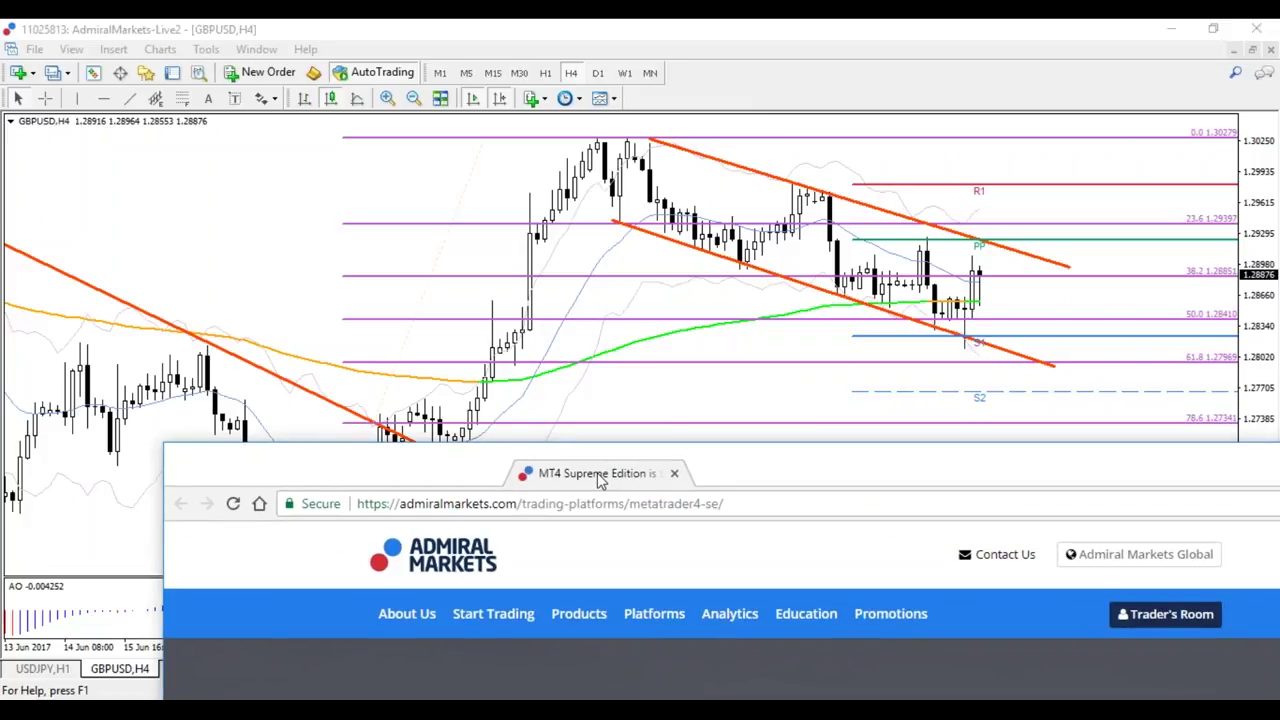
- Switch to the browser and look through the MetaTrader 4 Supreme Edition page, from the download section to the Indicator Package
{"action": "double_click", "coordinate": [600, 480]}
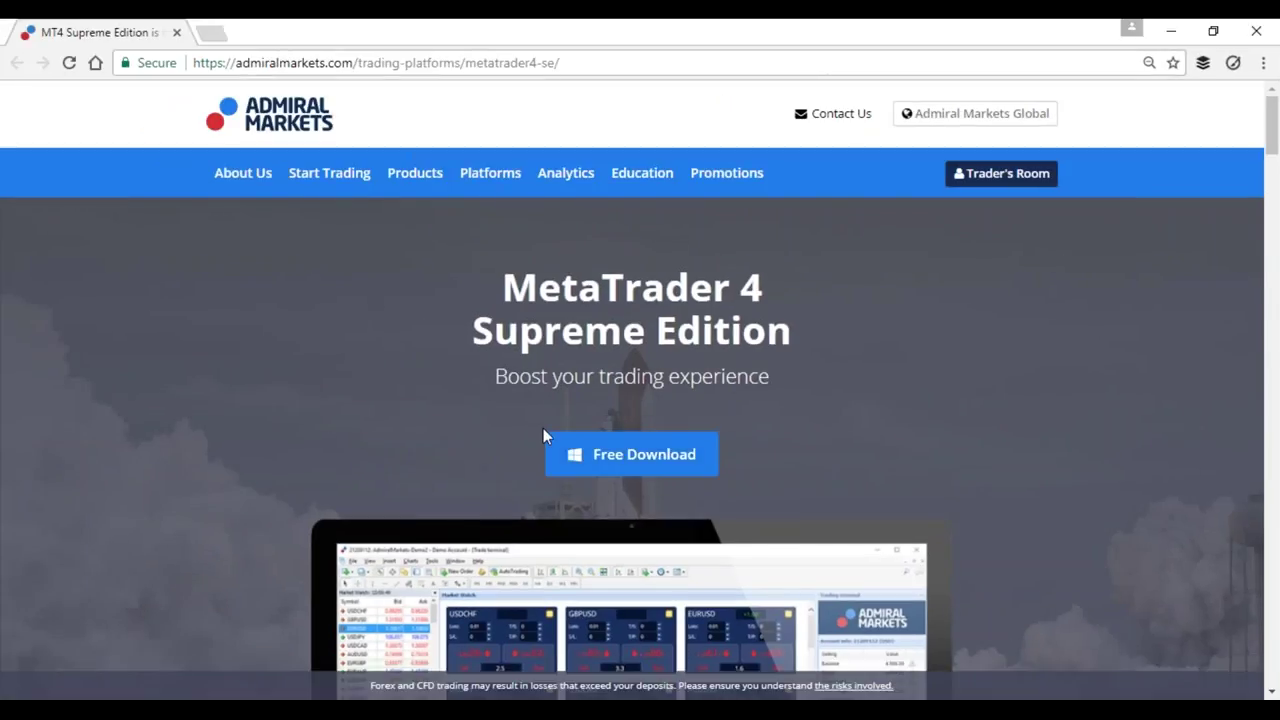
{"action": "mouse_move", "coordinate": [585, 183]}
{"action": "mouse_move", "coordinate": [329, 172]}
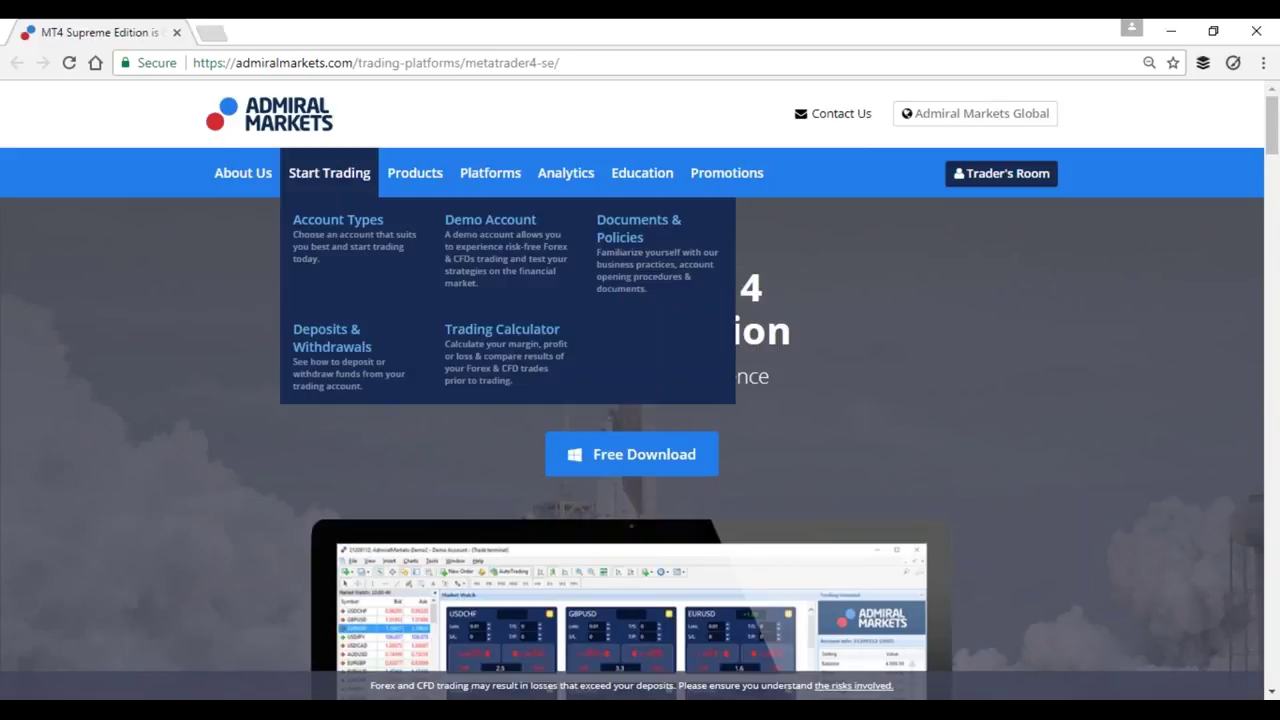
{"action": "mouse_move", "coordinate": [466, 172]}
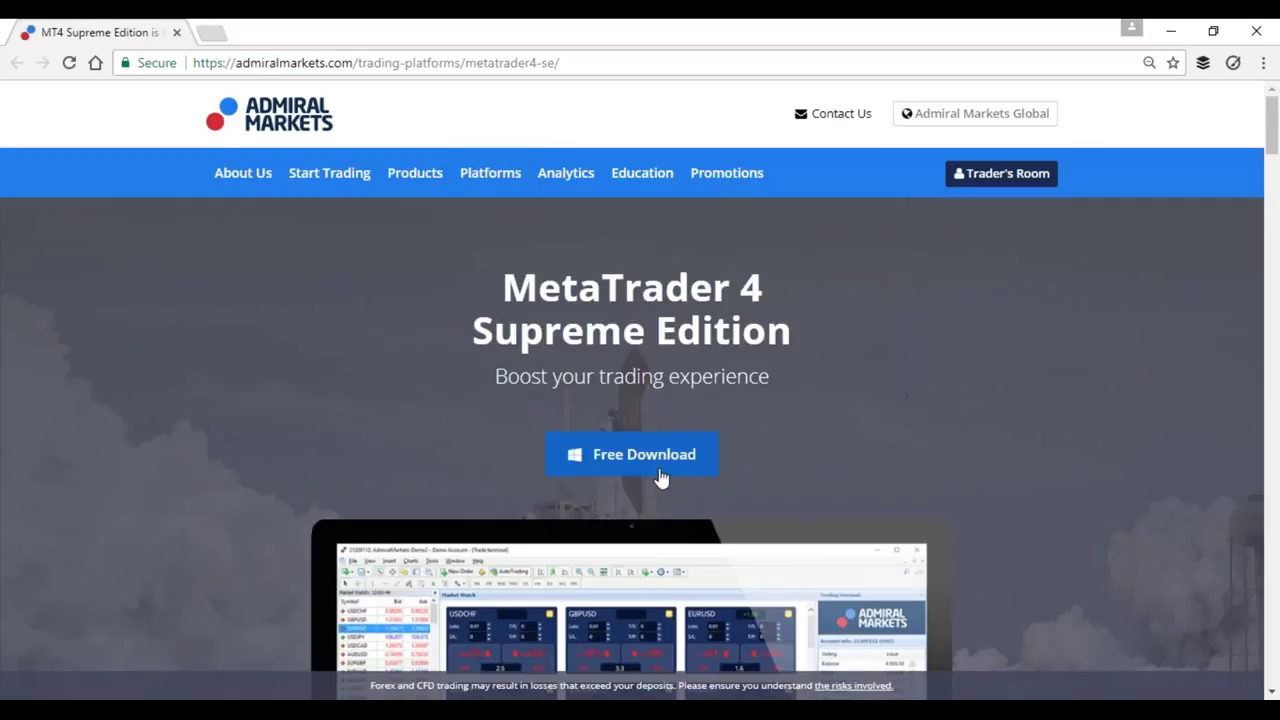
{"action": "scroll", "coordinate": [655, 465], "scroll_direction": "down", "scroll_amount": 5}
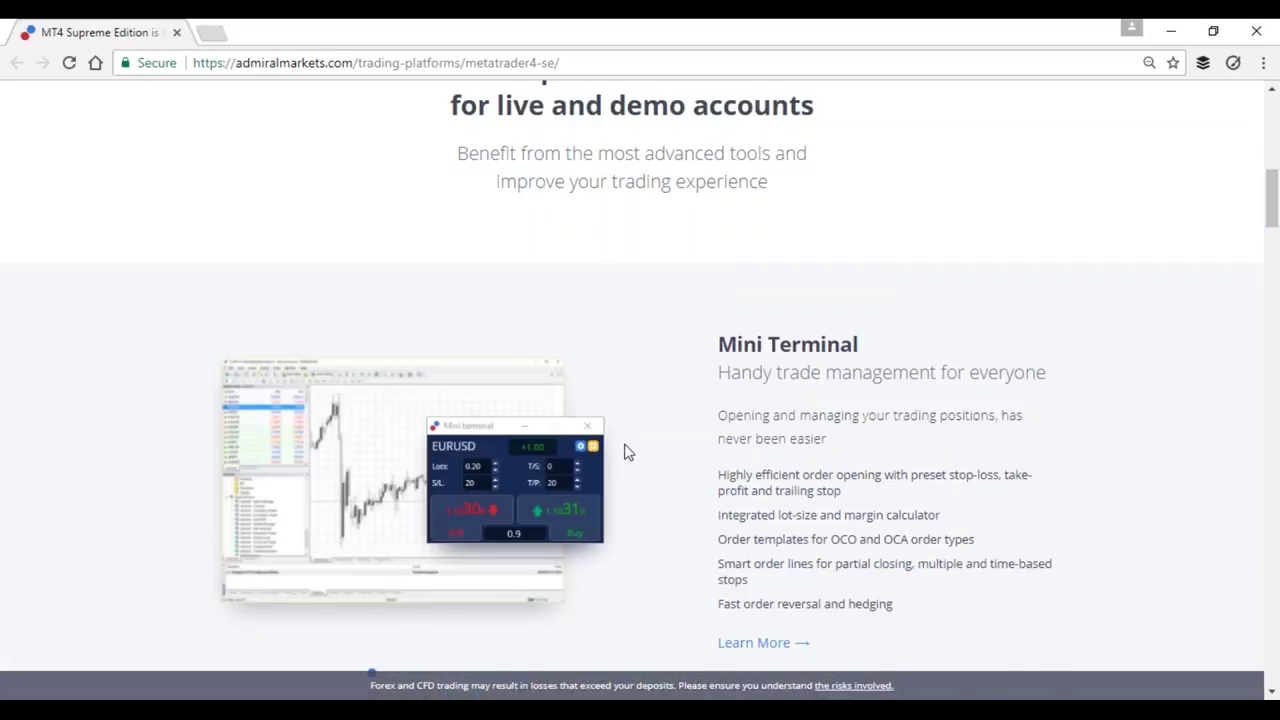
{"action": "scroll", "coordinate": [624, 452], "scroll_direction": "down", "scroll_amount": 12}
{"action": "scroll", "coordinate": [616, 459], "scroll_direction": "down", "scroll_amount": 4}
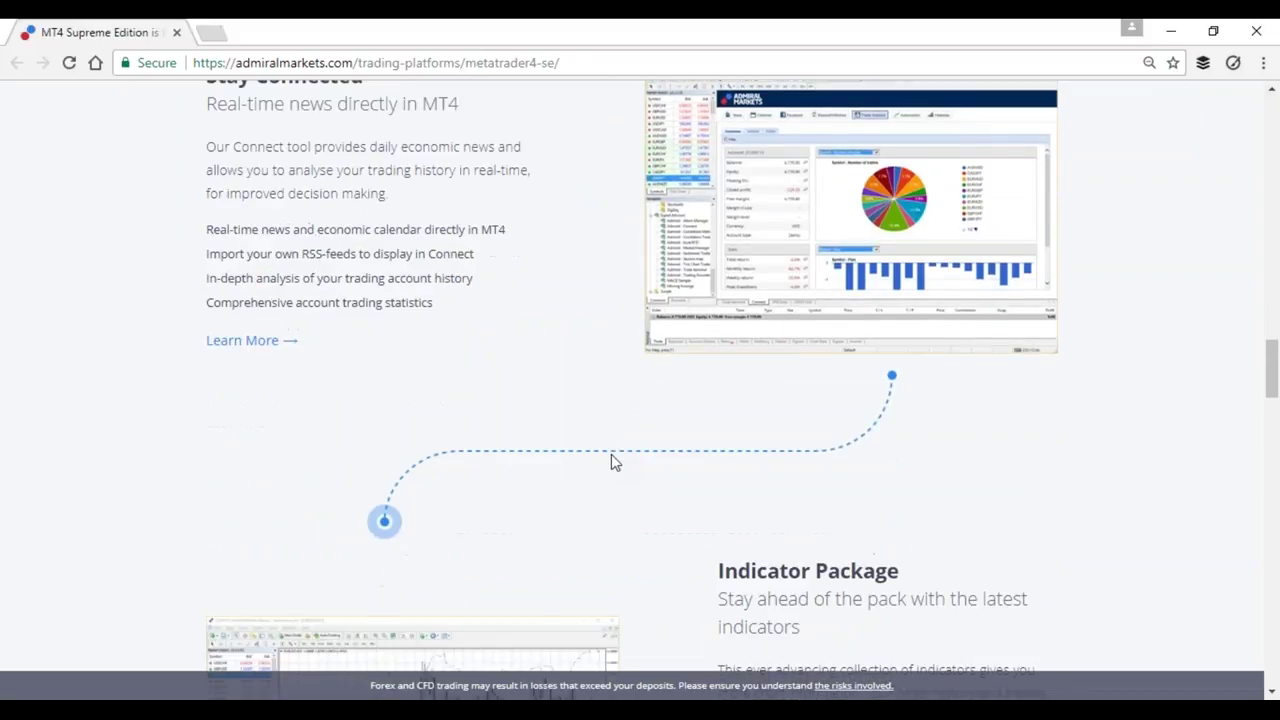
{"action": "scroll", "coordinate": [614, 460], "scroll_direction": "down", "scroll_amount": 4}
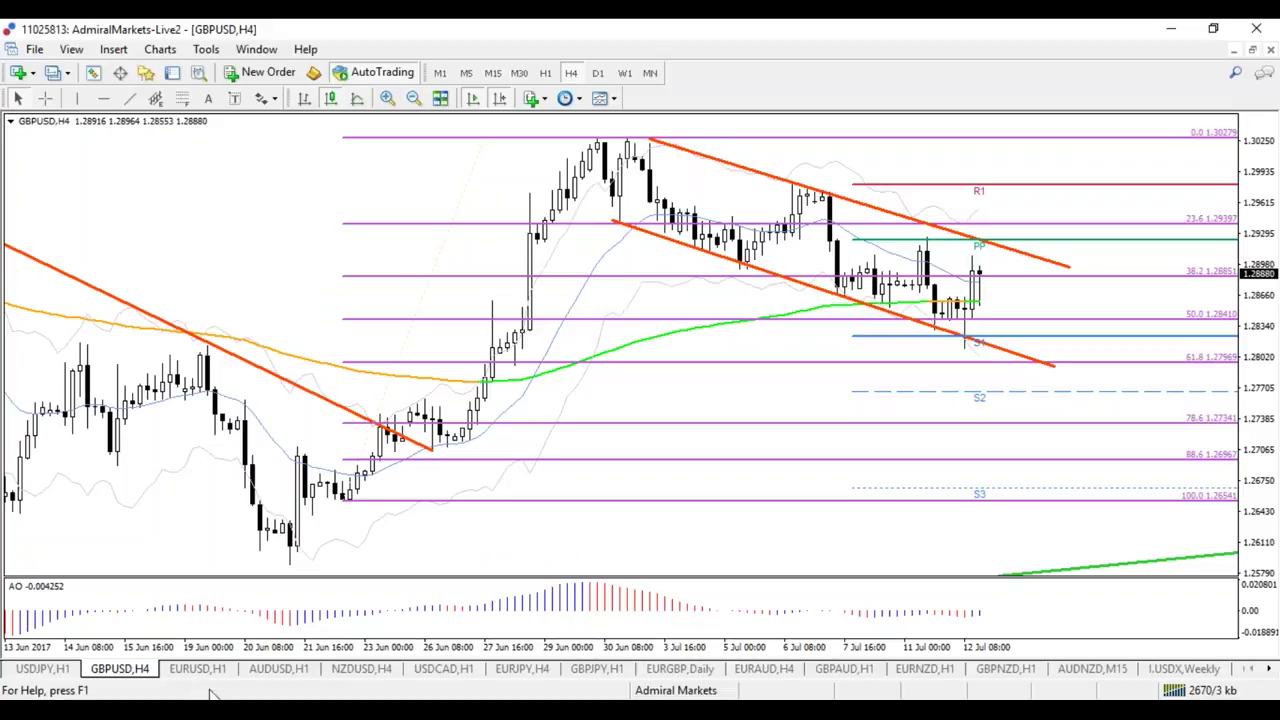
- On the H4 AUDUSD chart, mark the mid-June and early July highs with red horizontal lines and sketch a red three-peaked curve above price
{"action": "left_click", "coordinate": [298, 670]}
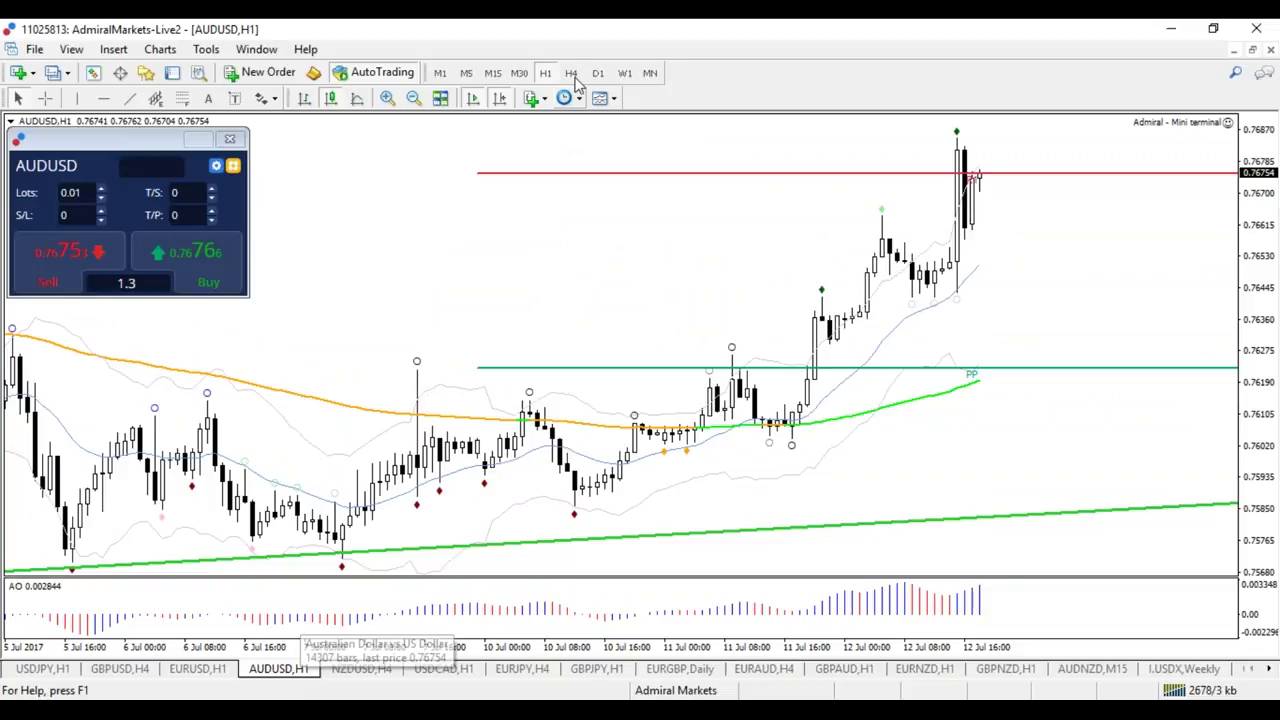
{"action": "left_click", "coordinate": [572, 74]}
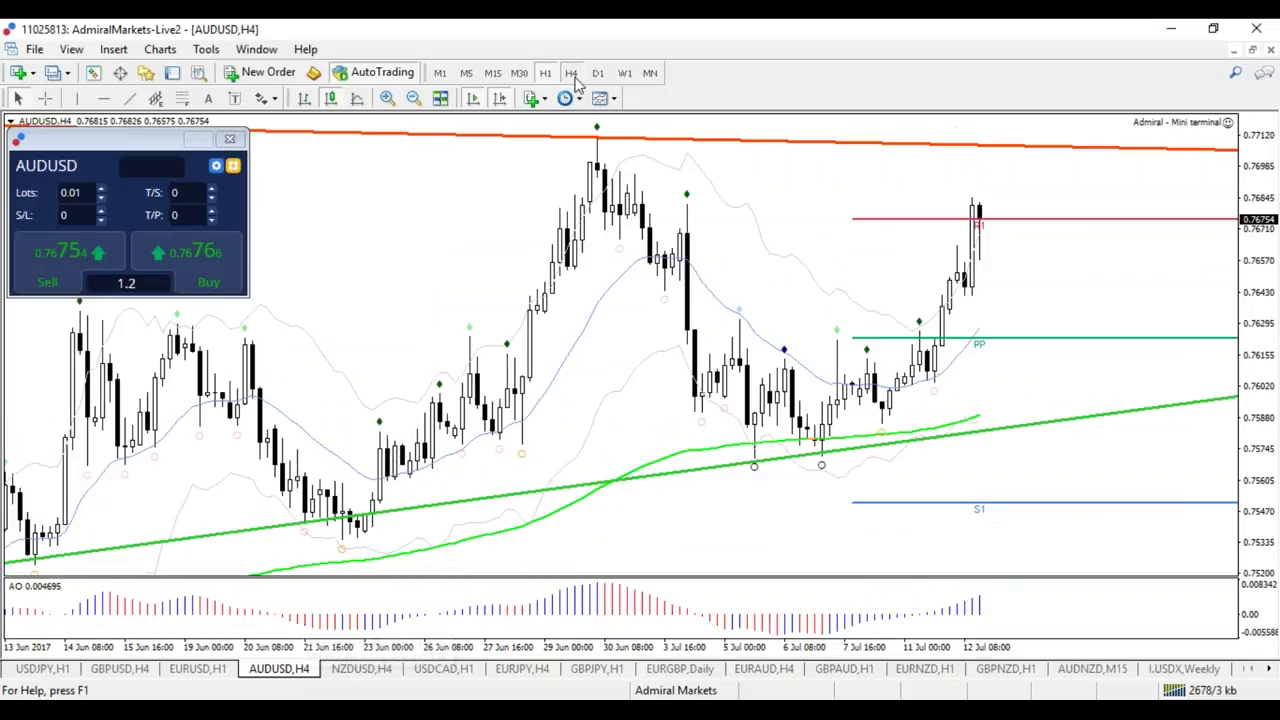
{"action": "key", "text": "plus"}
{"action": "key", "text": "plus"}
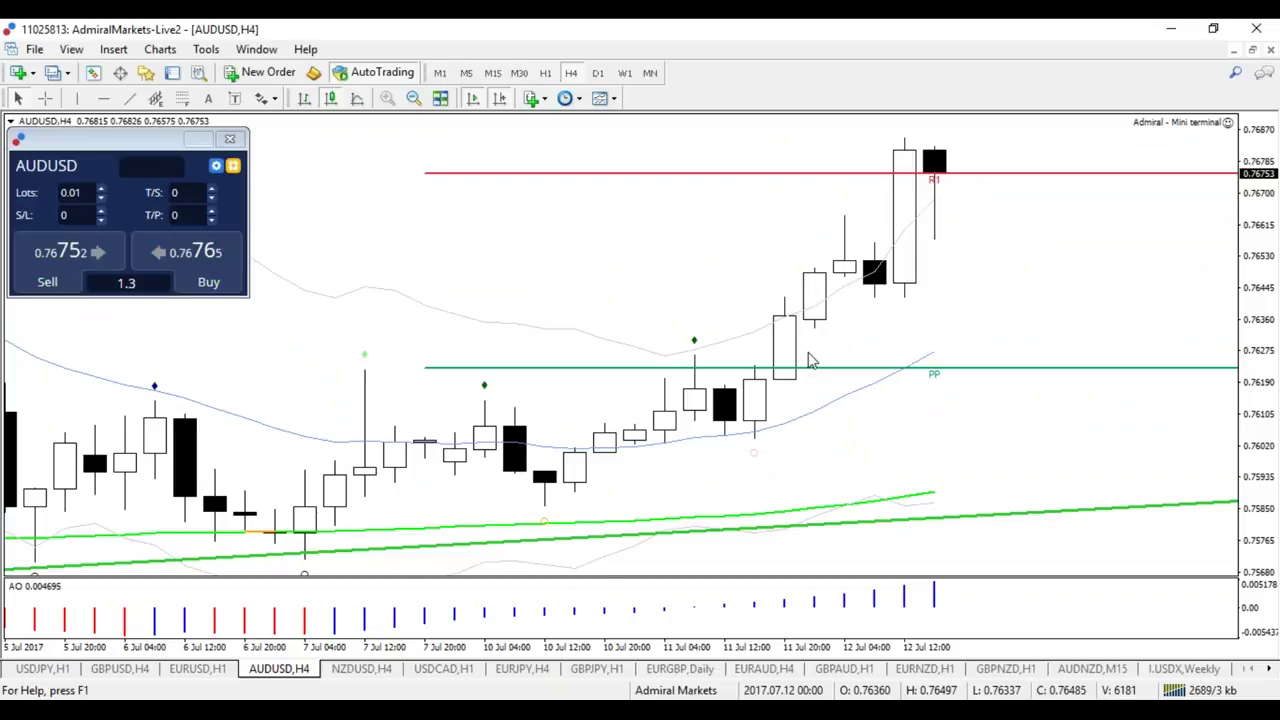
{"action": "key", "text": "minus"}
{"action": "key", "text": "minus"}
{"action": "mouse_move", "coordinate": [64, 318]}
{"action": "left_mouse_down"}
{"action": "mouse_move", "coordinate": [312, 322]}
{"action": "mouse_move", "coordinate": [112, 331]}
{"action": "left_mouse_up"}
{"action": "mouse_move", "coordinate": [842, 332]}
{"action": "left_mouse_down"}
{"action": "mouse_move", "coordinate": [774, 331]}
{"action": "mouse_move", "coordinate": [874, 331]}
{"action": "left_mouse_up"}
{"action": "mouse_move", "coordinate": [10, 437]}
{"action": "left_mouse_down"}
{"action": "mouse_move", "coordinate": [318, 280]}
{"action": "mouse_move", "coordinate": [925, 35]}
{"action": "mouse_move", "coordinate": [1188, 398]}
{"action": "left_mouse_up"}
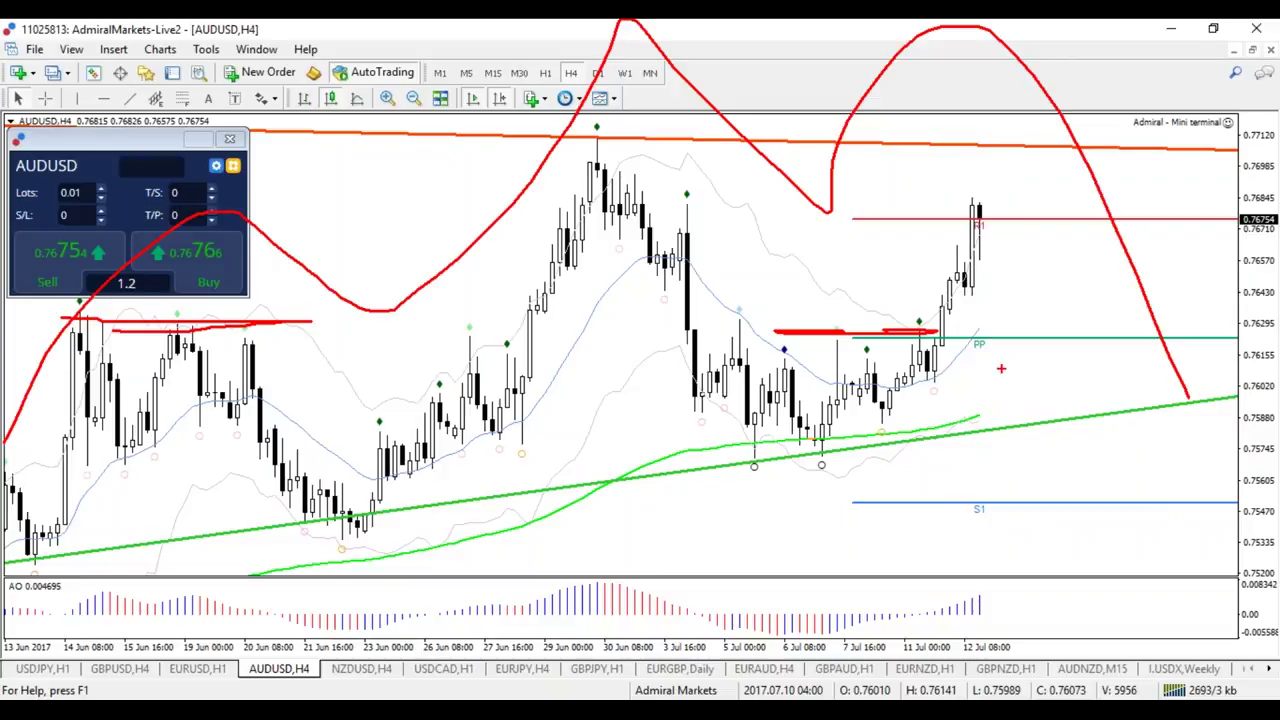
- Sketch a blue arrow along the 11–12 July AUDUSD rally up to R1, and erase it
{"action": "key", "text": "plus"}
{"action": "mouse_move", "coordinate": [871, 362]}
{"action": "left_mouse_down"}
{"action": "mouse_move", "coordinate": [898, 362]}
{"action": "mouse_move", "coordinate": [957, 240]}
{"action": "mouse_move", "coordinate": [940, 250]}
{"action": "left_mouse_up"}
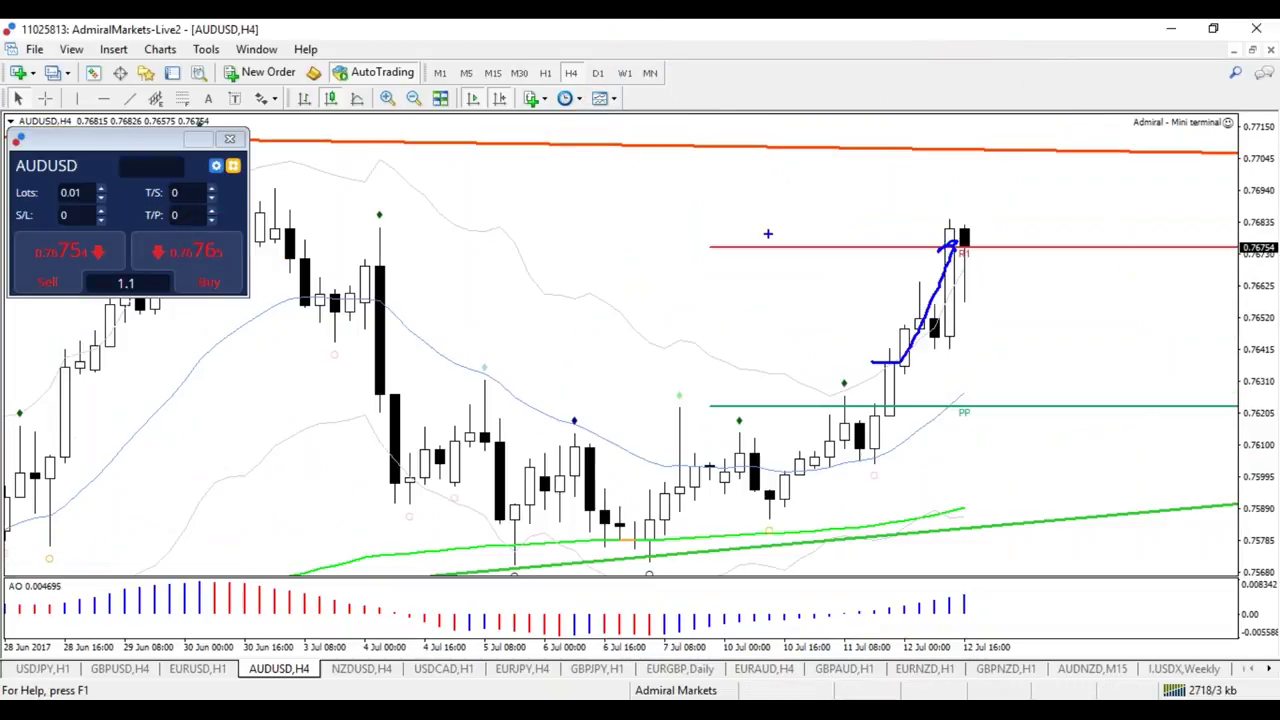
{"action": "key", "text": "Escape"}
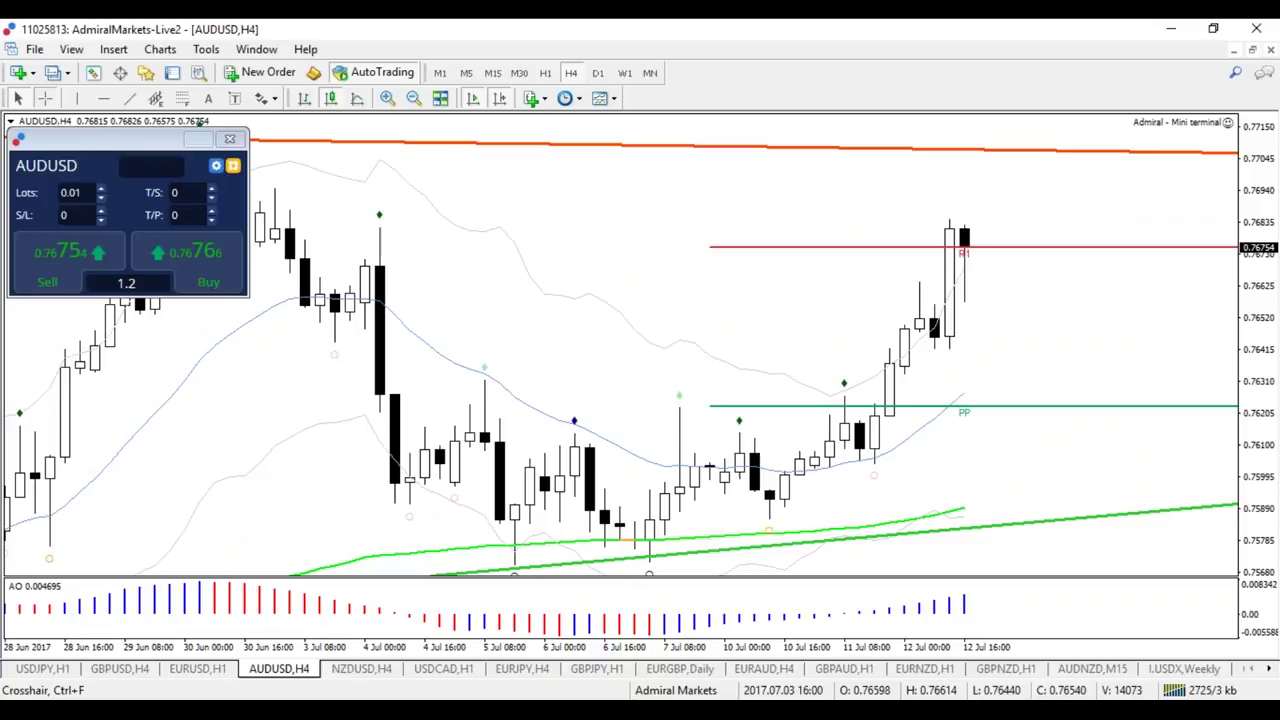
{"action": "key", "text": "Escape"}
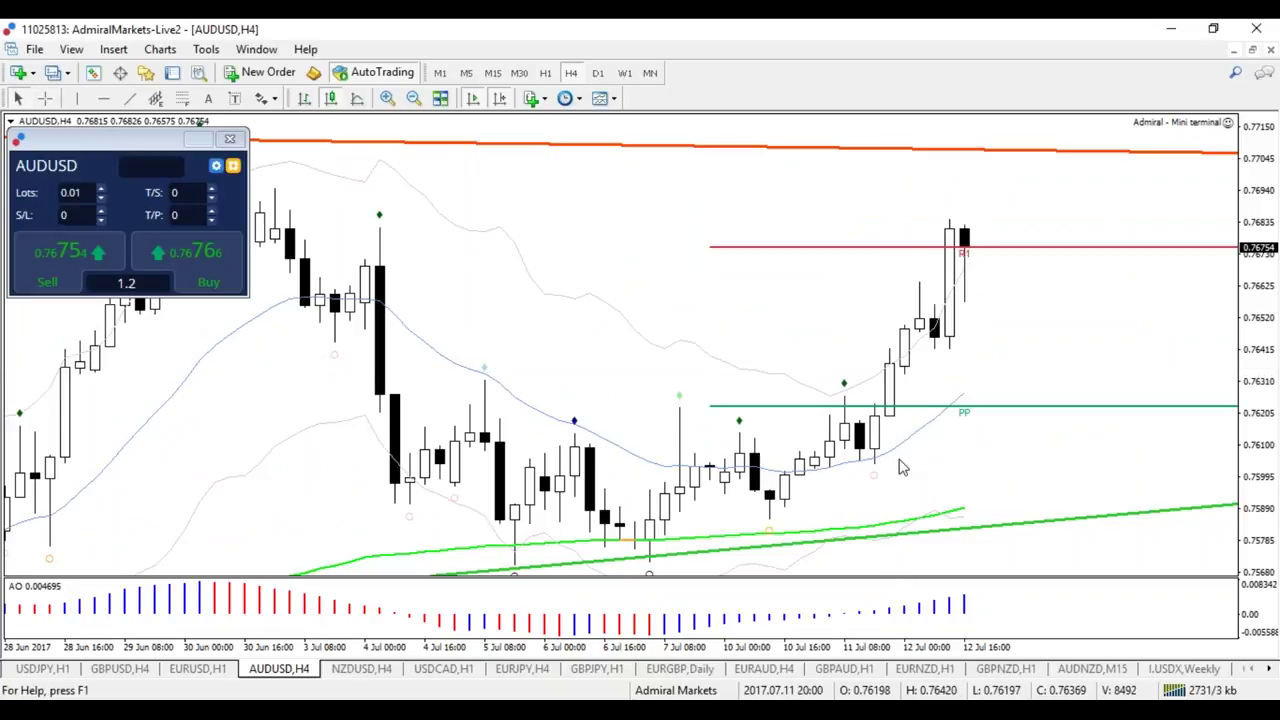
- On the Daily AUDUSD chart, circle the 11 July candle in blue, sketch a line along the rising green trend line, and return to H4
{"action": "left_click", "coordinate": [597, 73]}
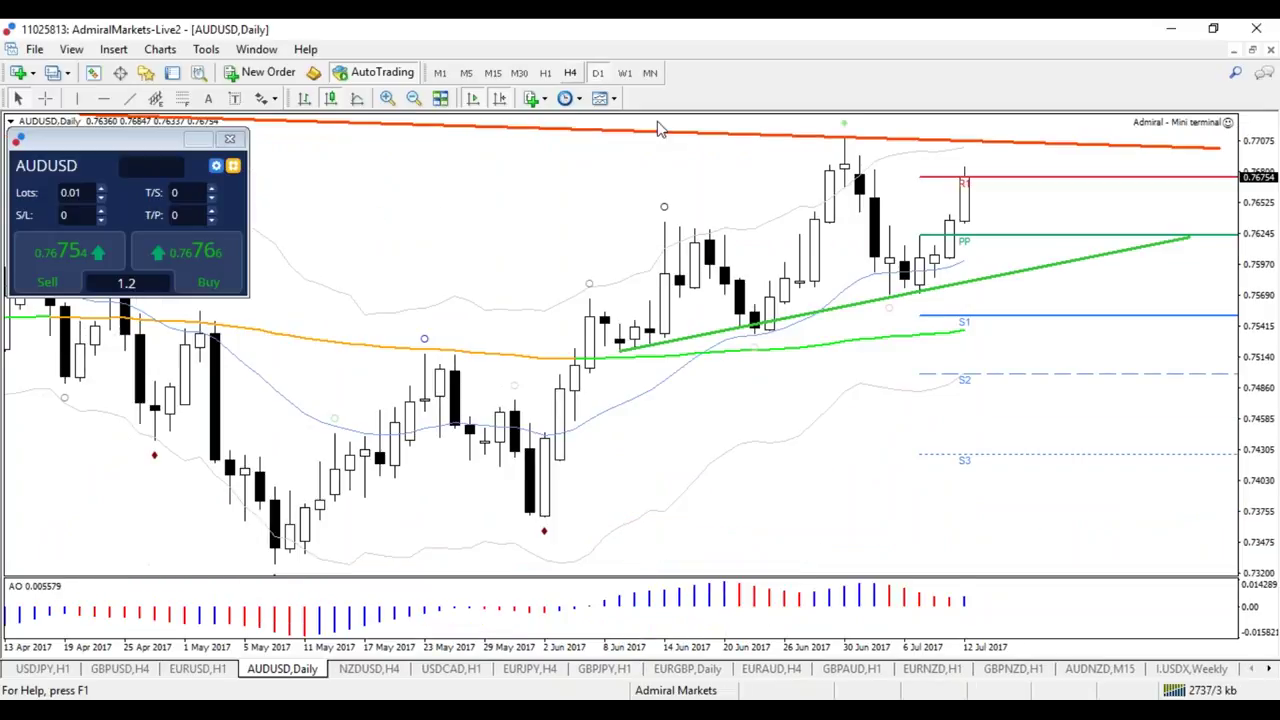
{"action": "key", "text": "plus"}
{"action": "mouse_move", "coordinate": [918, 220]}
{"action": "left_mouse_down"}
{"action": "mouse_move", "coordinate": [888, 224]}
{"action": "mouse_move", "coordinate": [940, 245]}
{"action": "mouse_move", "coordinate": [917, 241]}
{"action": "left_mouse_up"}
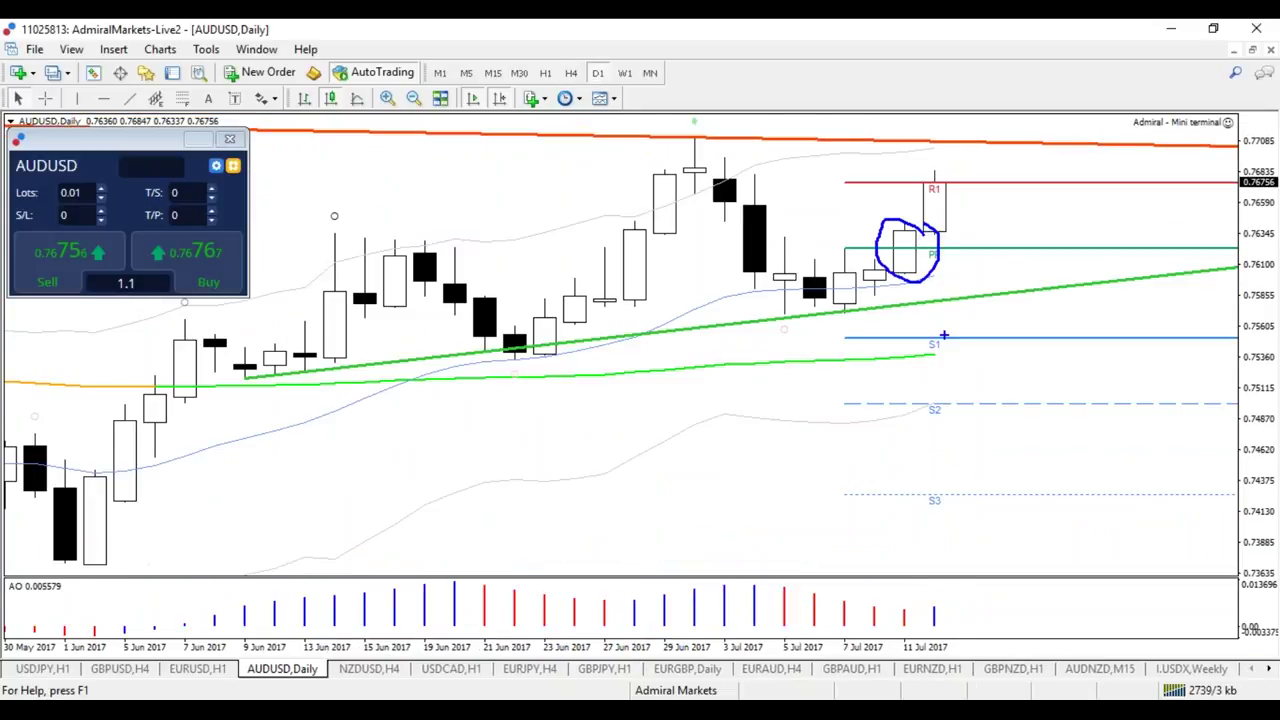
{"action": "mouse_move", "coordinate": [748, 320]}
{"action": "left_mouse_down"}
{"action": "mouse_move", "coordinate": [990, 293]}
{"action": "mouse_move", "coordinate": [970, 275]}
{"action": "mouse_move", "coordinate": [1012, 274]}
{"action": "left_mouse_up"}
{"action": "left_click", "coordinate": [571, 73]}
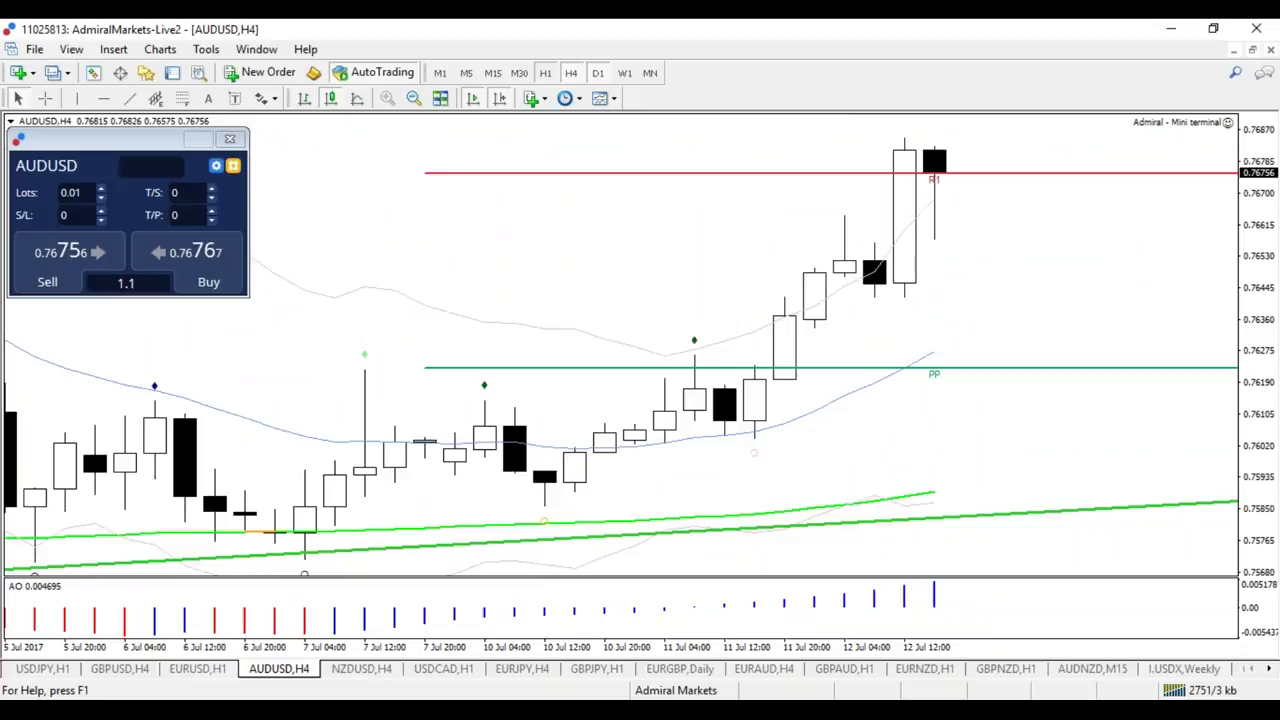
- Review the recent AUDUSD price action on the H1 chart, and return to H4
{"action": "left_click", "coordinate": [545, 73]}
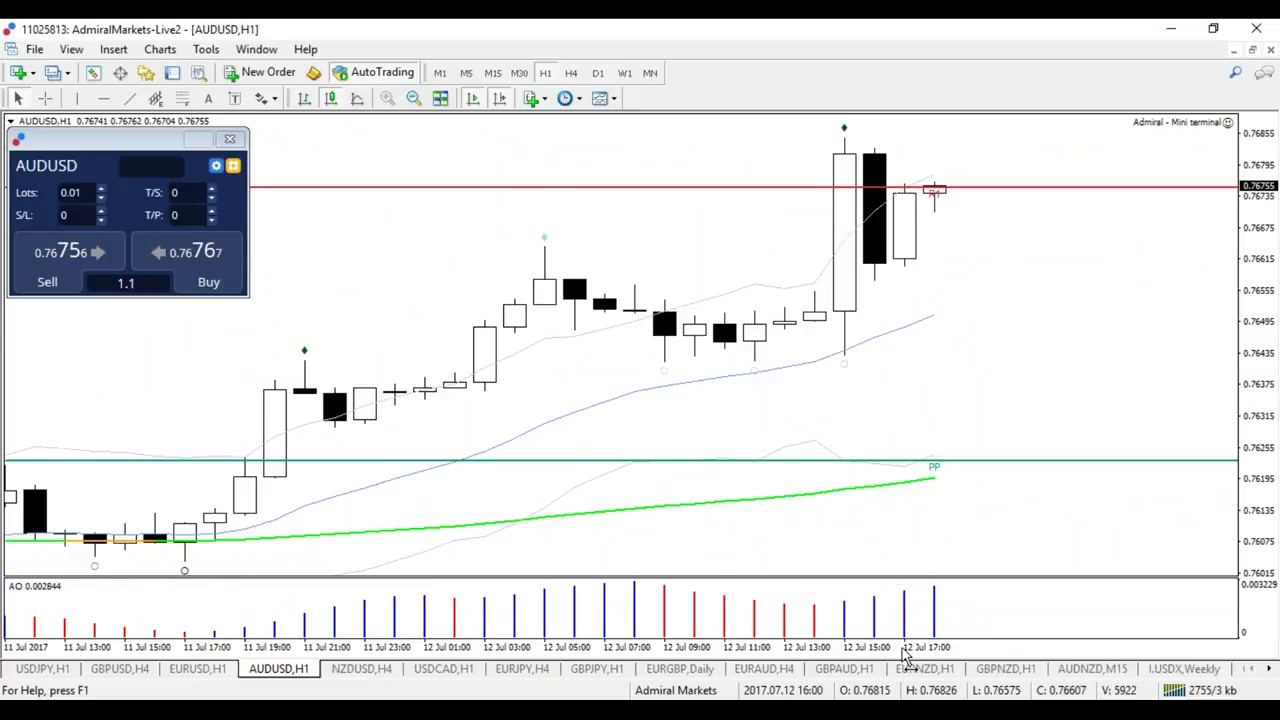
{"action": "left_click_drag", "start_coordinate": [905, 660], "coordinate": [870, 655]}
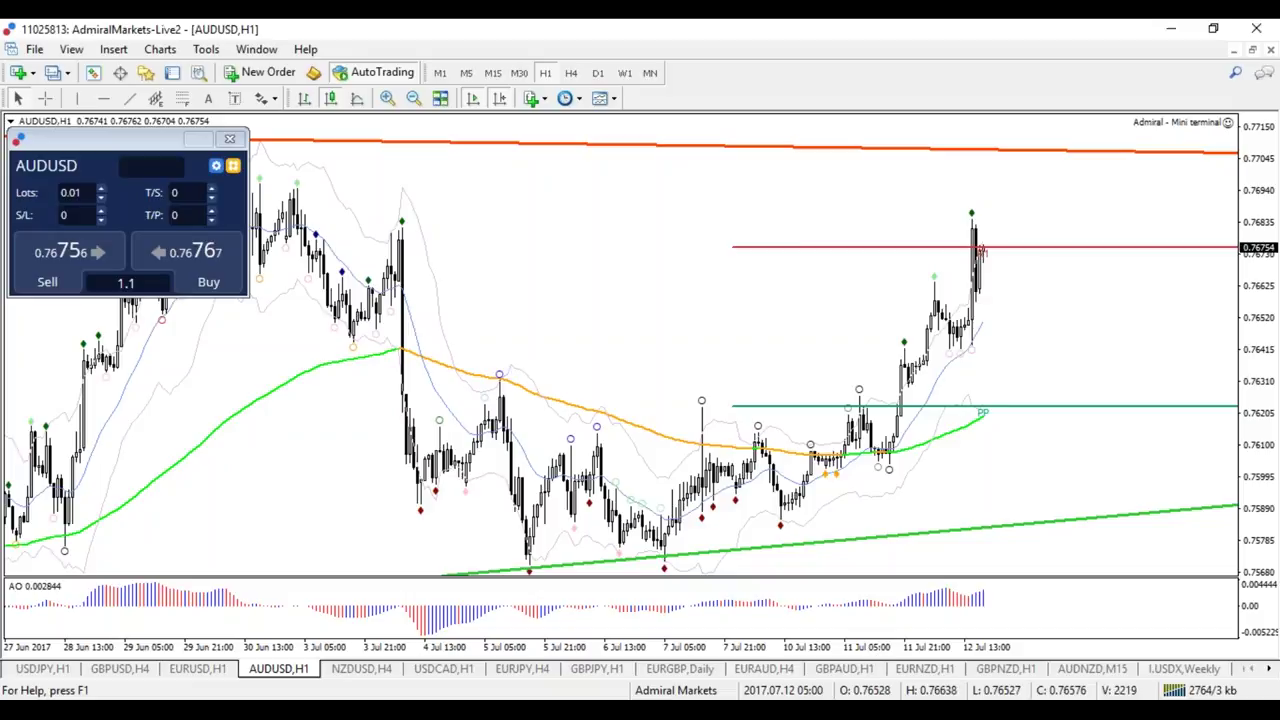
{"action": "type", "text": "H4"}
{"action": "key", "text": "Return"}
{"action": "key", "text": "plus"}
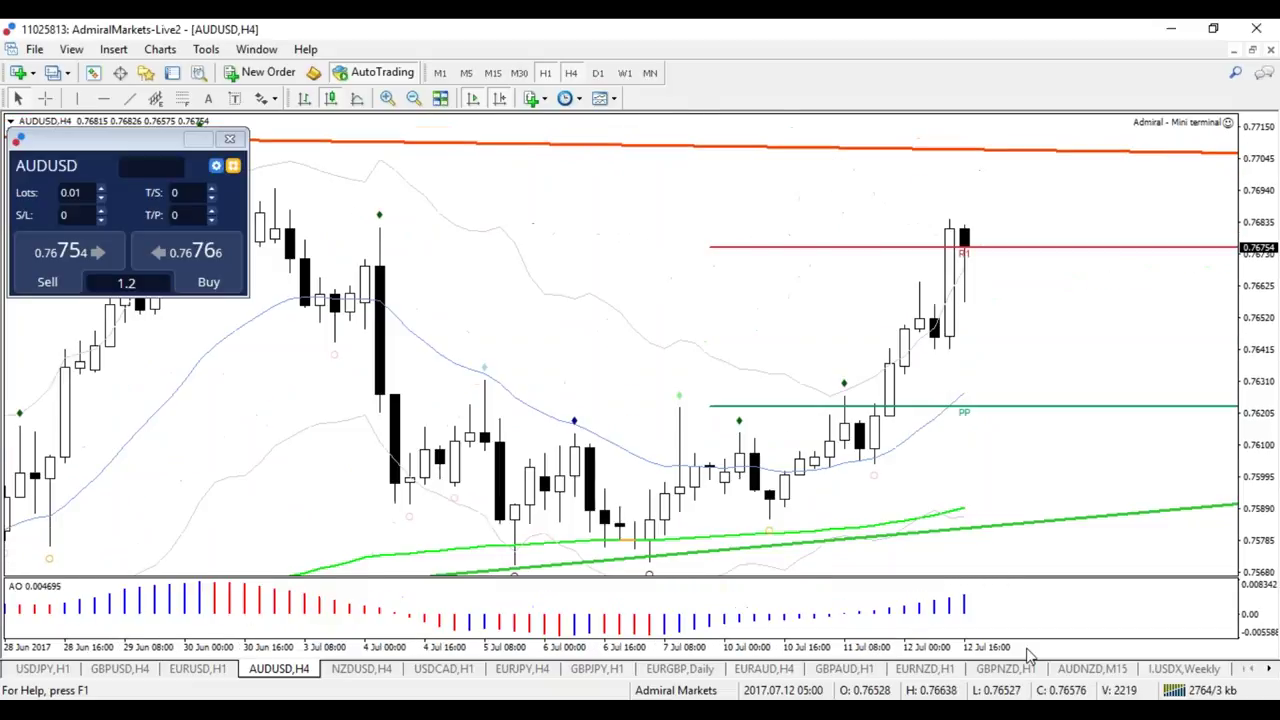
{"action": "key", "text": "minus"}
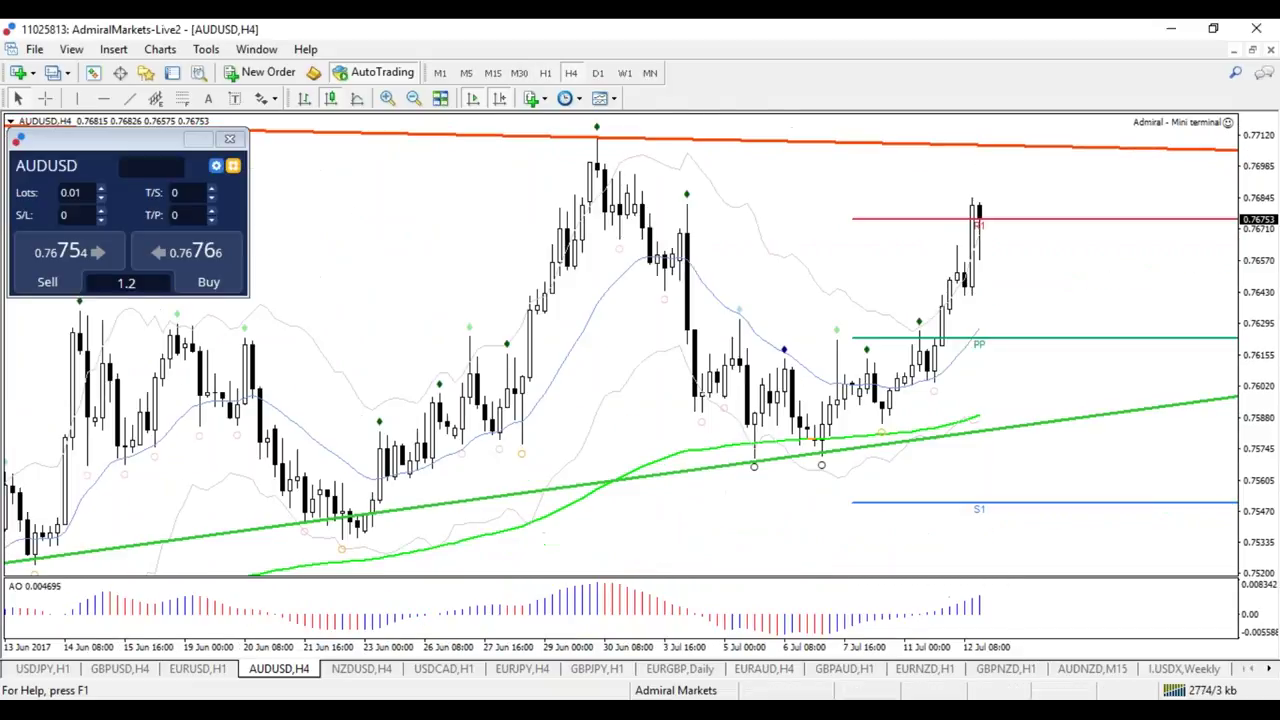
- Circle the 12 July AUDUSD rally in blue, sketch two possible upward moves from R1, and erase the sketches
{"action": "mouse_move", "coordinate": [988, 232]}
{"action": "left_mouse_down"}
{"action": "mouse_move", "coordinate": [972, 208]}
{"action": "mouse_move", "coordinate": [987, 294]}
{"action": "mouse_move", "coordinate": [984, 214]}
{"action": "left_mouse_up"}
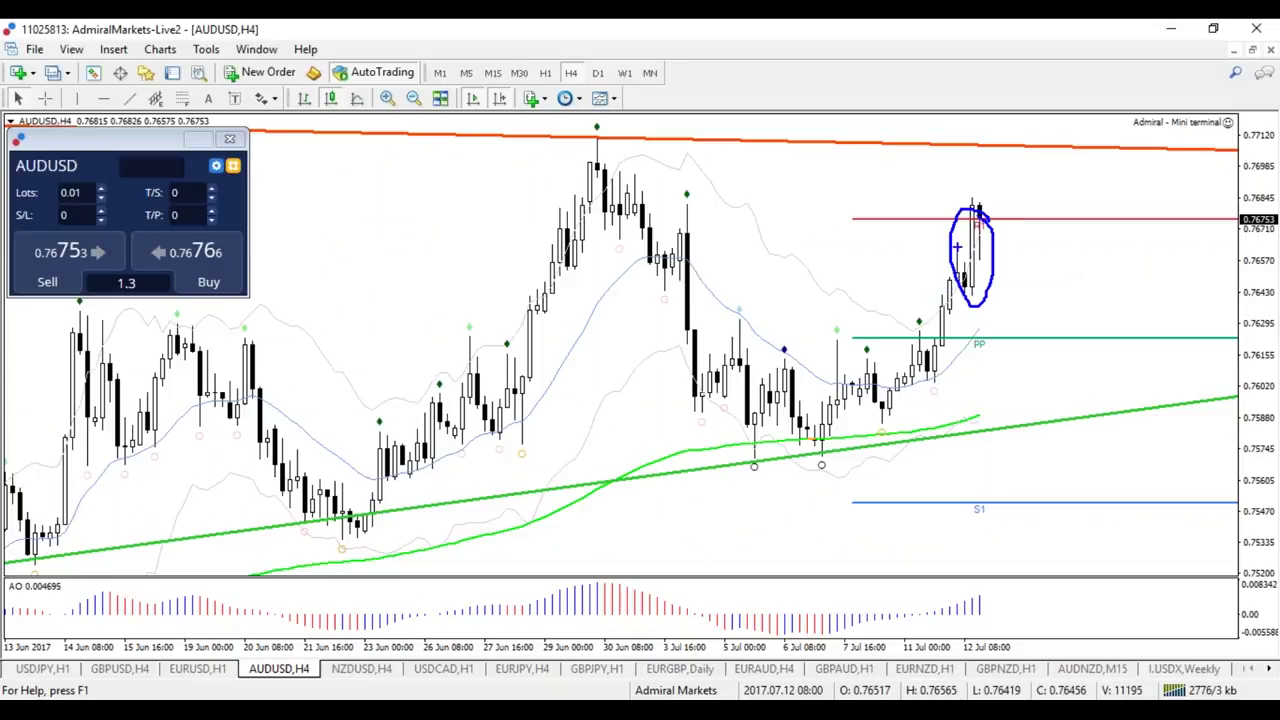
{"action": "mouse_move", "coordinate": [980, 217]}
{"action": "left_mouse_down"}
{"action": "mouse_move", "coordinate": [1016, 266]}
{"action": "mouse_move", "coordinate": [1056, 207]}
{"action": "mouse_move", "coordinate": [1070, 152]}
{"action": "mouse_move", "coordinate": [1084, 168]}
{"action": "left_mouse_up"}
{"action": "key", "text": "e"}
{"action": "mouse_move", "coordinate": [980, 218]}
{"action": "left_mouse_down"}
{"action": "mouse_move", "coordinate": [1057, 250]}
{"action": "mouse_move", "coordinate": [1040, 262]}
{"action": "mouse_move", "coordinate": [1086, 171]}
{"action": "mouse_move", "coordinate": [1093, 185]}
{"action": "left_mouse_up"}
{"action": "key", "text": "e"}
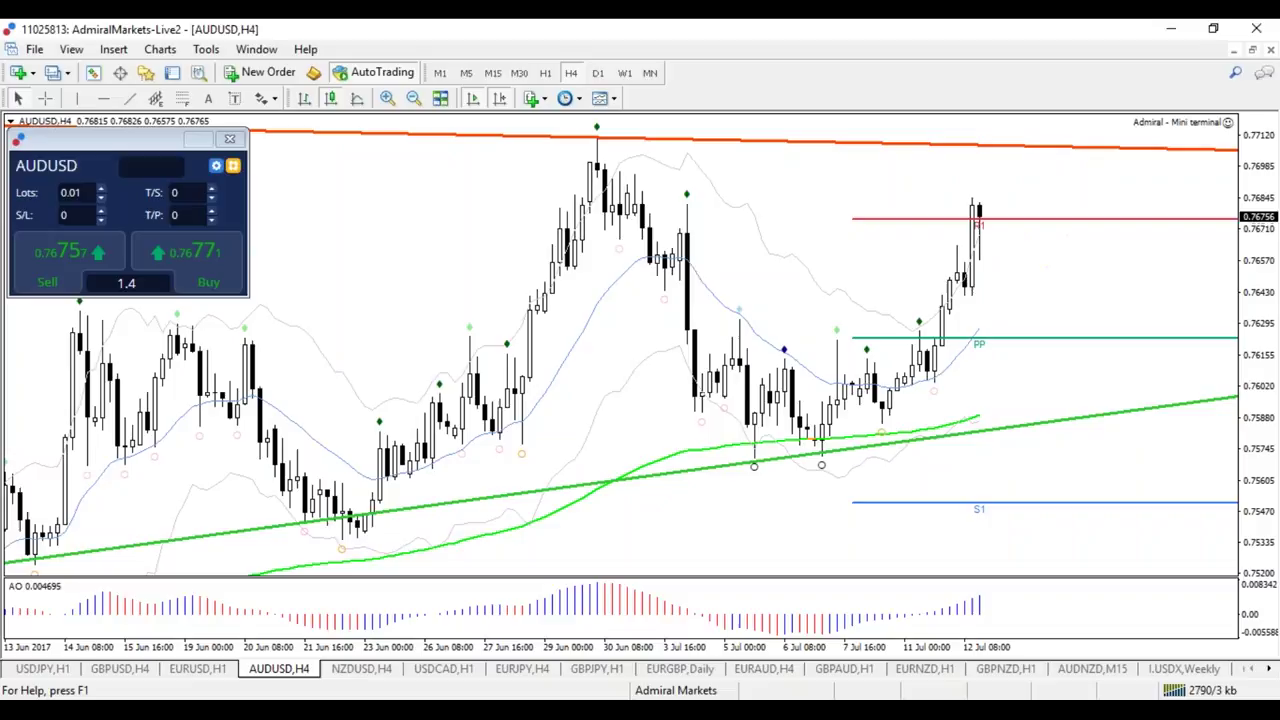
- On the Daily AUDUSD chart, sketch and erase a mark along the July rally, and check the falling orange trend line with the crosshair
{"action": "left_click", "coordinate": [597, 72]}
{"action": "left_click_drag", "start_coordinate": [958, 310], "coordinate": [978, 208]}
{"action": "key", "text": "e"}
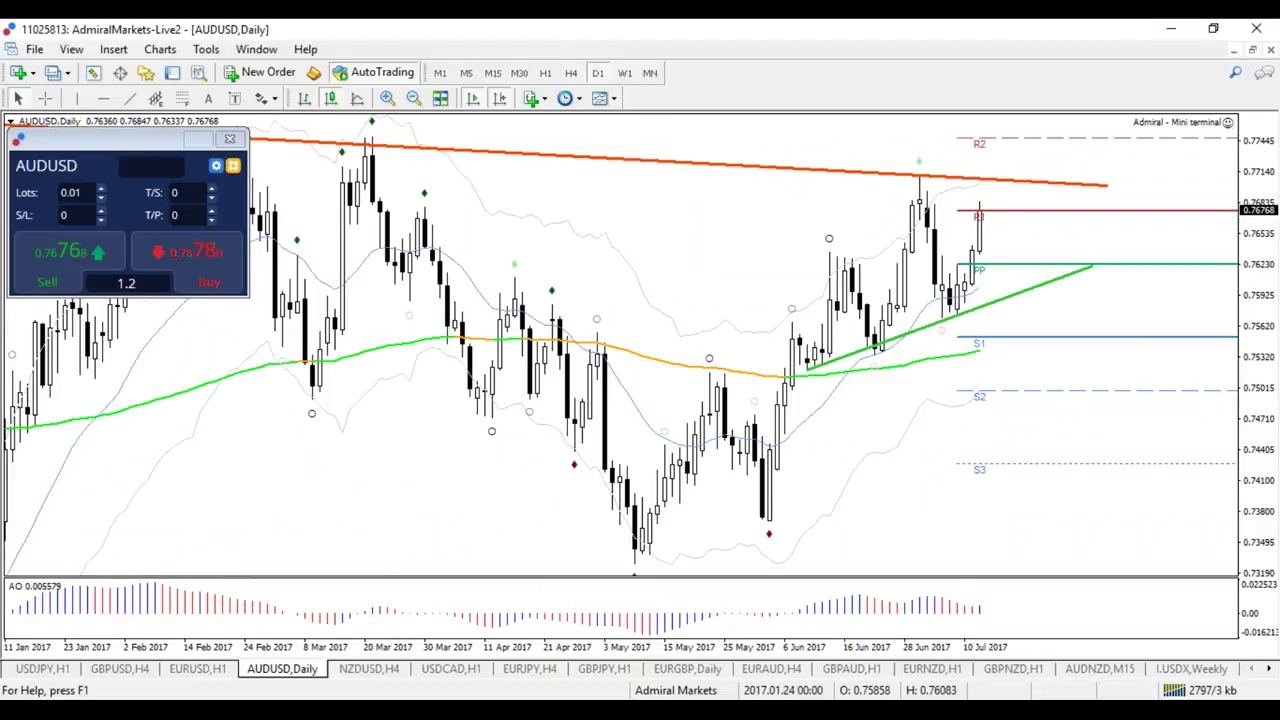
{"action": "key", "text": "ctrl+f"}
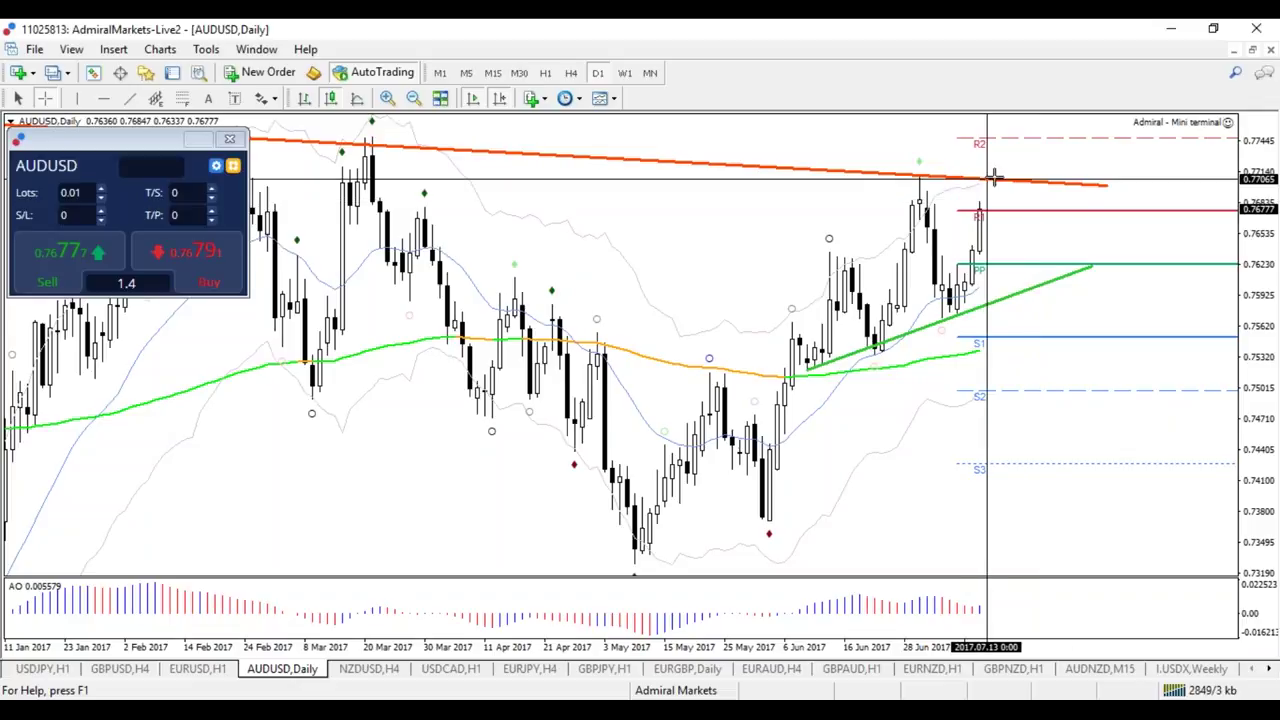
- On the H4 NZDUSD chart, draw a rising orange trend line from the mid-June low along the 21 June low, extended to 12 July
{"action": "left_click", "coordinate": [397, 672]}
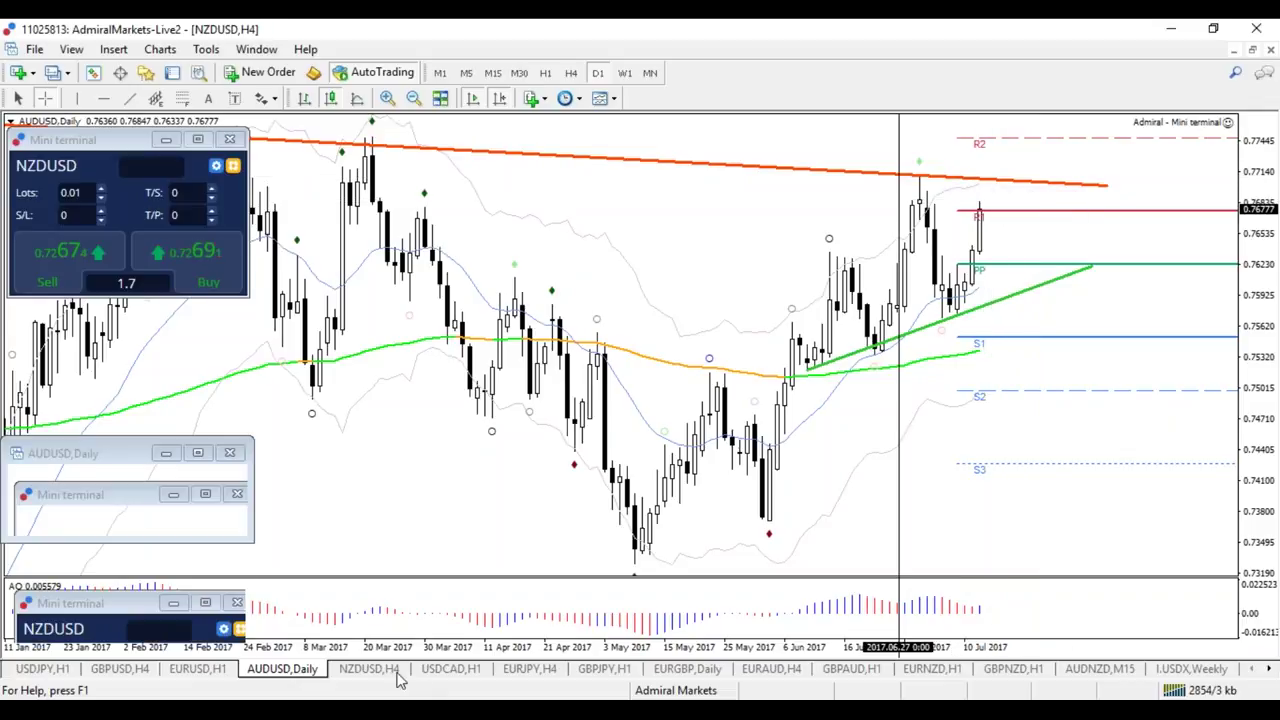
{"action": "left_click", "coordinate": [396, 670]}
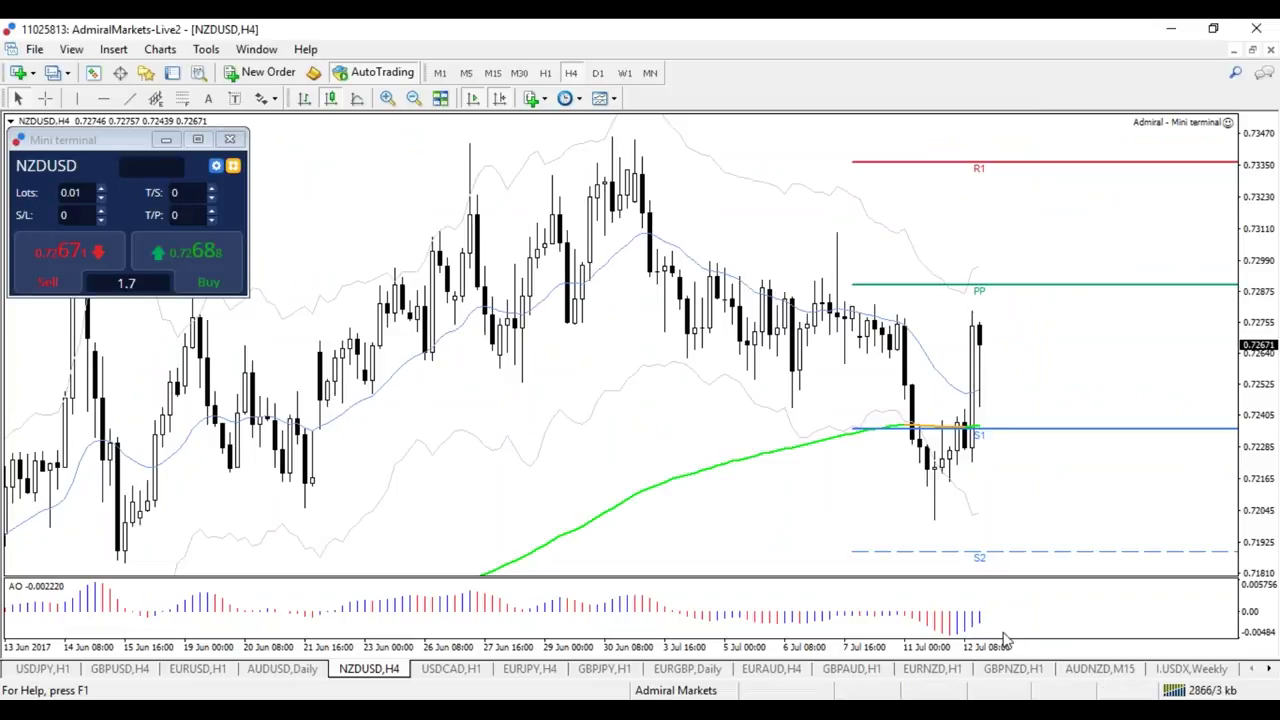
{"action": "left_click_drag", "start_coordinate": [1005, 640], "coordinate": [965, 641]}
{"action": "key", "text": "minus"}
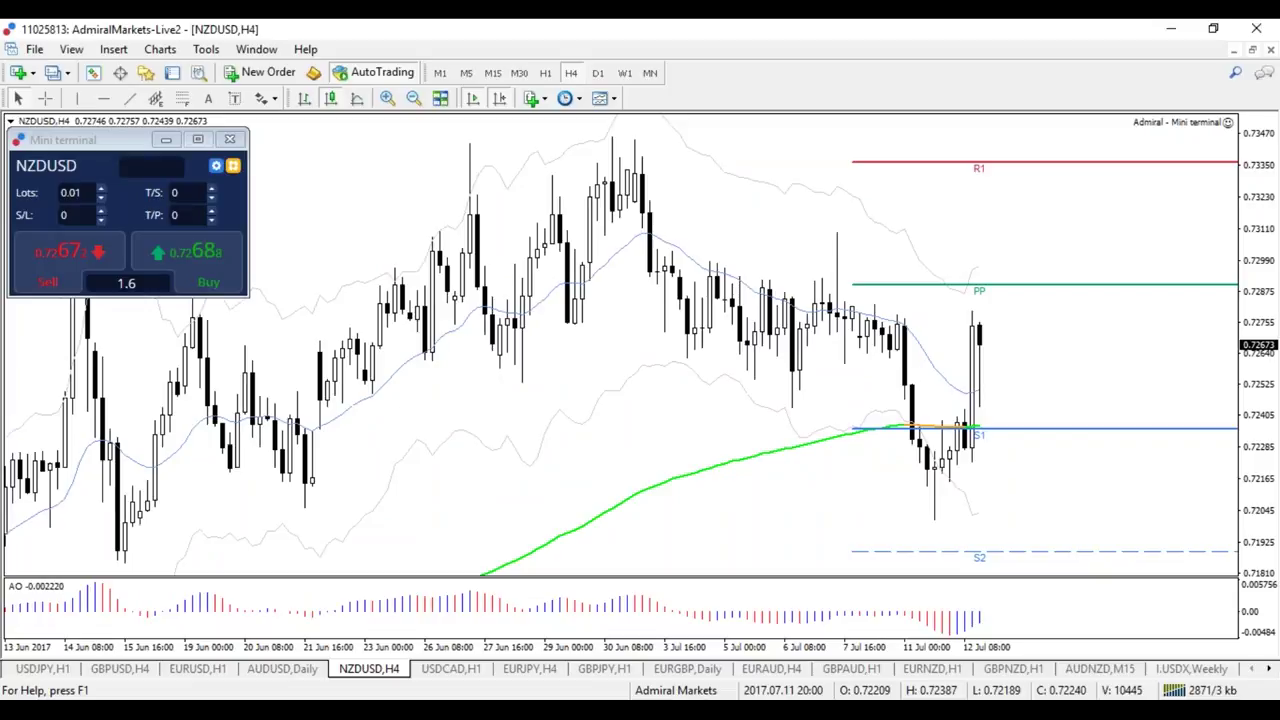
{"action": "left_click", "coordinate": [129, 98]}
{"action": "left_click_drag", "start_coordinate": [130, 558], "coordinate": [965, 258]}
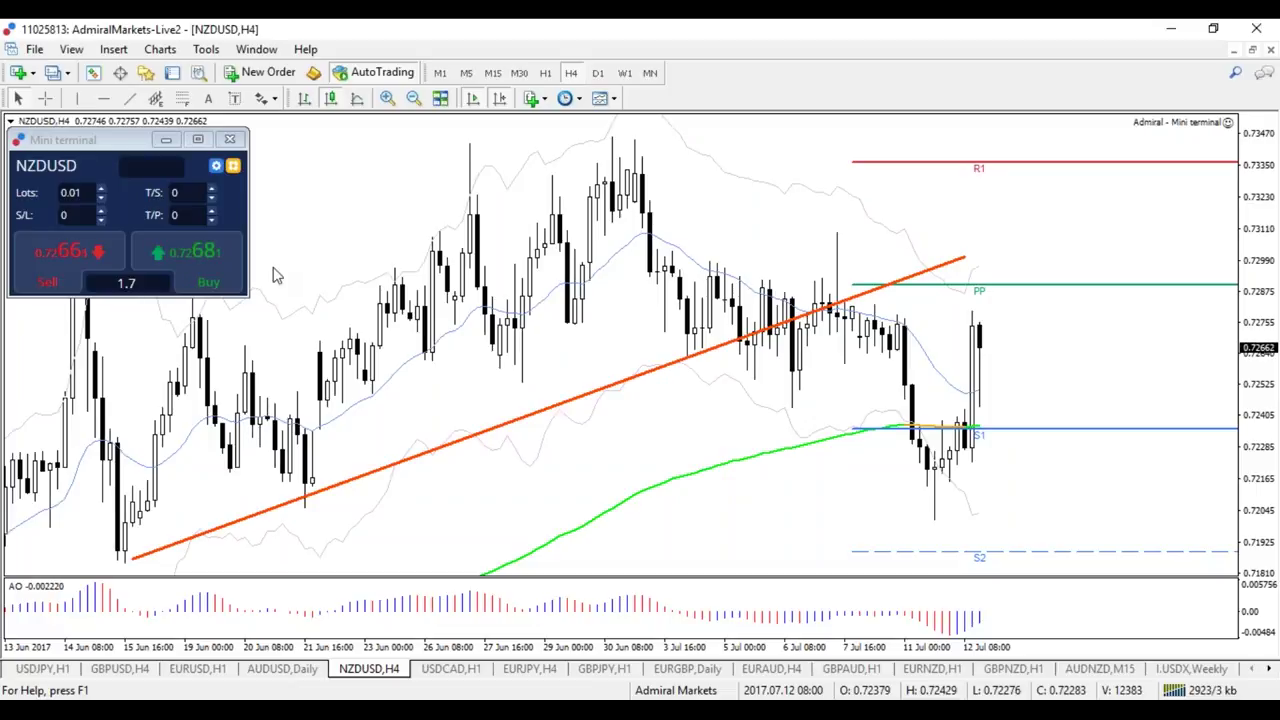
{"action": "left_click", "coordinate": [44, 98]}
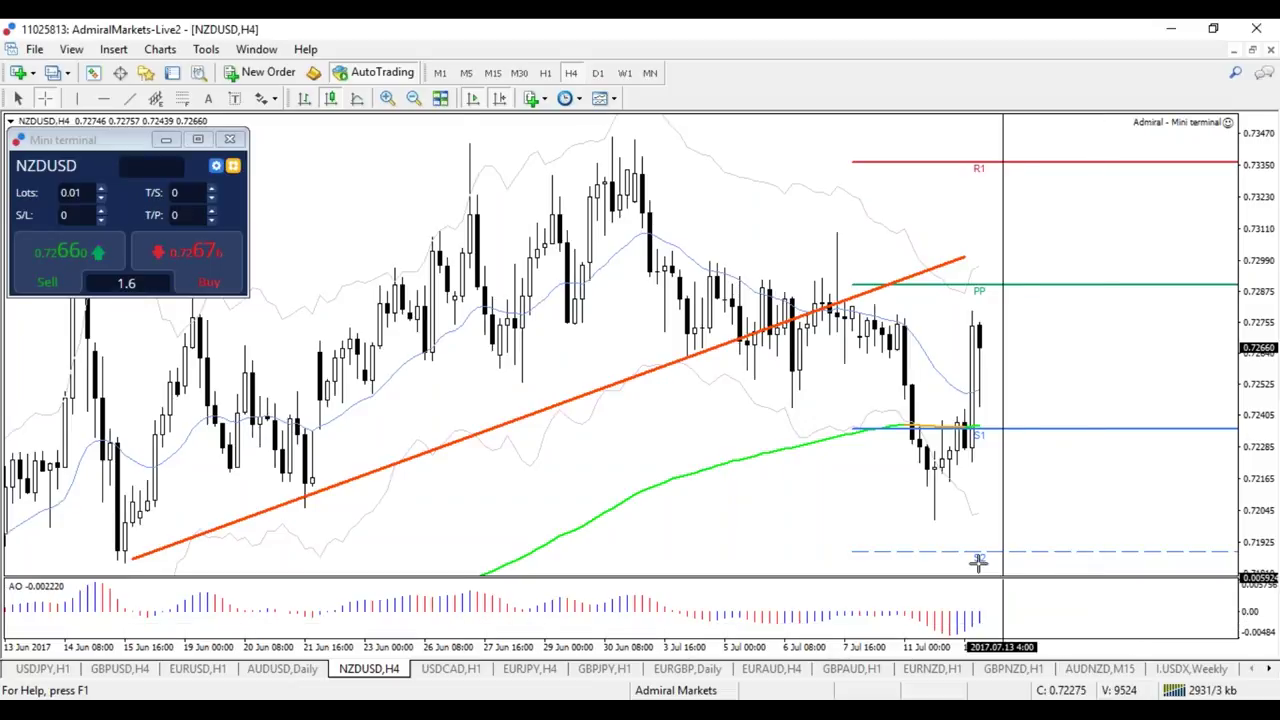
- On the H1 NZDUSD chart, sketch a temporary blue rising wave, and draw two parallel rising orange trend lines from the 11 July low
{"action": "left_click", "coordinate": [545, 73]}
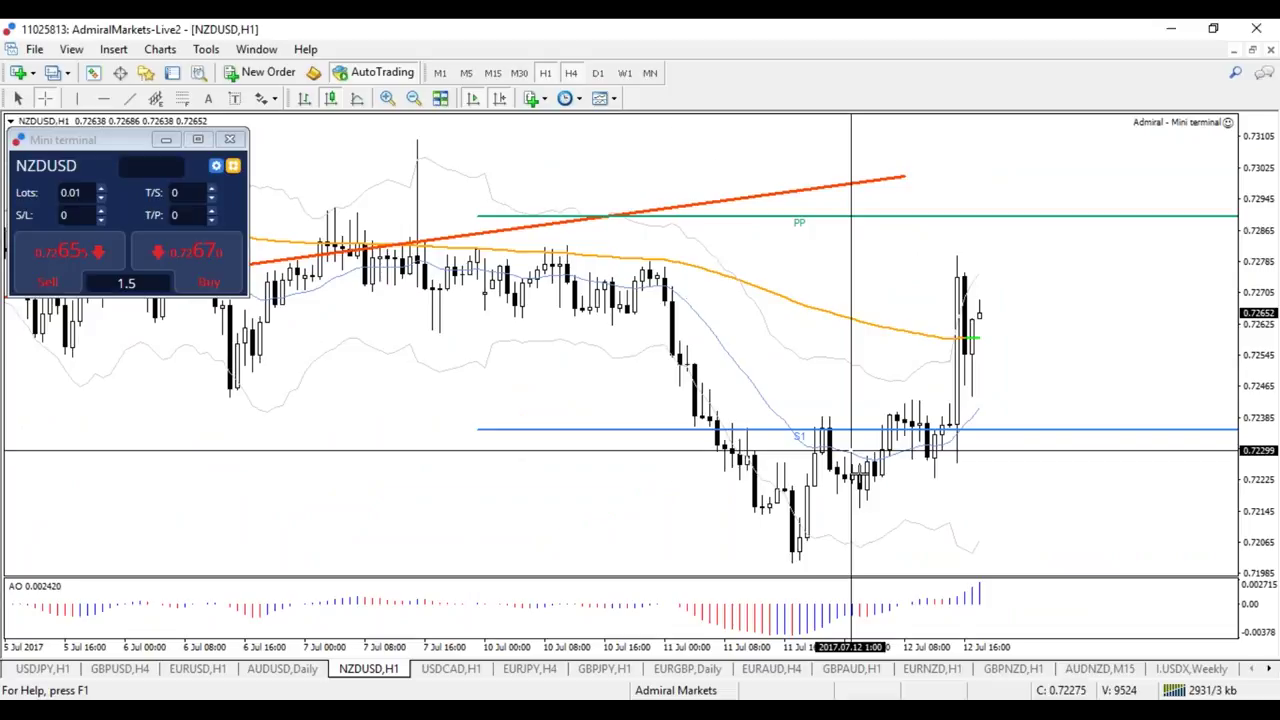
{"action": "mouse_move", "coordinate": [812, 492]}
{"action": "left_mouse_down"}
{"action": "mouse_move", "coordinate": [838, 470]}
{"action": "mouse_move", "coordinate": [1018, 430]}
{"action": "mouse_move", "coordinate": [1038, 412]}
{"action": "left_mouse_up"}
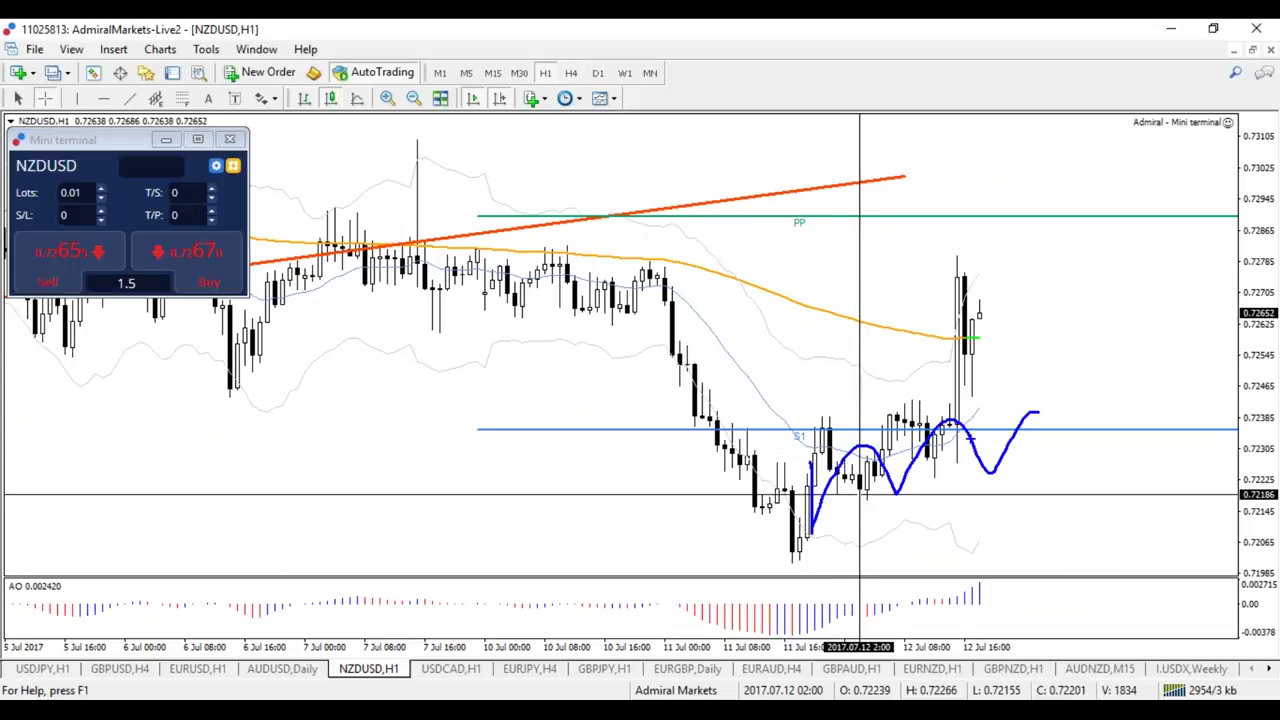
{"action": "left_click", "coordinate": [129, 98]}
{"action": "left_click_drag", "start_coordinate": [792, 565], "coordinate": [1070, 485]}
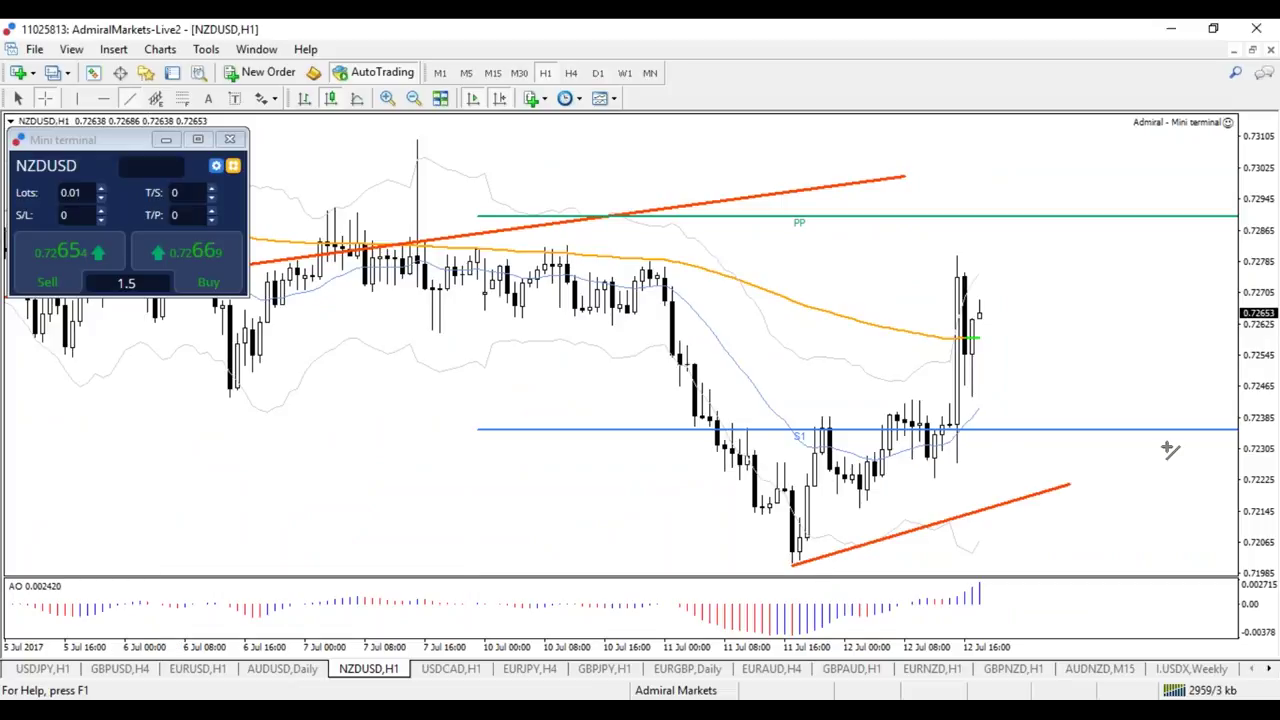
{"action": "left_click_drag", "start_coordinate": [1170, 450], "coordinate": [1166, 447]}
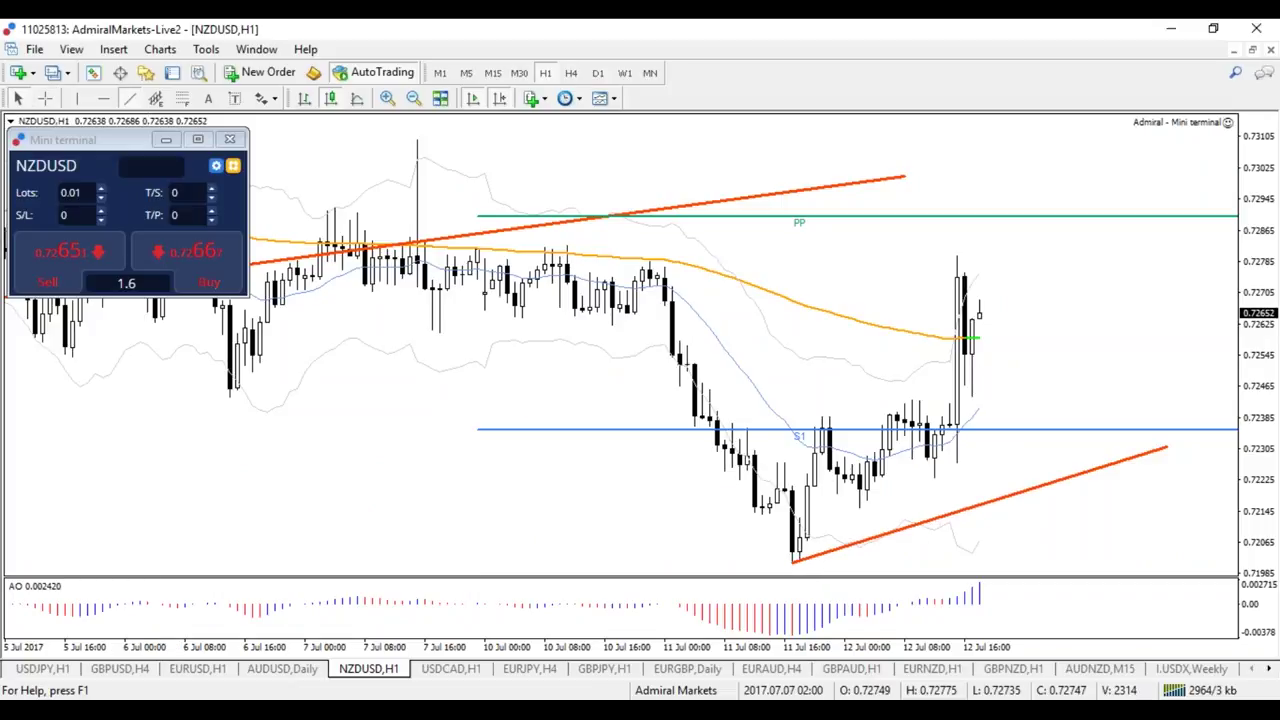
{"action": "left_click_drag", "start_coordinate": [980, 506], "coordinate": [980, 441]}
- Draw a Fibonacci retracement on NZDUSD from the 10 July high at 0.72825 to the 11 July low at 0.72005
{"action": "key", "text": "minus"}
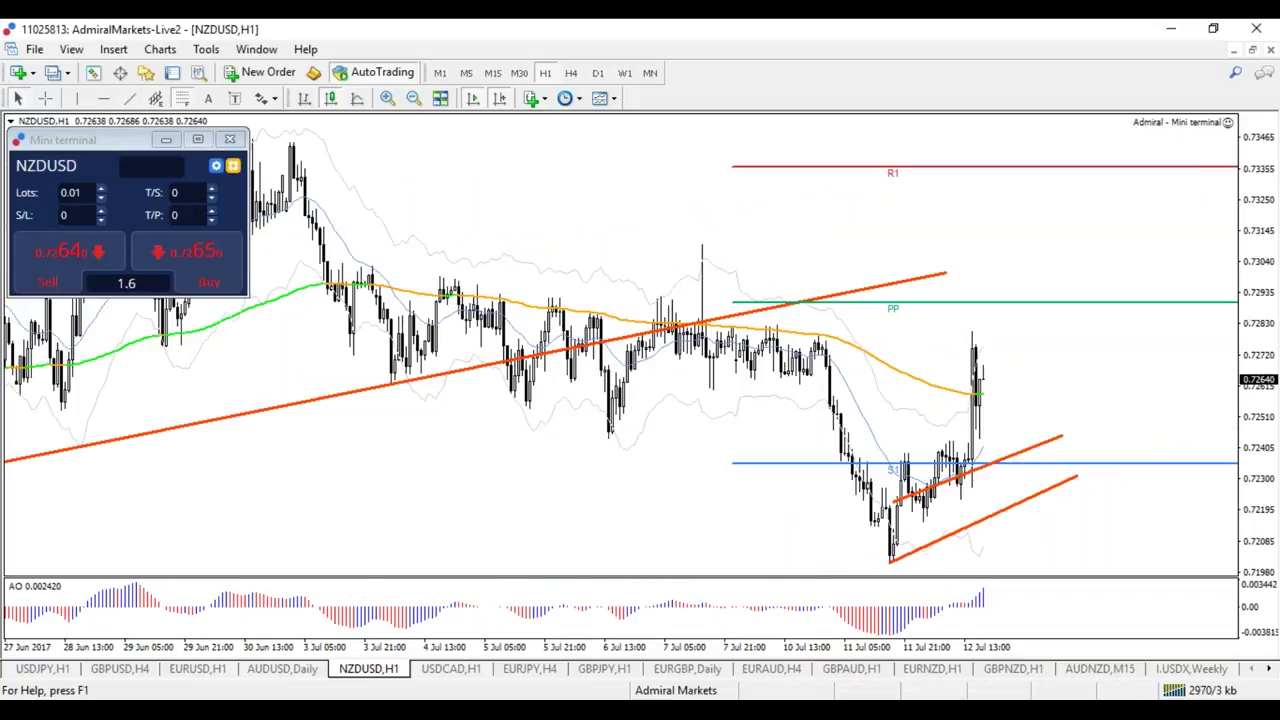
{"action": "left_click", "coordinate": [182, 98]}
{"action": "left_click_drag", "start_coordinate": [773, 320], "coordinate": [818, 573]}
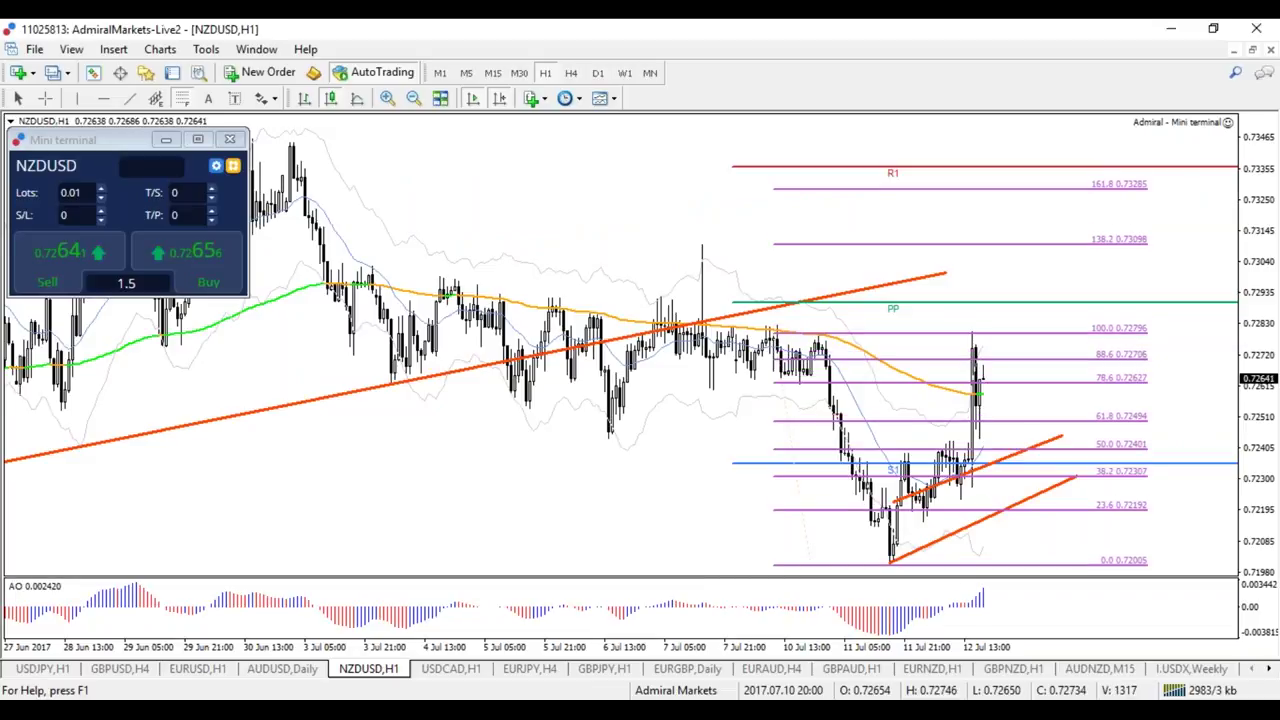
{"action": "left_click_drag", "start_coordinate": [775, 328], "coordinate": [779, 320]}
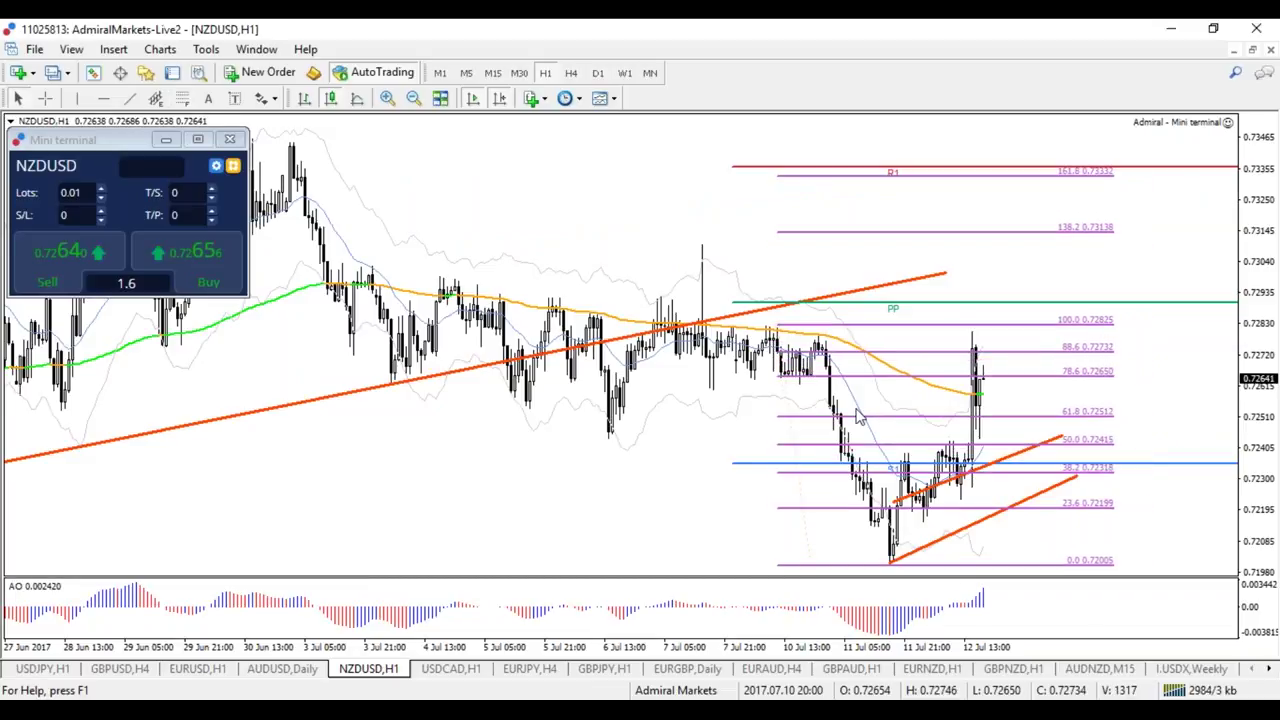
- Circle the 50.0 and 38.2 Fibonacci levels and mark the first upswing from the 11 July low in blue, erasing the sketches
{"action": "mouse_move", "coordinate": [1122, 467]}
{"action": "left_mouse_down"}
{"action": "mouse_move", "coordinate": [1048, 472]}
{"action": "mouse_move", "coordinate": [1141, 480]}
{"action": "mouse_move", "coordinate": [1045, 445]}
{"action": "mouse_move", "coordinate": [1110, 446]}
{"action": "left_mouse_up"}
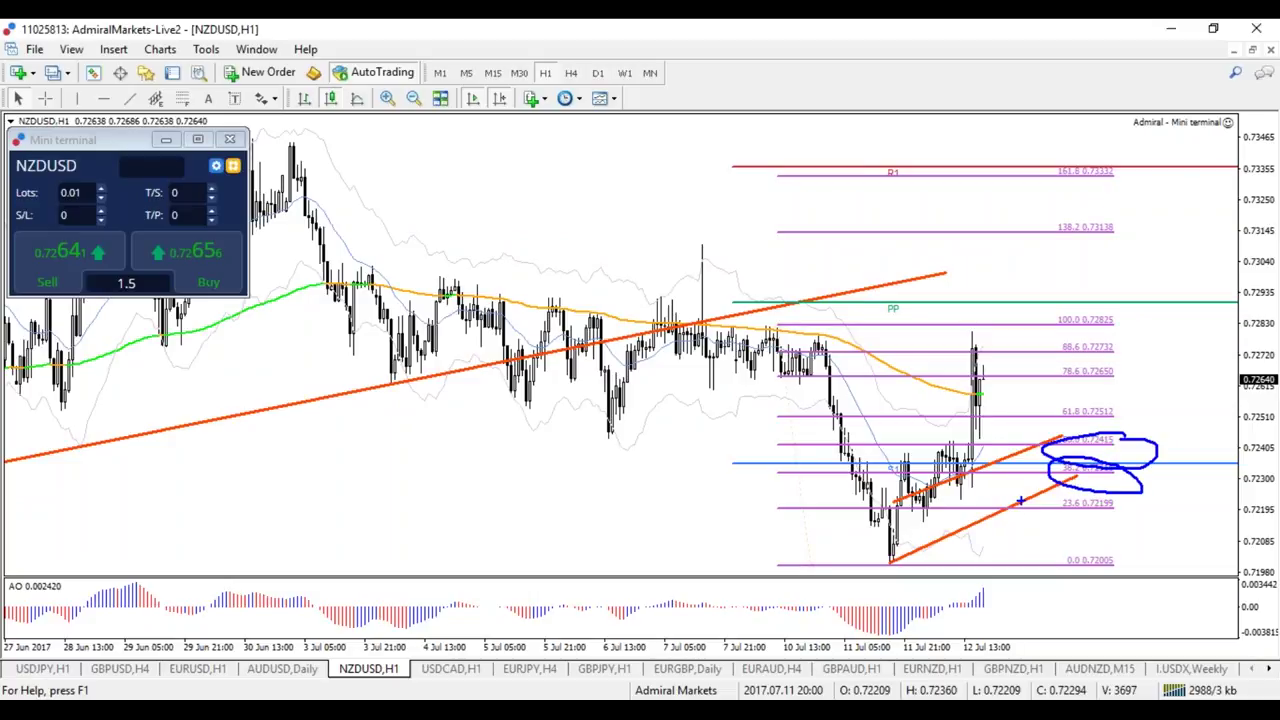
{"action": "key", "text": "e"}
{"action": "mouse_move", "coordinate": [922, 458]}
{"action": "left_mouse_down"}
{"action": "mouse_move", "coordinate": [950, 472]}
{"action": "mouse_move", "coordinate": [920, 455]}
{"action": "left_mouse_up"}
{"action": "left_click_drag", "start_coordinate": [893, 557], "coordinate": [914, 466]}
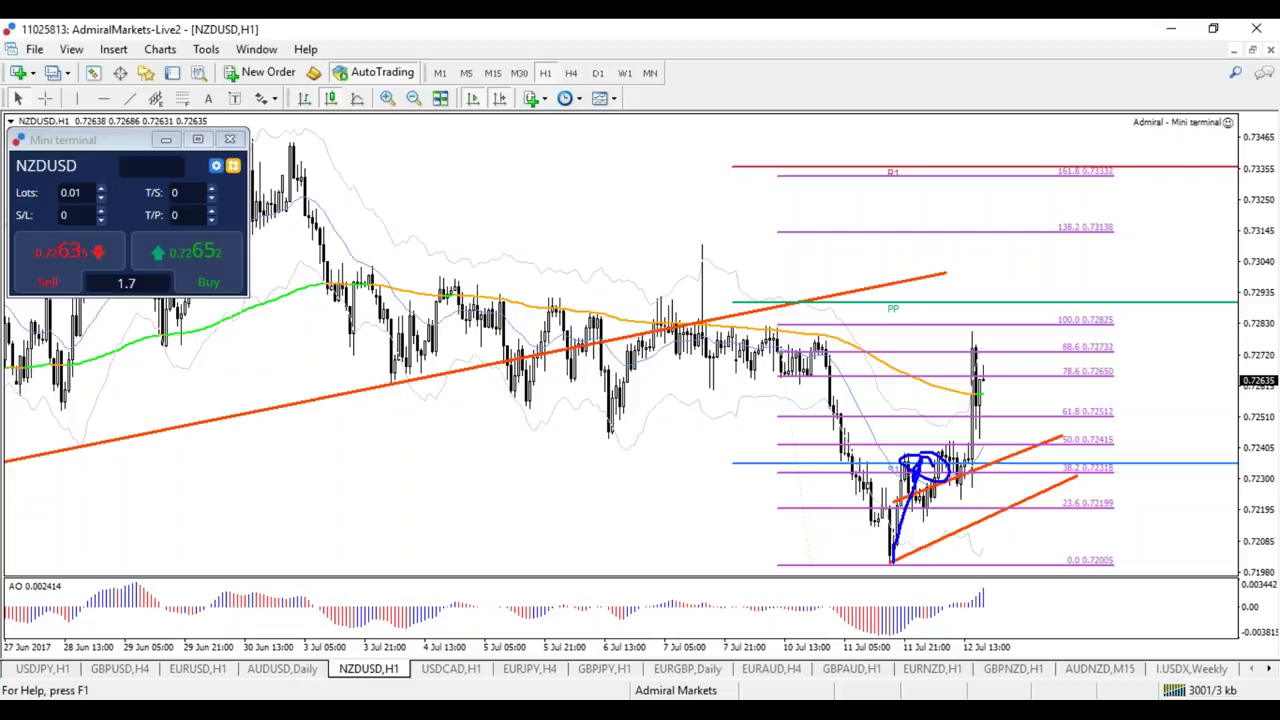
{"action": "key", "text": "e"}
- Mark the rise from the 11 July NZDUSD low with a blue wave, a green box and a green circle, and clear the drawings
{"action": "mouse_move", "coordinate": [893, 557]}
{"action": "left_mouse_down"}
{"action": "mouse_move", "coordinate": [930, 517]}
{"action": "mouse_move", "coordinate": [970, 545]}
{"action": "mouse_move", "coordinate": [995, 494]}
{"action": "mouse_move", "coordinate": [1031, 522]}
{"action": "mouse_move", "coordinate": [1043, 480]}
{"action": "mouse_move", "coordinate": [1086, 493]}
{"action": "mouse_move", "coordinate": [1093, 466]}
{"action": "left_mouse_up"}
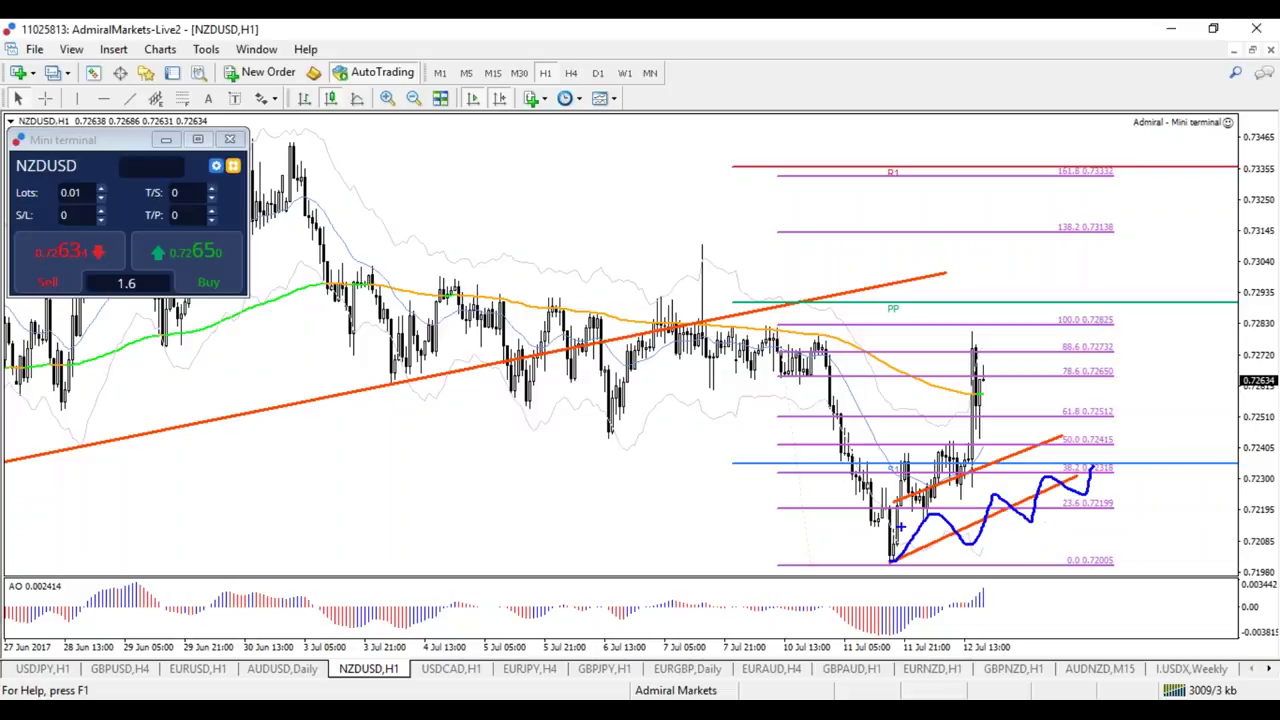
{"action": "left_click_drag", "start_coordinate": [910, 454], "coordinate": [898, 550]}
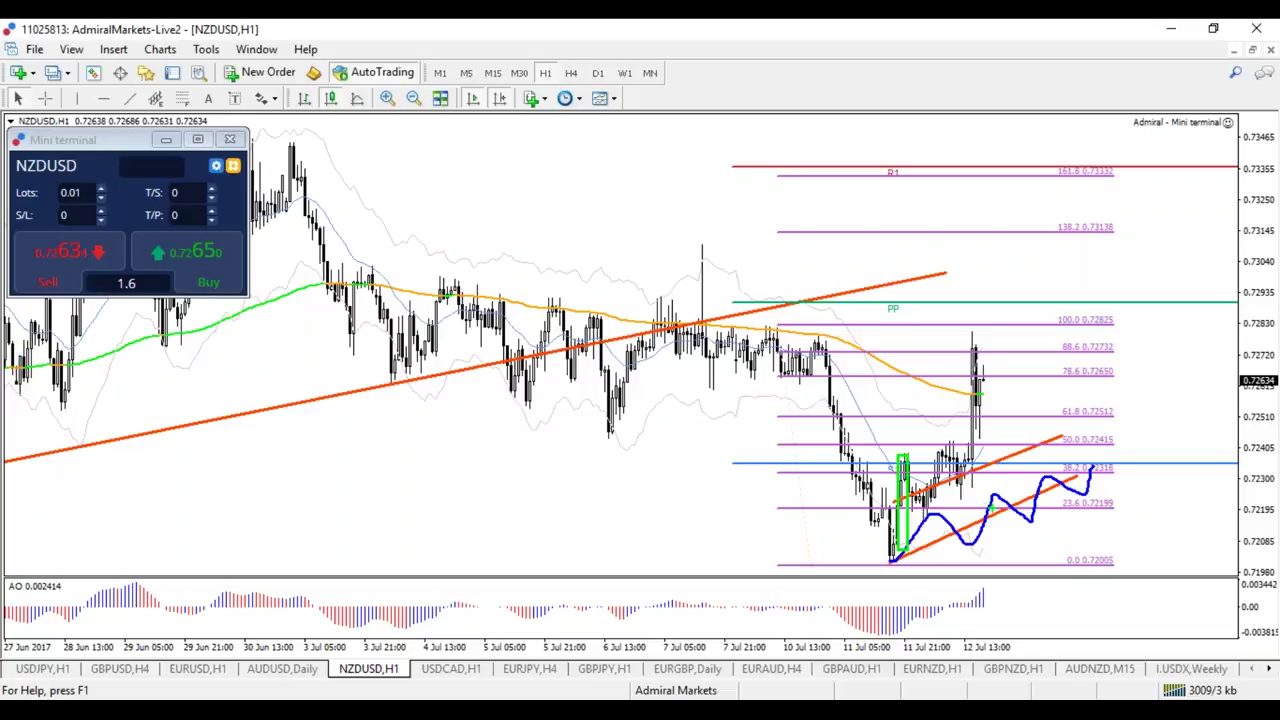
{"action": "key", "text": "Escape"}
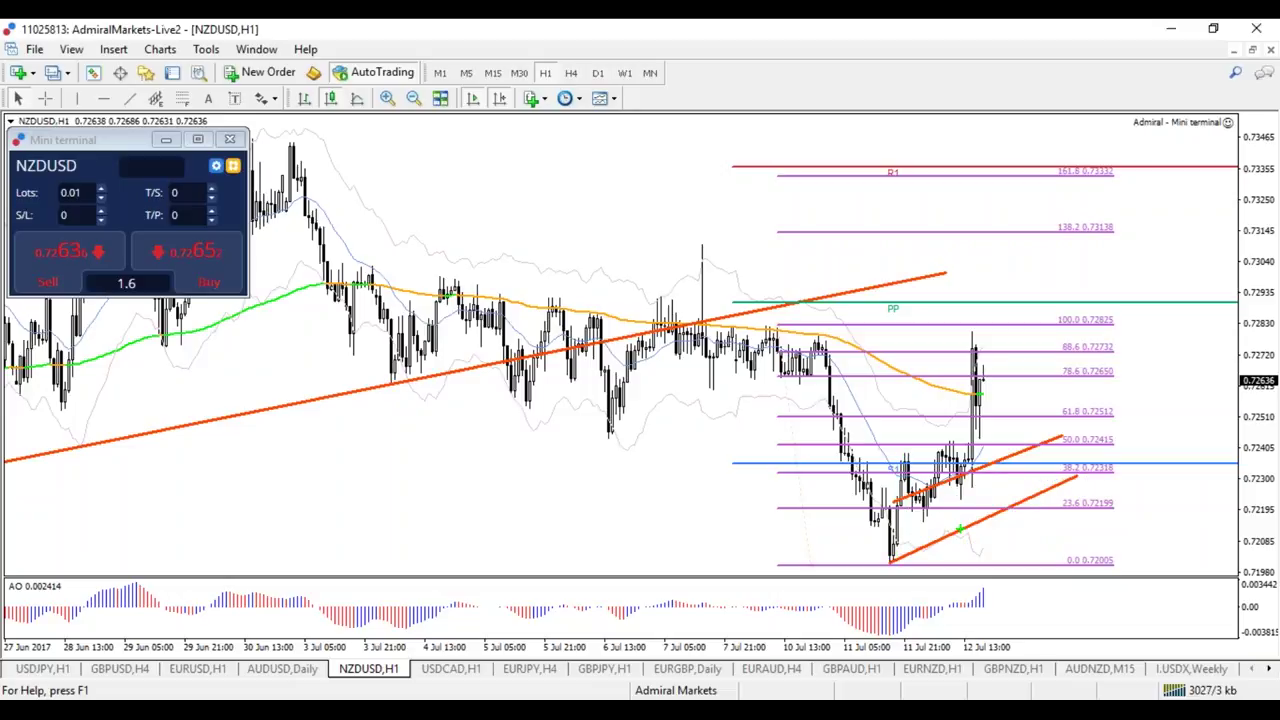
{"action": "mouse_move", "coordinate": [964, 462]}
{"action": "left_mouse_down"}
{"action": "mouse_move", "coordinate": [889, 490]}
{"action": "mouse_move", "coordinate": [886, 580]}
{"action": "mouse_move", "coordinate": [960, 454]}
{"action": "left_mouse_up"}
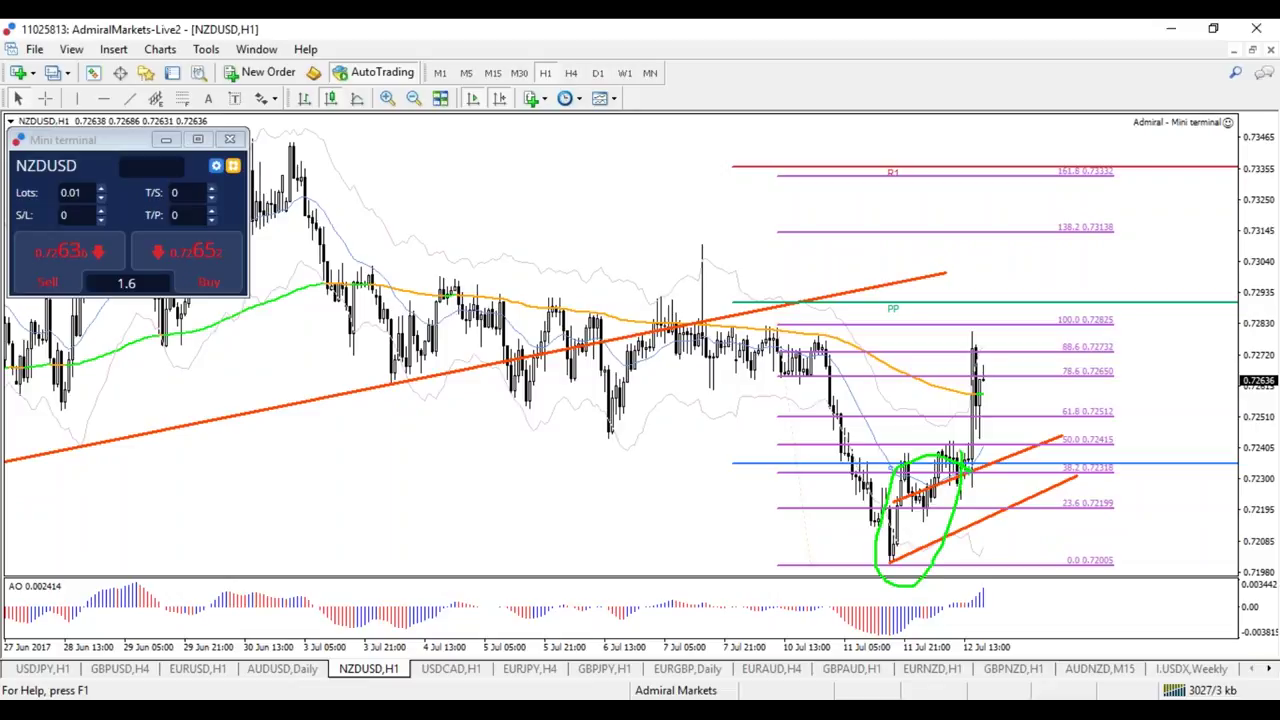
{"action": "key", "text": "Escape"}
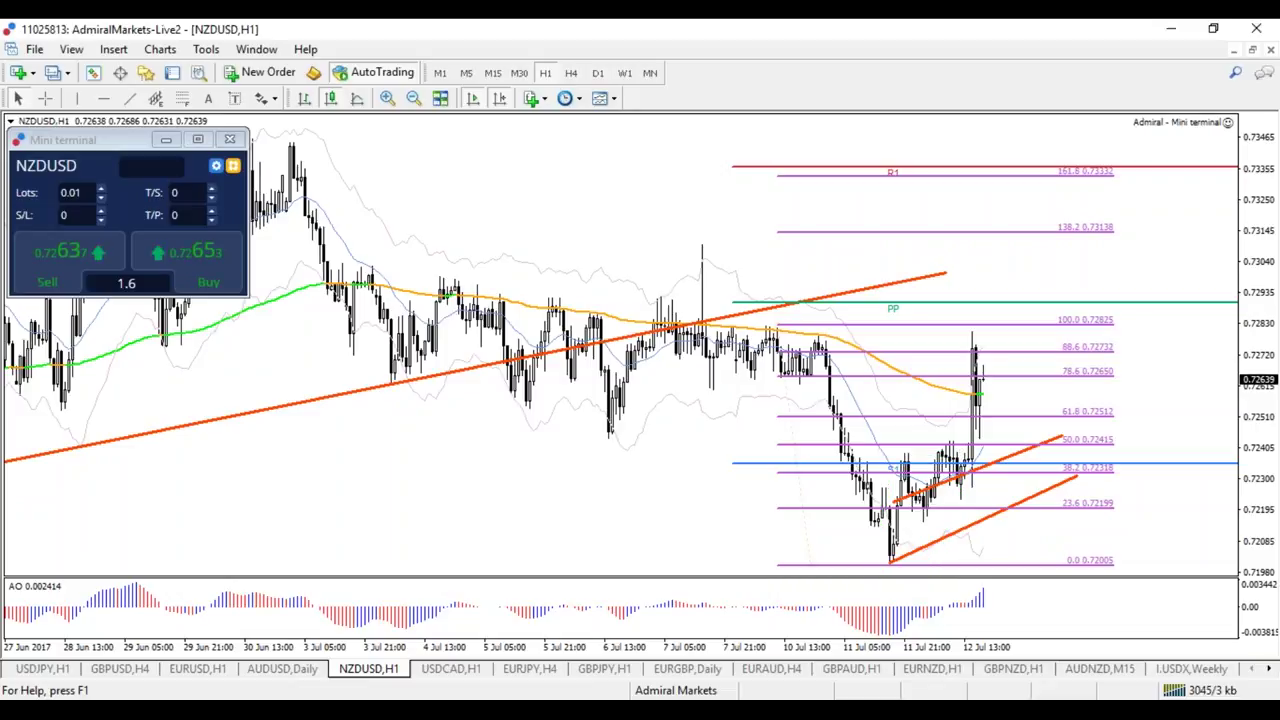
- Examine the NZDUSD Fibonacci levels and trend lines on the H4 chart, and return to H1
{"action": "left_click", "coordinate": [571, 73]}
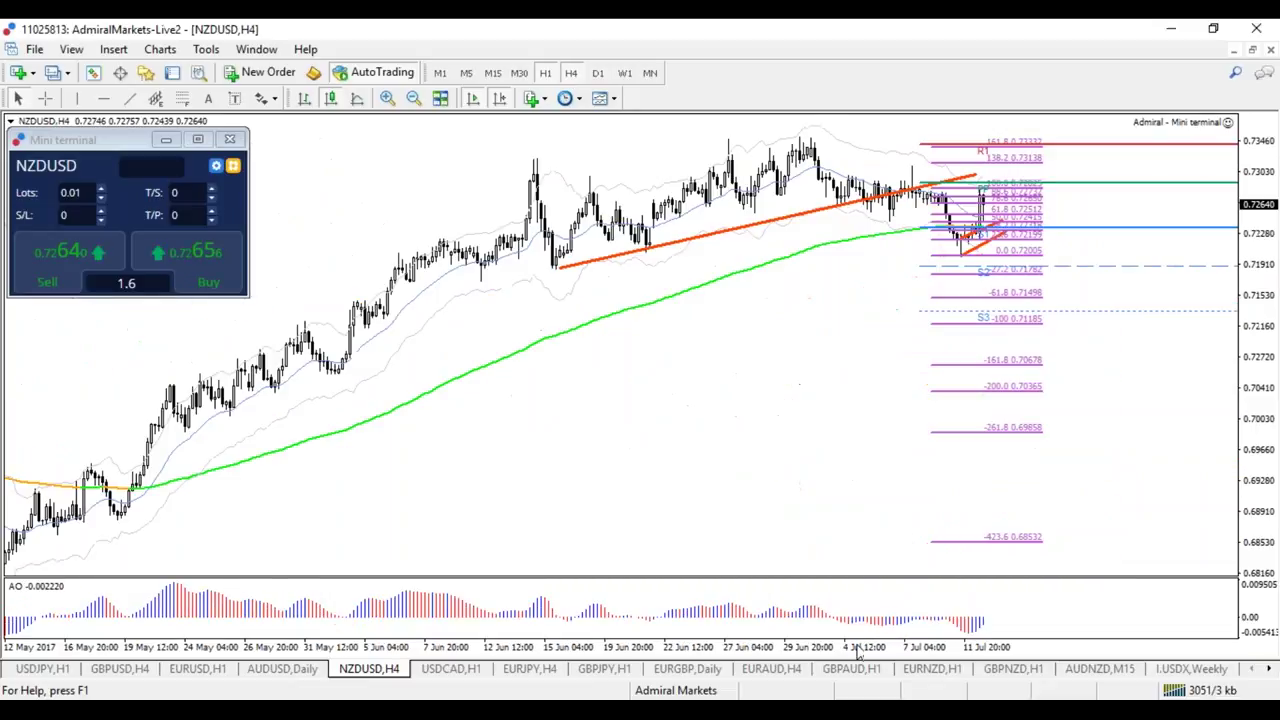
{"action": "key", "text": "plus"}
{"action": "key", "text": "plus"}
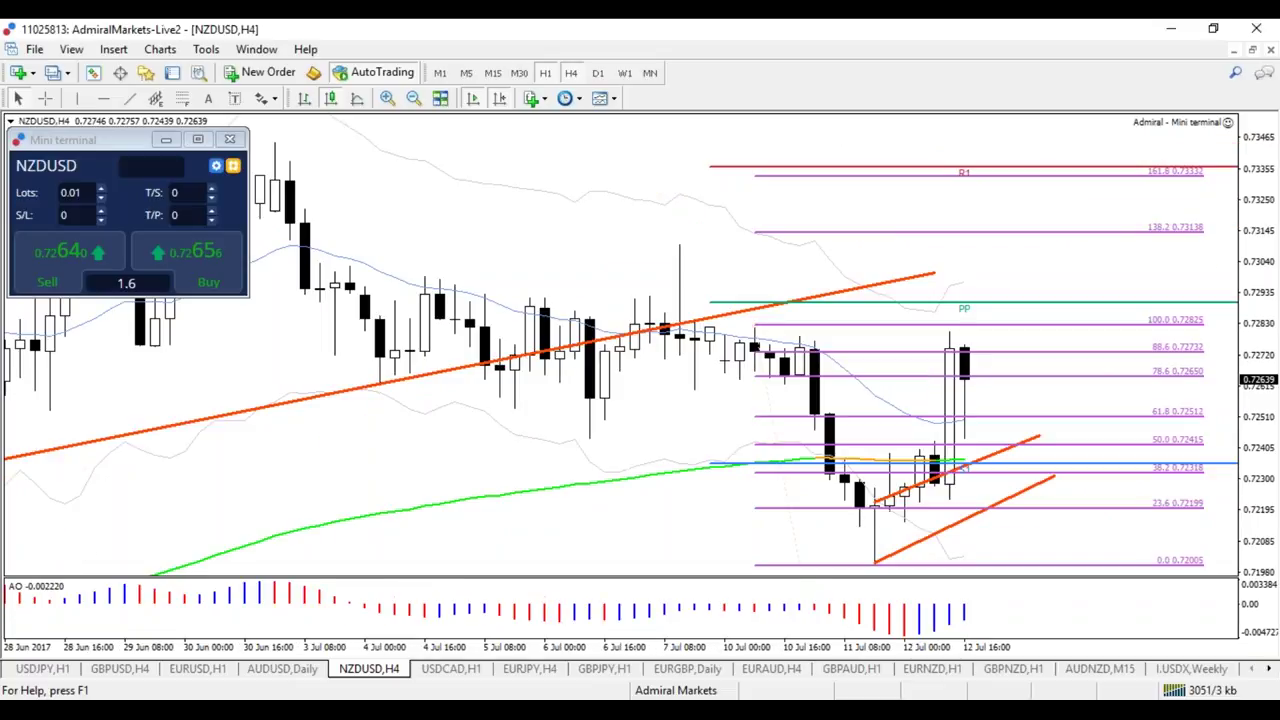
{"action": "left_click", "coordinate": [544, 73]}
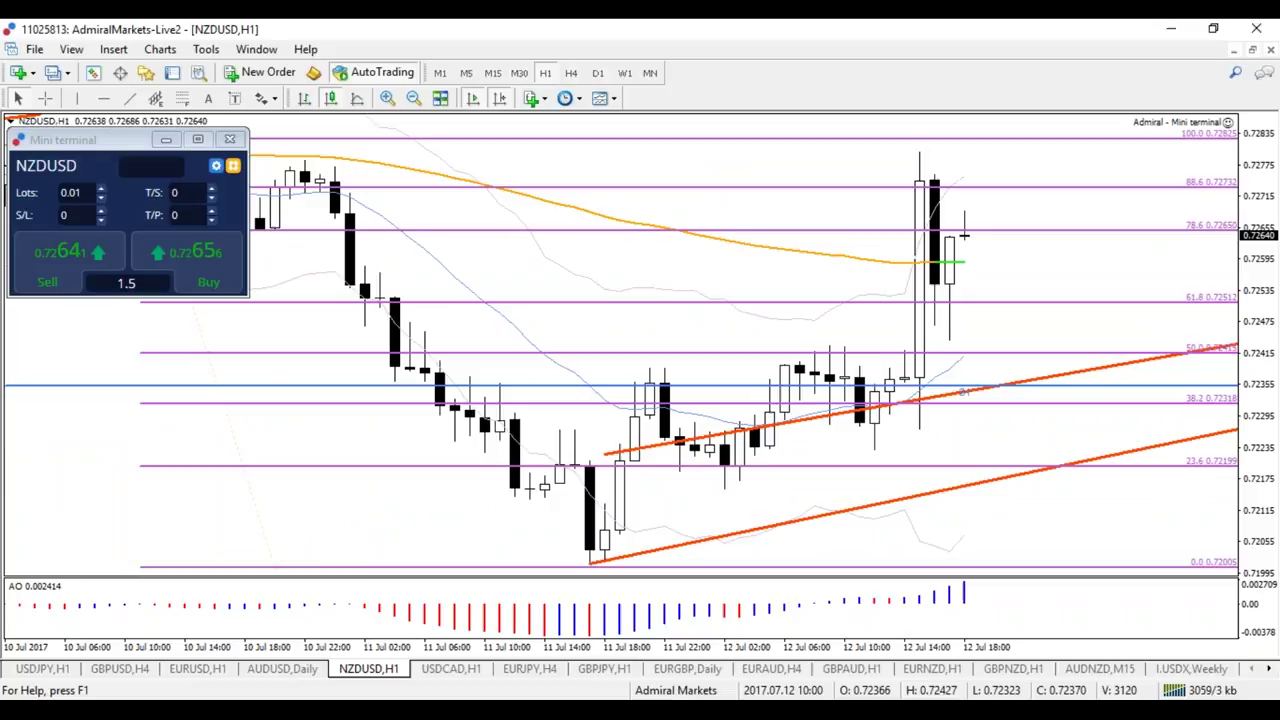
{"action": "key", "text": "minus"}
{"action": "key", "text": "minus"}
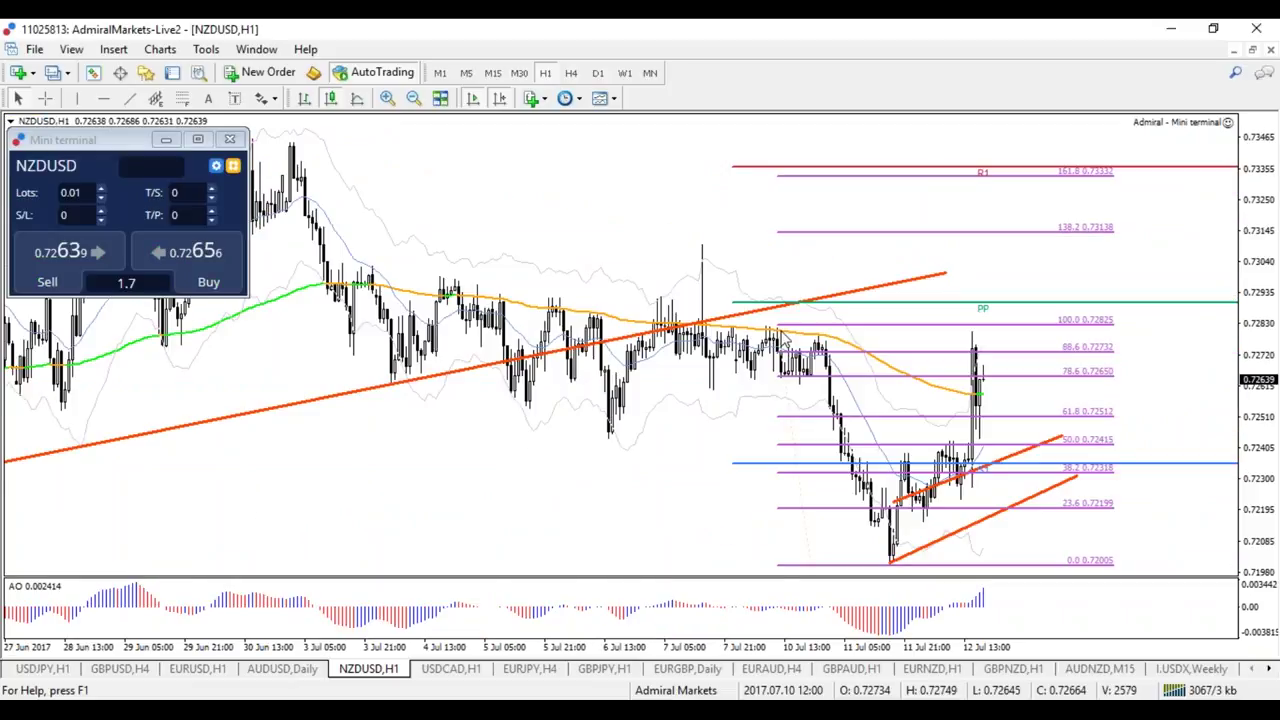
- Delete the Fibonacci retracement from the NZDUSD chart, and switch the chart to H4
{"action": "right_click", "coordinate": [775, 243]}
{"action": "left_click", "coordinate": [571, 73]}
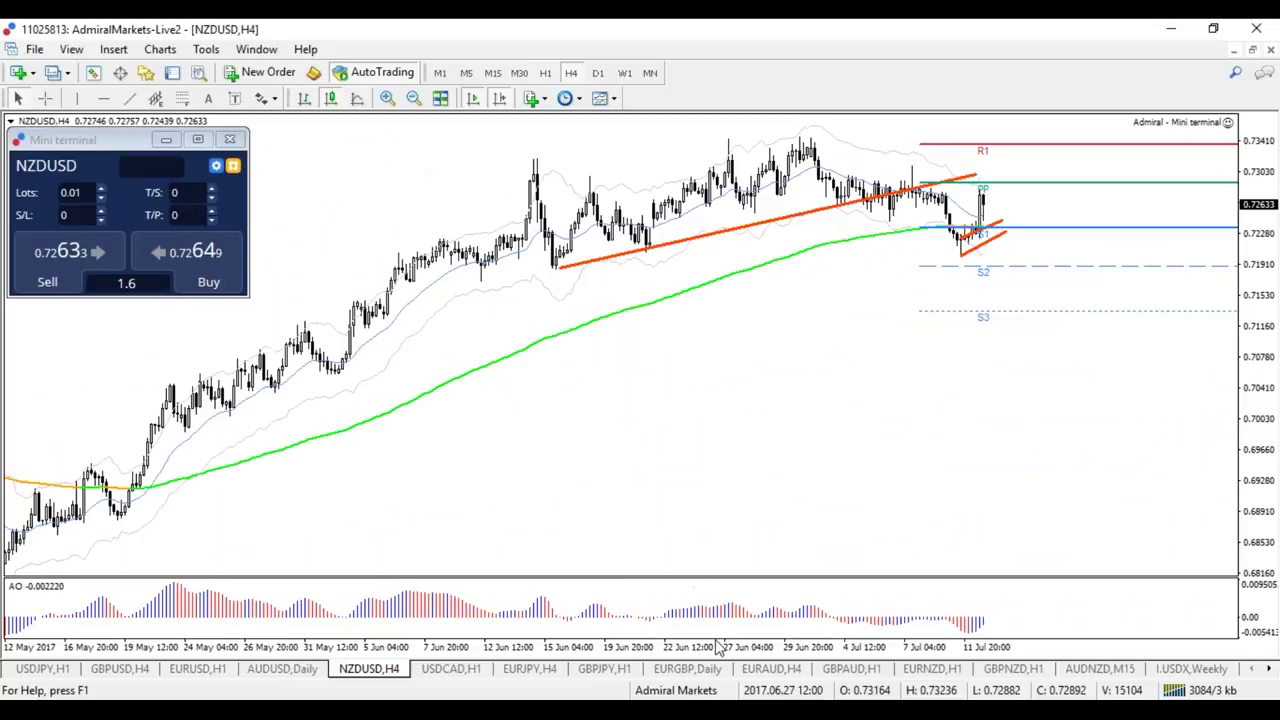
{"action": "key", "text": "plus"}
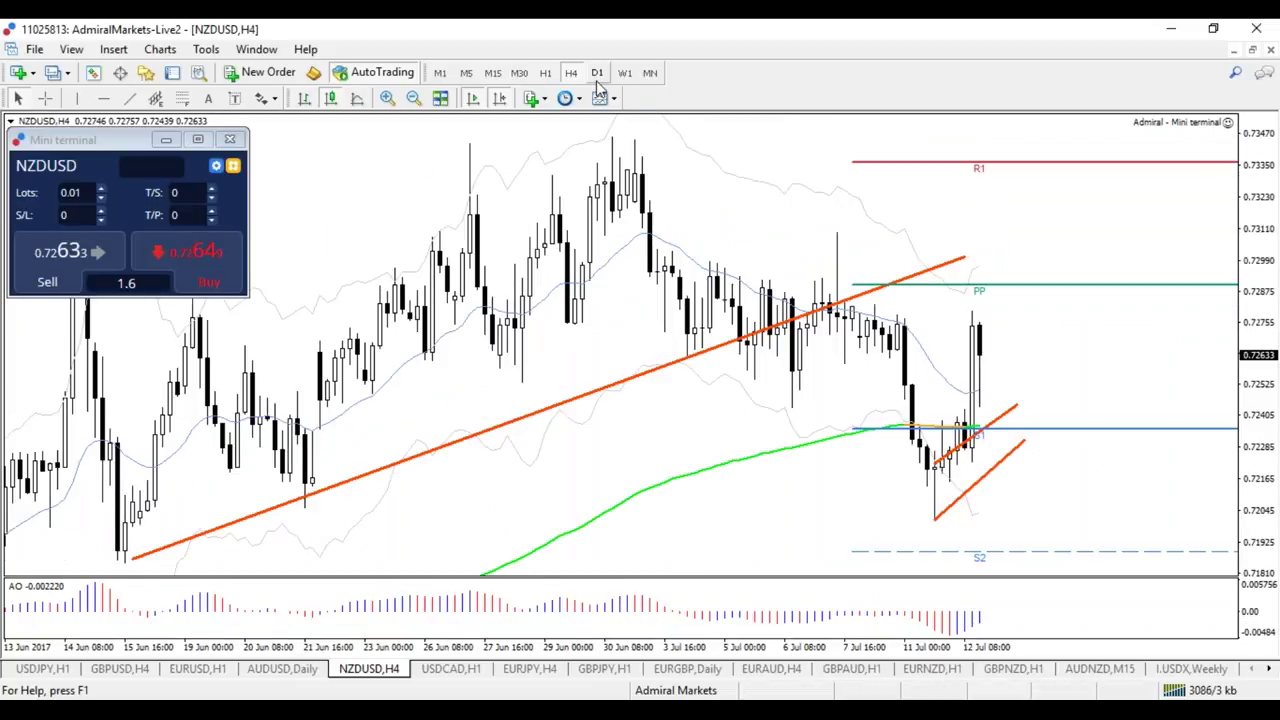
- Review the NZDUSD trend lines on the Daily chart, and open the AUDNZD M15 chart
{"action": "left_click", "coordinate": [597, 73]}
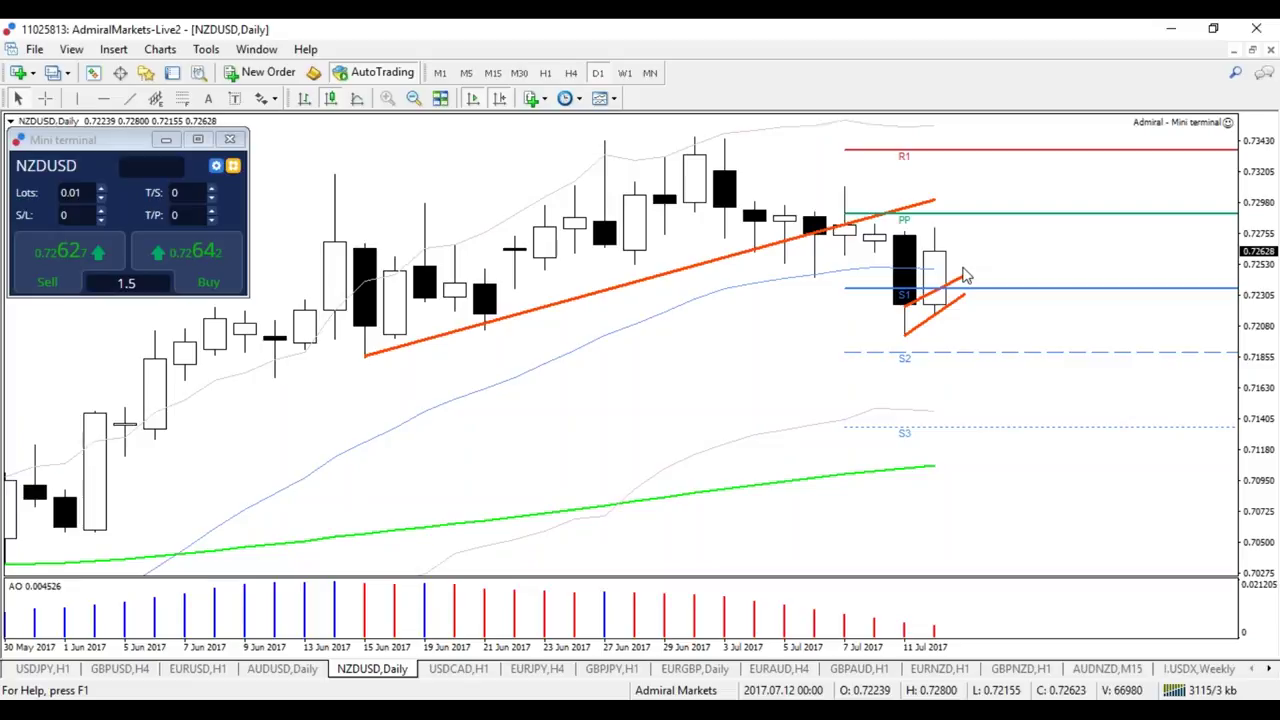
{"action": "left_click", "coordinate": [1107, 668]}
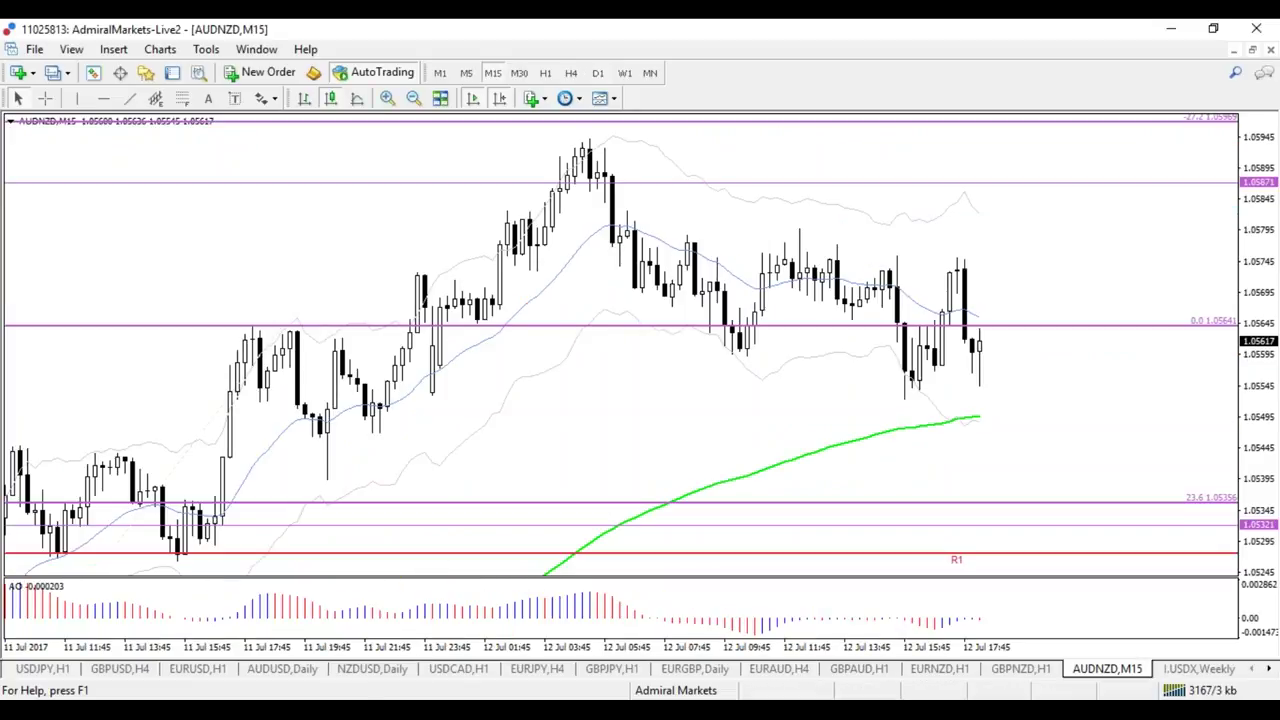
- Switch AUDNZD to H1, circle its two recent pullbacks in red, add blue arrows for upward moves, and clear the drawings
{"action": "left_click_drag", "start_coordinate": [955, 140], "coordinate": [950, 142]}
{"action": "key", "text": "e"}
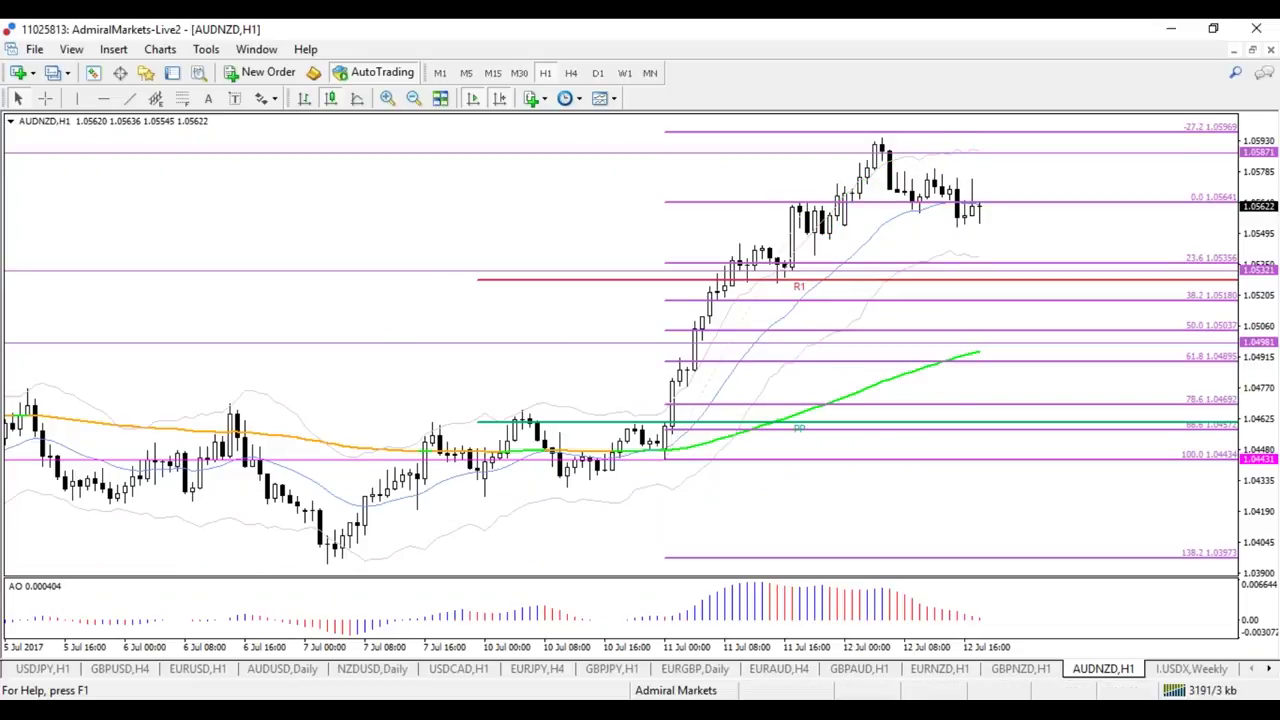
{"action": "mouse_move", "coordinate": [814, 204]}
{"action": "left_mouse_down"}
{"action": "mouse_move", "coordinate": [838, 219]}
{"action": "mouse_move", "coordinate": [828, 255]}
{"action": "mouse_move", "coordinate": [830, 214]}
{"action": "mouse_move", "coordinate": [885, 285]}
{"action": "mouse_move", "coordinate": [942, 145]}
{"action": "mouse_move", "coordinate": [955, 152]}
{"action": "mouse_move", "coordinate": [850, 172]}
{"action": "mouse_move", "coordinate": [870, 143]}
{"action": "mouse_move", "coordinate": [877, 154]}
{"action": "left_mouse_up"}
{"action": "key", "text": "b"}
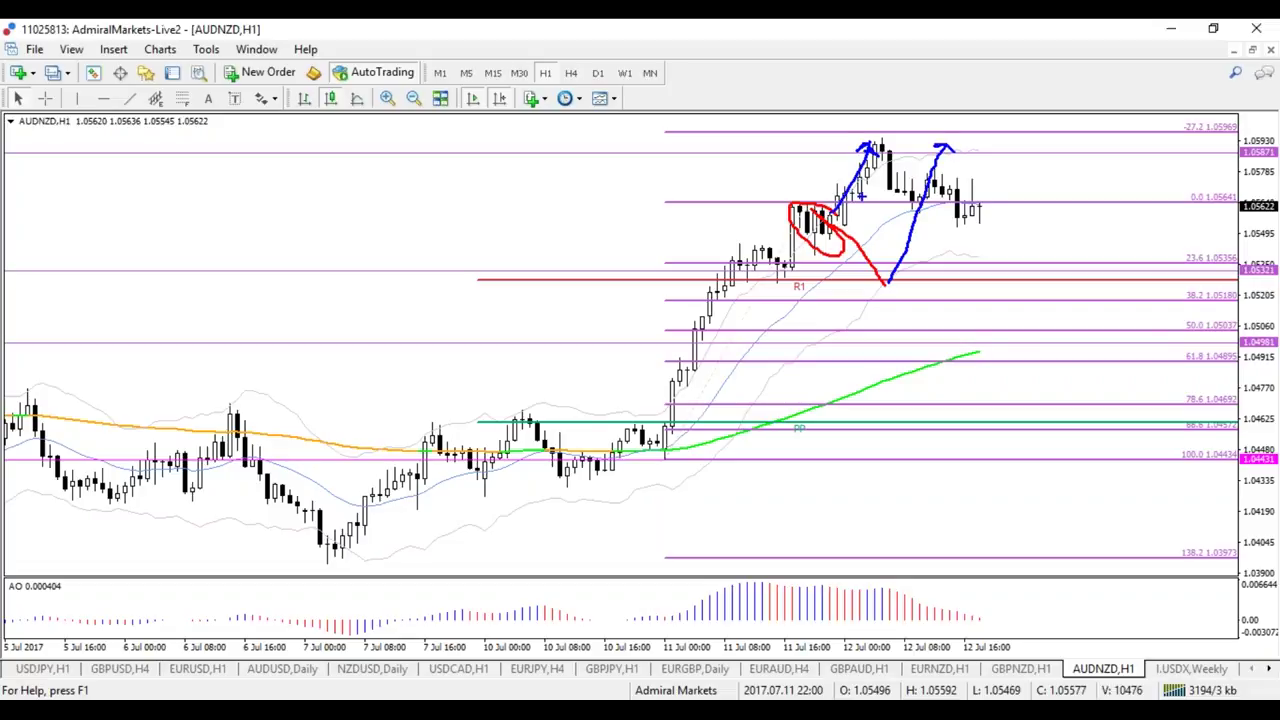
{"action": "mouse_move", "coordinate": [1010, 230]}
{"action": "left_mouse_down"}
{"action": "mouse_move", "coordinate": [866, 130]}
{"action": "mouse_move", "coordinate": [1002, 240]}
{"action": "mouse_move", "coordinate": [1015, 230]}
{"action": "left_mouse_up"}
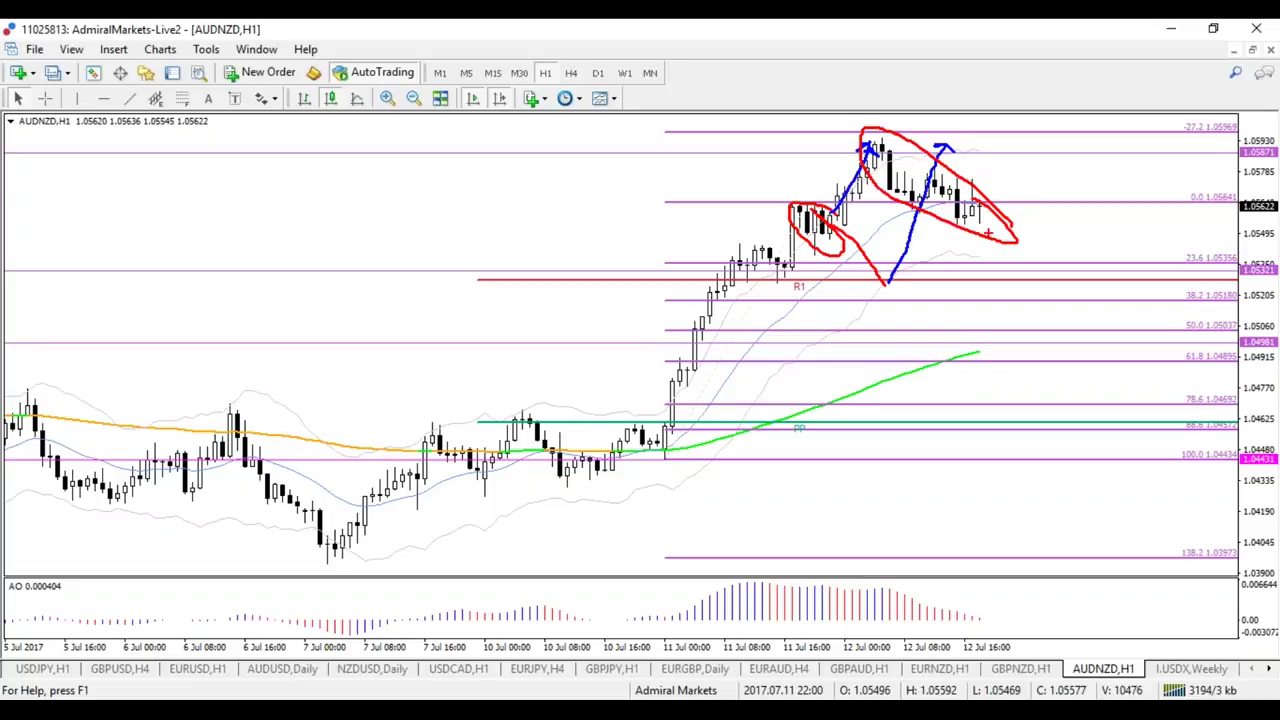
{"action": "key", "text": "Escape"}
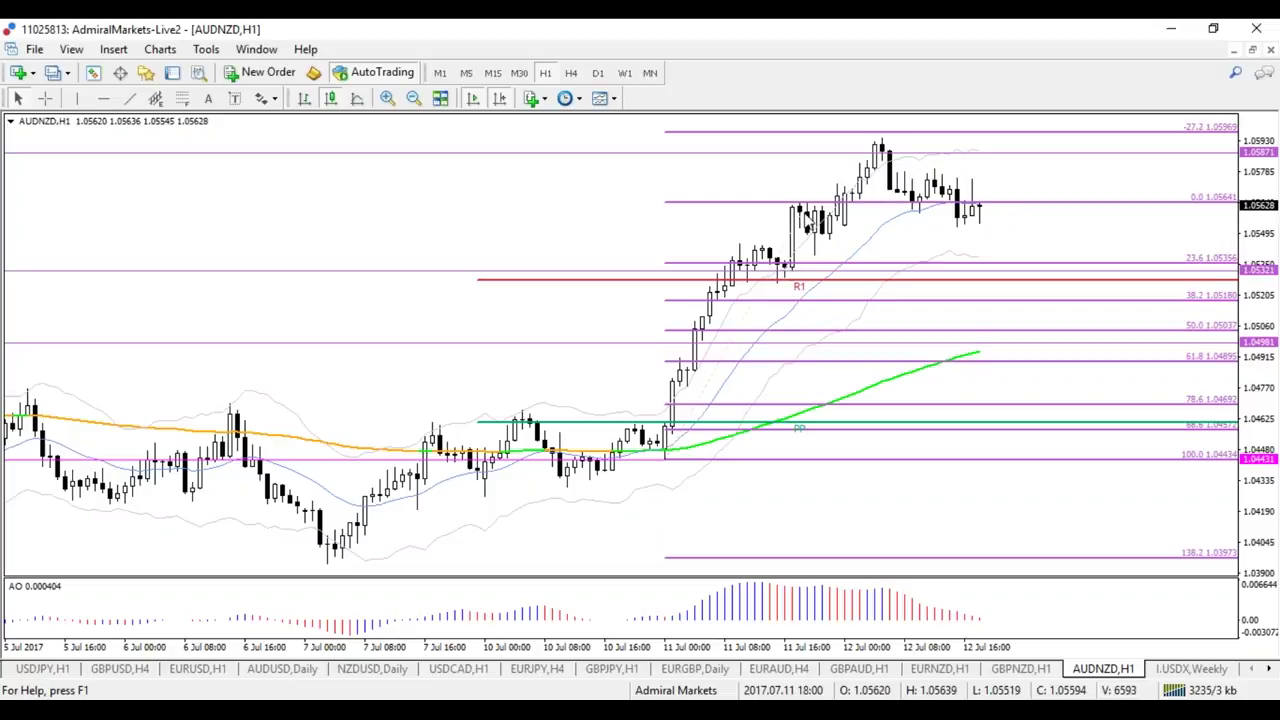
- Extend the AUDNZD Fibonacci retracement to the 12 July high at 1.05941, and review the H4, Daily and Weekly charts before returning to H1
{"action": "left_click_drag", "start_coordinate": [808, 220], "coordinate": [880, 140]}
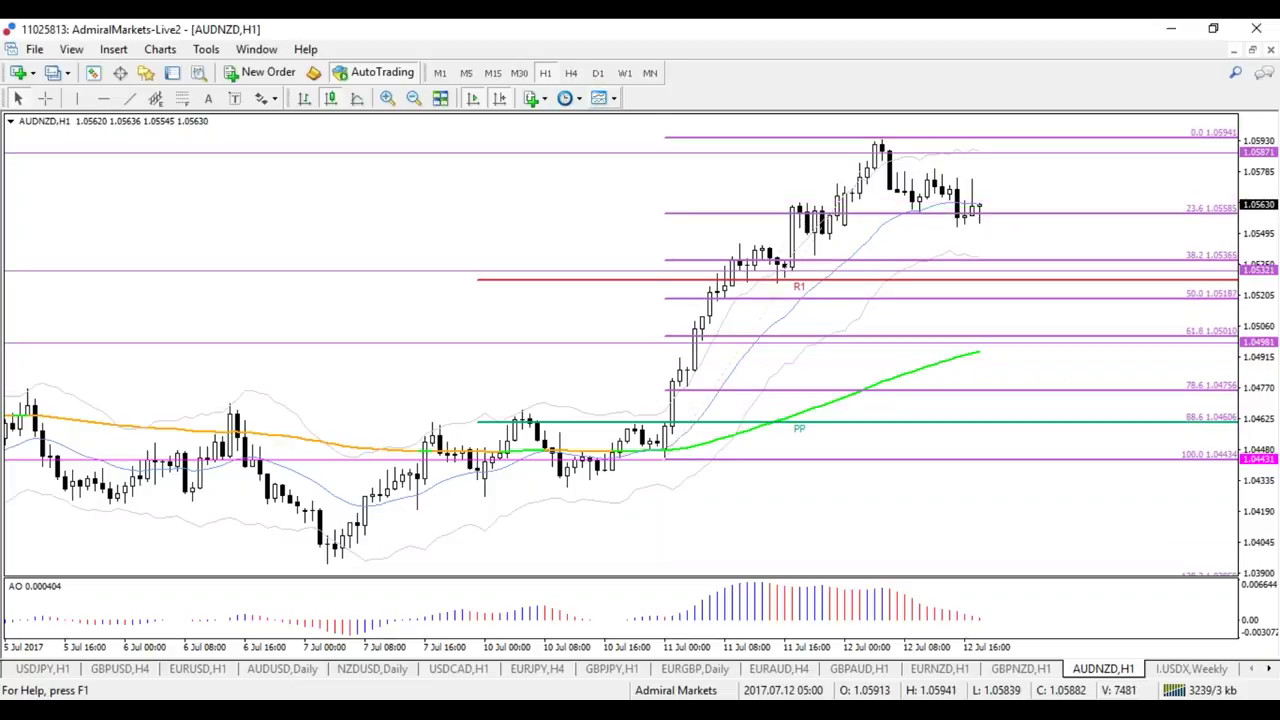
{"action": "left_click", "coordinate": [566, 76]}
{"action": "left_click", "coordinate": [598, 74]}
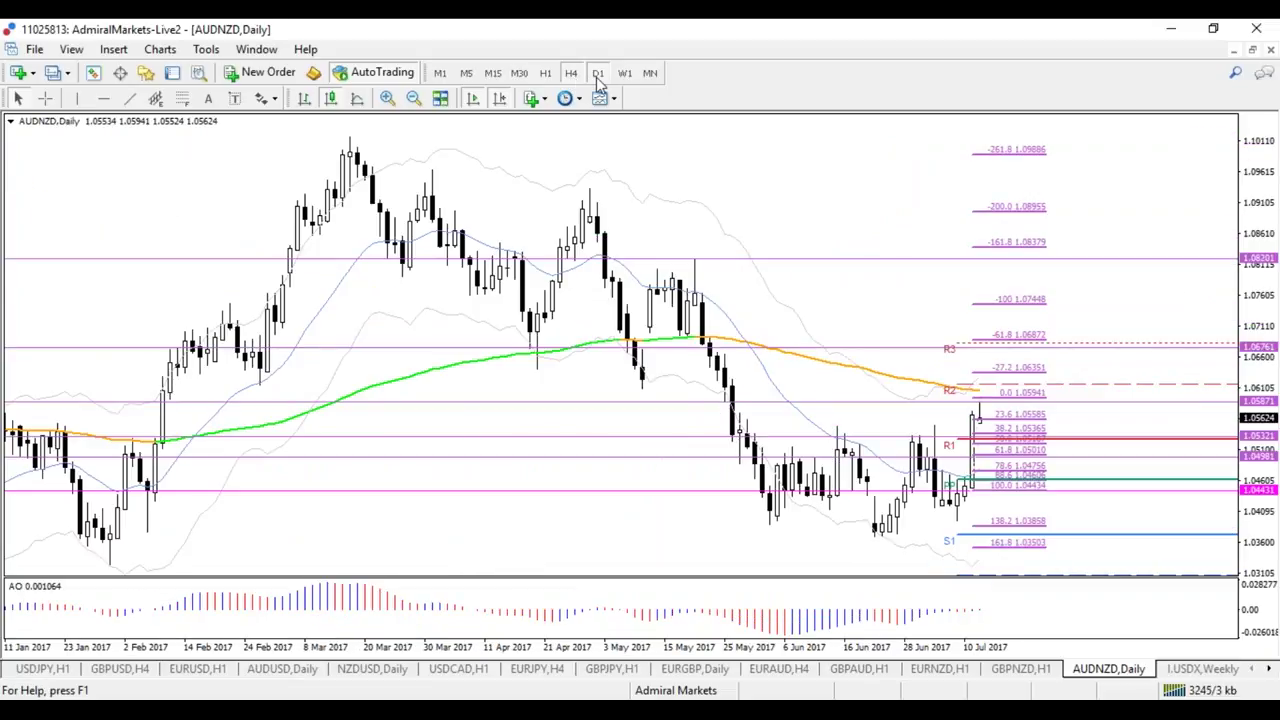
{"action": "left_click", "coordinate": [622, 74]}
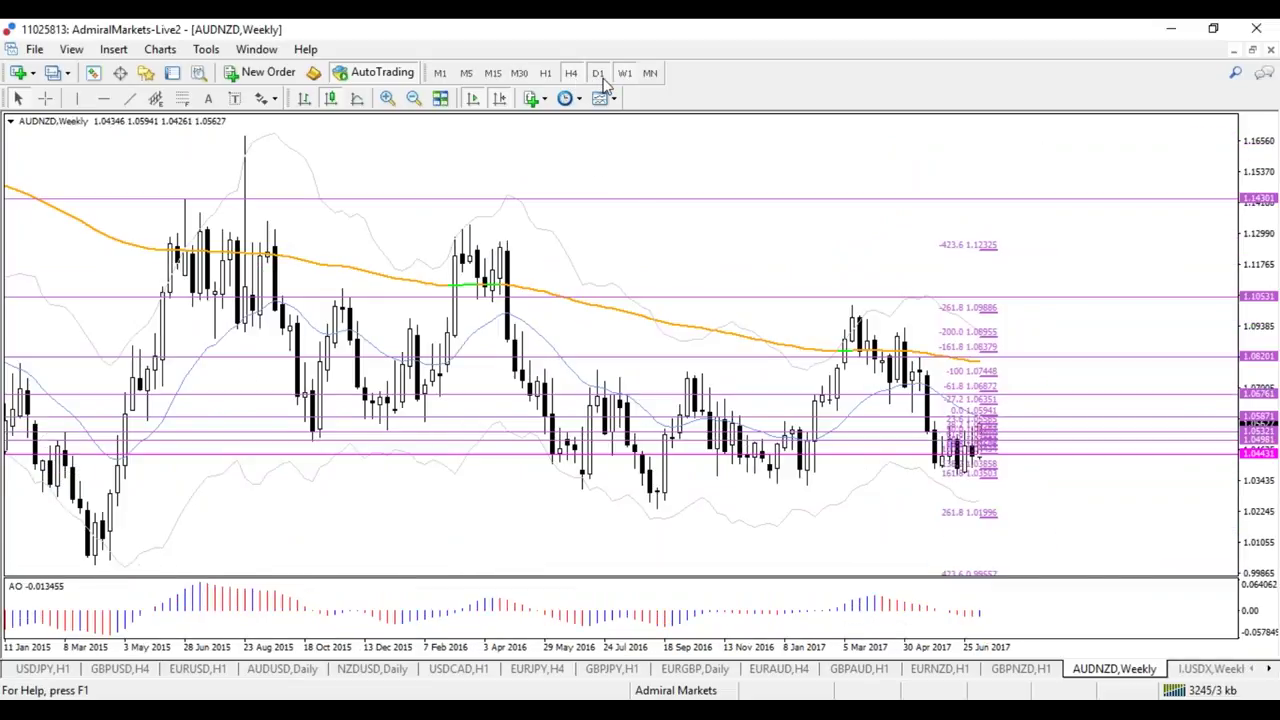
{"action": "left_click", "coordinate": [598, 74]}
{"action": "left_click", "coordinate": [571, 74]}
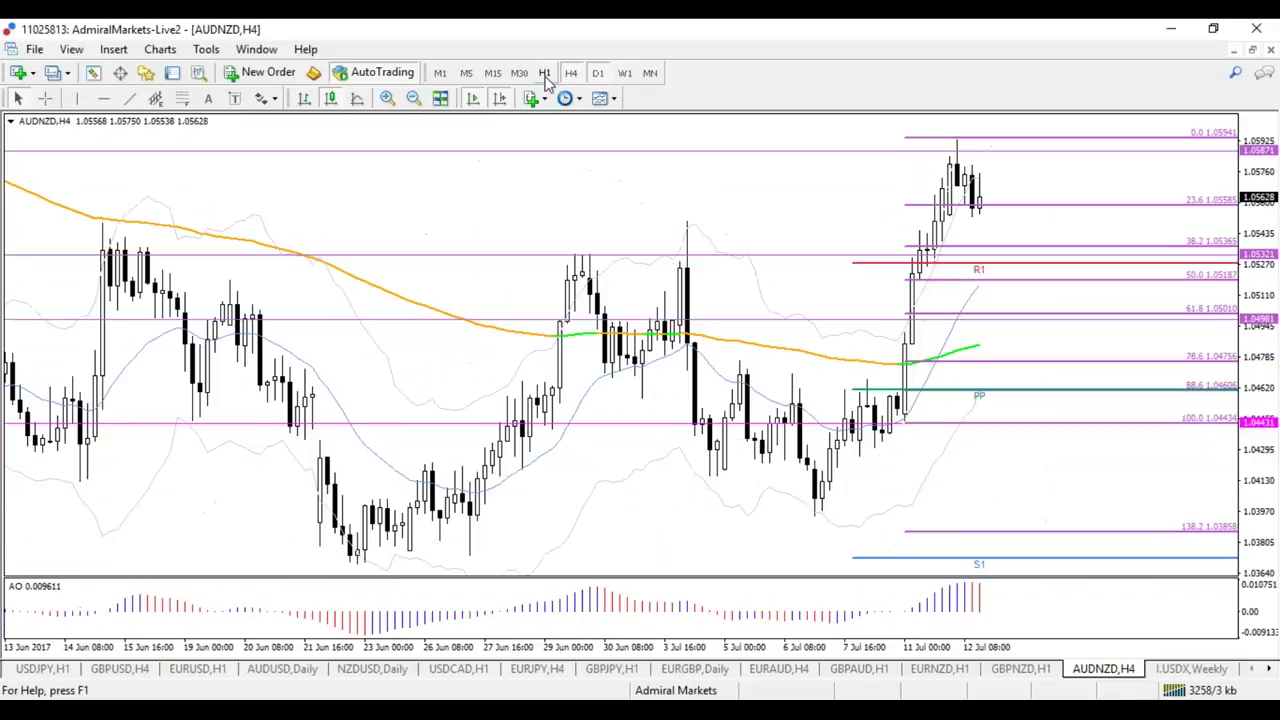
{"action": "left_click", "coordinate": [545, 74]}
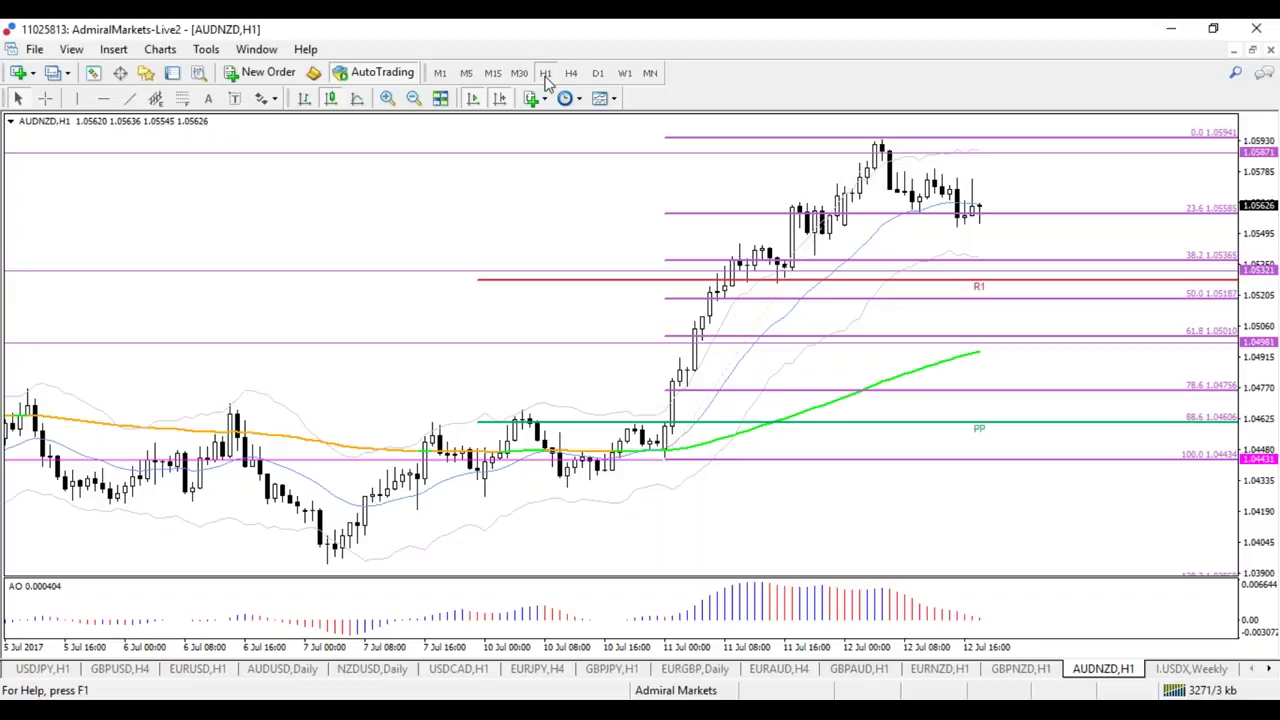
{"action": "left_click", "coordinate": [571, 72]}
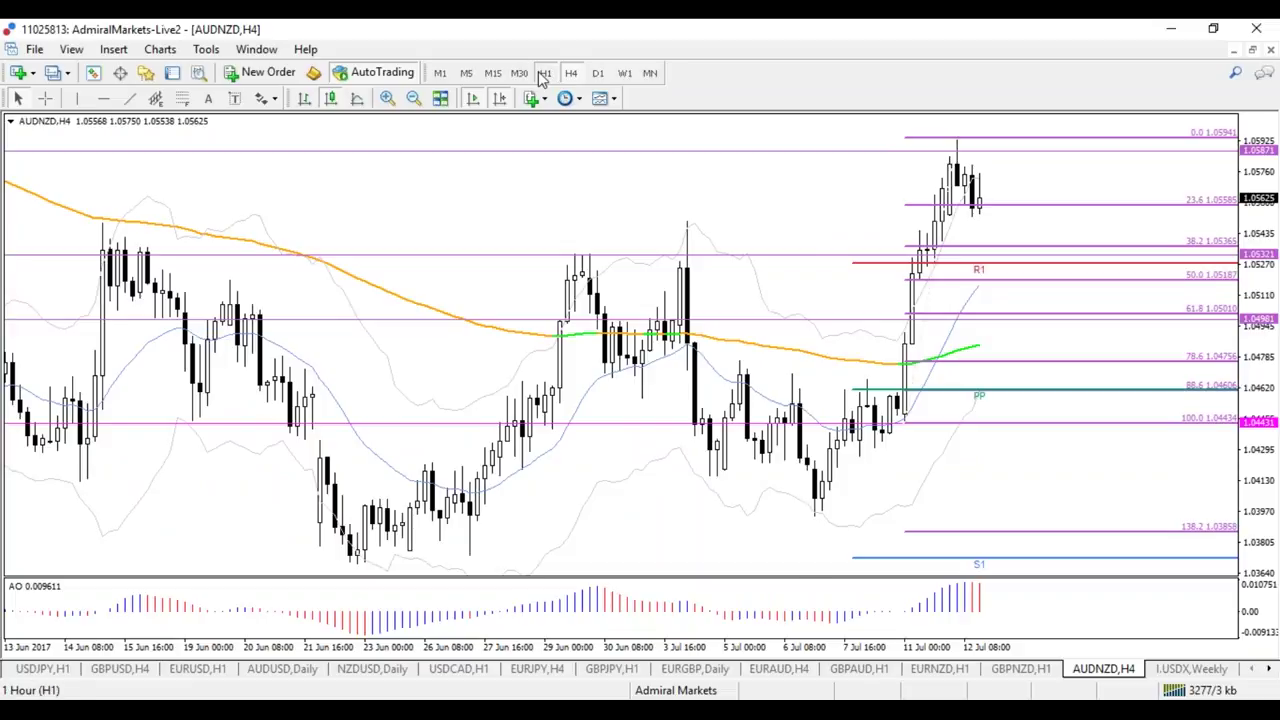
{"action": "left_click", "coordinate": [543, 73]}
{"action": "left_click", "coordinate": [571, 72]}
{"action": "left_click", "coordinate": [545, 73]}
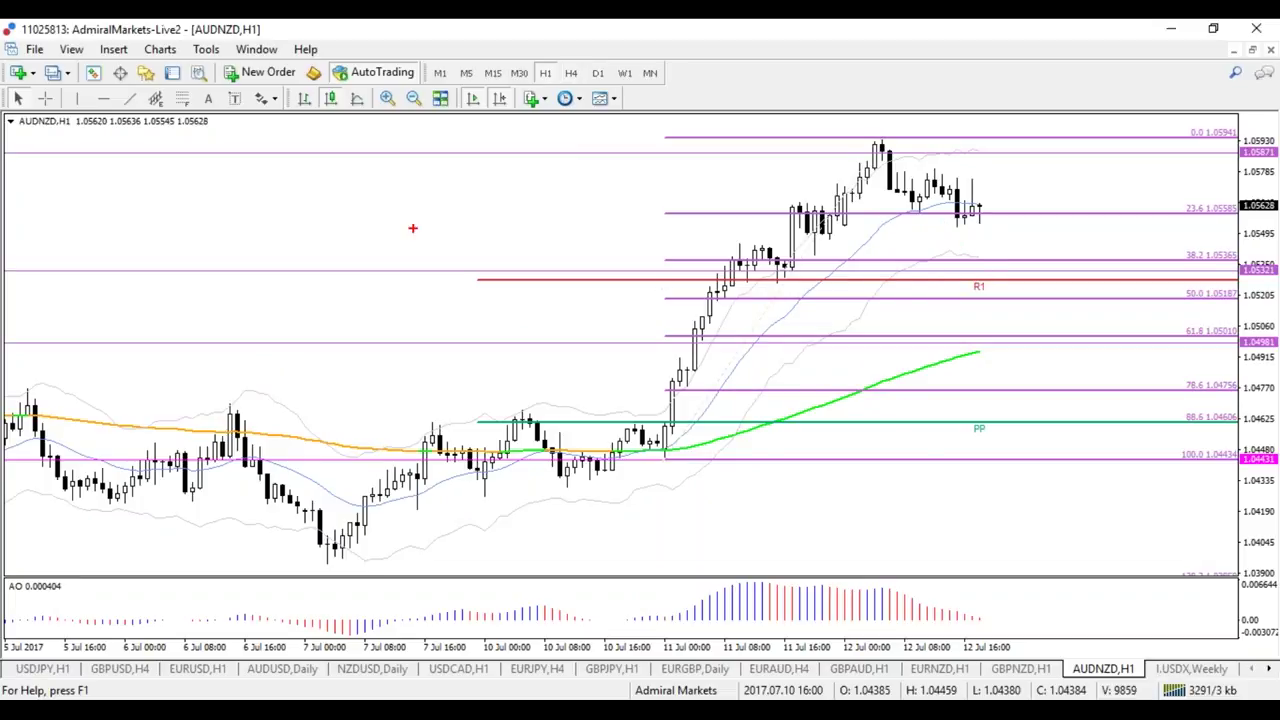
- Draw two descending trend lines forming a channel around the AUDNZD pullback from the 12 July high
{"action": "left_click", "coordinate": [129, 98]}
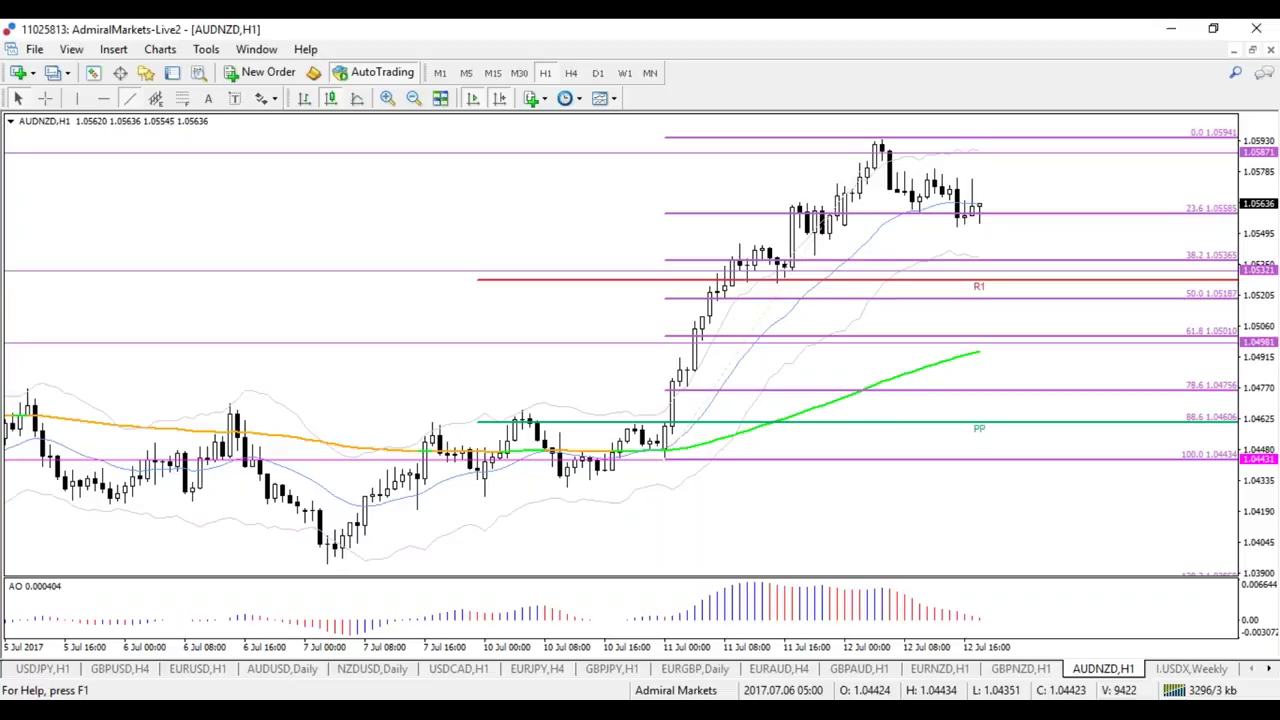
{"action": "left_click_drag", "start_coordinate": [882, 138], "coordinate": [1084, 252]}
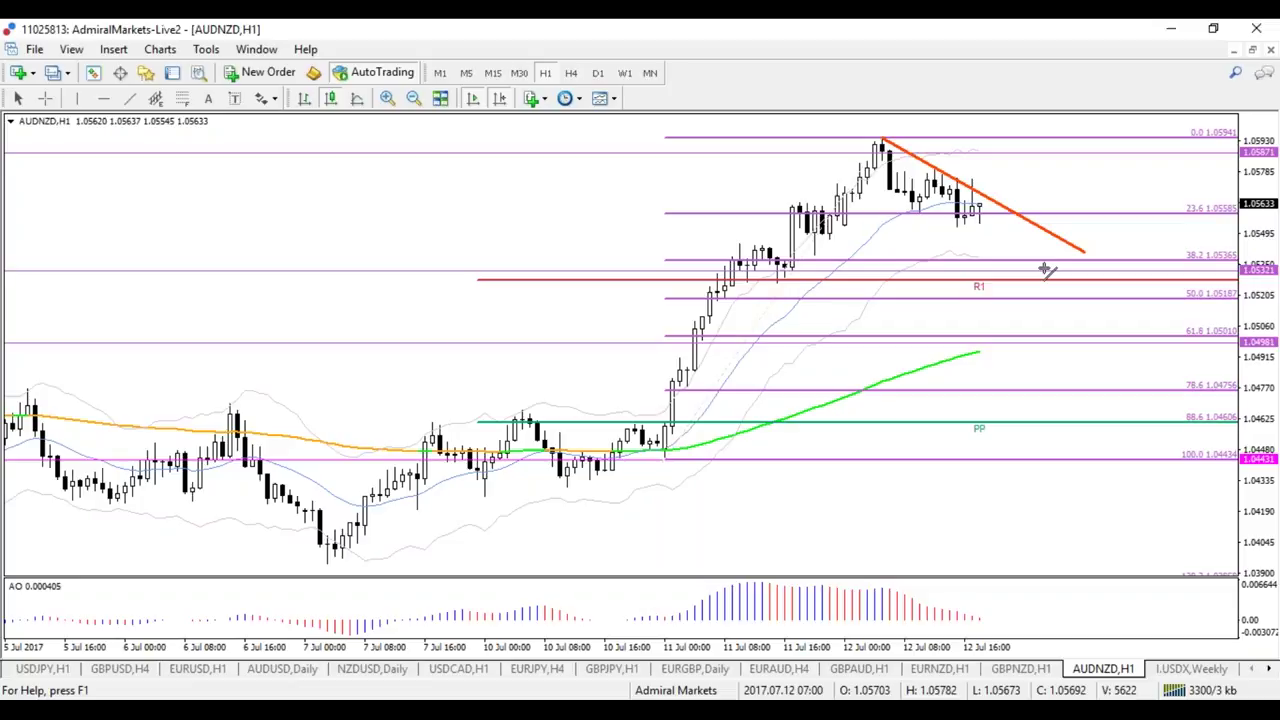
{"action": "left_click_drag", "start_coordinate": [882, 204], "coordinate": [1046, 280]}
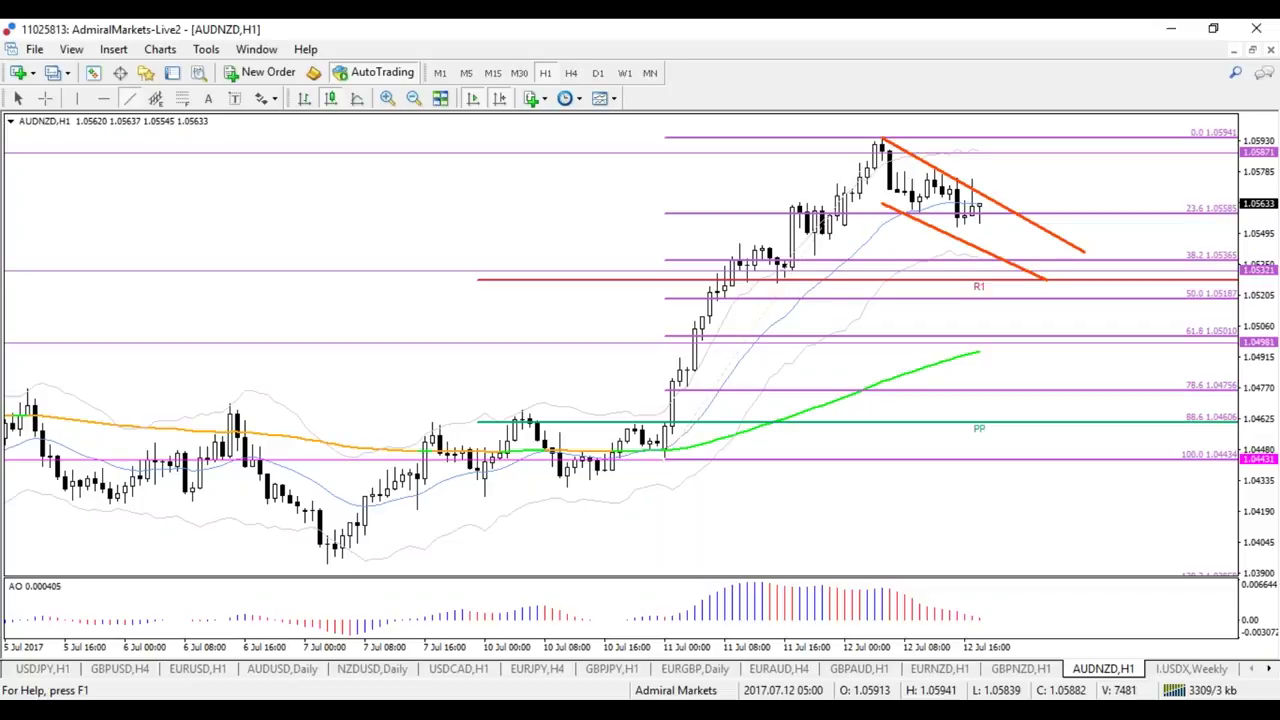
- Sketch a blue line near R1, a red wave falling within the channel and a blue breakout arrow, and clear the drawings
{"action": "left_click_drag", "start_coordinate": [958, 290], "coordinate": [1028, 290]}
{"action": "mouse_move", "coordinate": [900, 160]}
{"action": "left_mouse_down"}
{"action": "mouse_move", "coordinate": [966, 226]}
{"action": "mouse_move", "coordinate": [1026, 246]}
{"action": "mouse_move", "coordinate": [1067, 175]}
{"action": "mouse_move", "coordinate": [1090, 186]}
{"action": "left_mouse_up"}
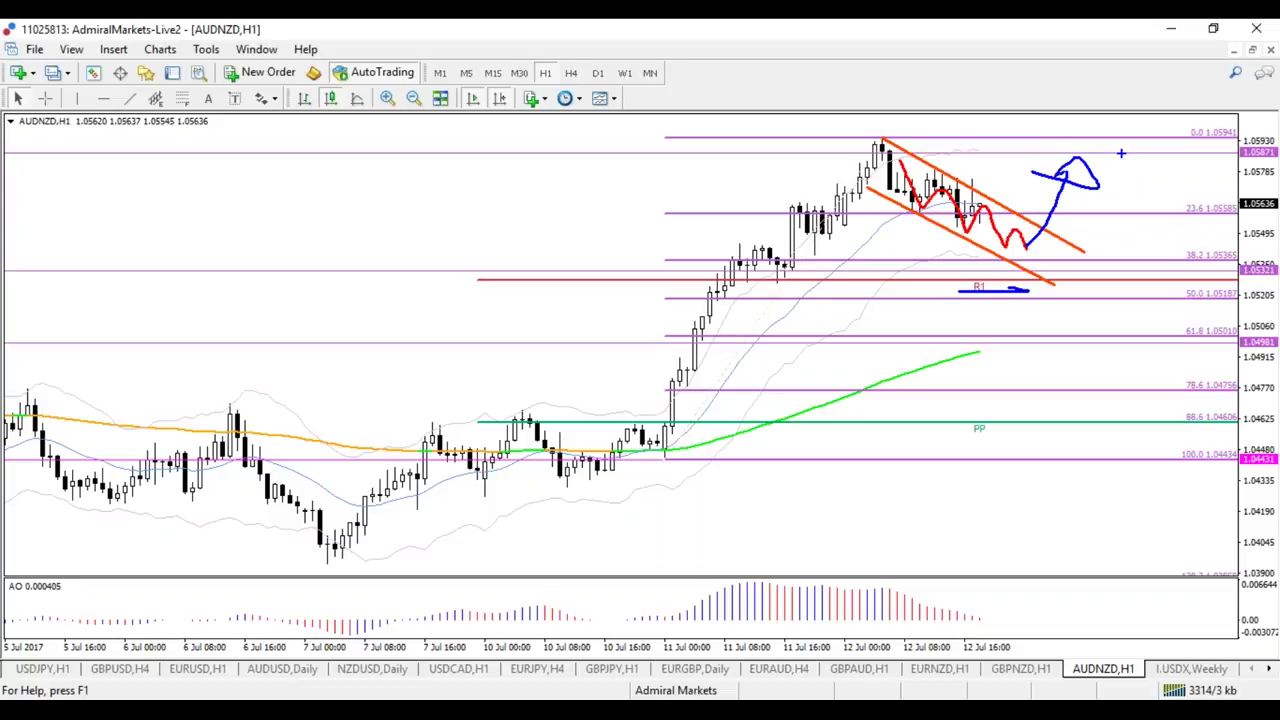
{"action": "key", "text": "Escape"}
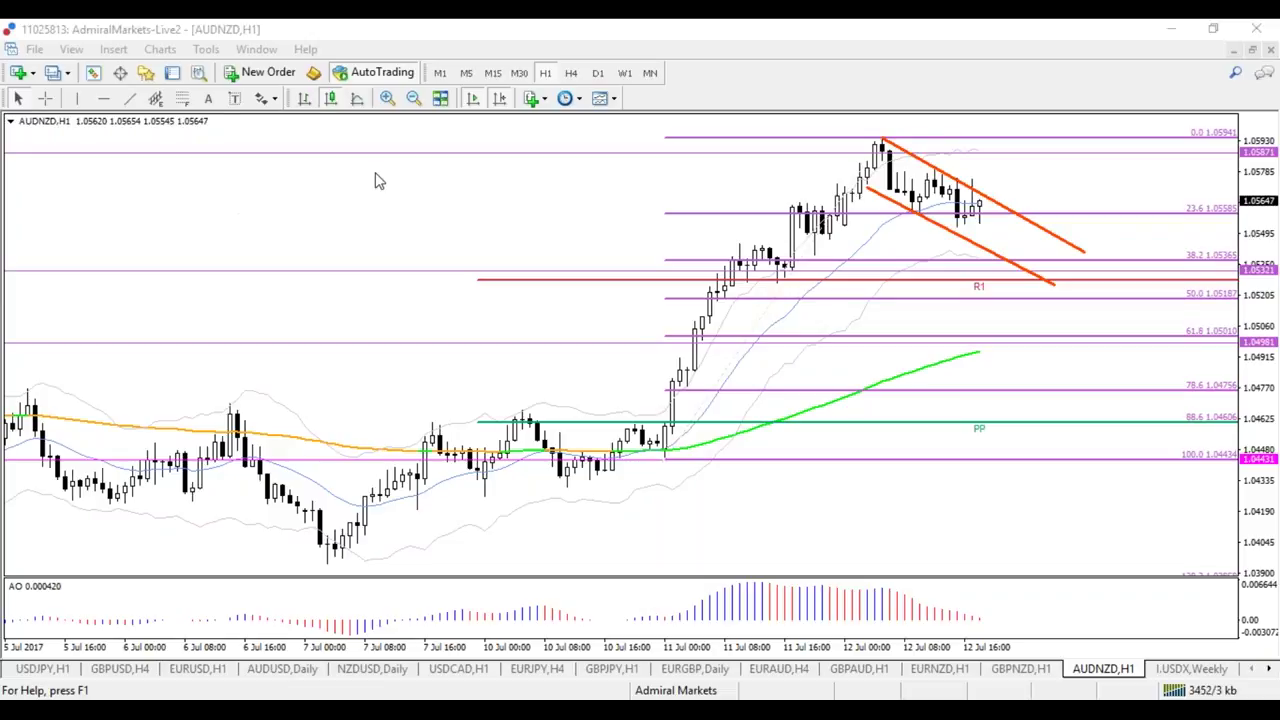
- Add the MACD (12,26,9) oscillator below the AUDNZD H1 chart, and show a longer price history back to late June
{"action": "left_click", "coordinate": [114, 50]}
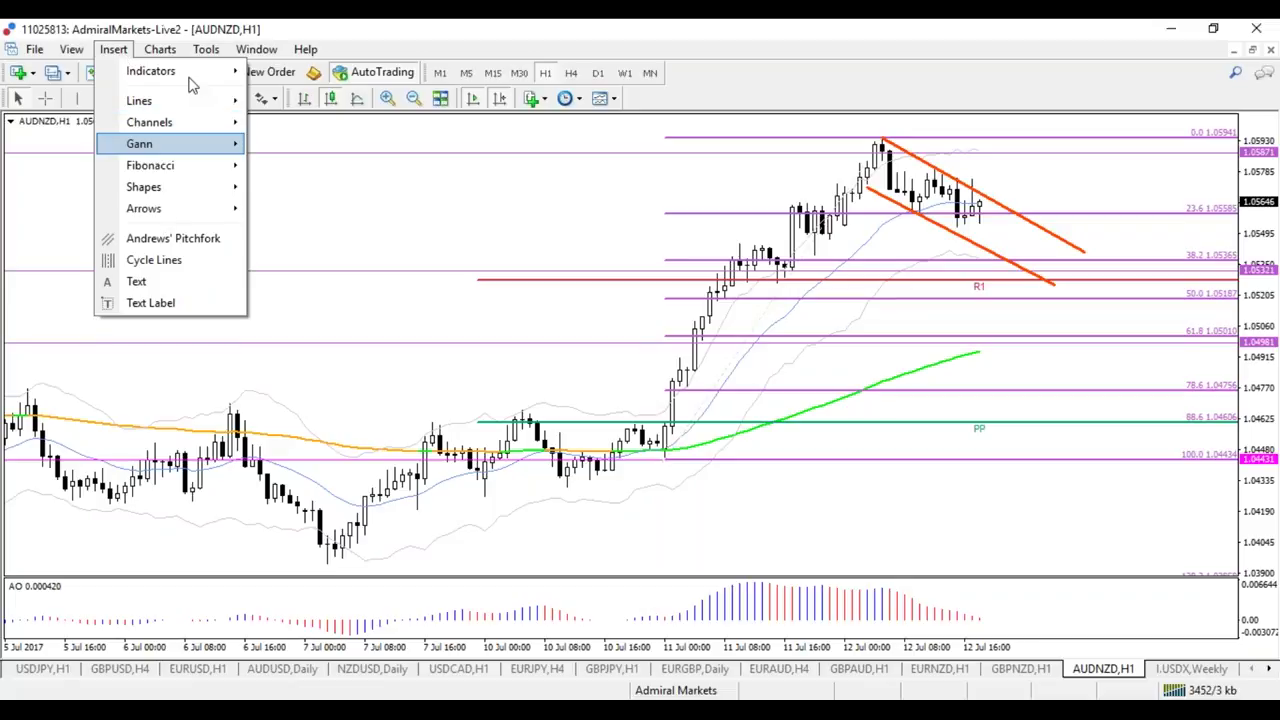
{"action": "mouse_move", "coordinate": [190, 72]}
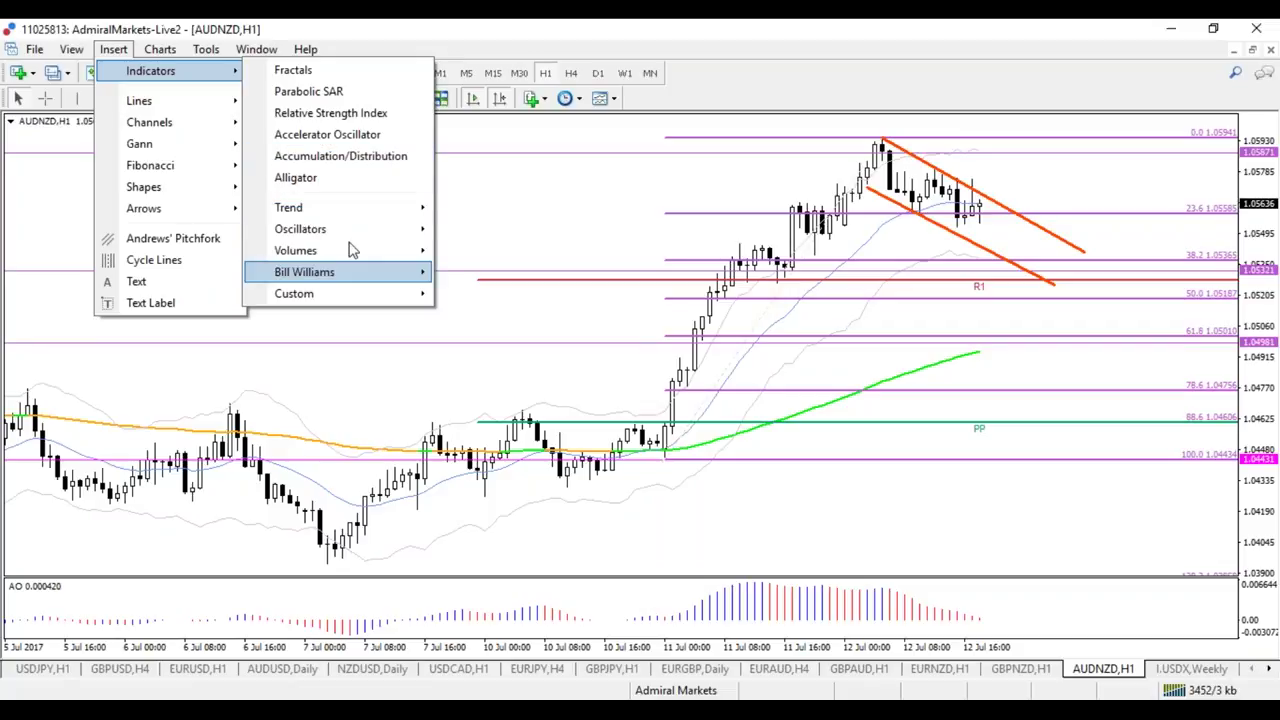
{"action": "mouse_move", "coordinate": [349, 209]}
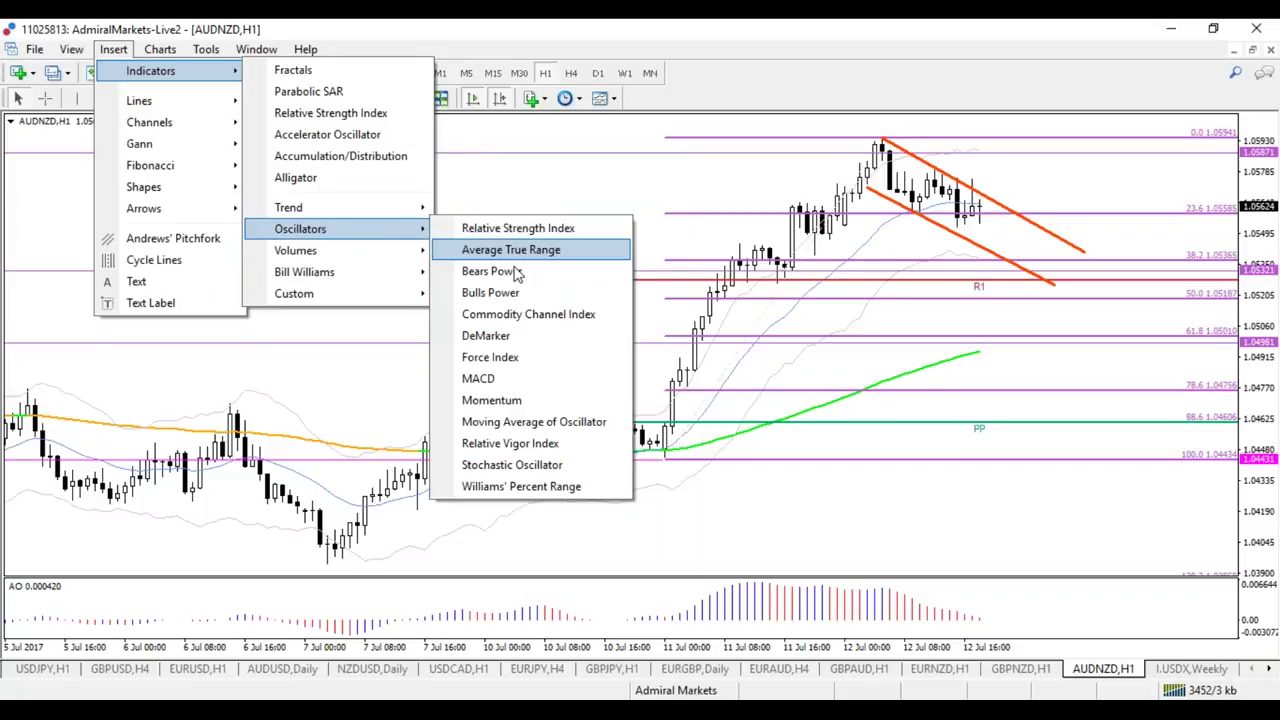
{"action": "left_click", "coordinate": [660, 540]}
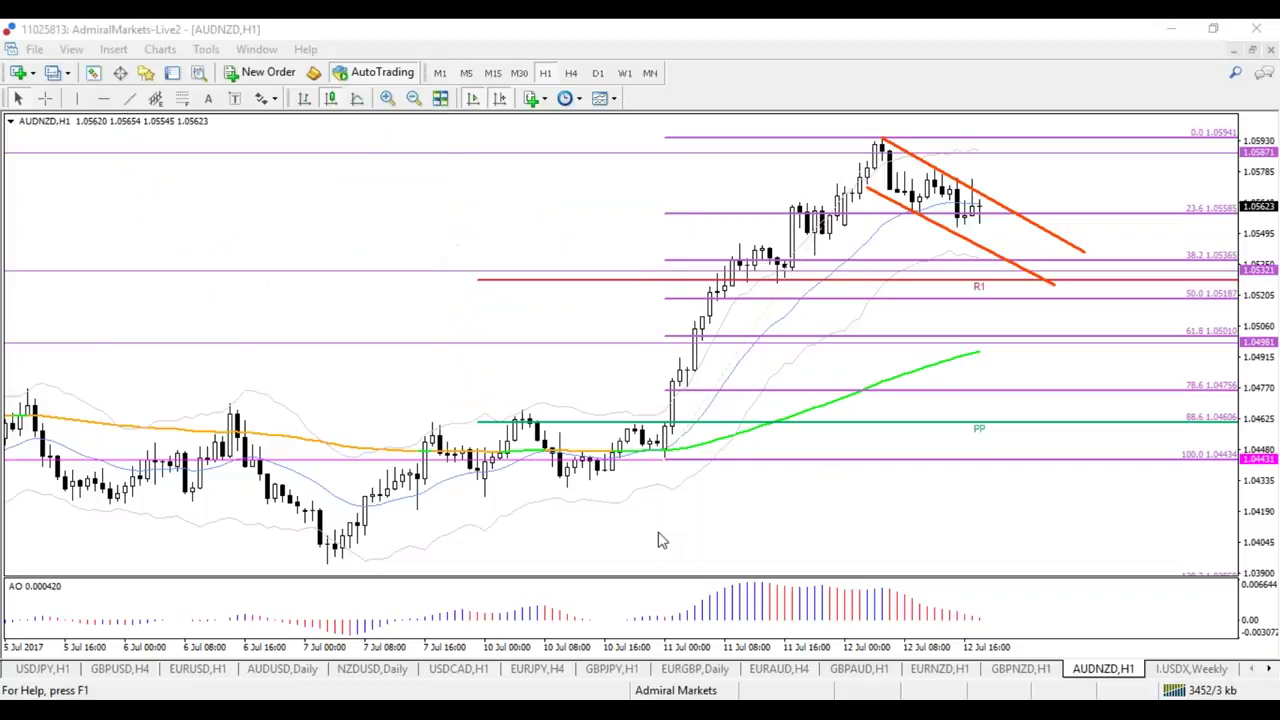
{"action": "left_click", "coordinate": [652, 455]}
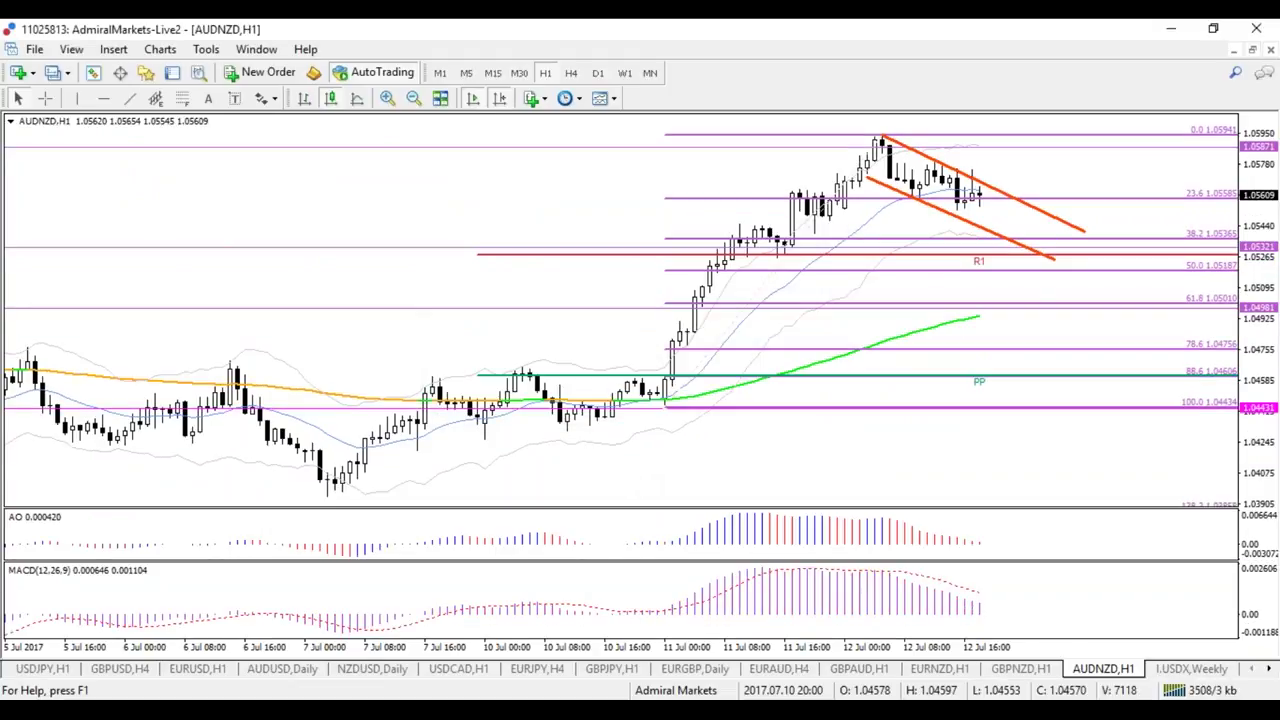
{"action": "key", "text": "minus"}
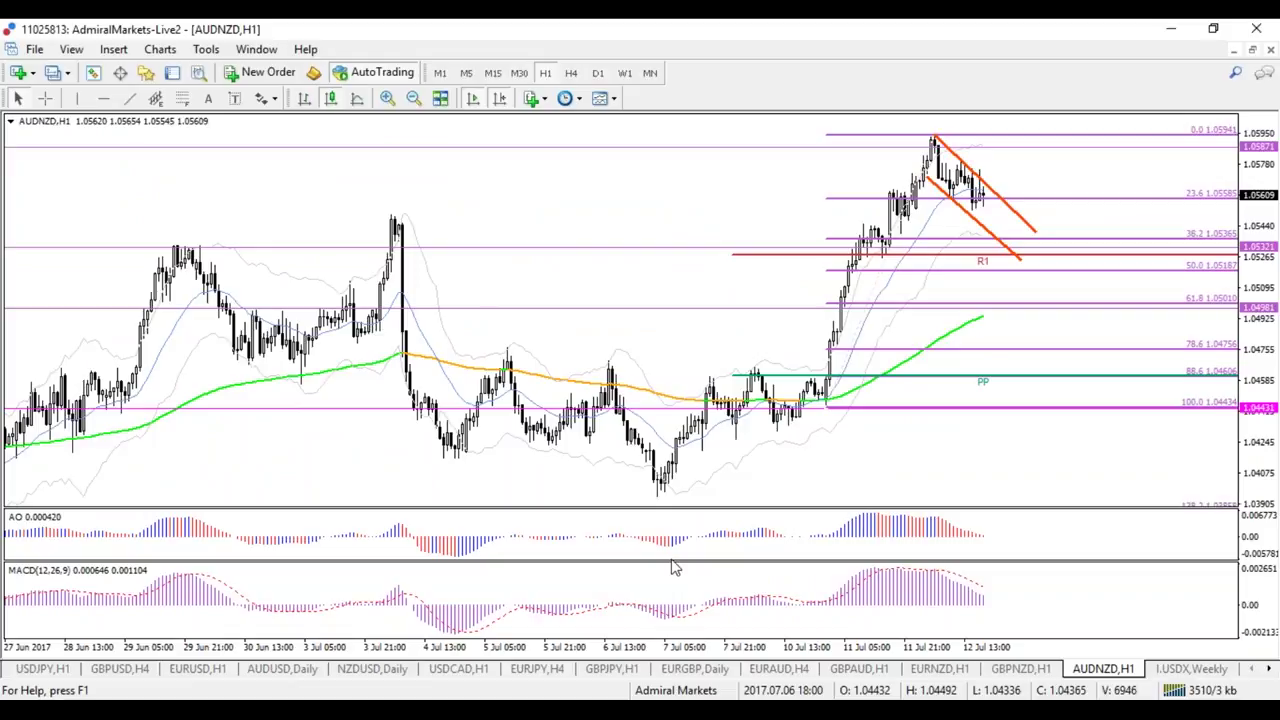
- Enlarge the AO indicator pane, and compare the AO and MACD indicators on the AUDNZD H1, H4 and Daily charts
{"action": "mouse_move", "coordinate": [462, 371]}
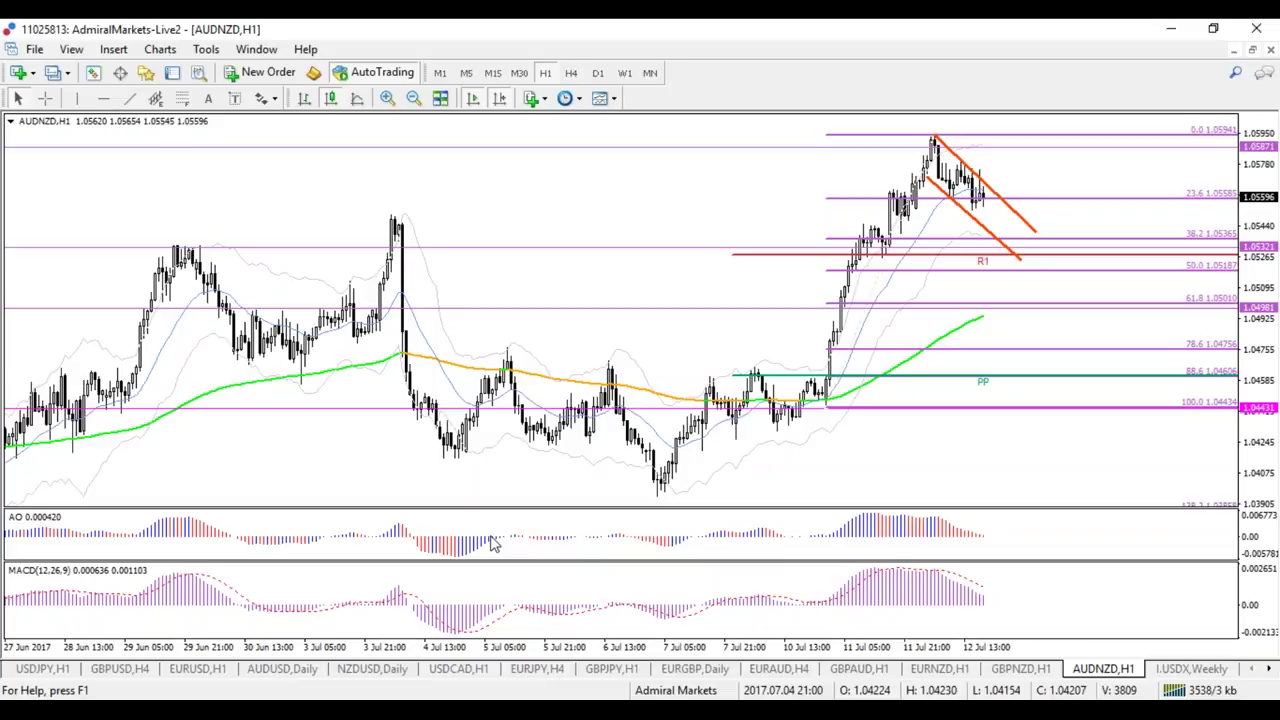
{"action": "left_click_drag", "start_coordinate": [492, 509], "coordinate": [505, 486]}
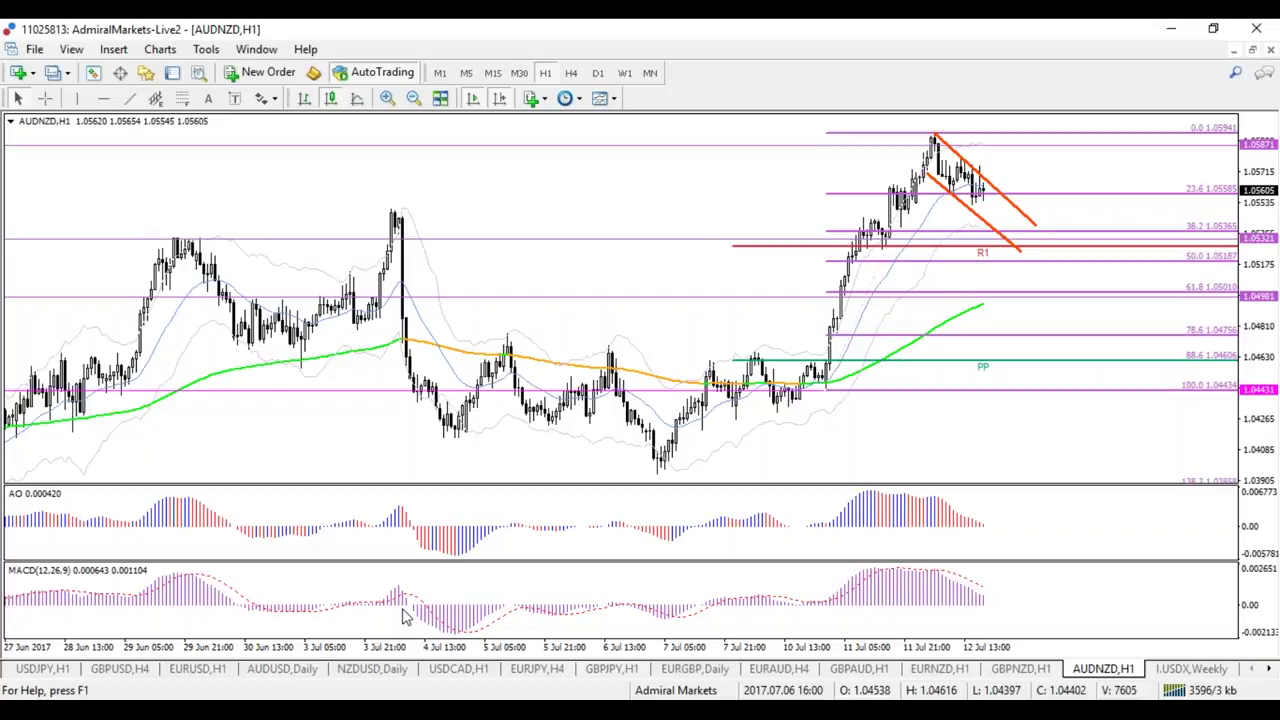
{"action": "mouse_move", "coordinate": [550, 610]}
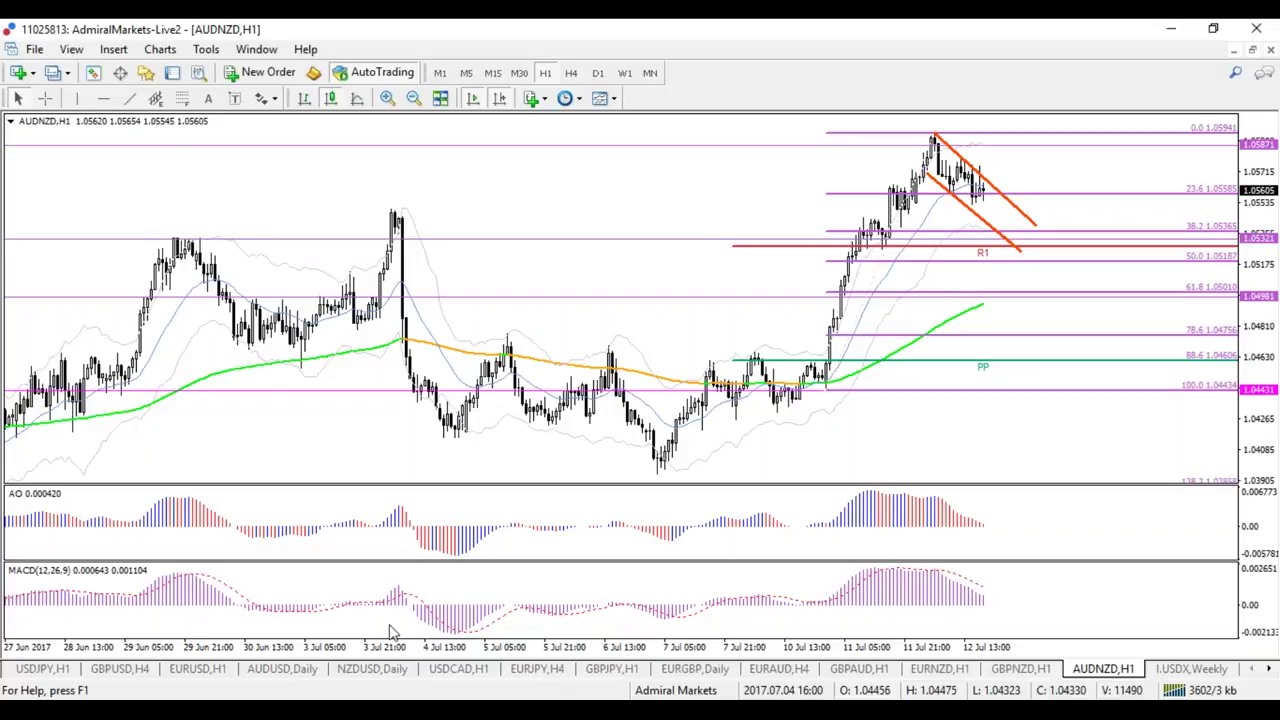
{"action": "mouse_move", "coordinate": [203, 582]}
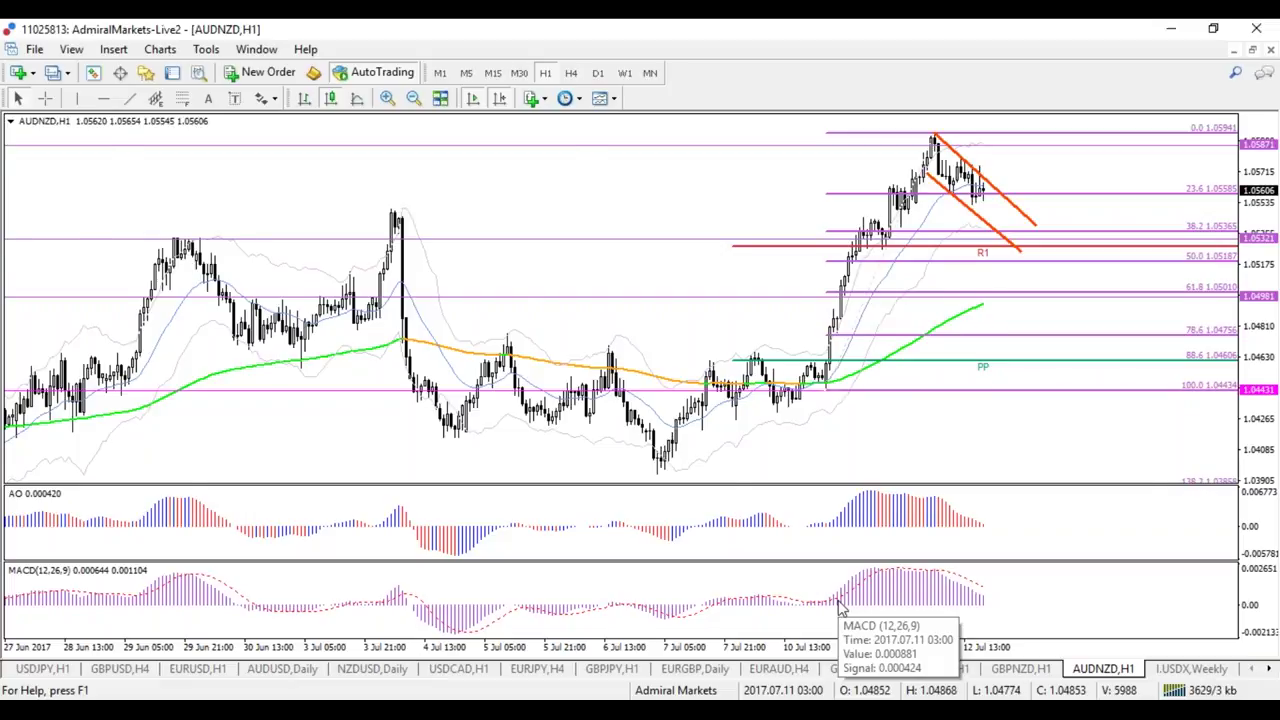
{"action": "left_click", "coordinate": [571, 72]}
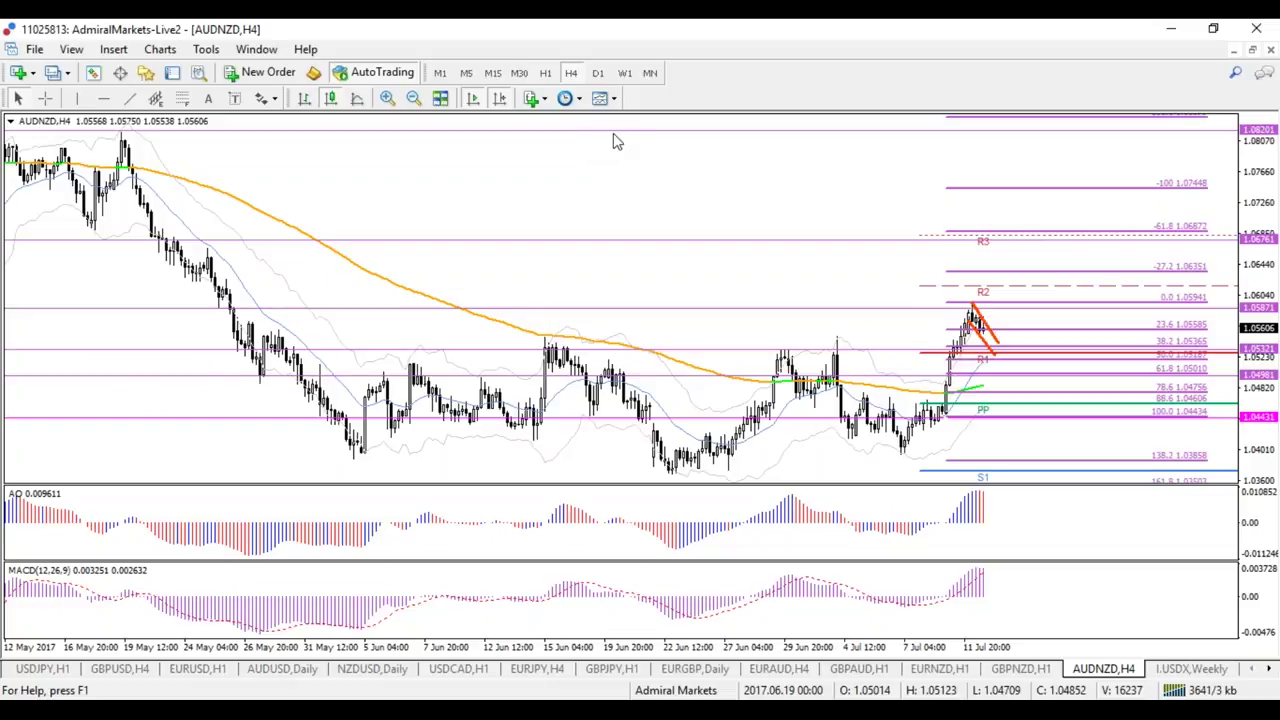
{"action": "left_click", "coordinate": [599, 74]}
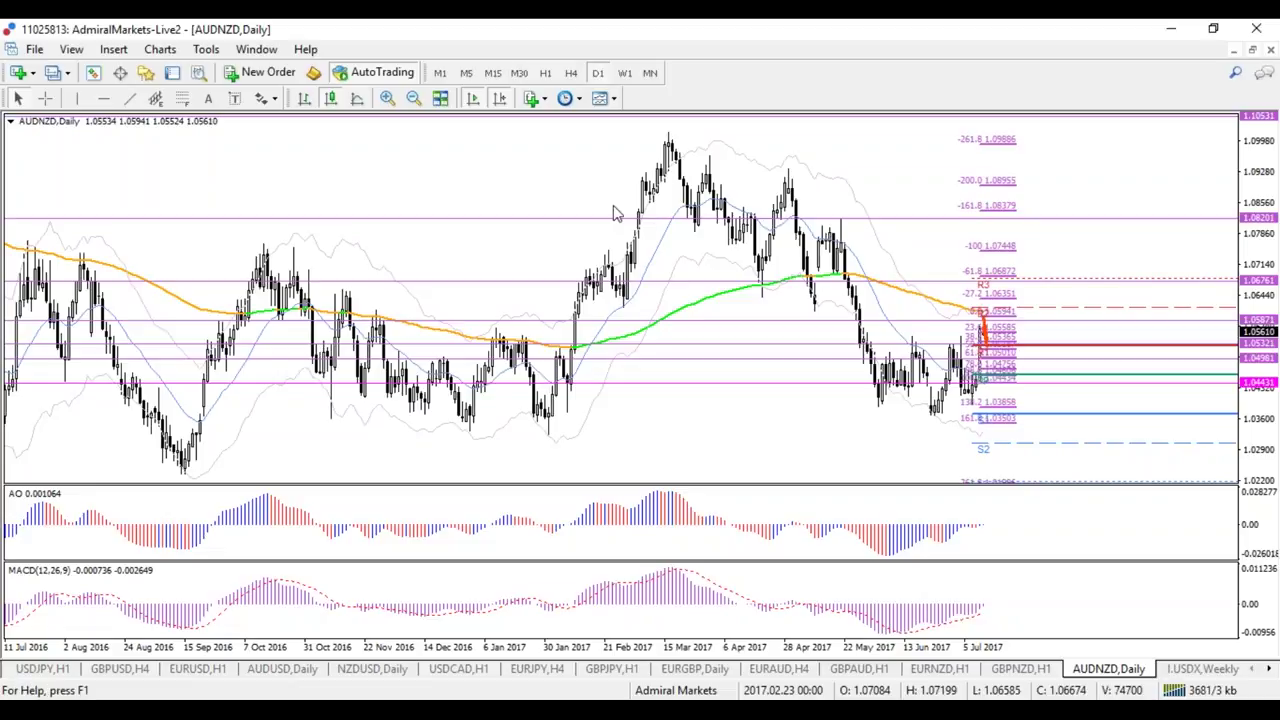
{"action": "mouse_move", "coordinate": [662, 186]}
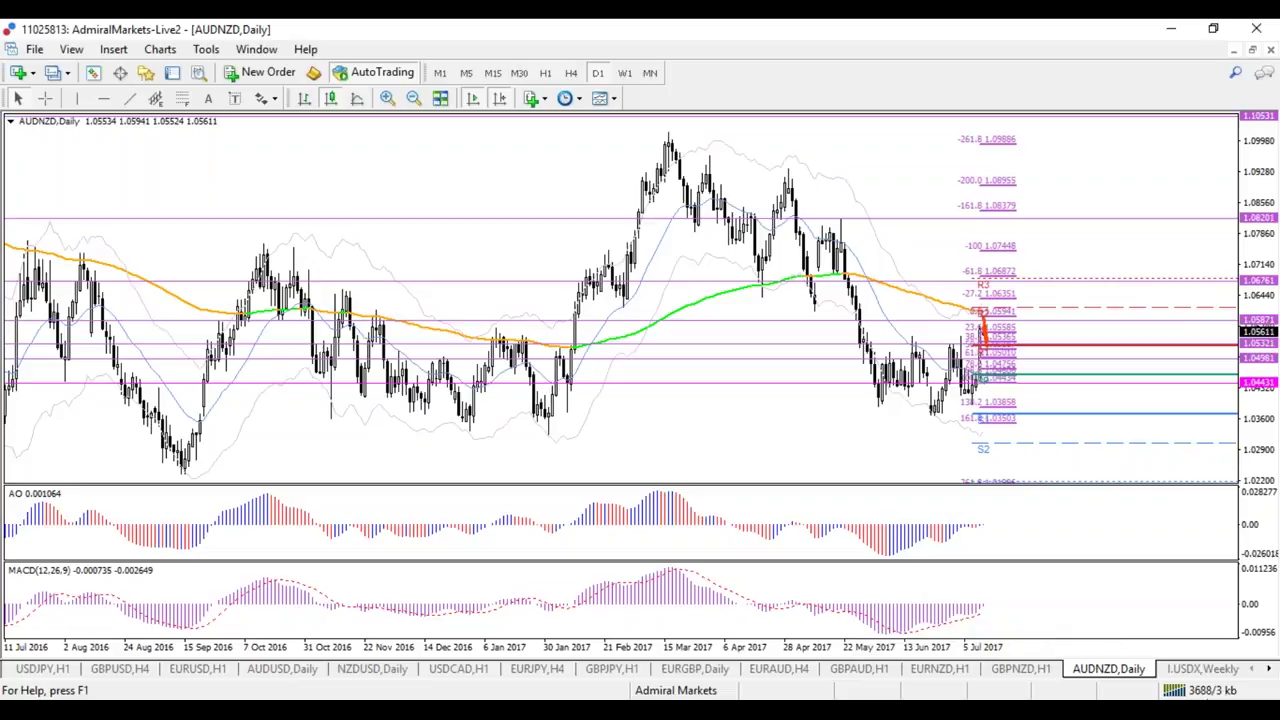
- Review the GOLD chart on the Daily timeframe, and examine the recent candles on the EURGBP Daily chart
{"action": "left_click", "coordinate": [1268, 670]}
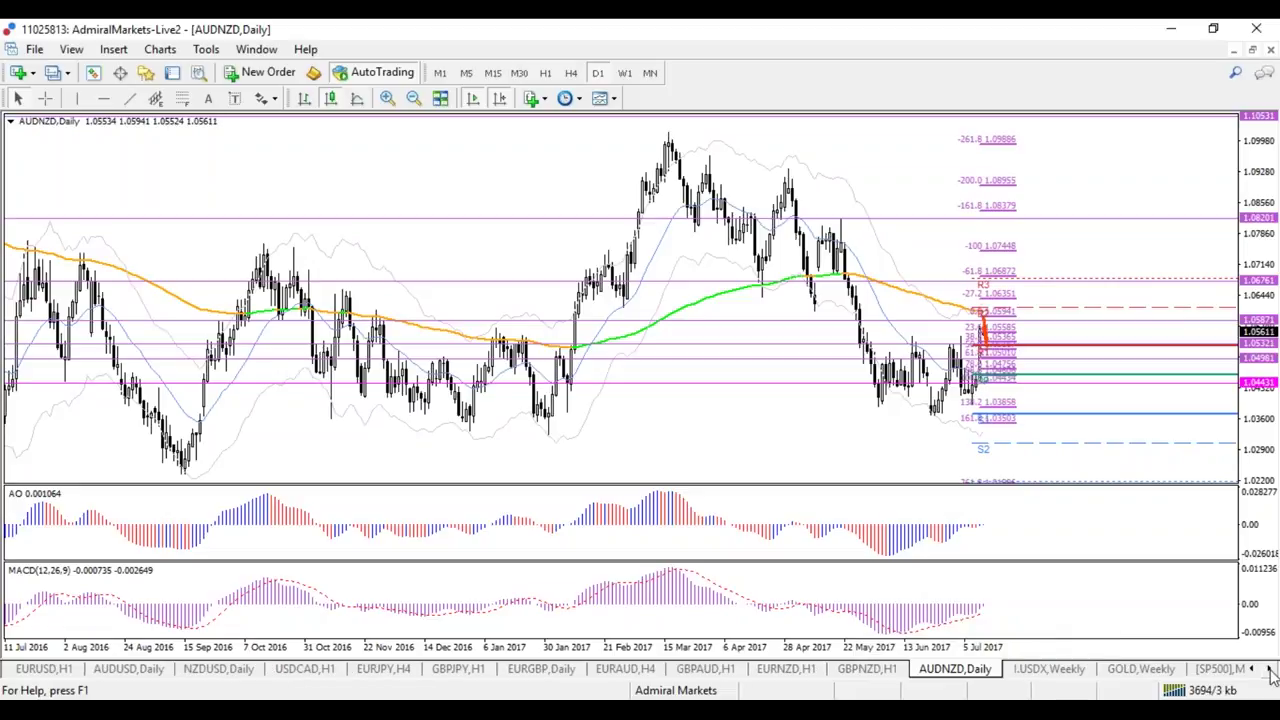
{"action": "left_click", "coordinate": [1138, 668]}
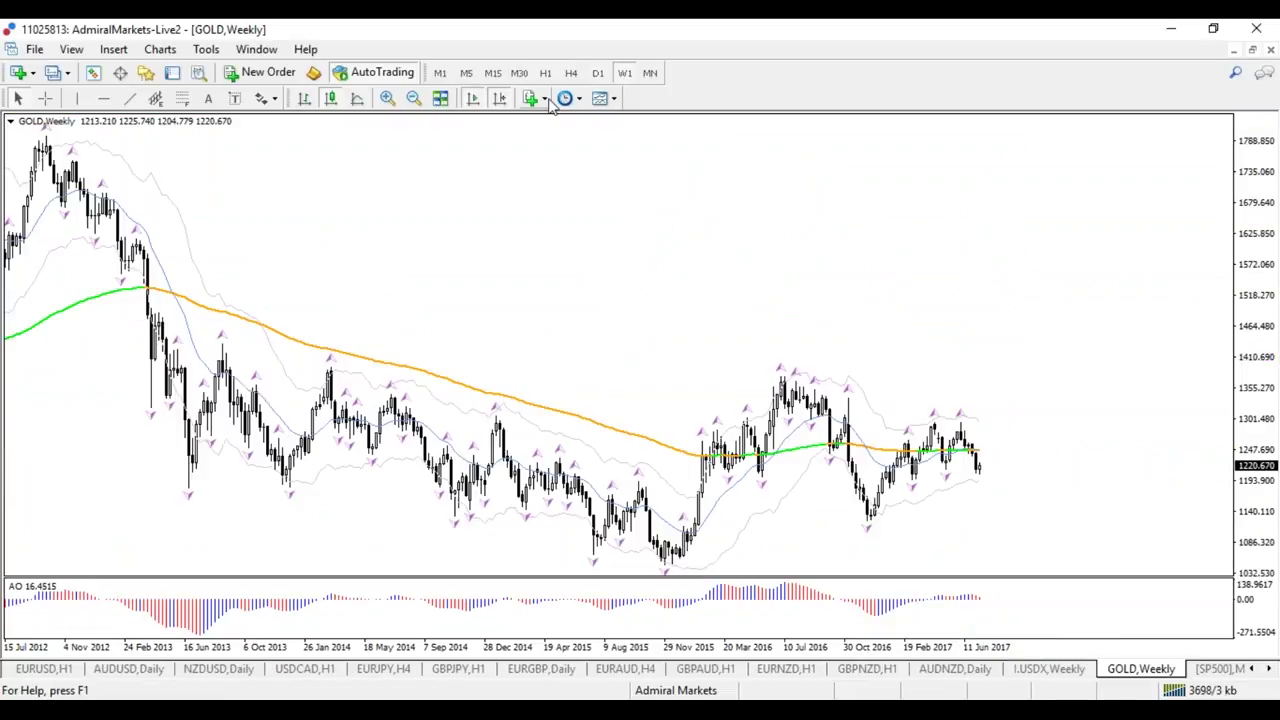
{"action": "left_click", "coordinate": [599, 74]}
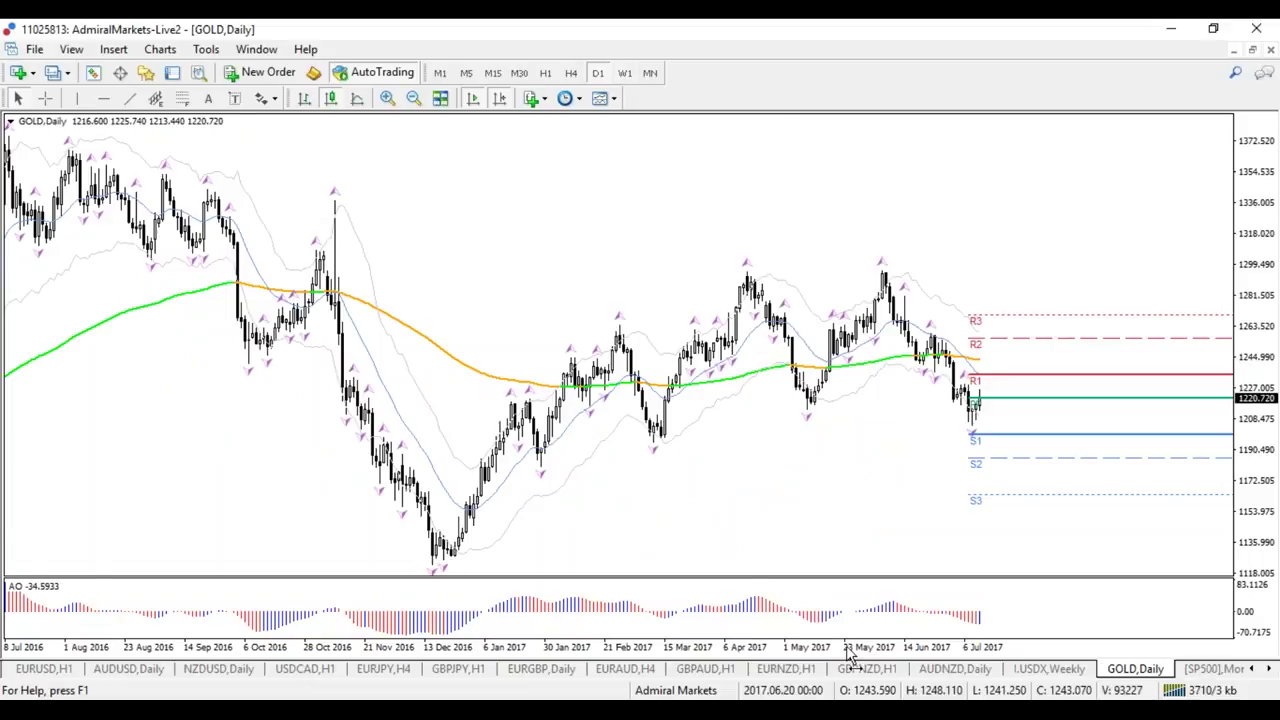
{"action": "key", "text": "plus"}
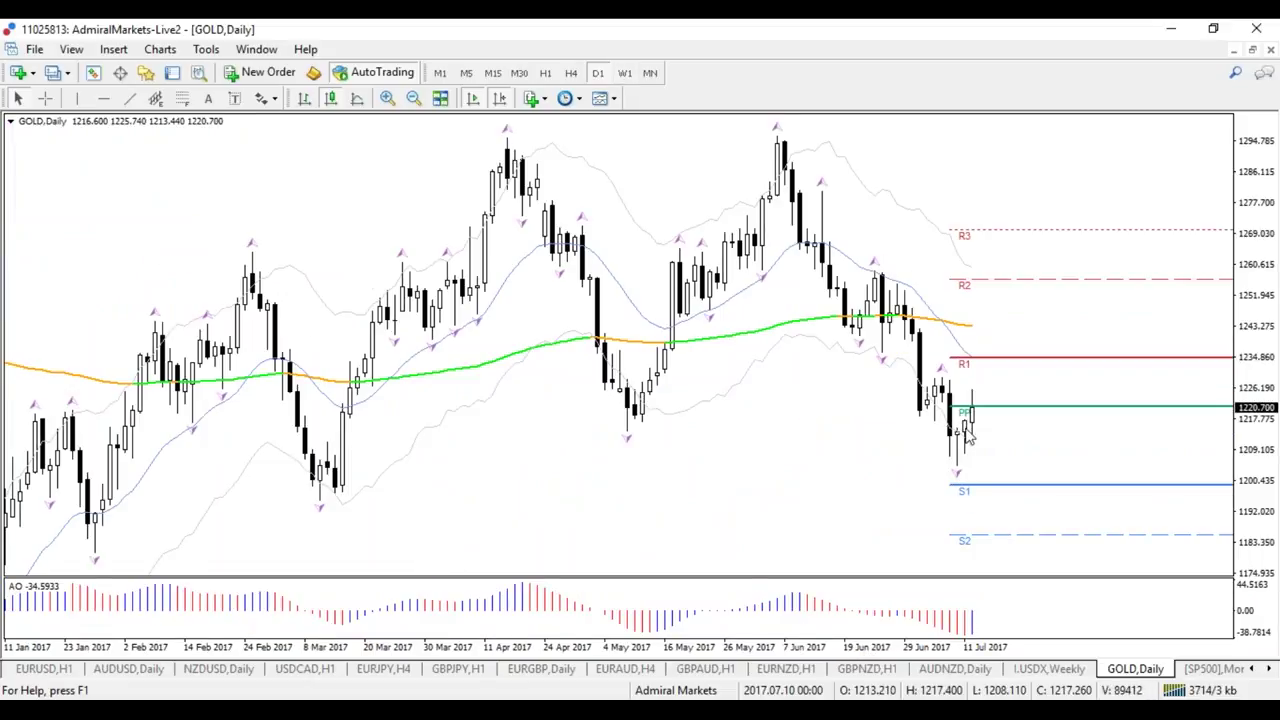
{"action": "left_click", "coordinate": [541, 668]}
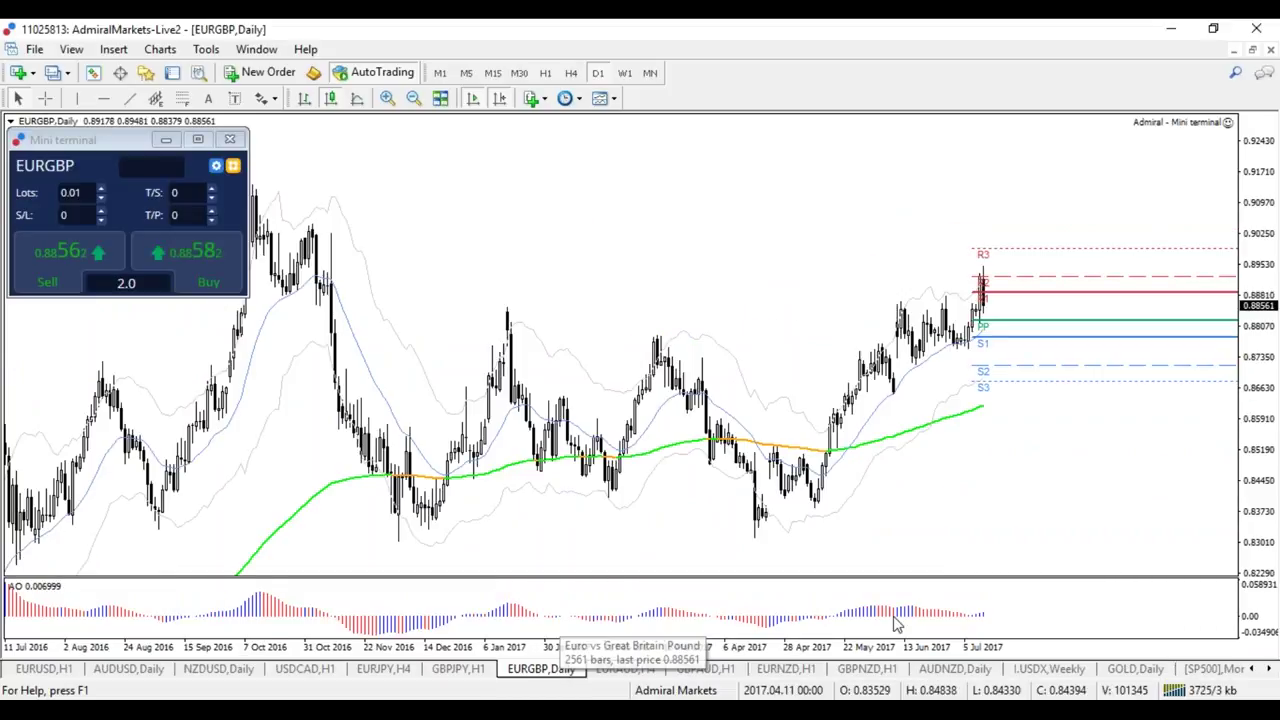
{"action": "key", "text": "plus"}
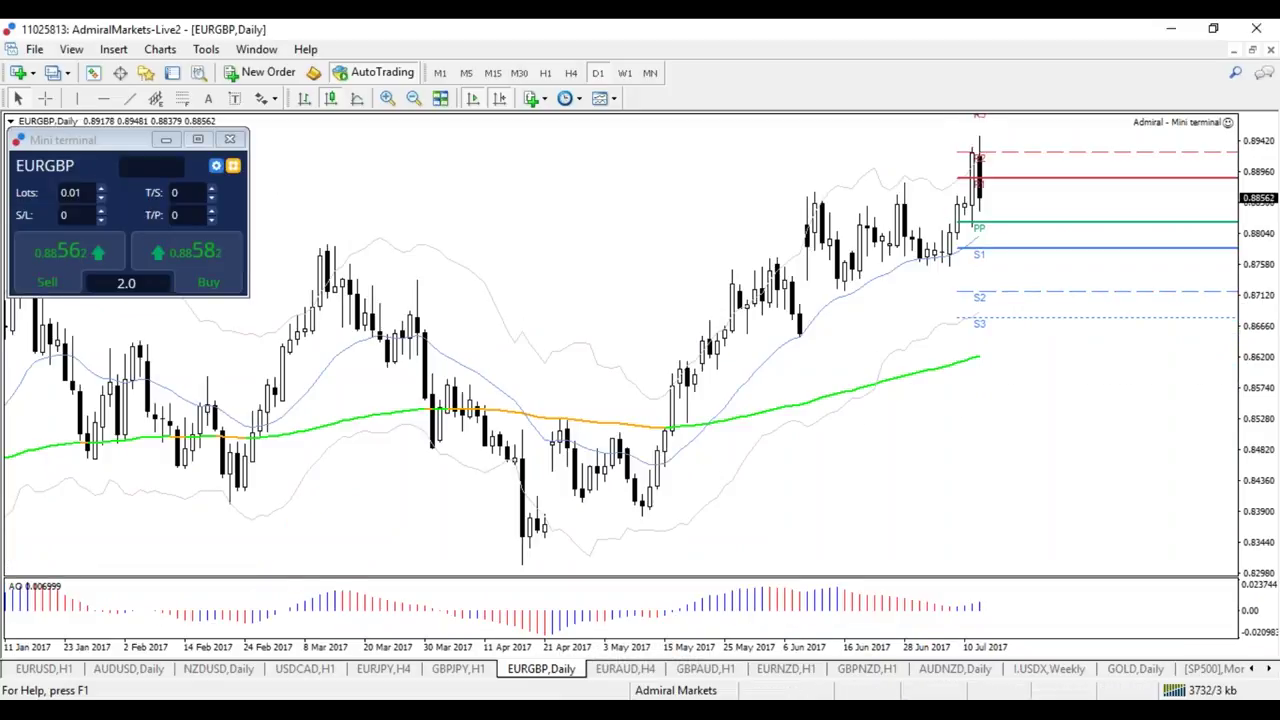
- Open the SILVER Weekly chart and bring it forward to the latest candles, with an empty margin beside them
{"action": "left_click", "coordinate": [1268, 669]}
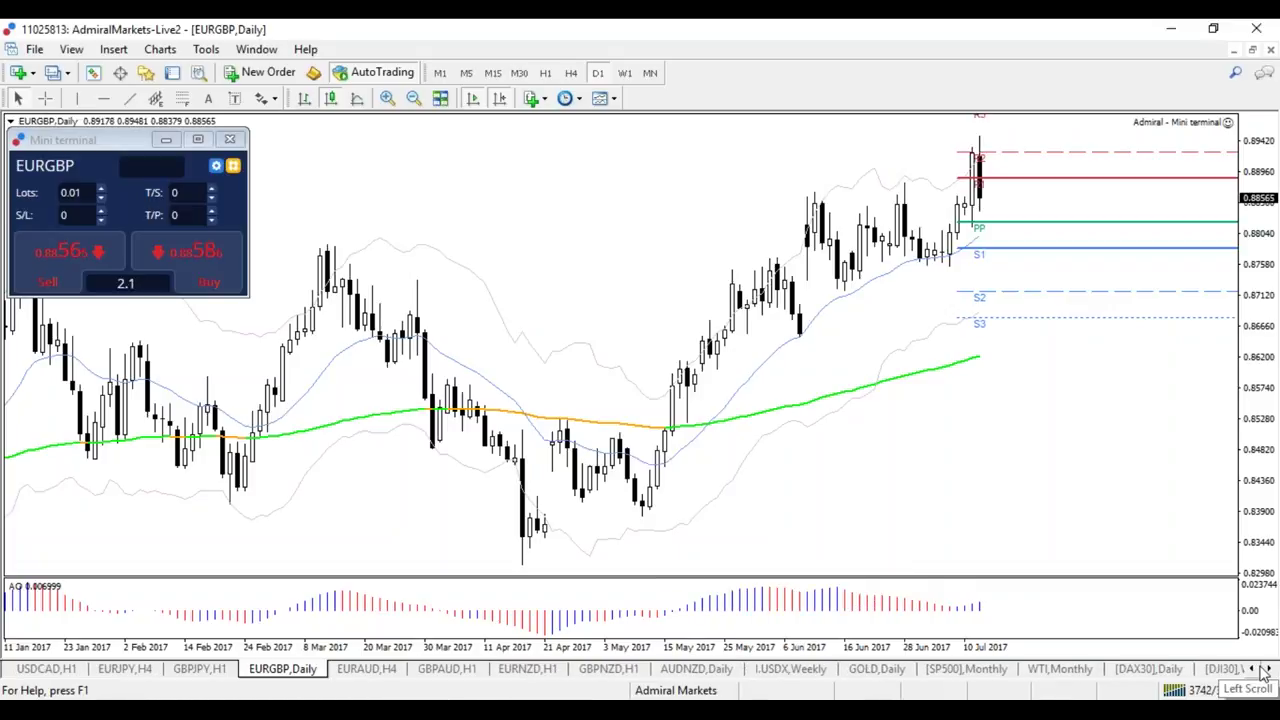
{"action": "left_click", "coordinate": [1264, 672]}
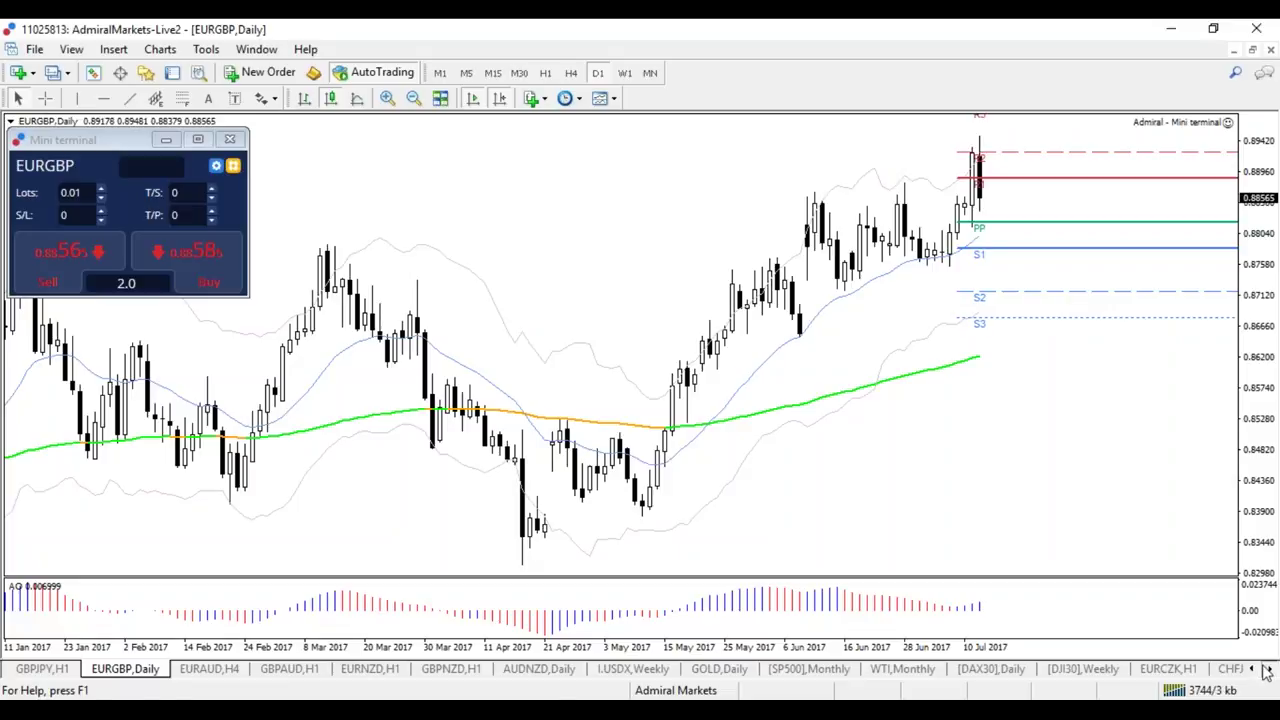
{"action": "left_click", "coordinate": [1266, 671]}
{"action": "left_click", "coordinate": [1266, 671]}
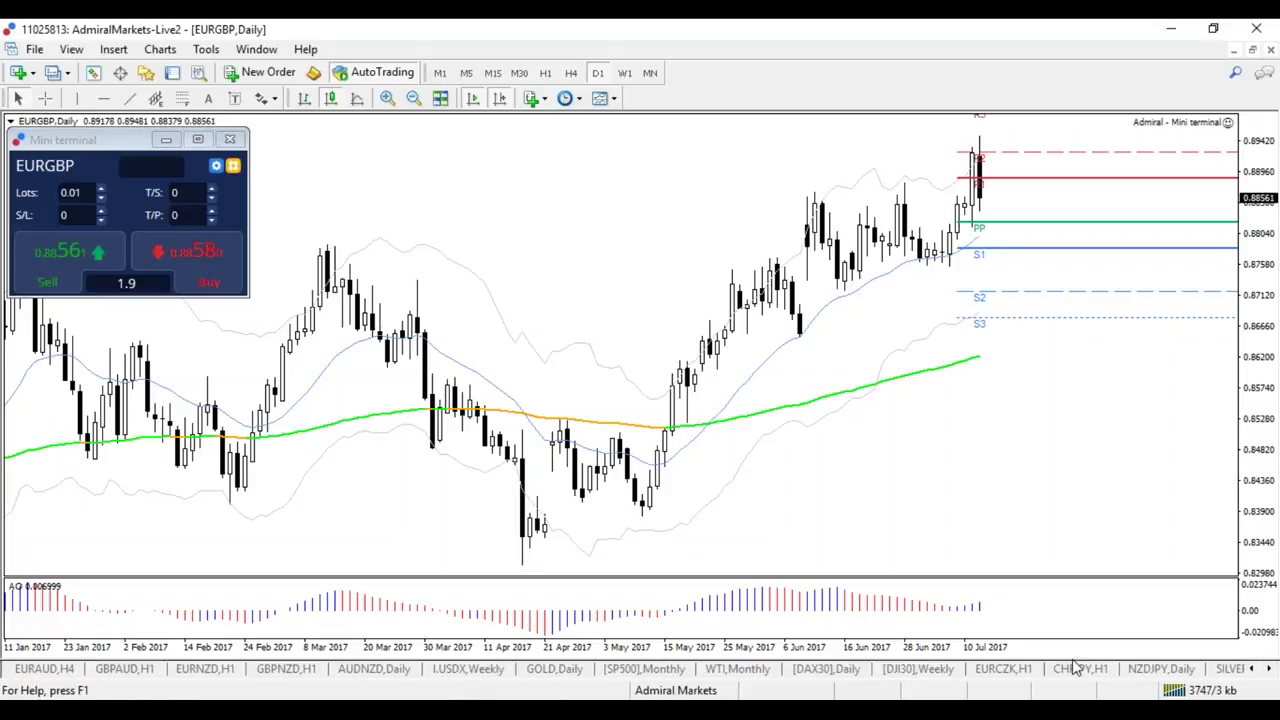
{"action": "left_click", "coordinate": [1232, 668]}
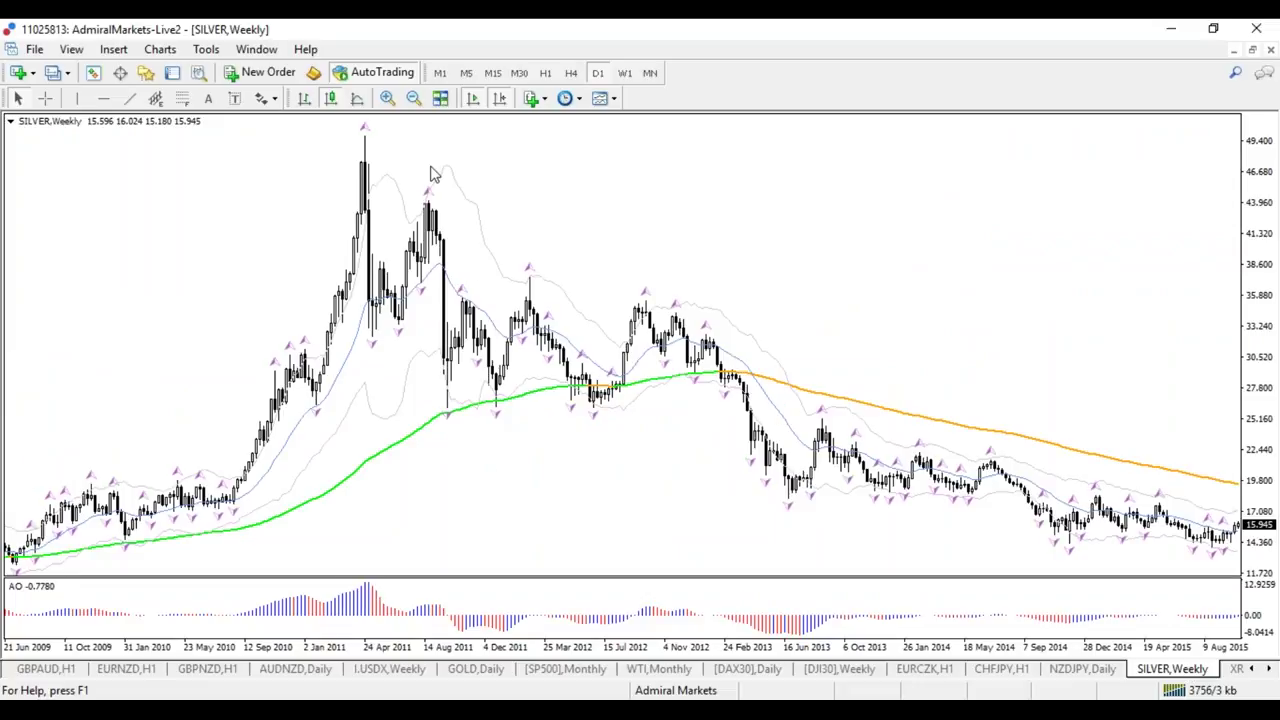
{"action": "left_click", "coordinate": [500, 98]}
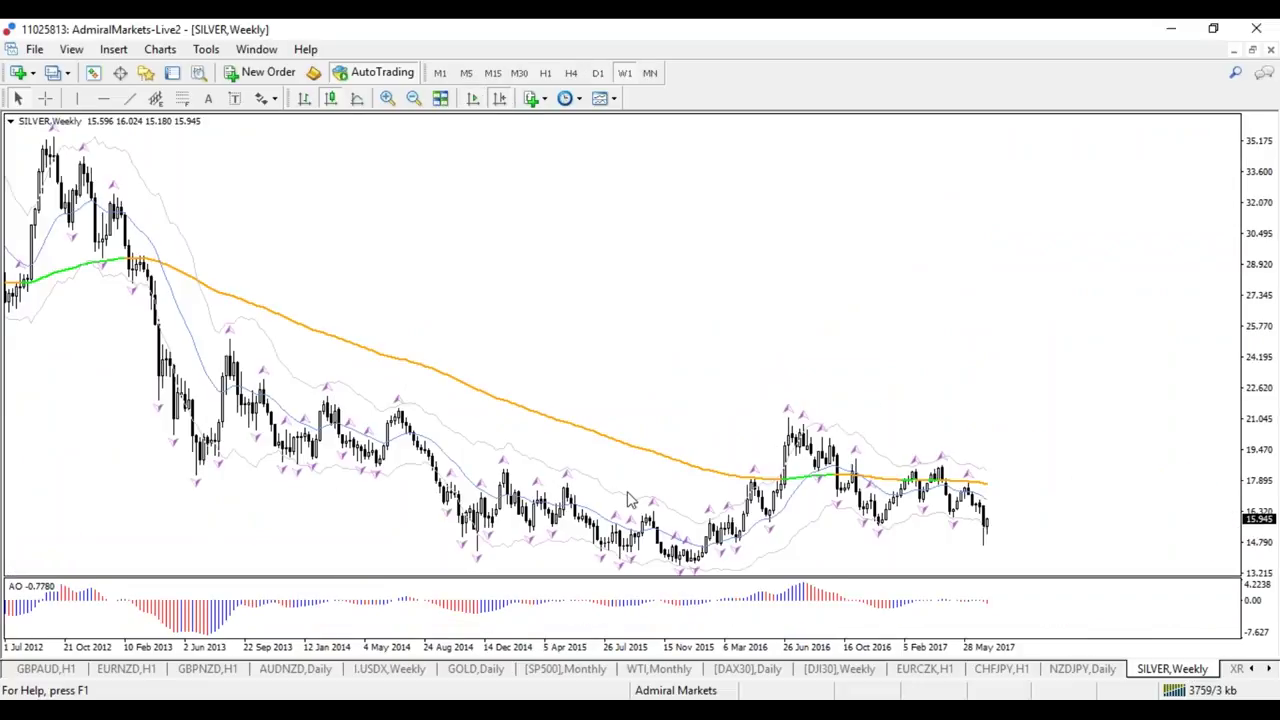
- Examine the DAX30 chart on the Daily, H4 and Weekly timeframes, looking closely at the recent weekly candles
{"action": "left_click", "coordinate": [734, 672]}
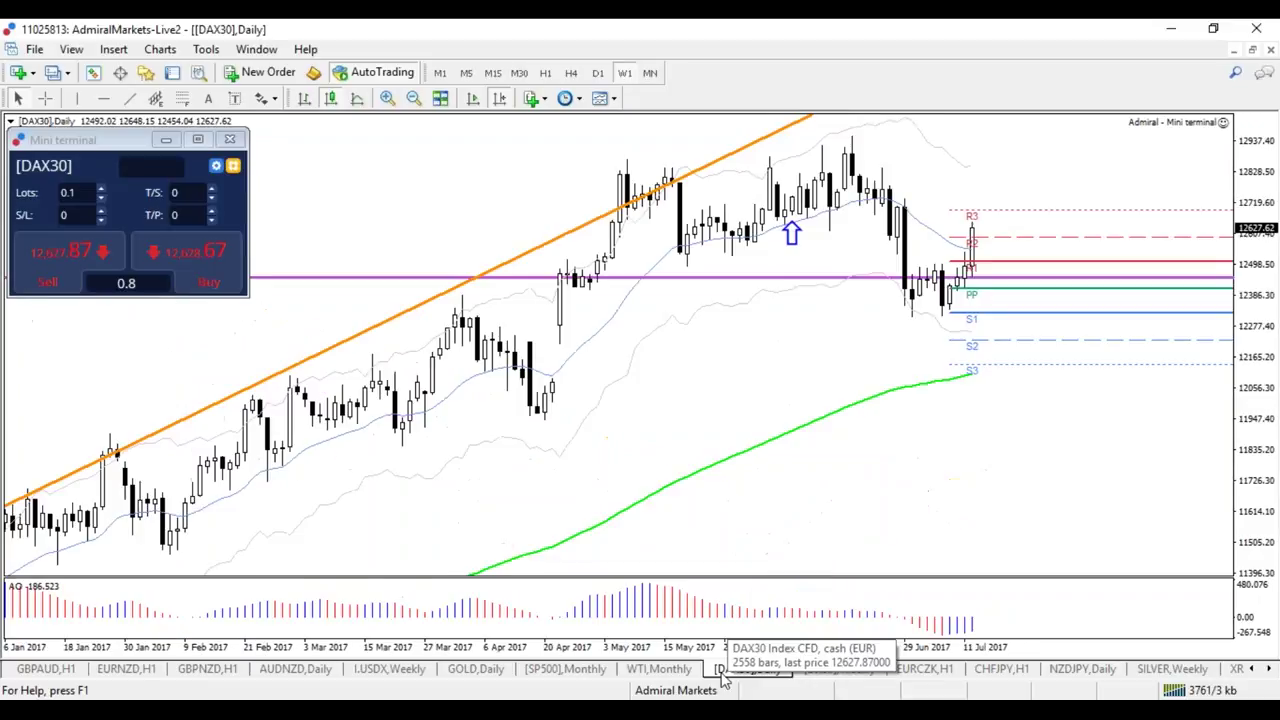
{"action": "left_click", "coordinate": [572, 73]}
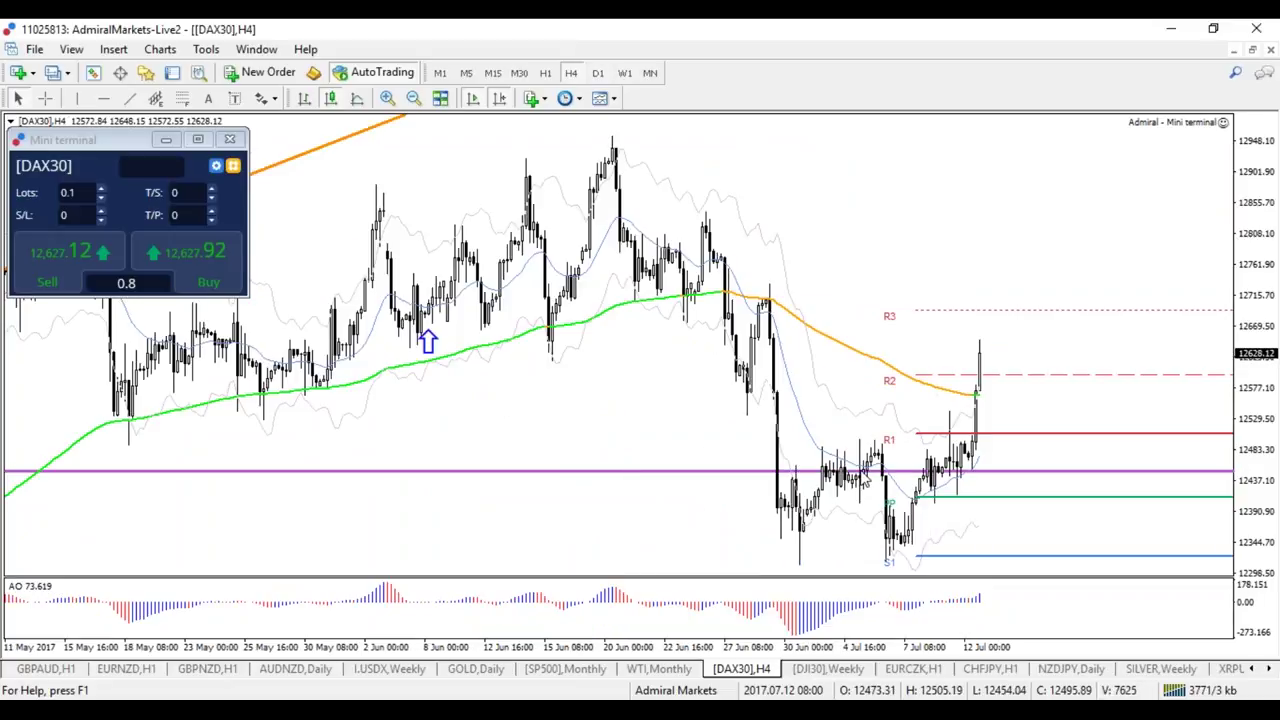
{"action": "left_click", "coordinate": [624, 73]}
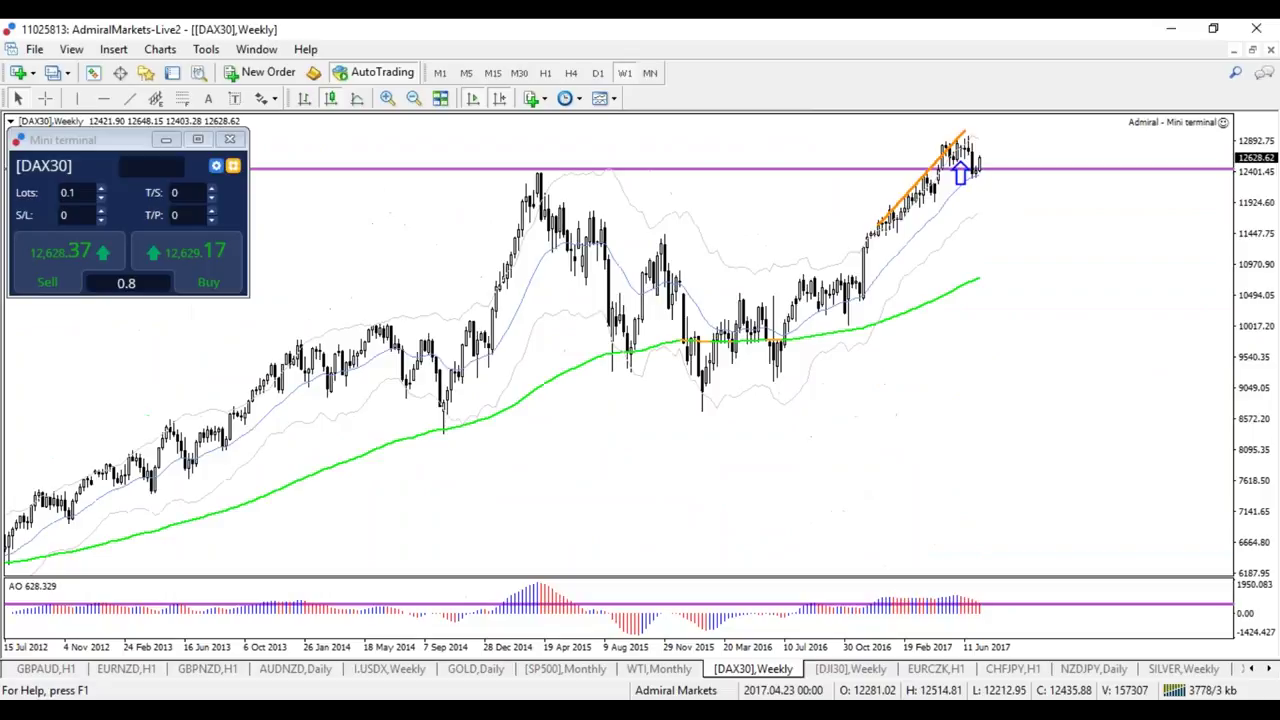
{"action": "key", "text": "plus"}
{"action": "key", "text": "plus"}
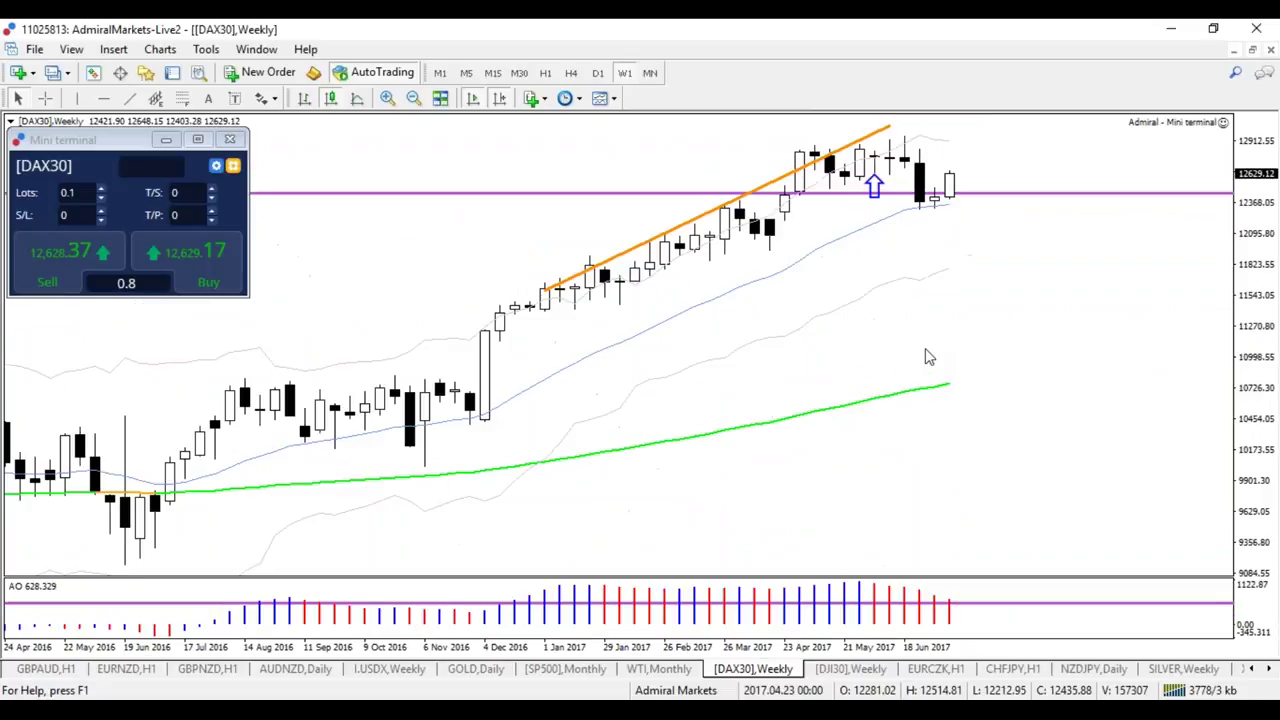
- Delete the purple horizontal line crossing the recent candles on the DAX30 Weekly price chart
{"action": "left_click_drag", "start_coordinate": [874, 192], "coordinate": [903, 247]}
{"action": "right_click", "coordinate": [876, 188]}
{"action": "left_click", "coordinate": [905, 251]}
{"action": "right_click", "coordinate": [895, 245]}
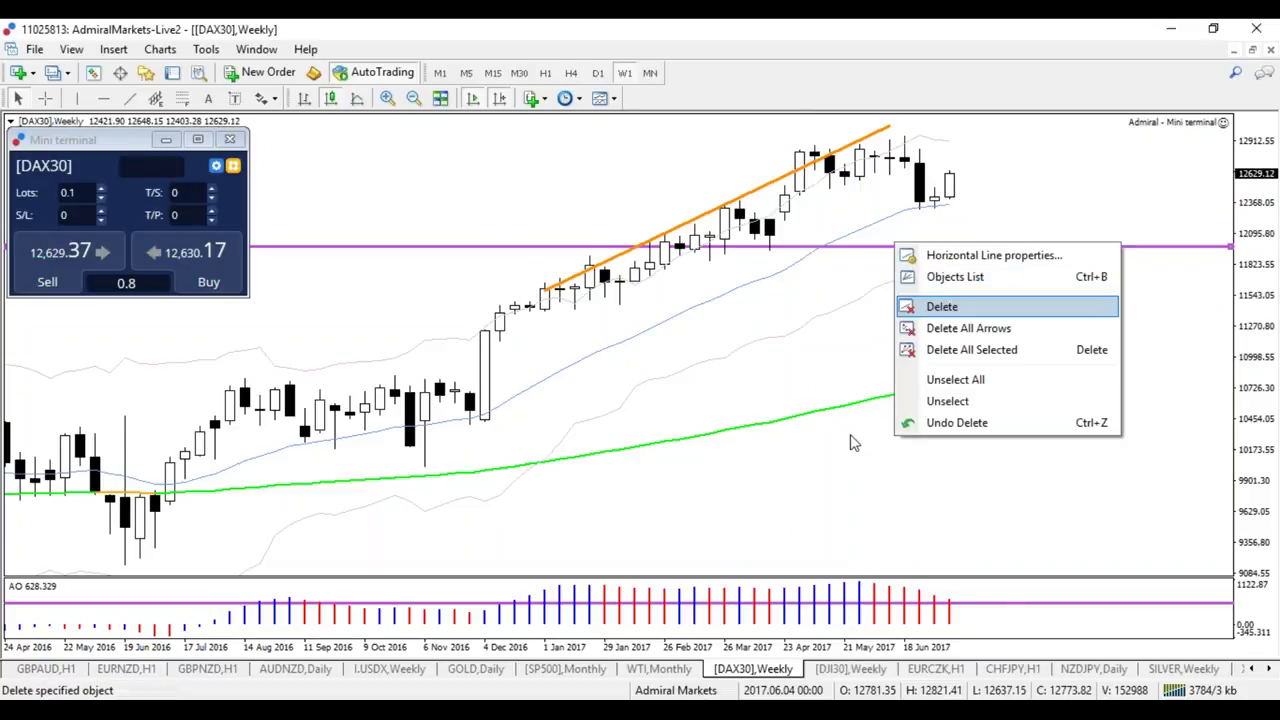
{"action": "left_click", "coordinate": [941, 306]}
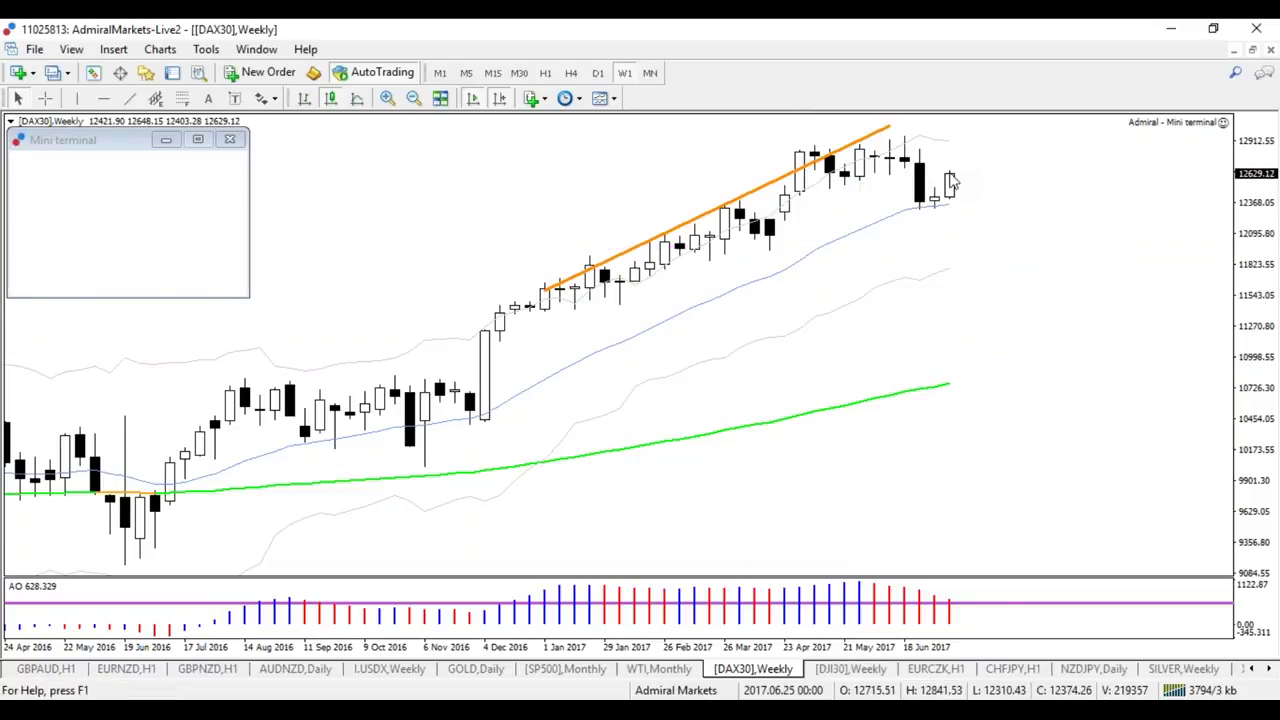
- Review the DAX30 H4, WTI Monthly and SP500 Monthly charts, and inspect the Awesome Oscillator on the GOLD Daily chart
{"action": "left_click", "coordinate": [603, 75]}
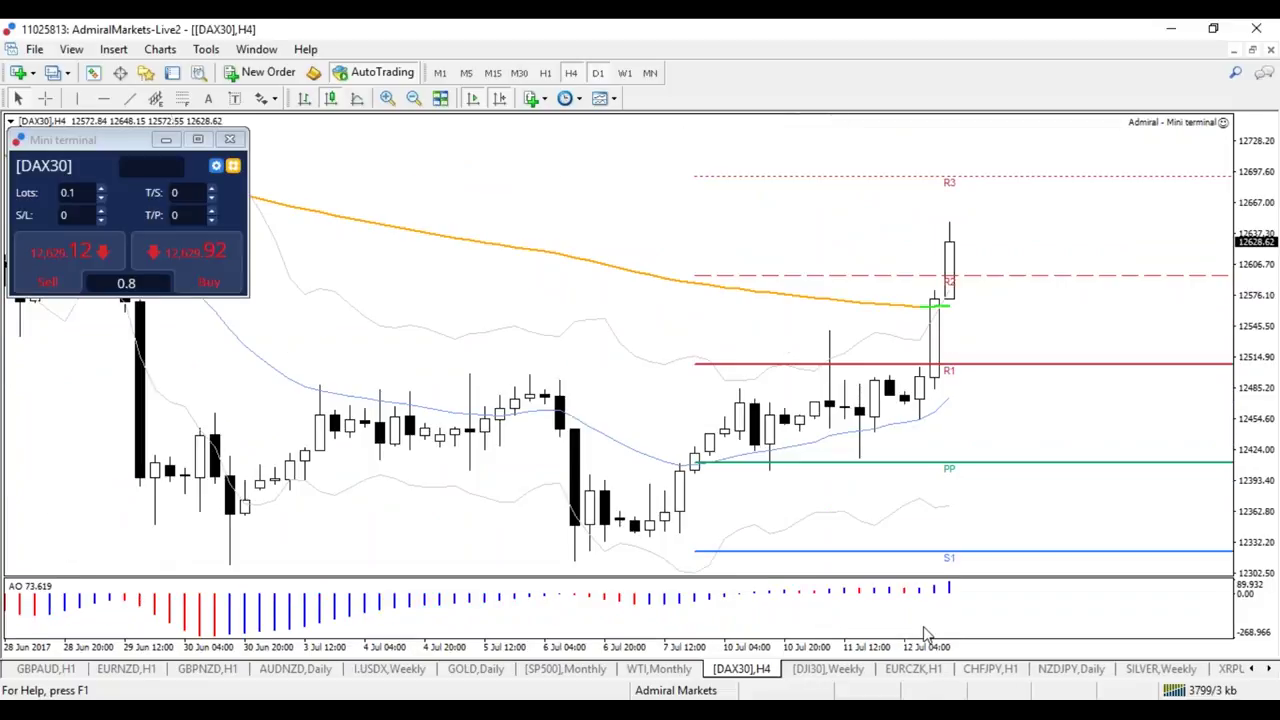
{"action": "key", "text": "minus"}
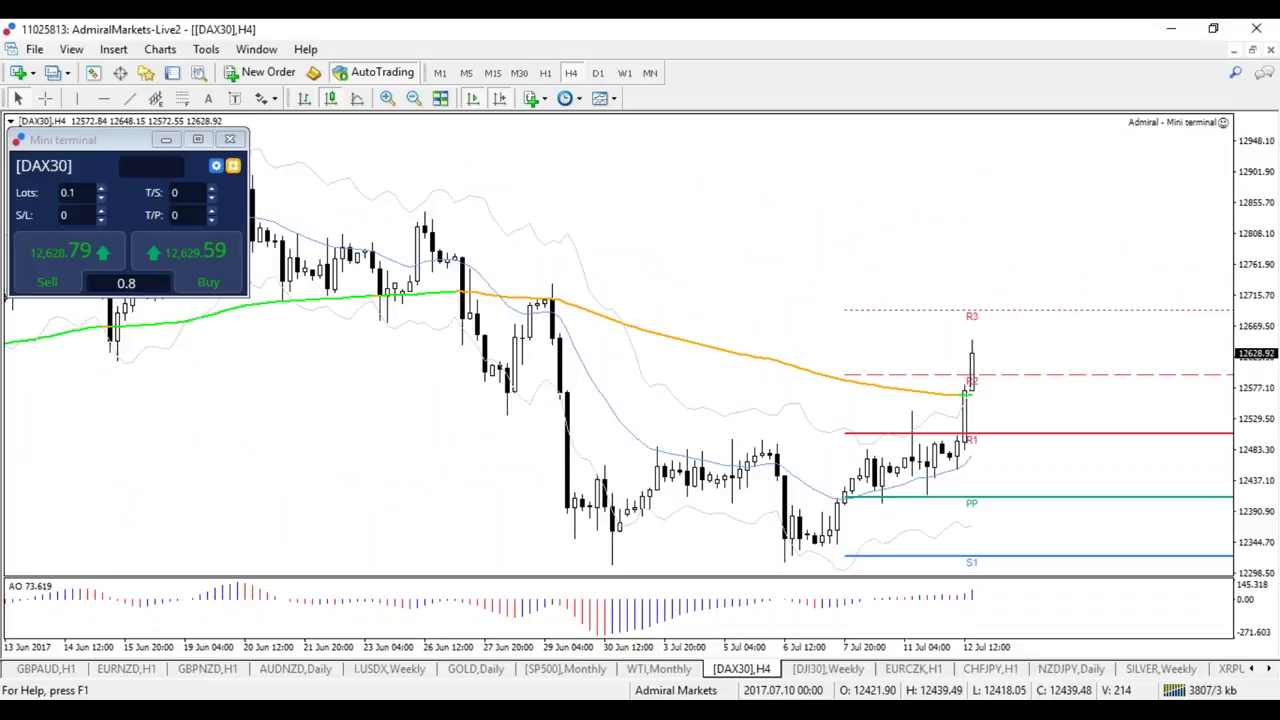
{"action": "left_click", "coordinate": [686, 670]}
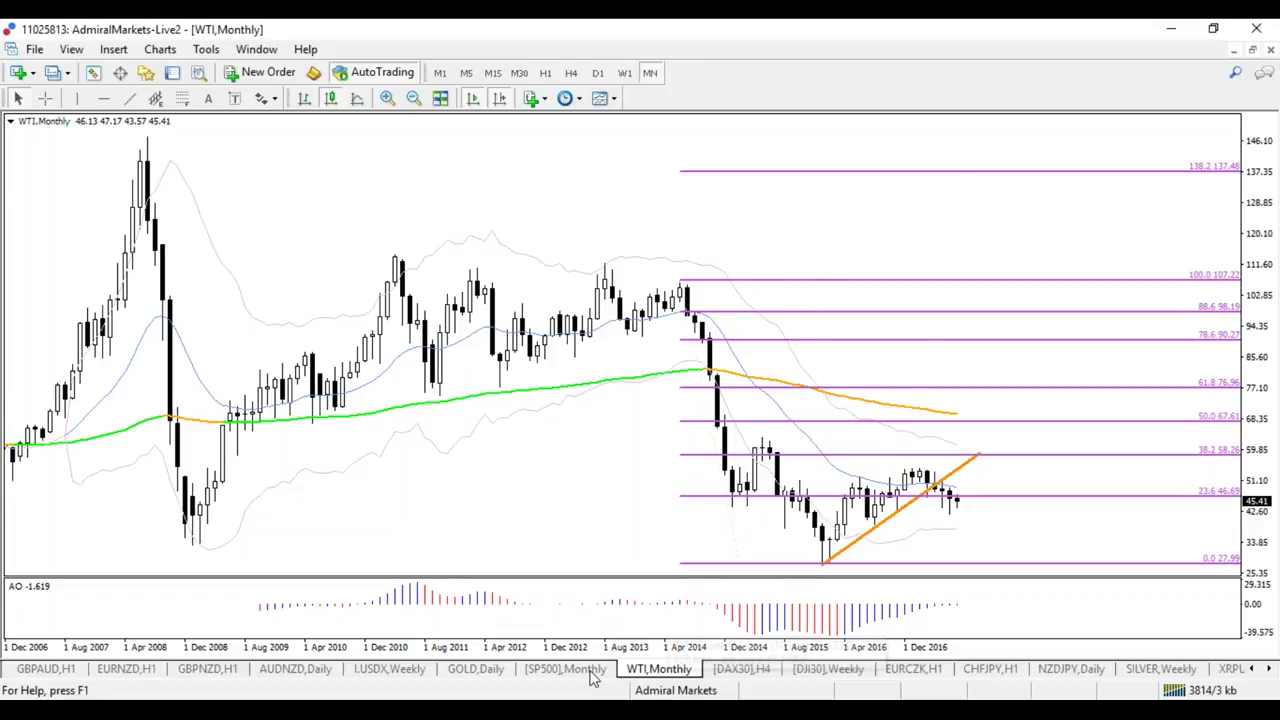
{"action": "left_click", "coordinate": [590, 670]}
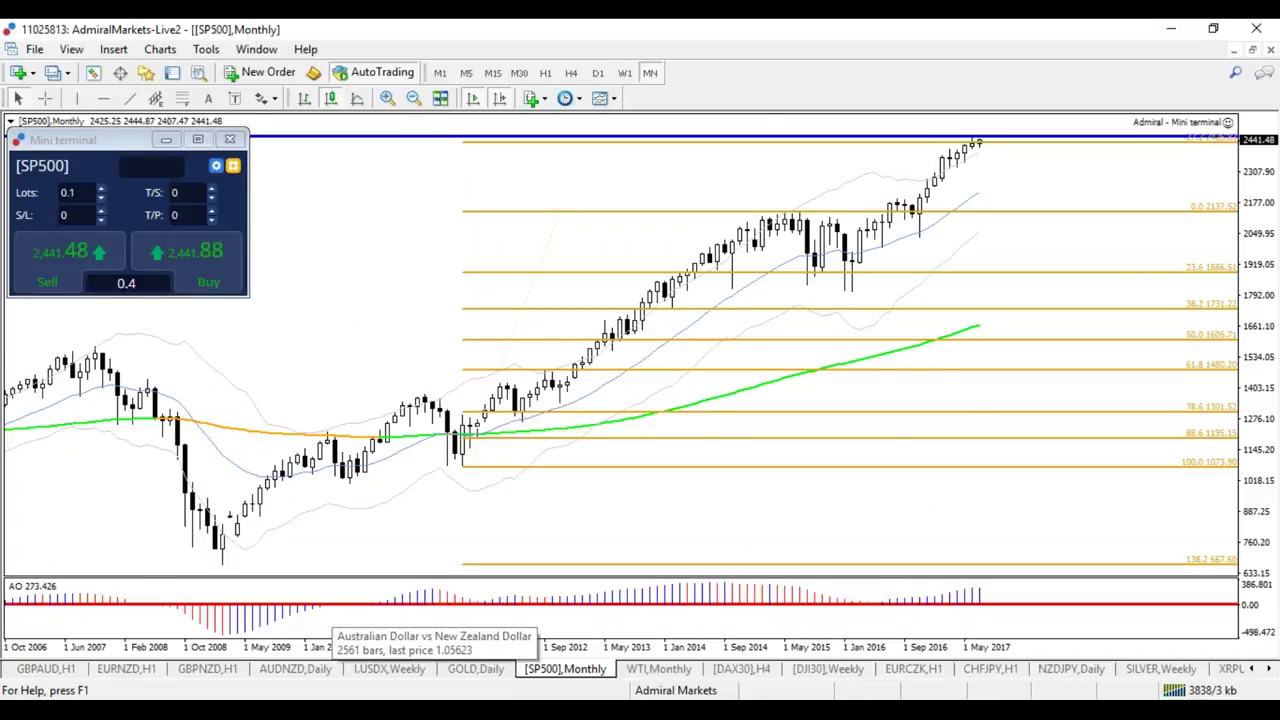
{"action": "left_click", "coordinate": [476, 668]}
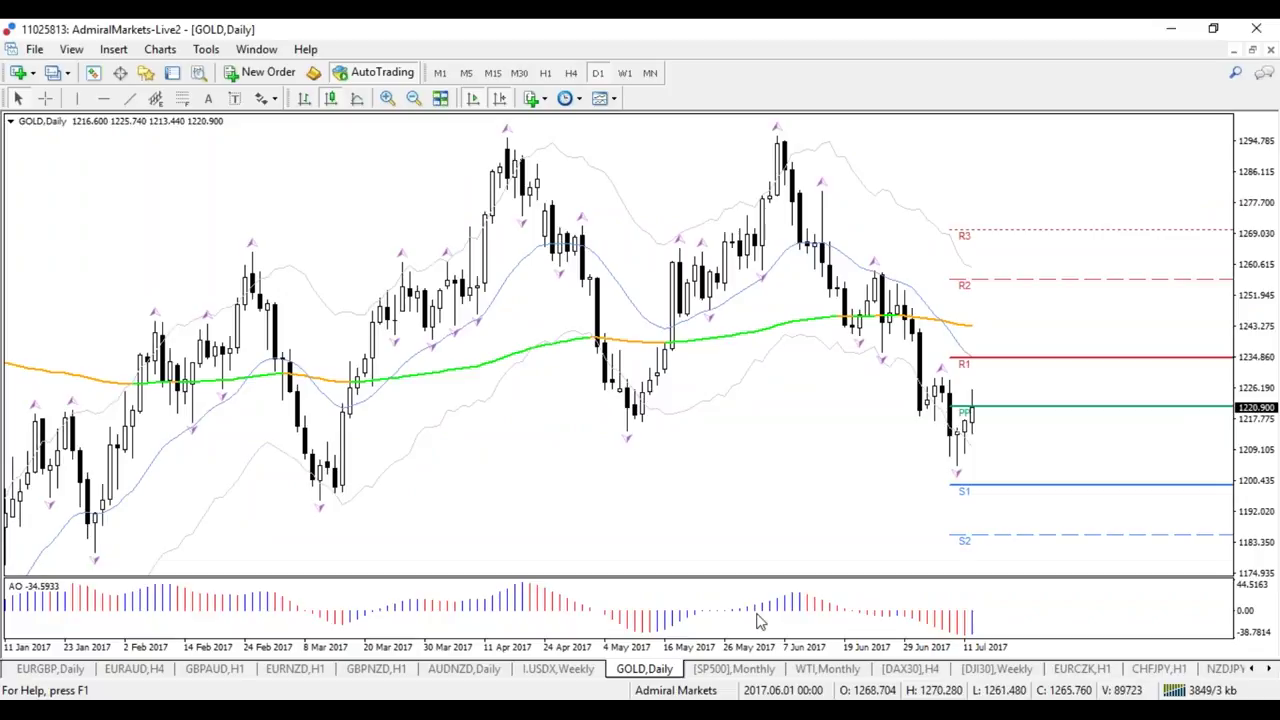
{"action": "mouse_move", "coordinate": [759, 617]}
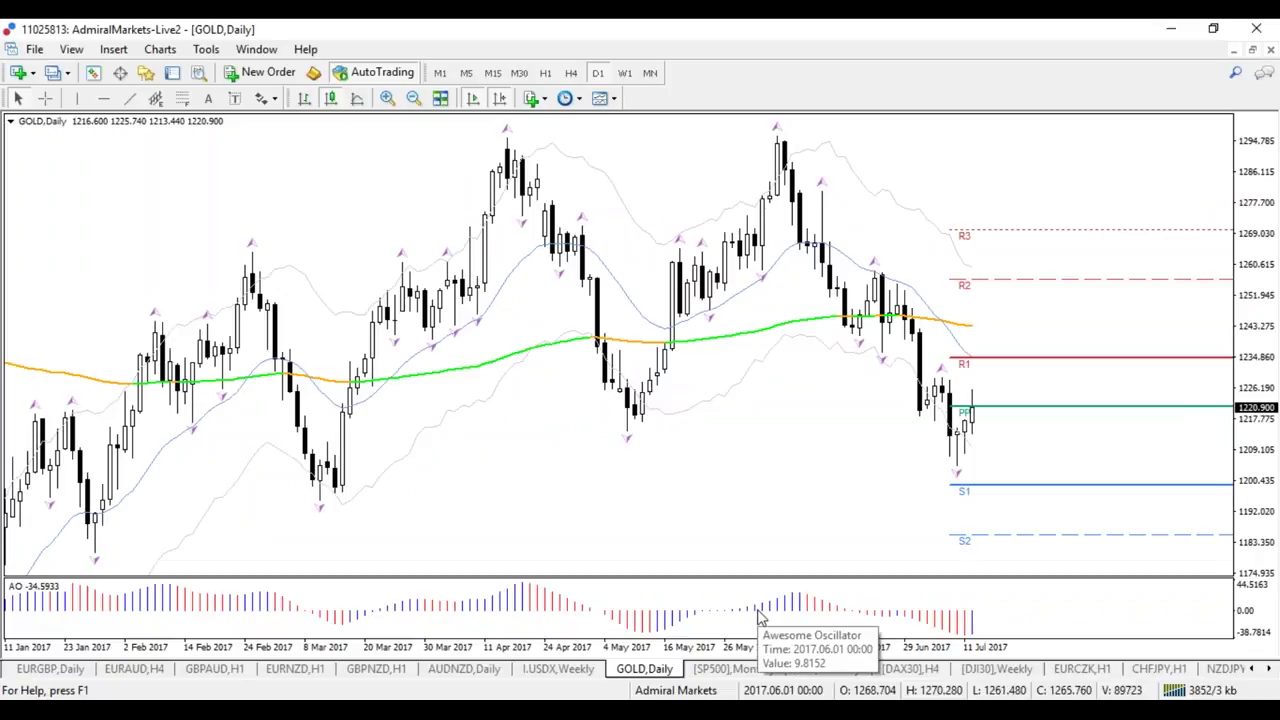
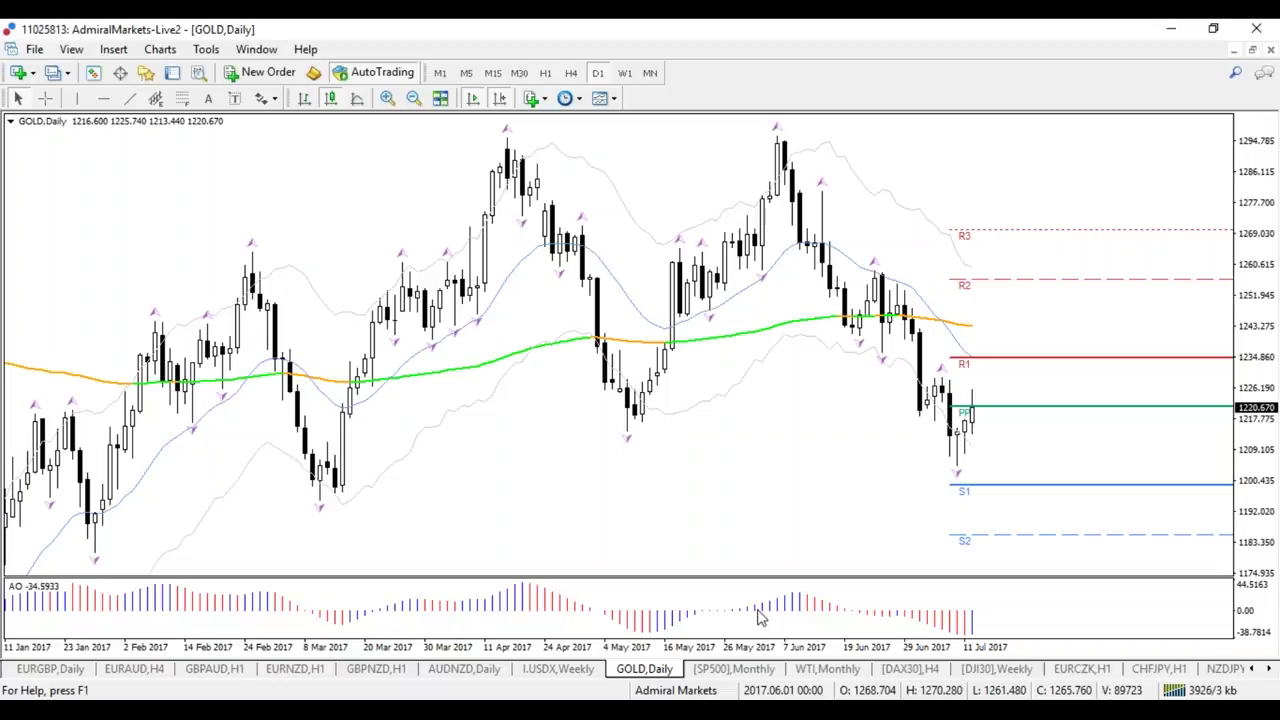
- Open the USDCAD H1 chart and examine the latest sharp price move against the pivot levels
{"action": "left_click", "coordinate": [1254, 669]}
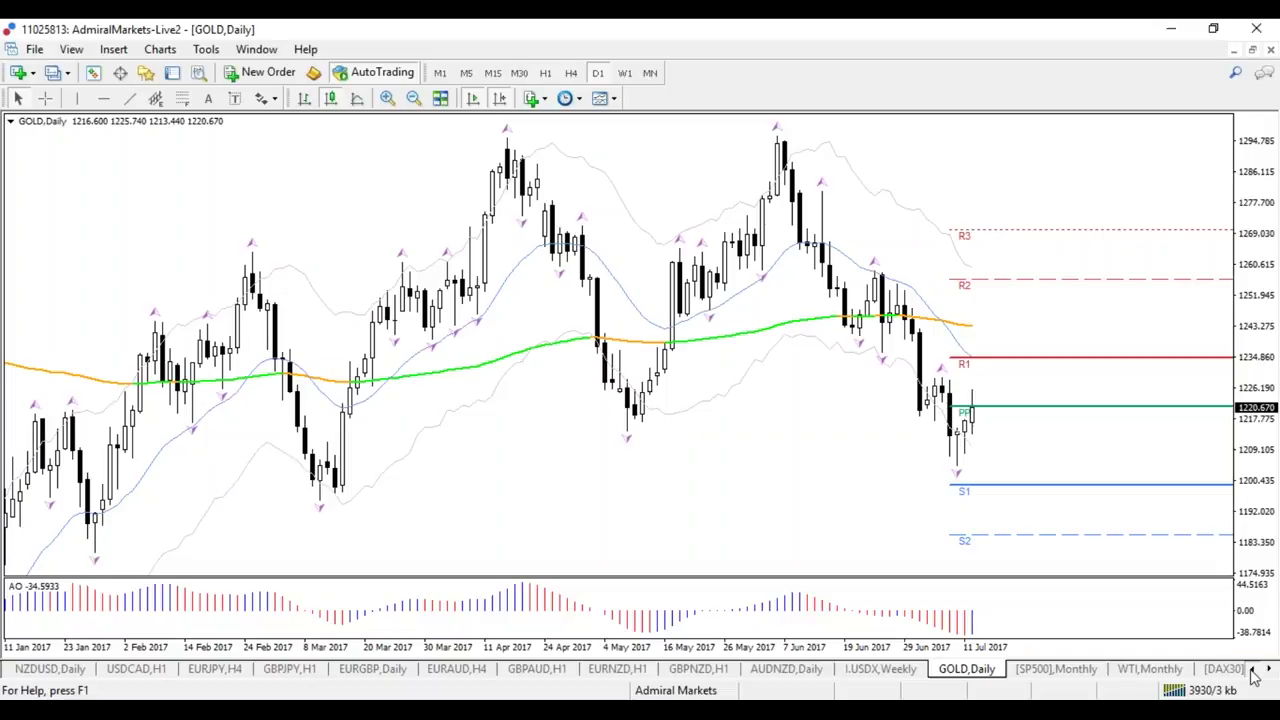
{"action": "left_click", "coordinate": [1254, 669]}
{"action": "left_click", "coordinate": [455, 668]}
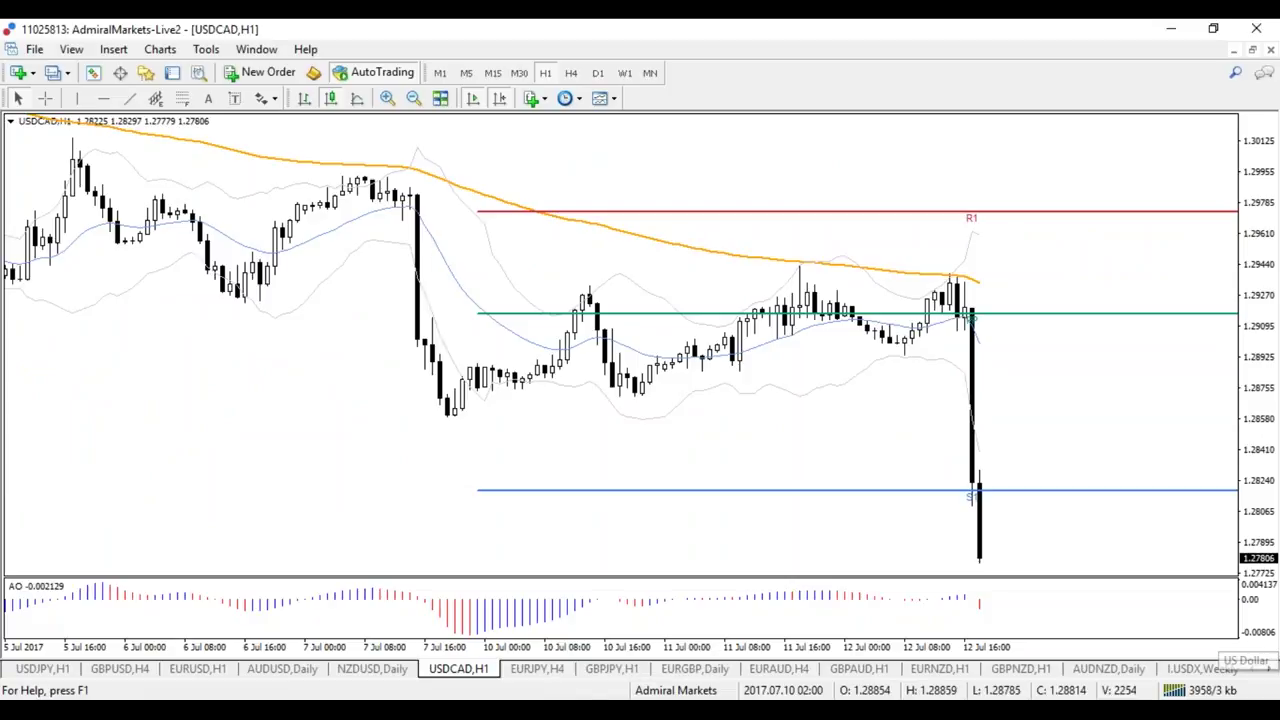
- Delete the purple Fibonacci retracement from the USDJPY H1 chart
{"action": "left_click", "coordinate": [42, 668]}
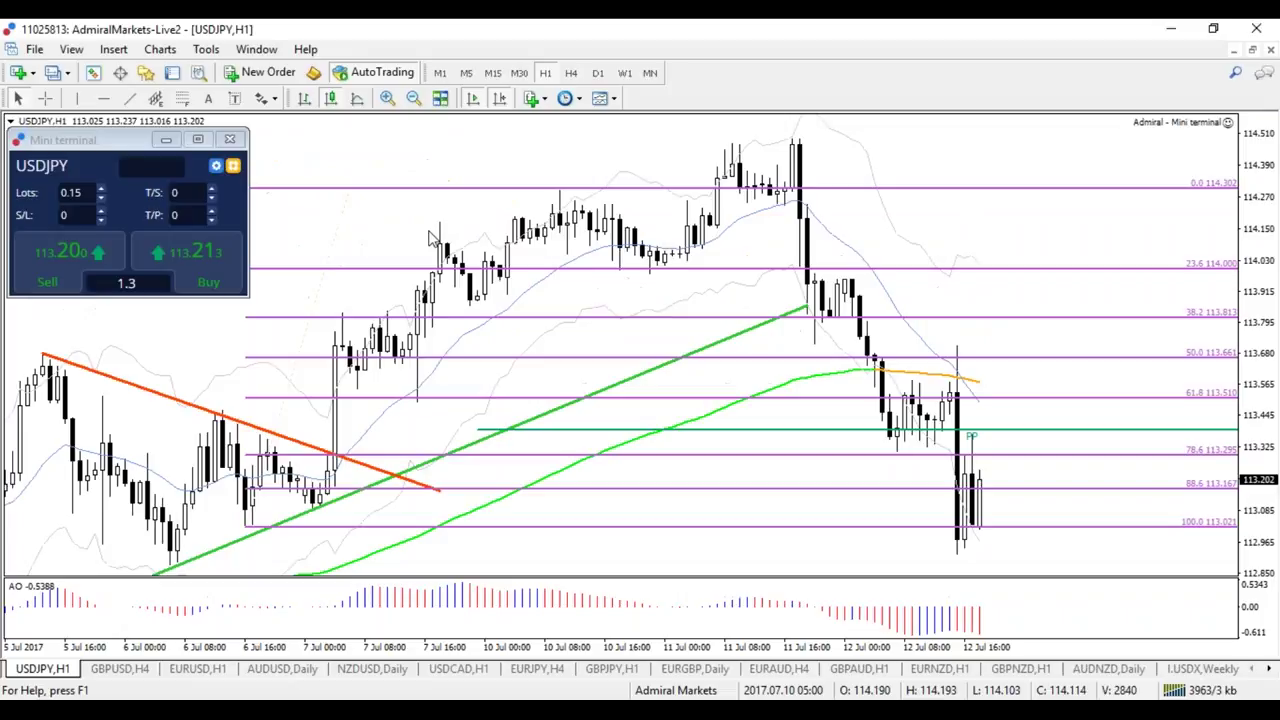
{"action": "right_click", "coordinate": [352, 197]}
{"action": "key", "text": "Delete"}
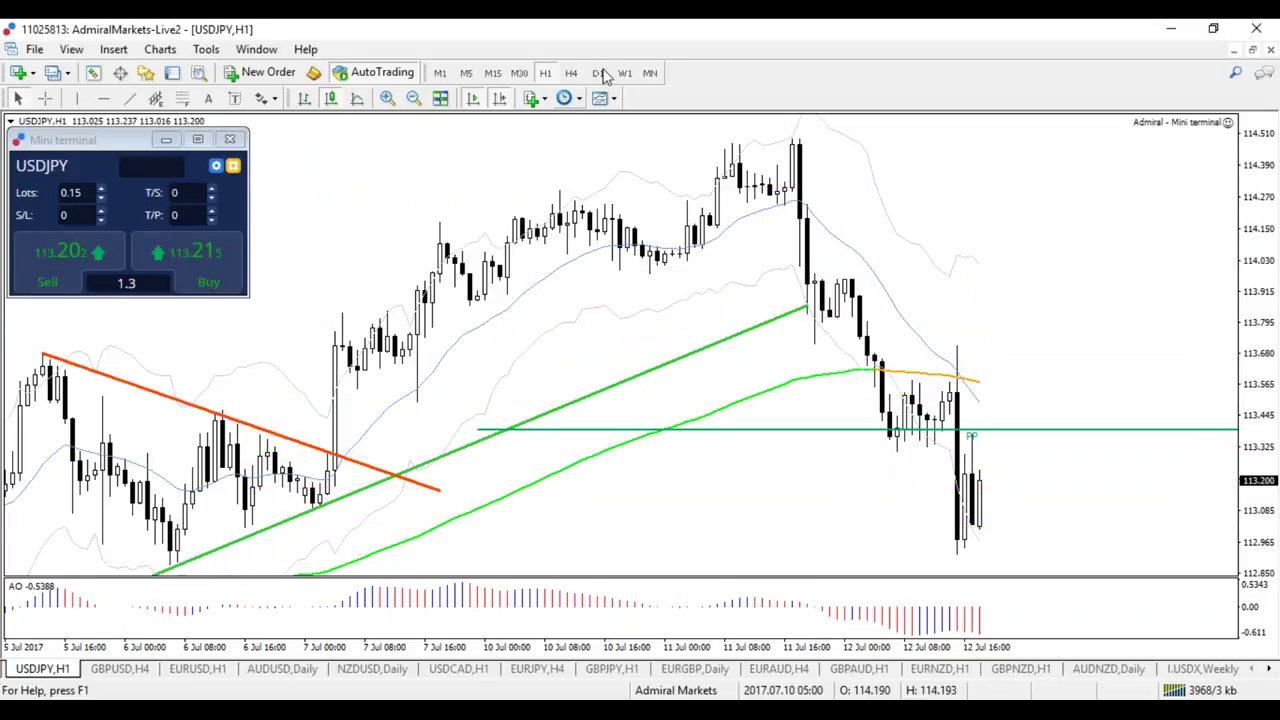
- Compare USDJPY on the Daily, H1 and H4 timeframes, using the crosshair to inspect the 12 July low and earlier swings
{"action": "left_click", "coordinate": [598, 73]}
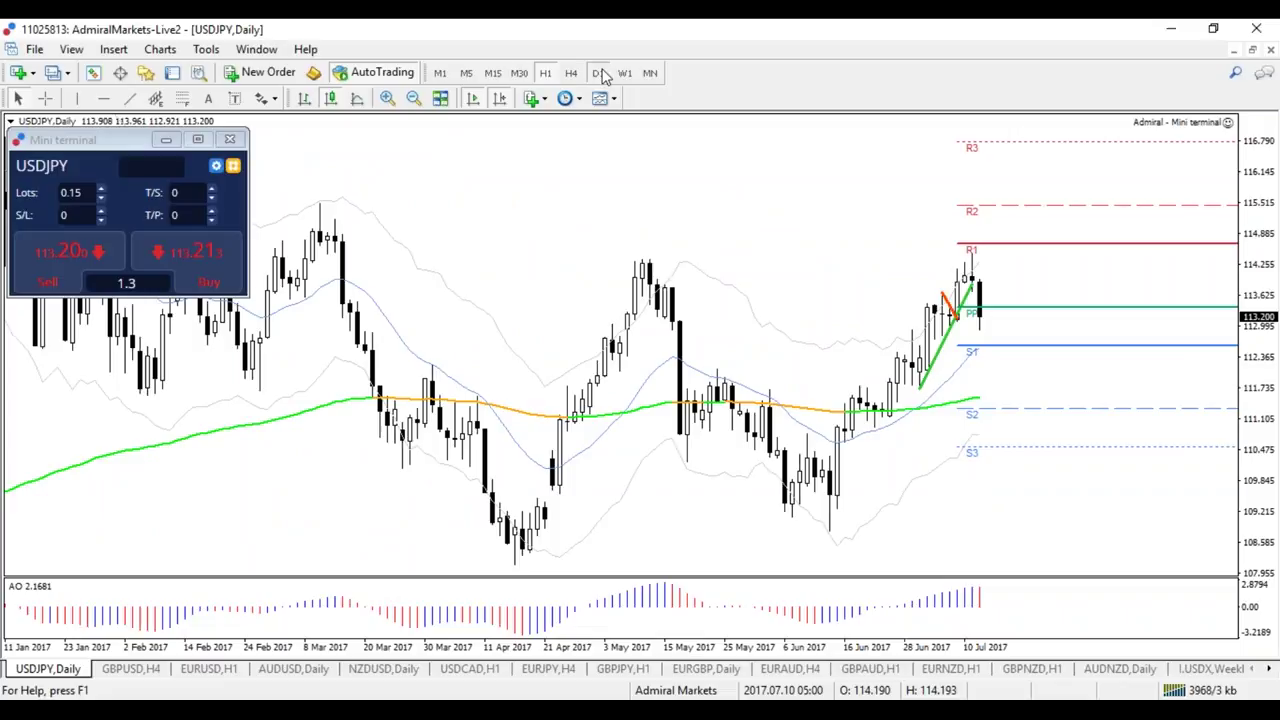
{"action": "left_click", "coordinate": [545, 73]}
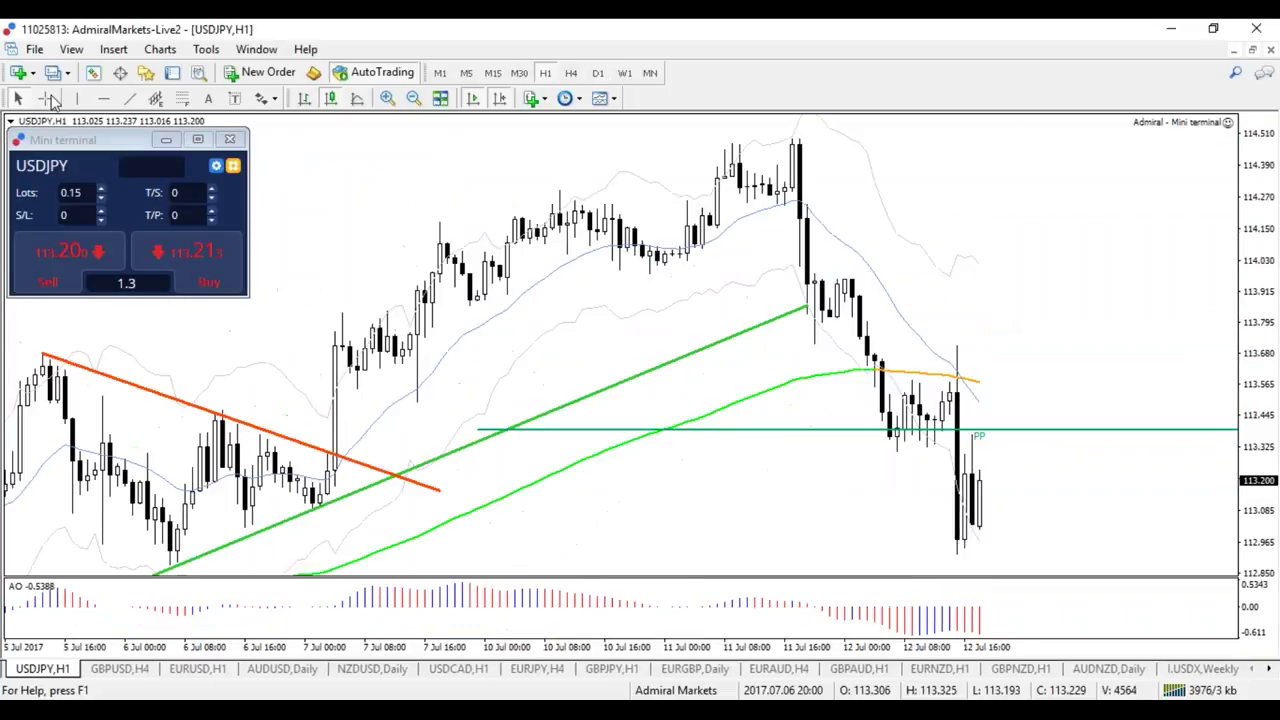
{"action": "left_click", "coordinate": [47, 98]}
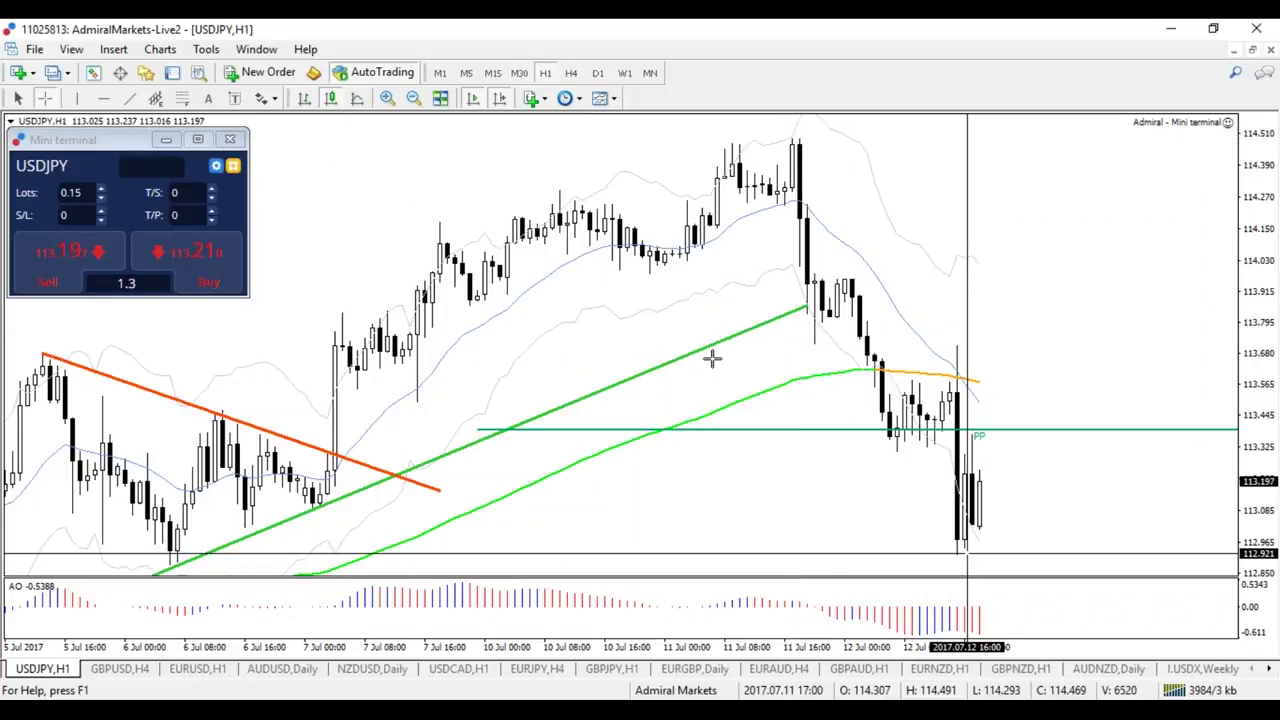
{"action": "left_click", "coordinate": [571, 73]}
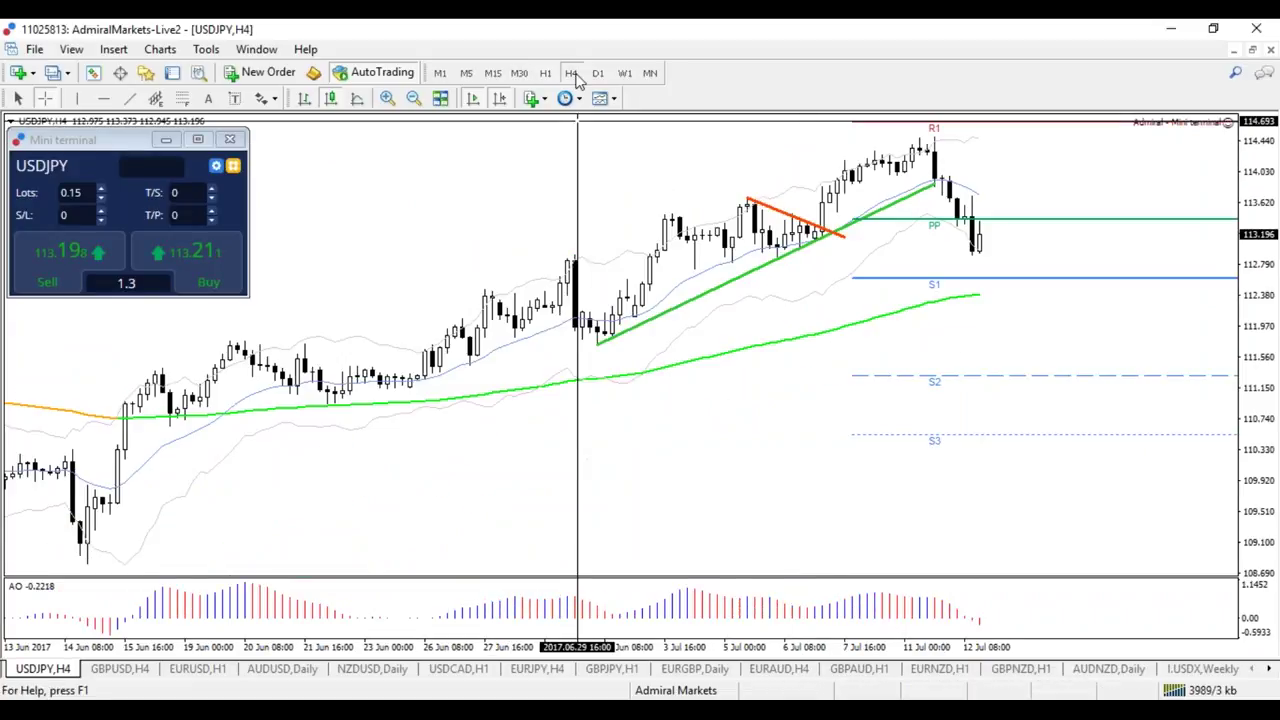
{"action": "left_click", "coordinate": [597, 73]}
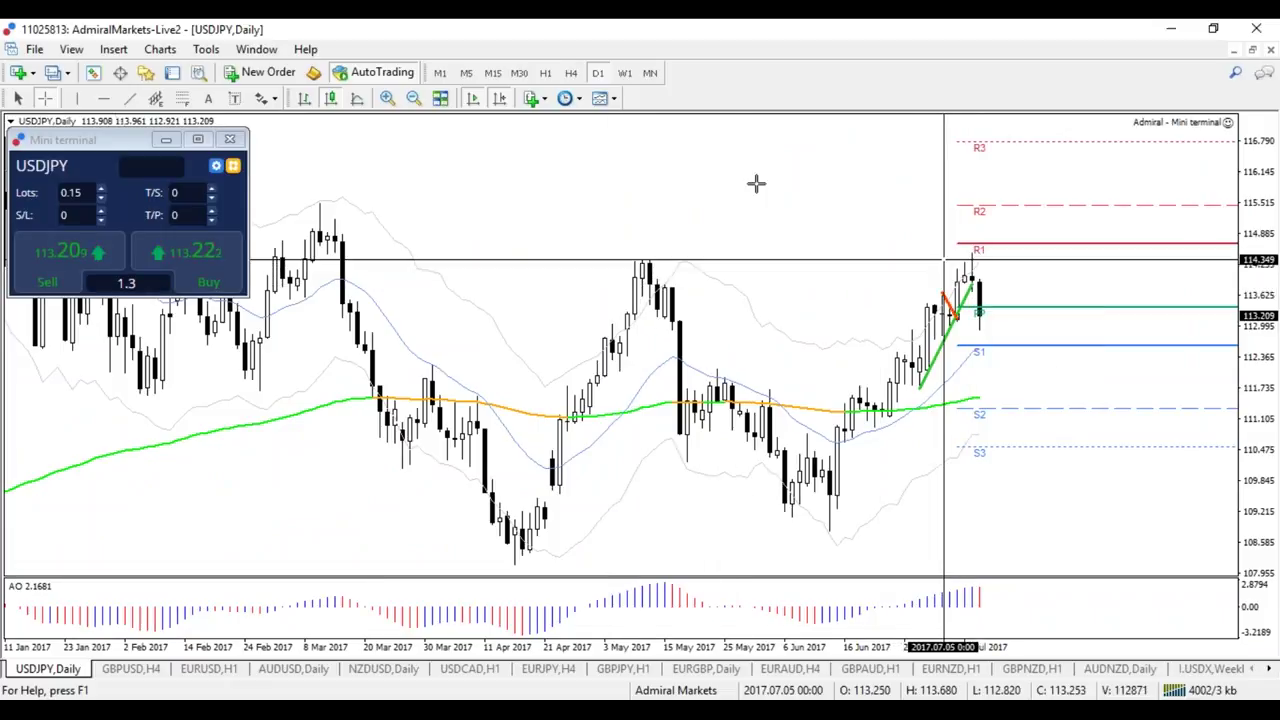
- Return USDJPY to H1 and measure the decline from the 11 July high with the crosshair, also checking the 12 July spike
{"action": "type", "text": "H1"}
{"action": "key", "text": "Return"}
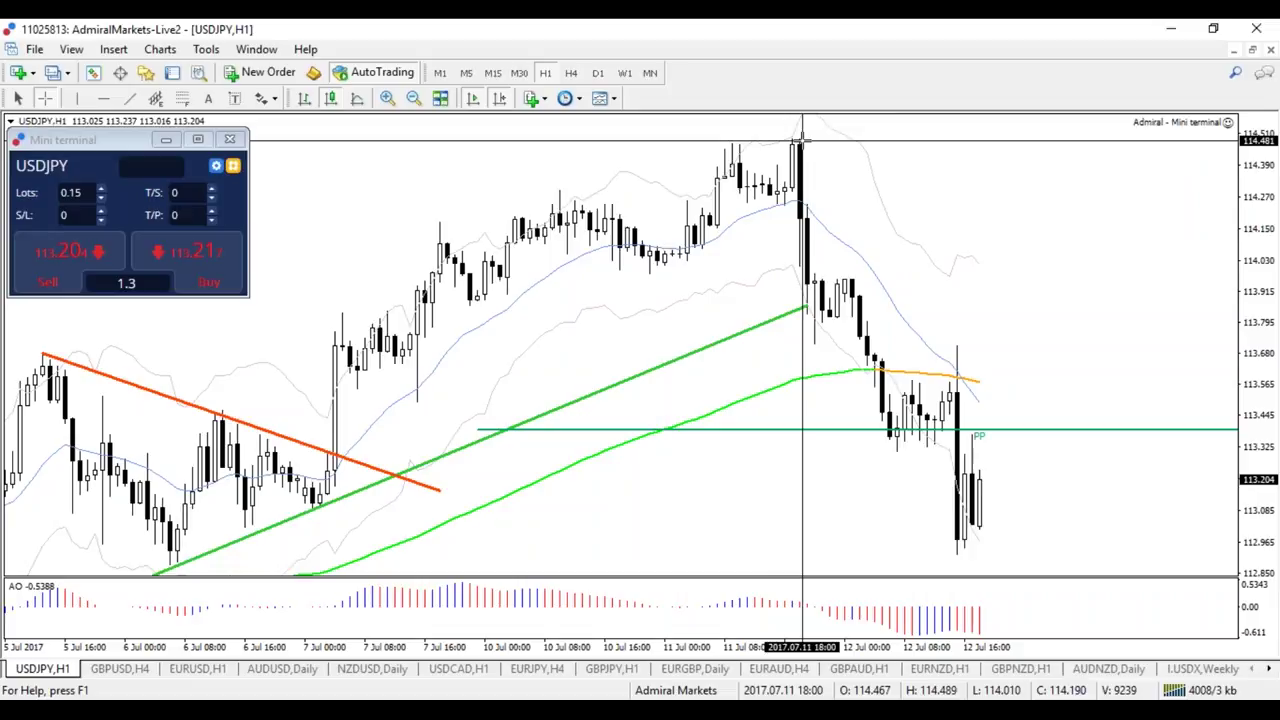
{"action": "left_click_drag", "start_coordinate": [801, 140], "coordinate": [817, 346]}
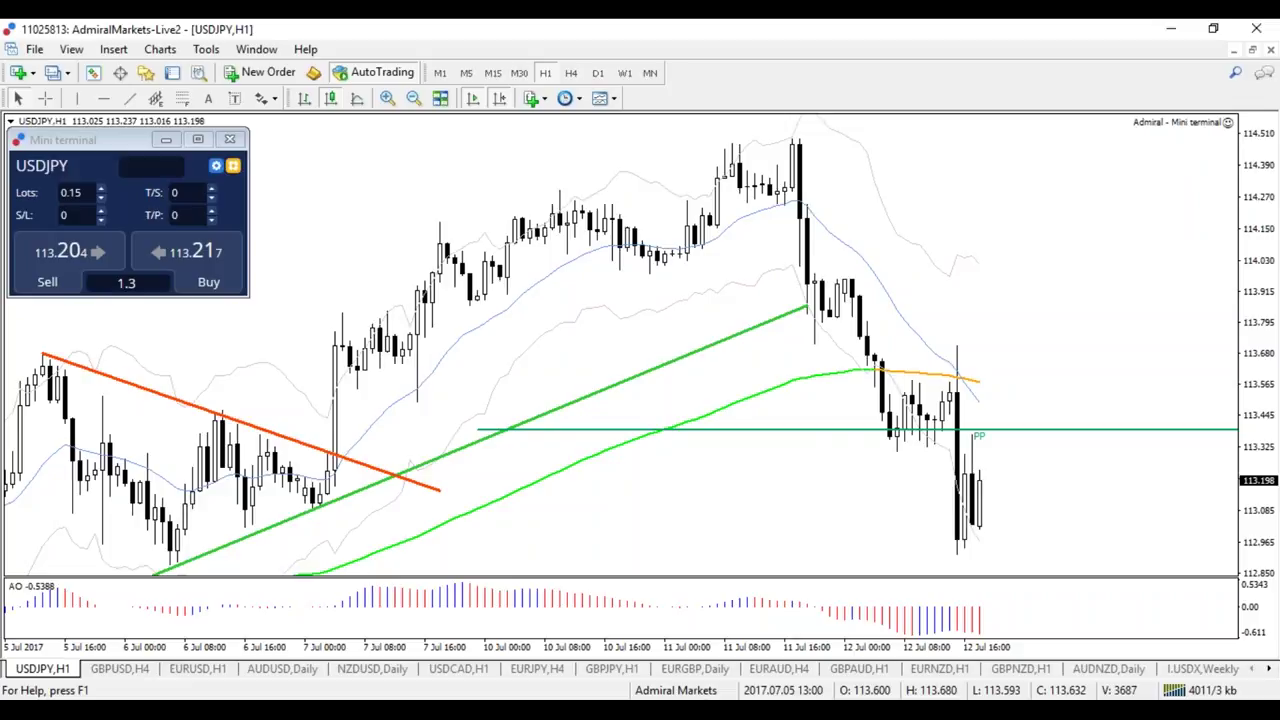
{"action": "middle_click", "coordinate": [846, 278]}
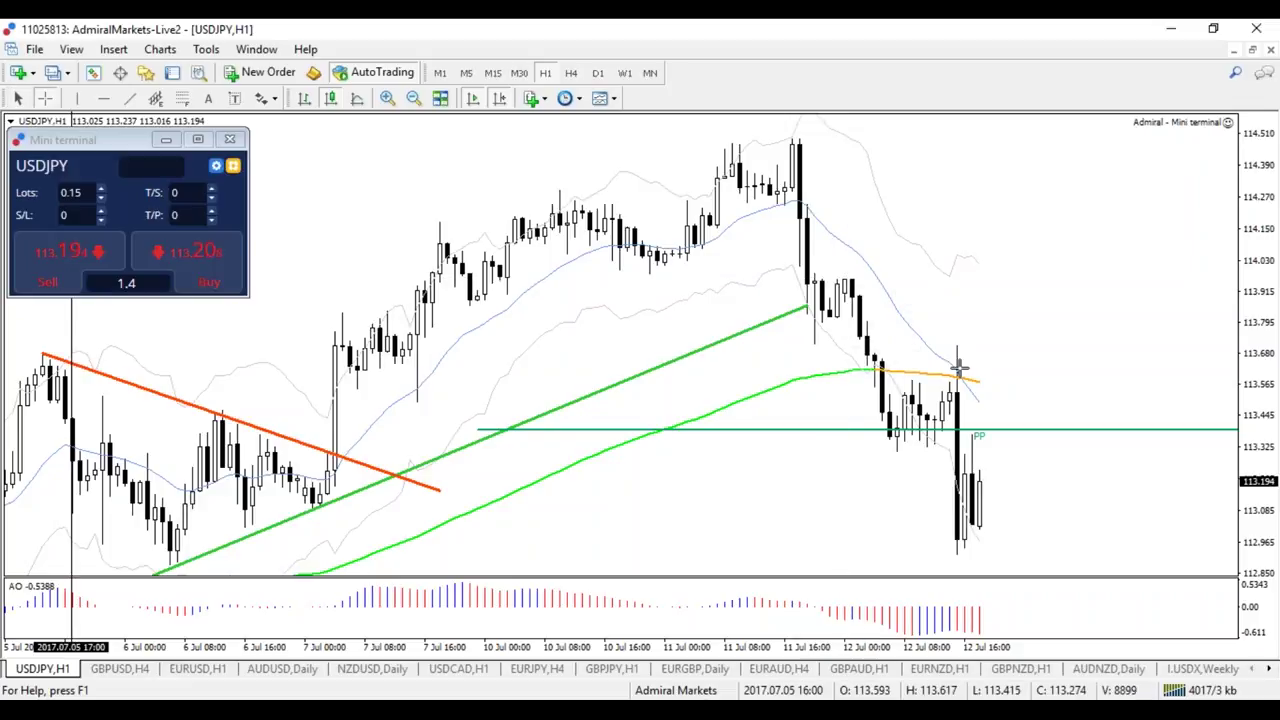
{"action": "left_click_drag", "start_coordinate": [968, 347], "coordinate": [968, 350]}
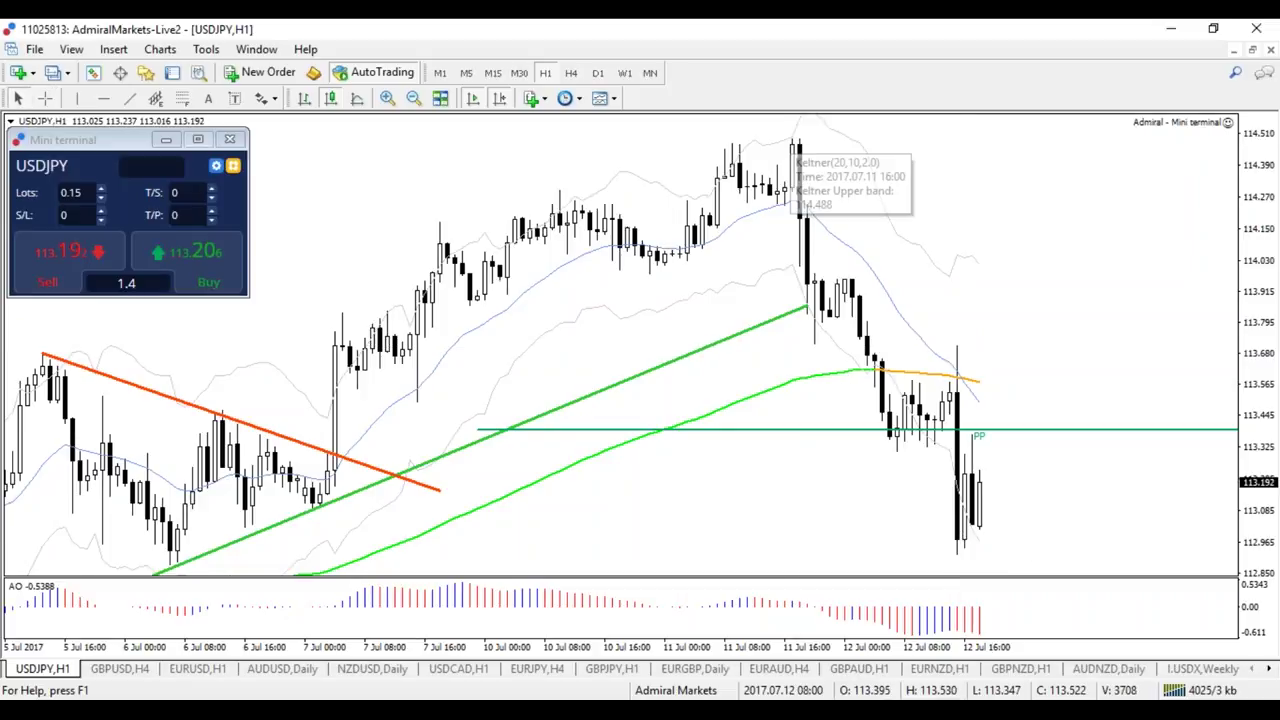
- Examine the USDJPY decline on the M15 timeframe, with a longer price history back to 10 July
{"action": "key", "text": "minus"}
{"action": "key", "text": "plus"}
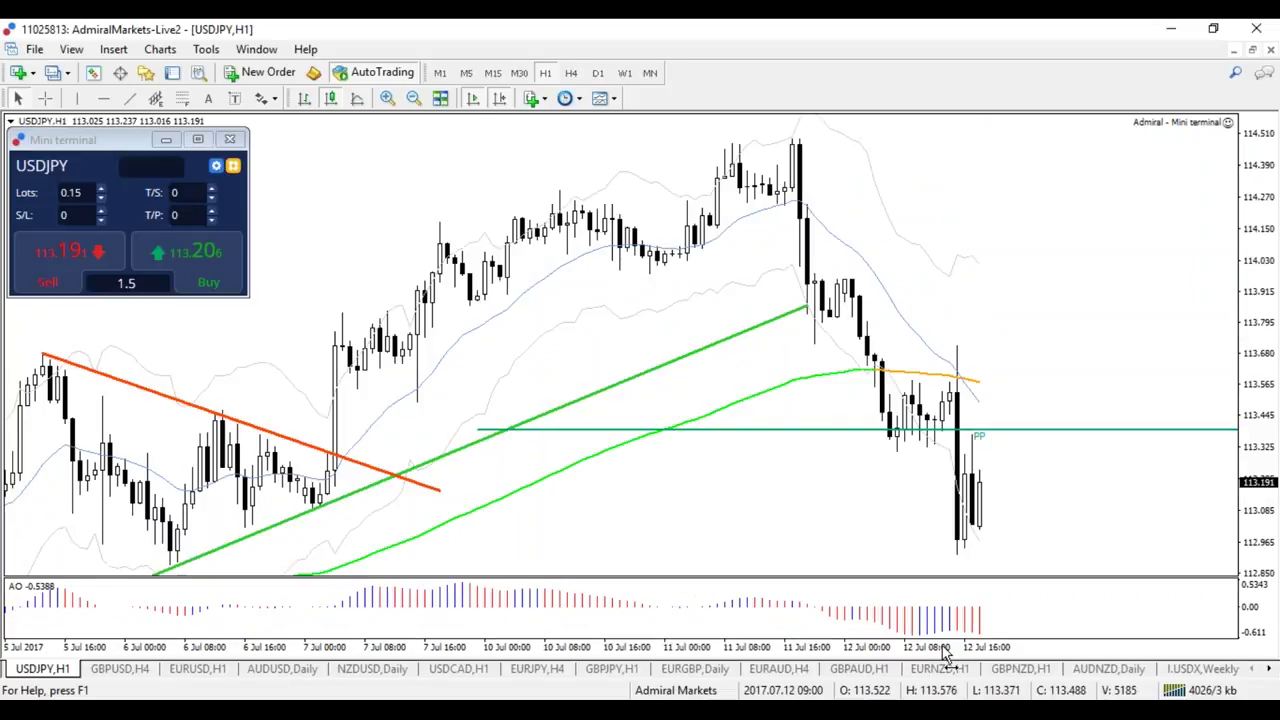
{"action": "mouse_move", "coordinate": [890, 328]}
{"action": "left_mouse_down"}
{"action": "mouse_move", "coordinate": [857, 265]}
{"action": "mouse_move", "coordinate": [922, 478]}
{"action": "mouse_move", "coordinate": [905, 299]}
{"action": "left_mouse_up"}
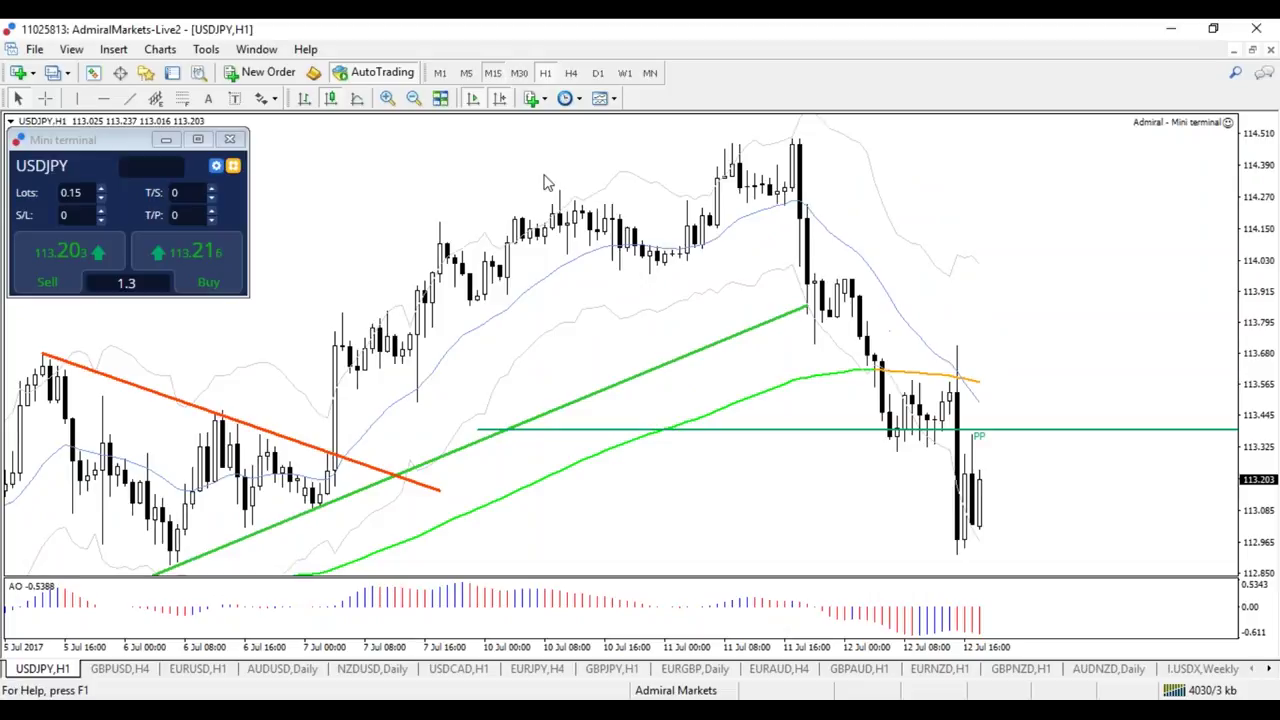
{"action": "left_click", "coordinate": [492, 72]}
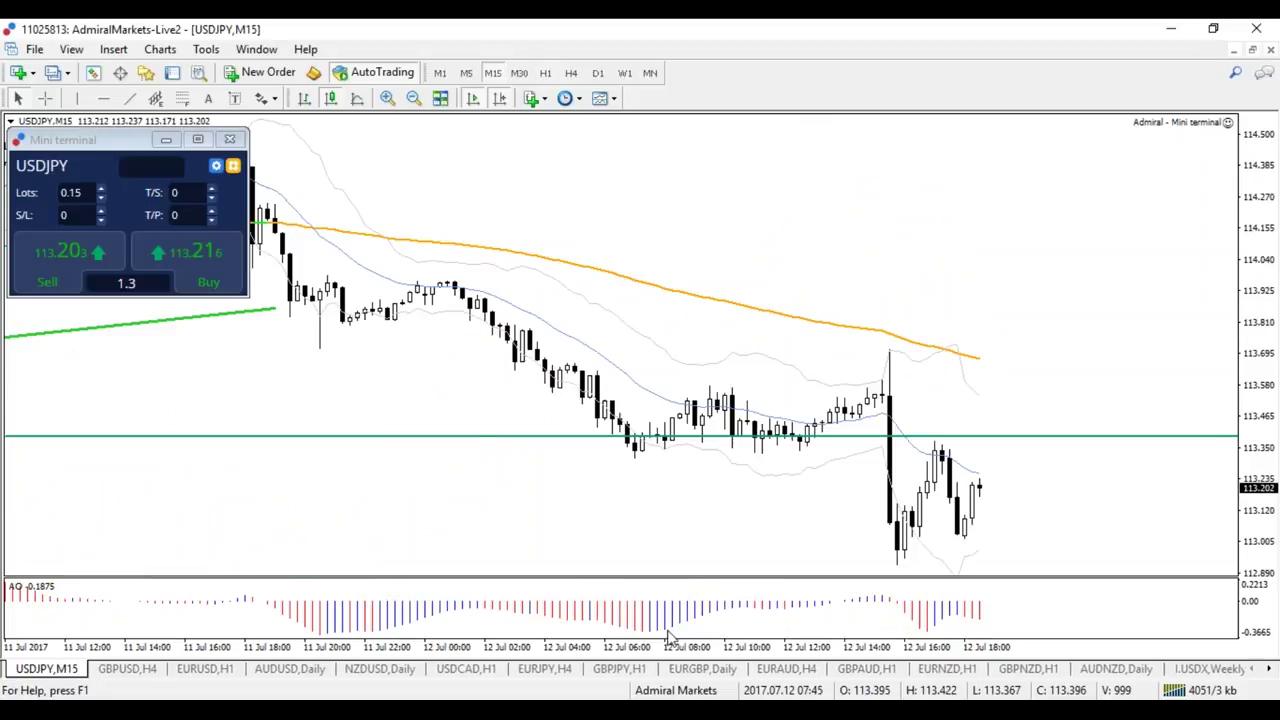
{"action": "left_click_drag", "start_coordinate": [670, 637], "coordinate": [650, 640]}
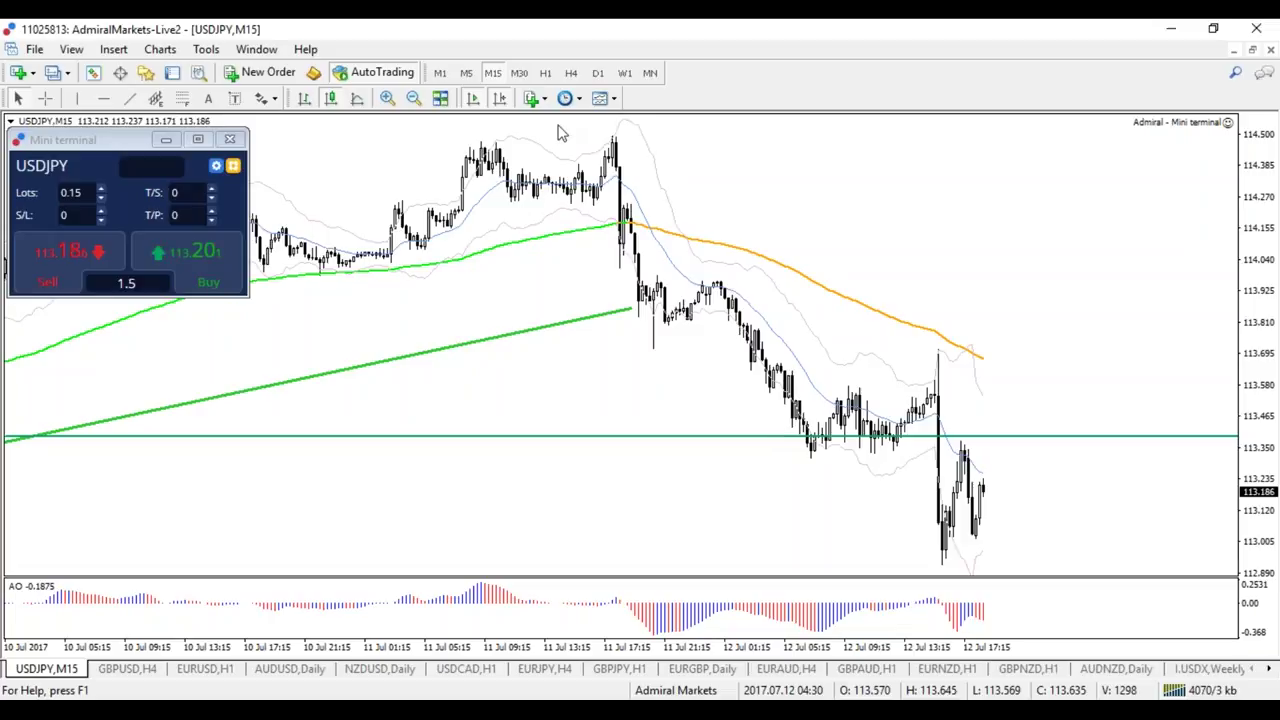
- On USDJPY H1, sketch a head-and-shoulders outline and a bounce towards 114.065 followed by a drop to S1, then erase the sketches
{"action": "left_click", "coordinate": [545, 72]}
{"action": "left_click_drag", "start_coordinate": [990, 385], "coordinate": [991, 416]}
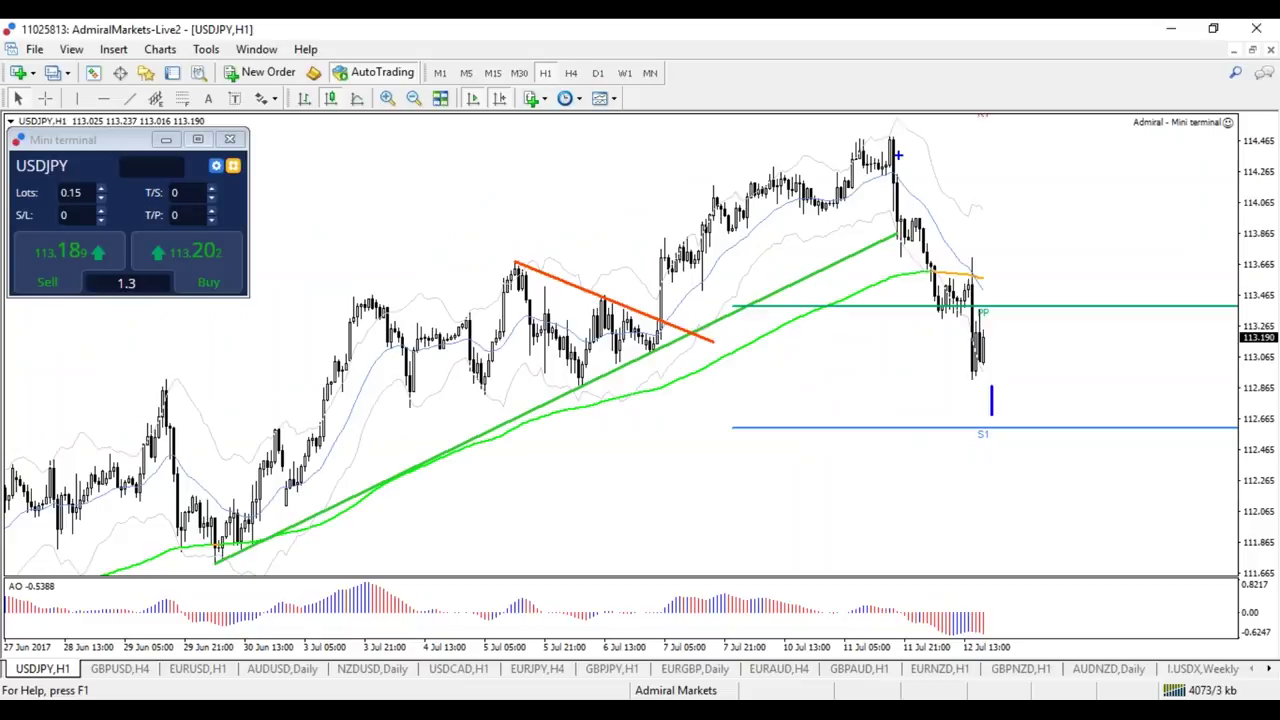
{"action": "mouse_move", "coordinate": [905, 222]}
{"action": "left_mouse_down"}
{"action": "mouse_move", "coordinate": [975, 378]}
{"action": "mouse_move", "coordinate": [989, 377]}
{"action": "mouse_move", "coordinate": [1068, 222]}
{"action": "left_mouse_up"}
{"action": "key", "text": "e"}
{"action": "mouse_move", "coordinate": [974, 374]}
{"action": "left_mouse_down"}
{"action": "mouse_move", "coordinate": [1094, 210]}
{"action": "mouse_move", "coordinate": [1108, 214]}
{"action": "left_mouse_up"}
{"action": "mouse_move", "coordinate": [603, 264]}
{"action": "left_mouse_down"}
{"action": "mouse_move", "coordinate": [718, 98]}
{"action": "mouse_move", "coordinate": [980, 140]}
{"action": "mouse_move", "coordinate": [1188, 212]}
{"action": "left_mouse_up"}
{"action": "mouse_move", "coordinate": [1097, 206]}
{"action": "left_mouse_down"}
{"action": "mouse_move", "coordinate": [1107, 414]}
{"action": "mouse_move", "coordinate": [1156, 404]}
{"action": "left_mouse_up"}
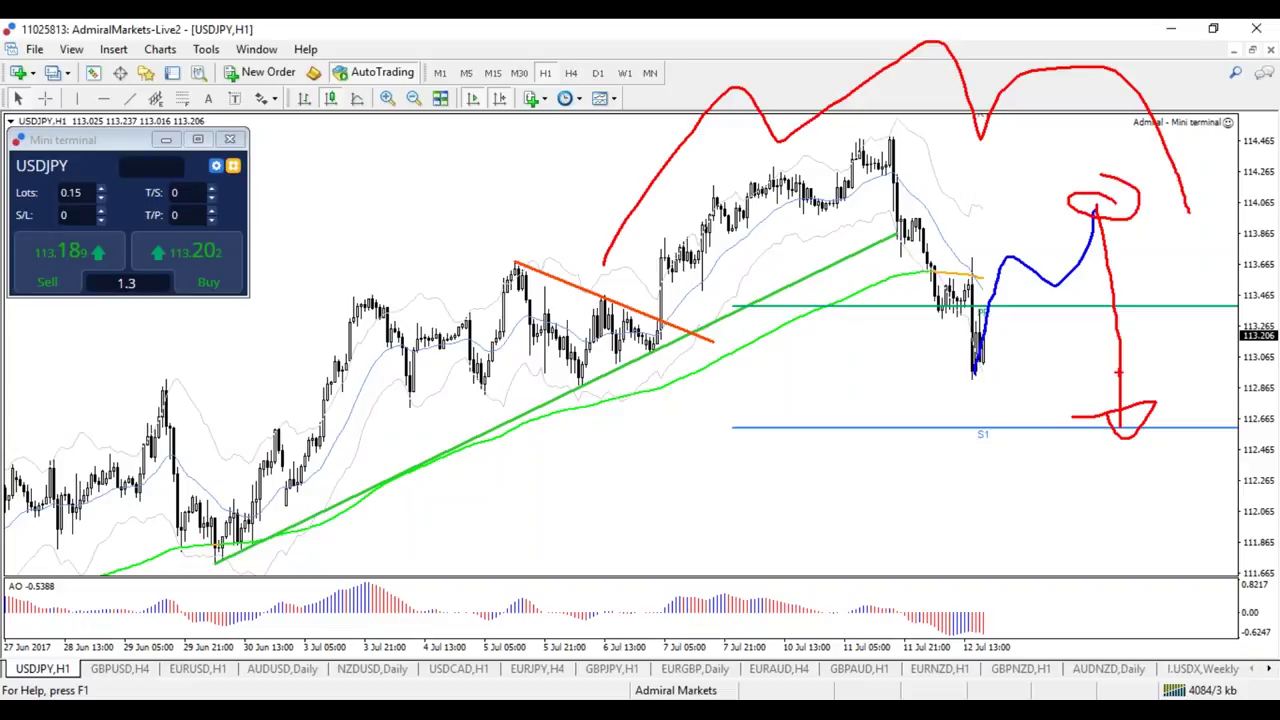
{"action": "key", "text": "e"}
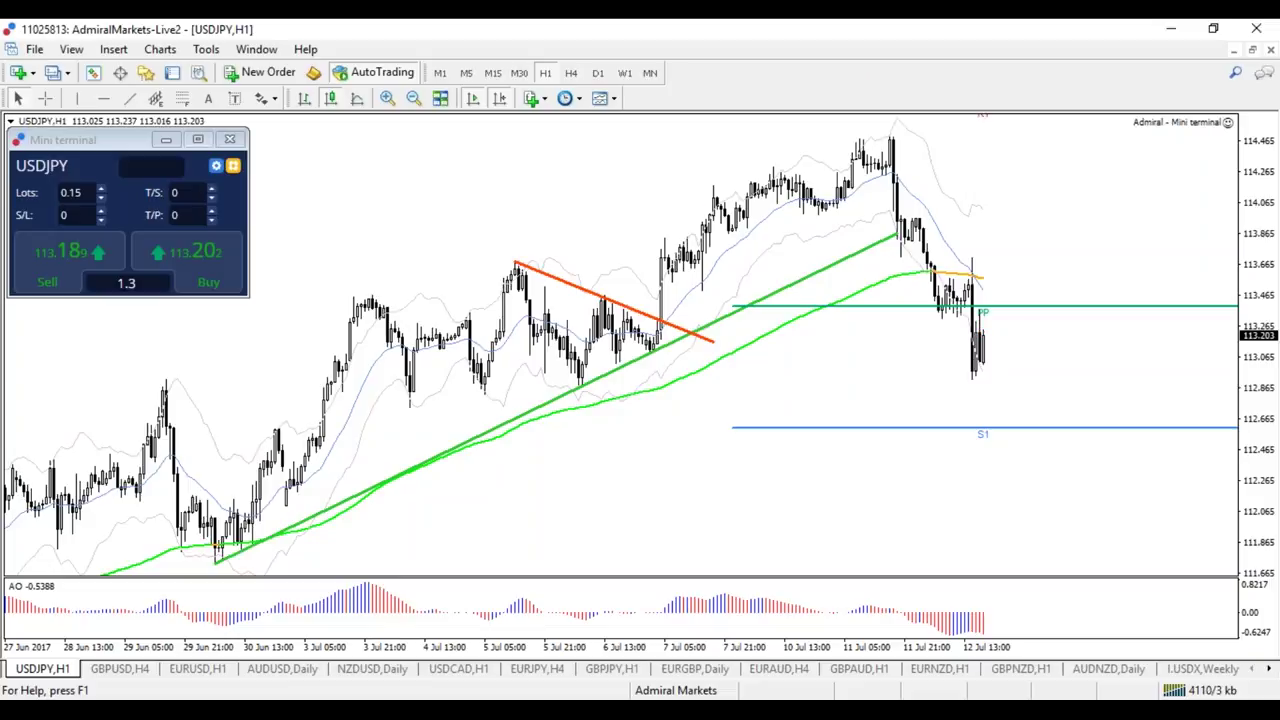
- On USDJPY M15, circle the decline from the 11 July high and sketch a two-leg bounce followed by a fall, then clear the annotations
{"action": "key", "text": "2"}
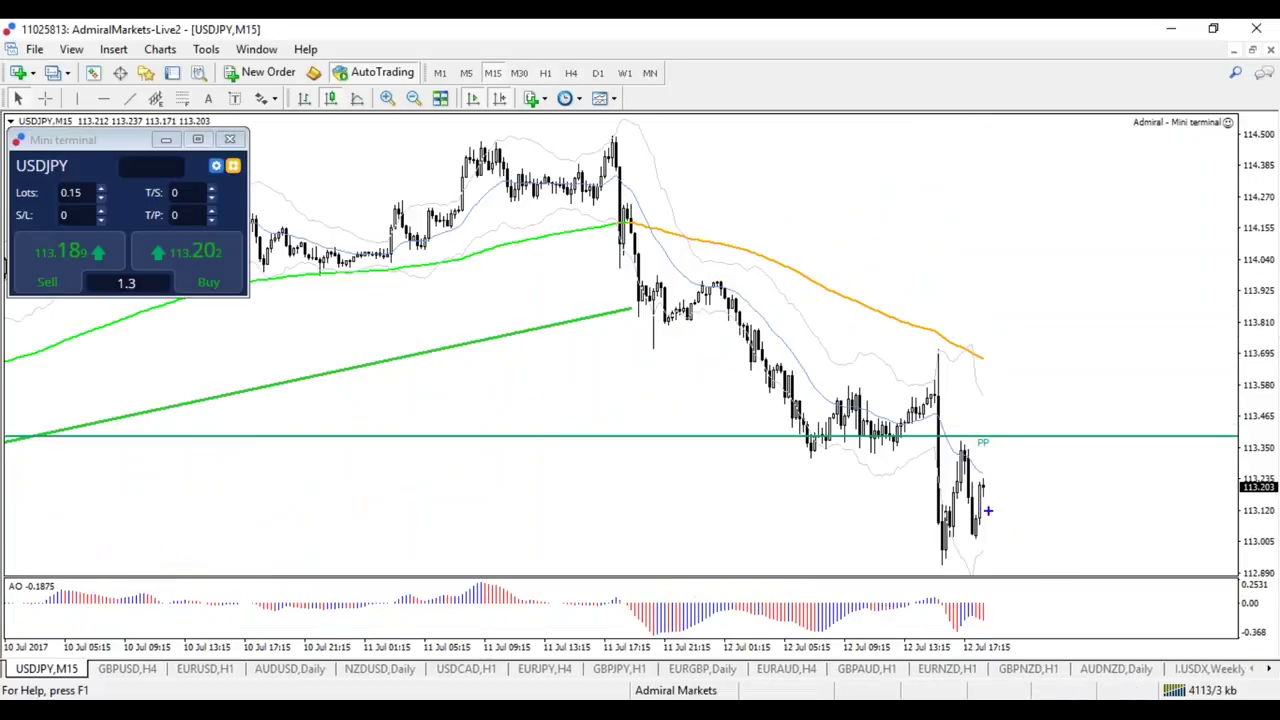
{"action": "mouse_move", "coordinate": [991, 473]}
{"action": "left_mouse_down"}
{"action": "mouse_move", "coordinate": [674, 206]}
{"action": "mouse_move", "coordinate": [1008, 500]}
{"action": "mouse_move", "coordinate": [984, 476]}
{"action": "mouse_move", "coordinate": [1172, 240]}
{"action": "mouse_move", "coordinate": [1181, 208]}
{"action": "mouse_move", "coordinate": [1238, 462]}
{"action": "mouse_move", "coordinate": [1168, 470]}
{"action": "left_mouse_up"}
{"action": "key", "text": "r"}
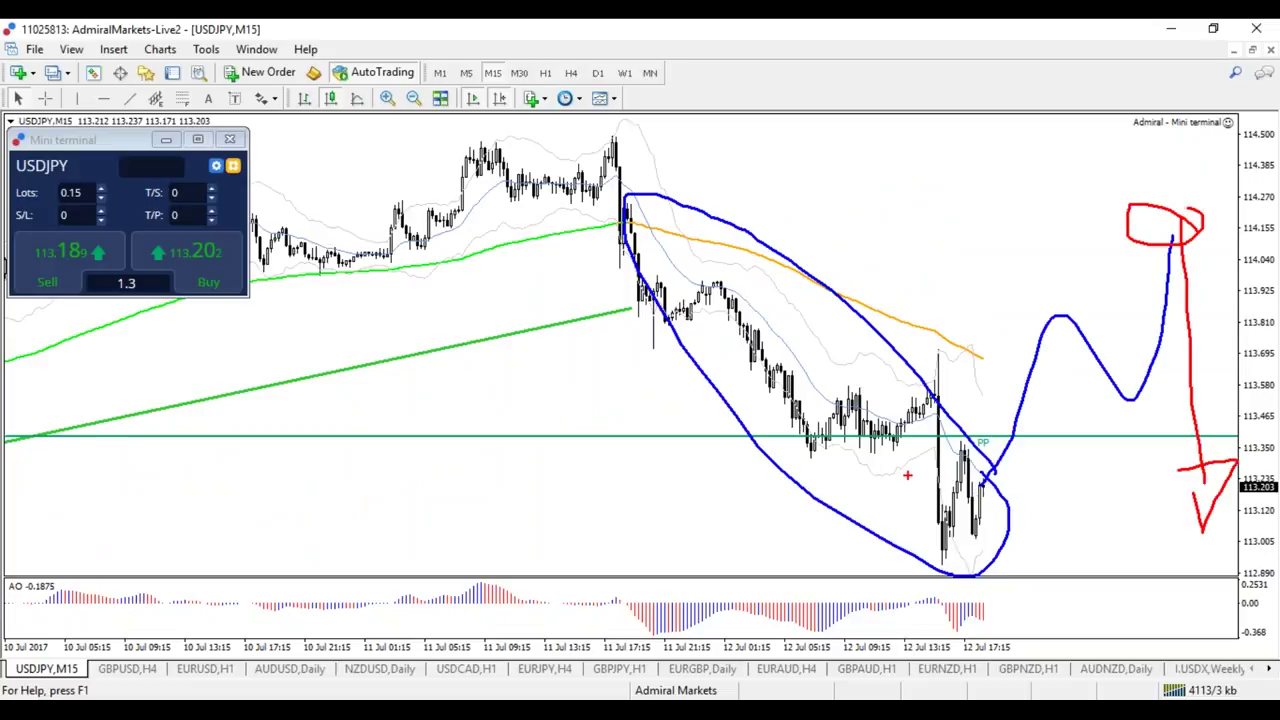
{"action": "key", "text": "Escape"}
- Switch USDJPY to H4 and sketch the rising highs, the recent drop, the uptrend's waves and an arrow back from the July highs
{"action": "type", "text": "H4"}
{"action": "key", "text": "Return"}
{"action": "mouse_move", "coordinate": [960, 145]}
{"action": "left_mouse_down"}
{"action": "mouse_move", "coordinate": [1003, 250]}
{"action": "mouse_move", "coordinate": [983, 140]}
{"action": "mouse_move", "coordinate": [585, 353]}
{"action": "left_mouse_up"}
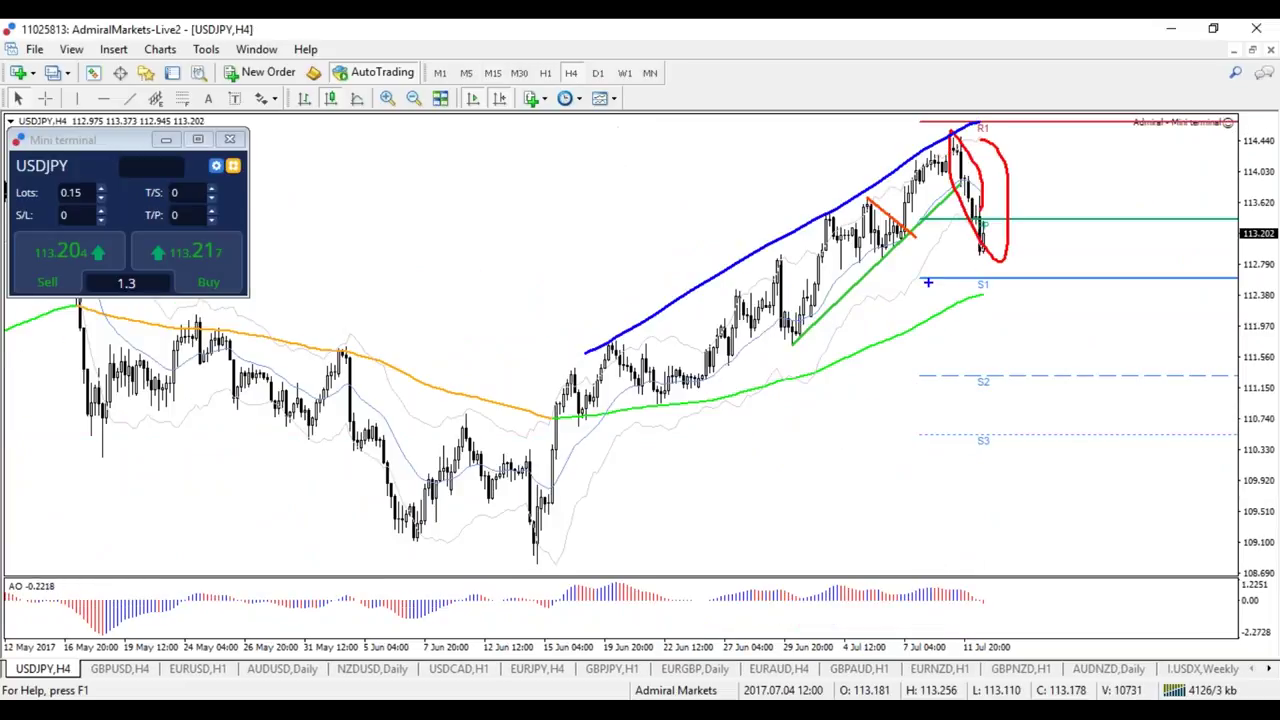
{"action": "key", "text": "e"}
{"action": "left_click_drag", "start_coordinate": [675, 352], "coordinate": [922, 166]}
{"action": "key", "text": "r"}
{"action": "left_click_drag", "start_coordinate": [545, 148], "coordinate": [944, 152]}
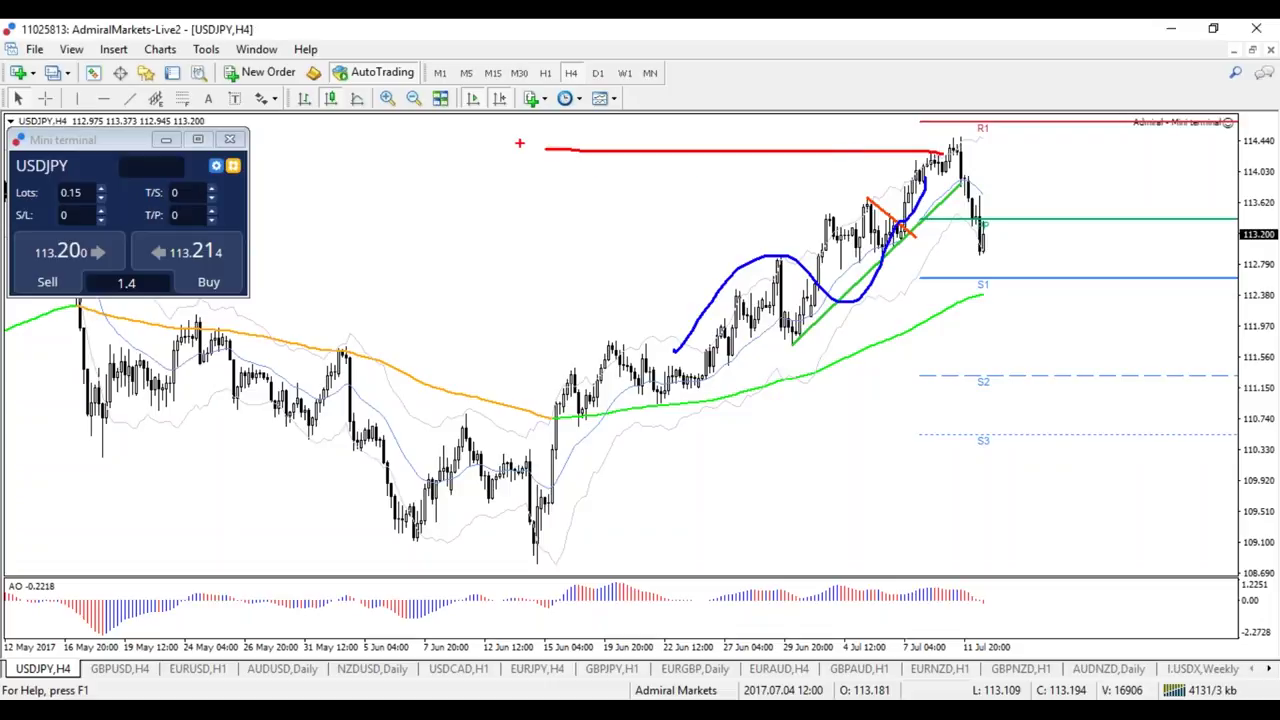
{"action": "left_click_drag", "start_coordinate": [563, 125], "coordinate": [565, 181]}
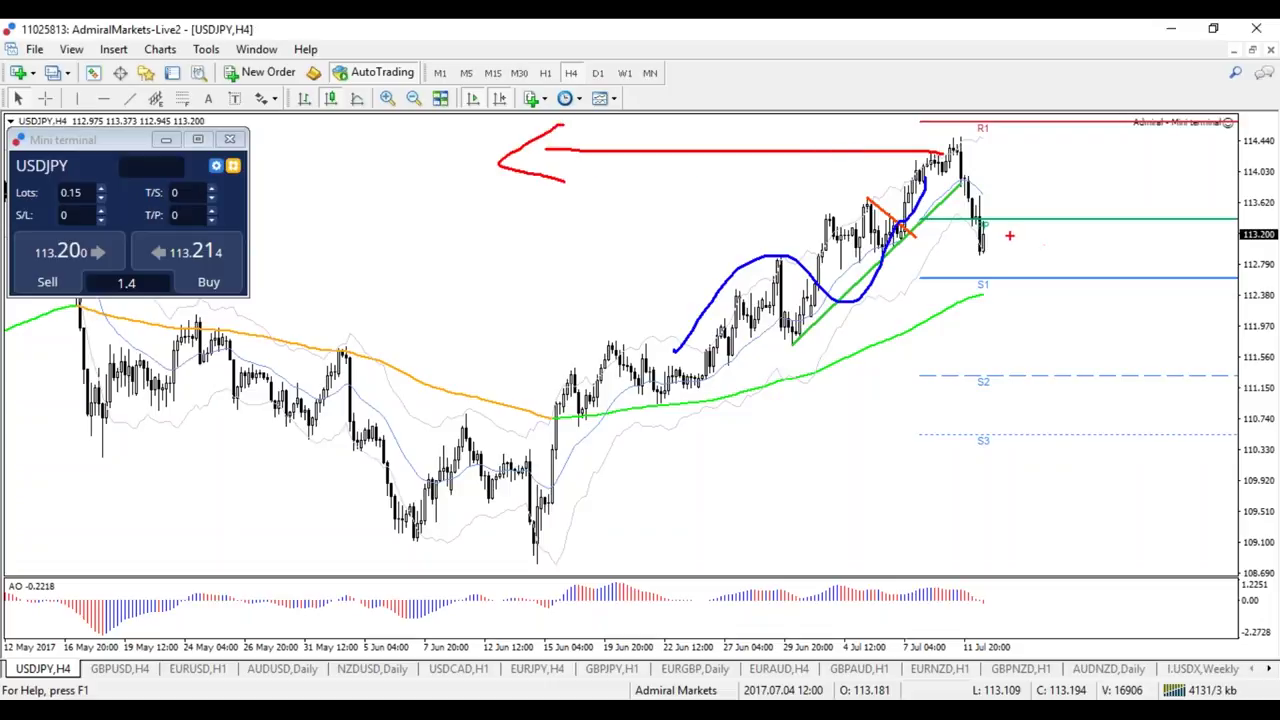
- Sketch the drop from the 11 July high with alternative A-B-C and 1-2 wave labels on USDJPY H4, then clear the annotations
{"action": "mouse_move", "coordinate": [940, 147]}
{"action": "left_mouse_down"}
{"action": "mouse_move", "coordinate": [982, 252]}
{"action": "mouse_move", "coordinate": [1013, 212]}
{"action": "left_mouse_up"}
{"action": "mouse_move", "coordinate": [955, 282]}
{"action": "left_mouse_down"}
{"action": "mouse_move", "coordinate": [975, 328]}
{"action": "mouse_move", "coordinate": [975, 296]}
{"action": "left_mouse_up"}
{"action": "left_click_drag", "start_coordinate": [1056, 178], "coordinate": [1064, 232]}
{"action": "left_click_drag", "start_coordinate": [1066, 178], "coordinate": [1102, 212]}
{"action": "left_click_drag", "start_coordinate": [1144, 326], "coordinate": [1136, 376]}
{"action": "left_click_drag", "start_coordinate": [968, 340], "coordinate": [968, 380]}
{"action": "left_click_drag", "start_coordinate": [1134, 206], "coordinate": [1173, 240]}
{"action": "mouse_move", "coordinate": [1162, 328]}
{"action": "left_mouse_down"}
{"action": "mouse_move", "coordinate": [1192, 327]}
{"action": "mouse_move", "coordinate": [1163, 379]}
{"action": "left_mouse_up"}
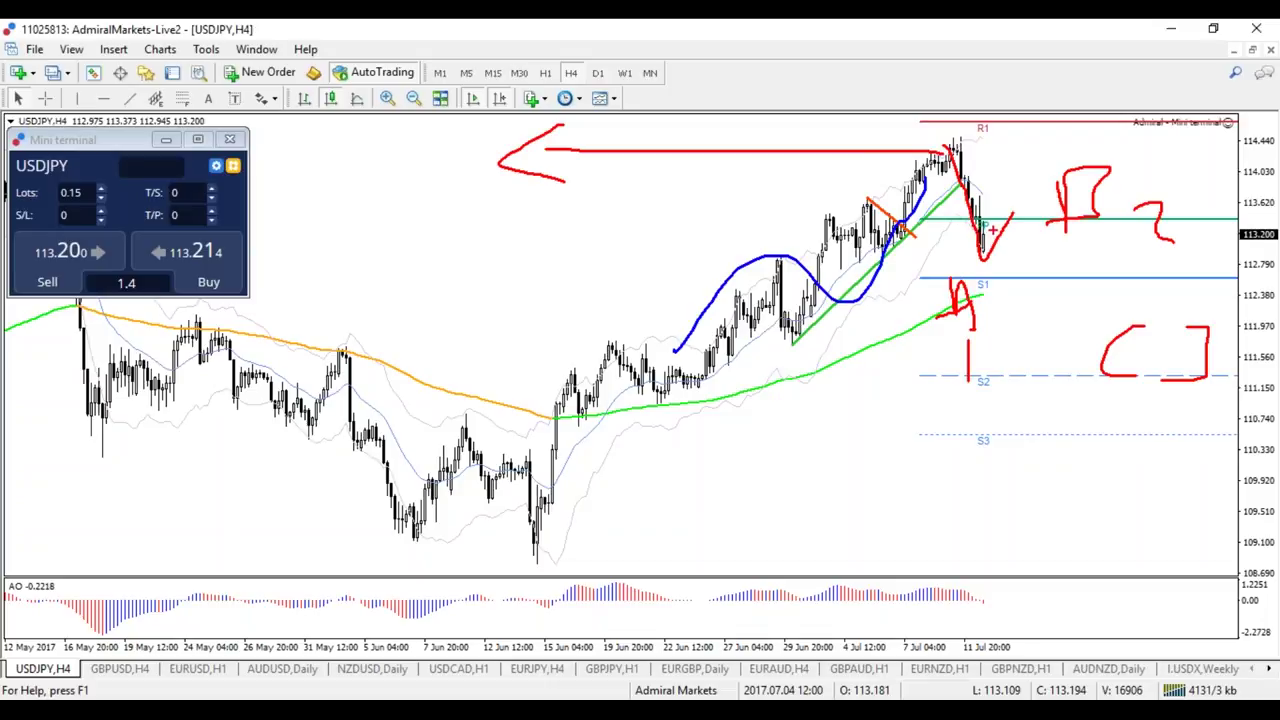
{"action": "key", "text": "Escape"}
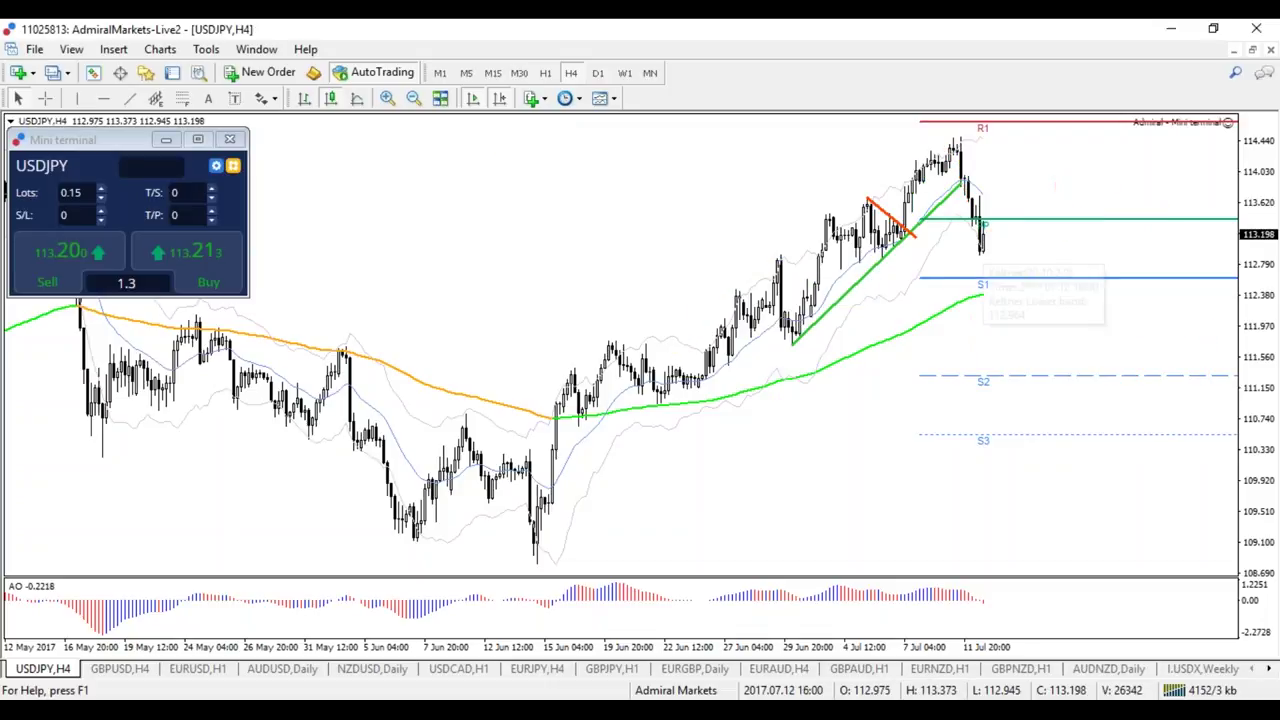
- Circle a reversal zone near 114.03 with a projected fall to S1, underline the current candle's levels, and clear the marks
{"action": "mouse_move", "coordinate": [1004, 168]}
{"action": "left_mouse_down"}
{"action": "mouse_move", "coordinate": [1052, 164]}
{"action": "mouse_move", "coordinate": [990, 150]}
{"action": "mouse_move", "coordinate": [1030, 158]}
{"action": "mouse_move", "coordinate": [1058, 305]}
{"action": "left_mouse_up"}
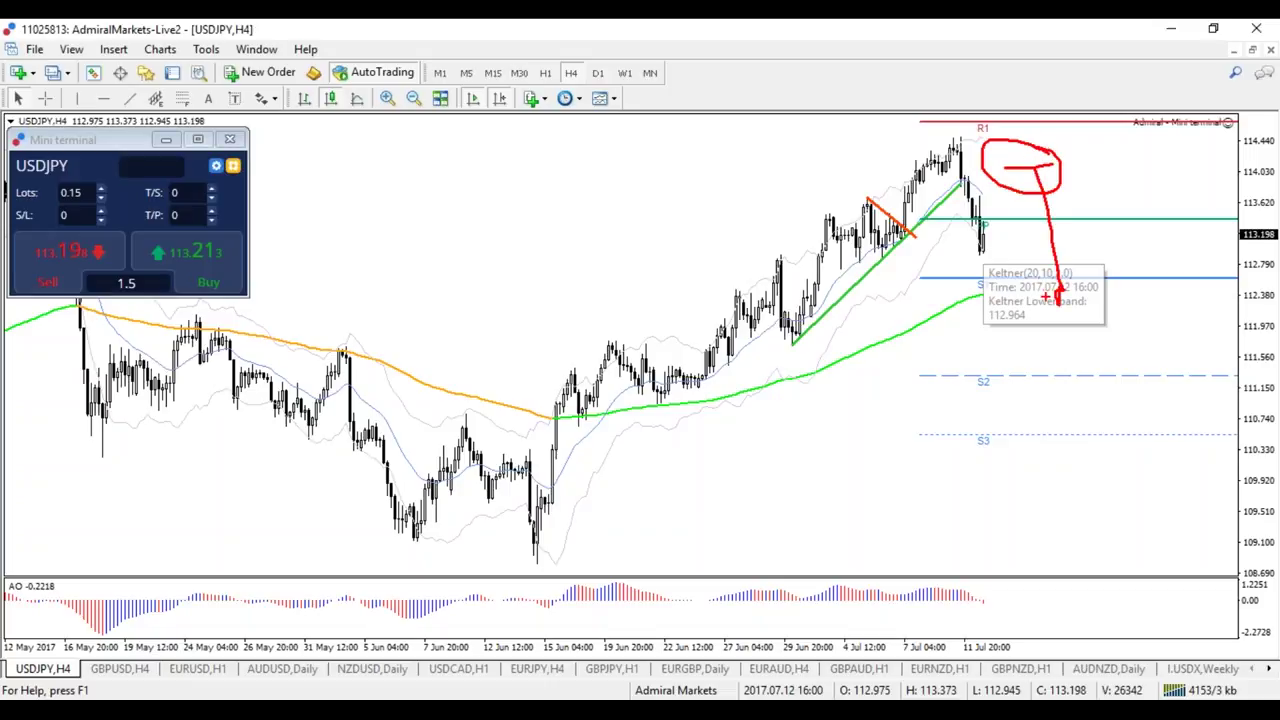
{"action": "mouse_move", "coordinate": [980, 246]}
{"action": "left_mouse_down"}
{"action": "mouse_move", "coordinate": [980, 234]}
{"action": "mouse_move", "coordinate": [1016, 230]}
{"action": "mouse_move", "coordinate": [1014, 242]}
{"action": "left_mouse_up"}
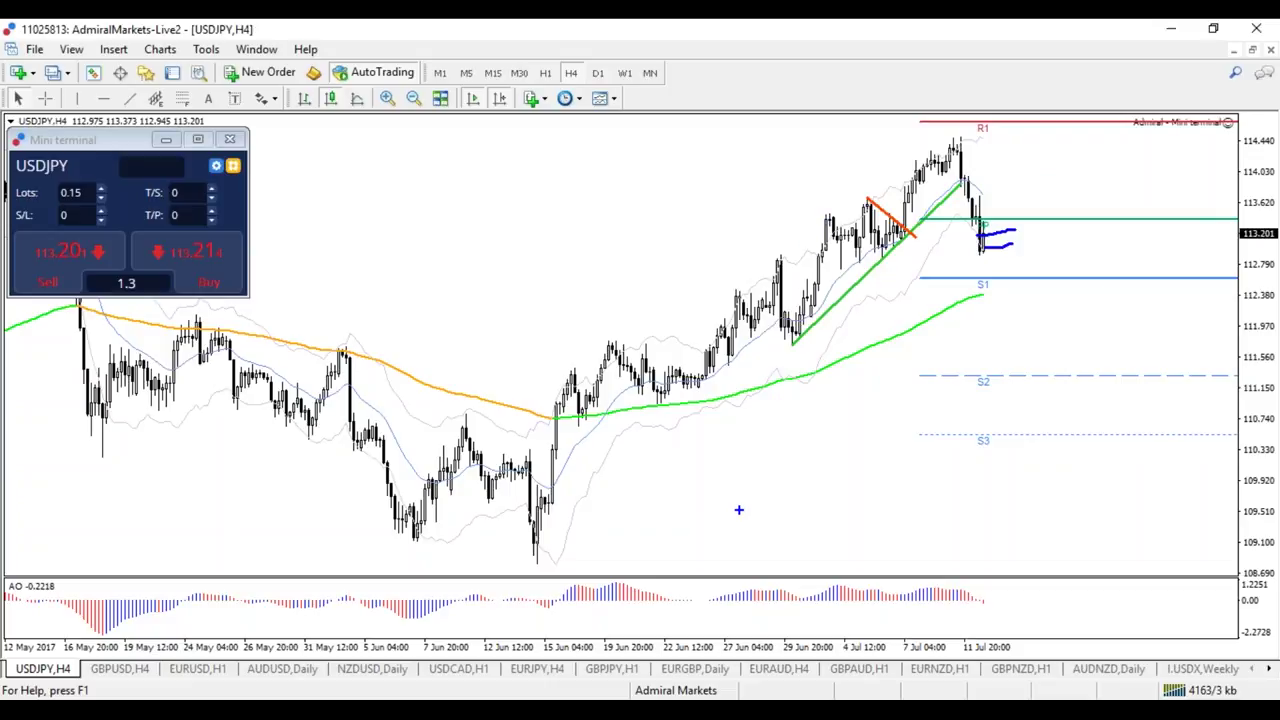
{"action": "key", "text": "Escape"}
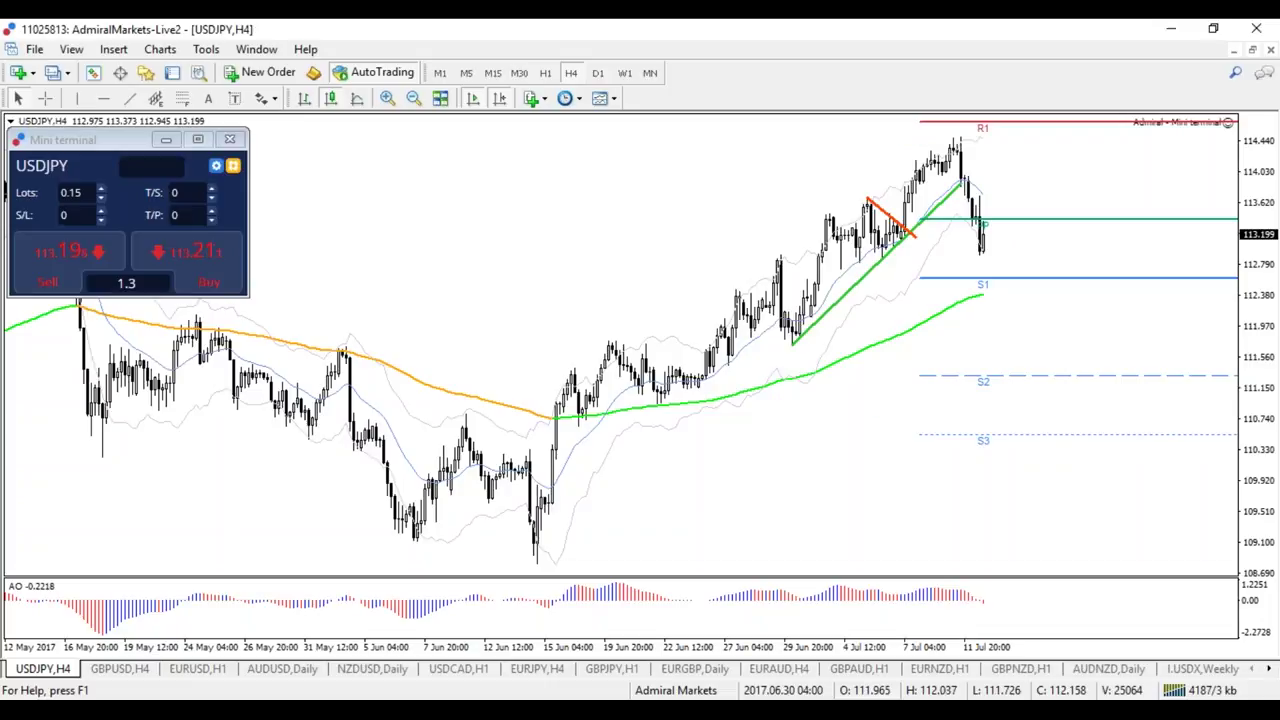
- Open the USDCAD chart and compare it on the Monthly, Weekly, Daily and H4 timeframes
{"action": "left_click", "coordinate": [466, 670]}
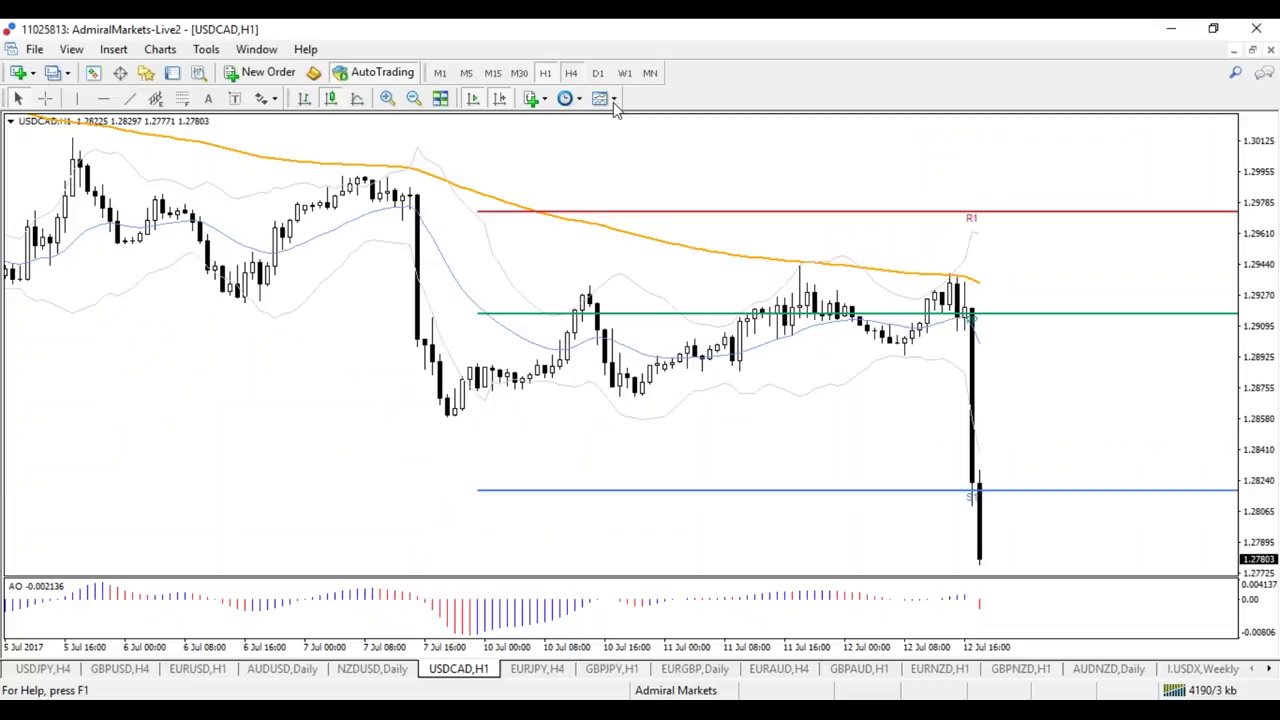
{"action": "left_click", "coordinate": [650, 76]}
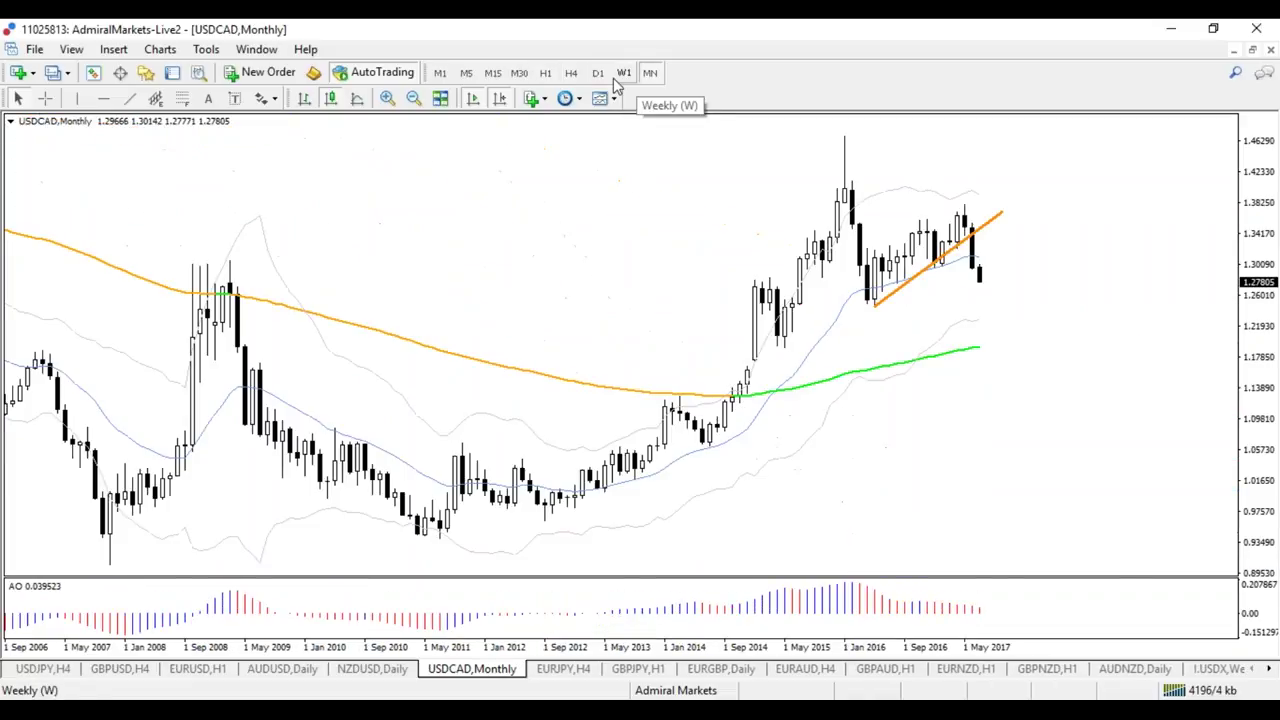
{"action": "left_click", "coordinate": [620, 76]}
{"action": "left_click", "coordinate": [597, 75]}
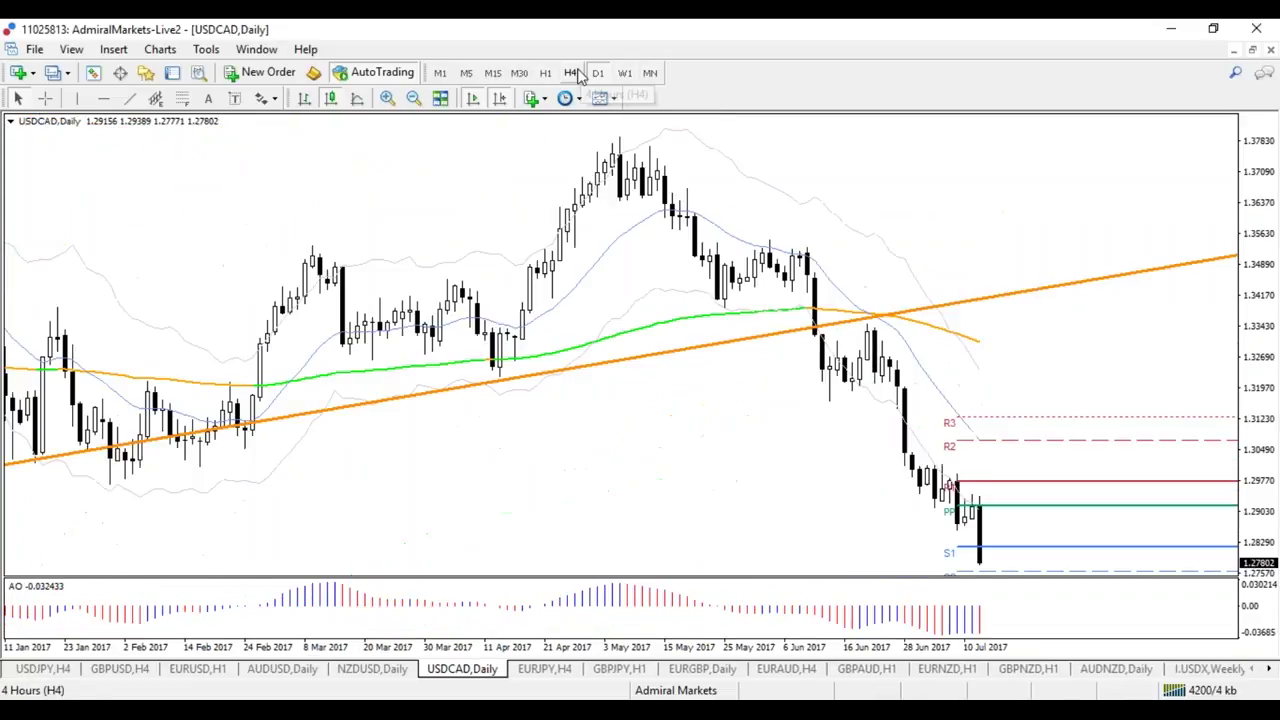
{"action": "left_click", "coordinate": [574, 74]}
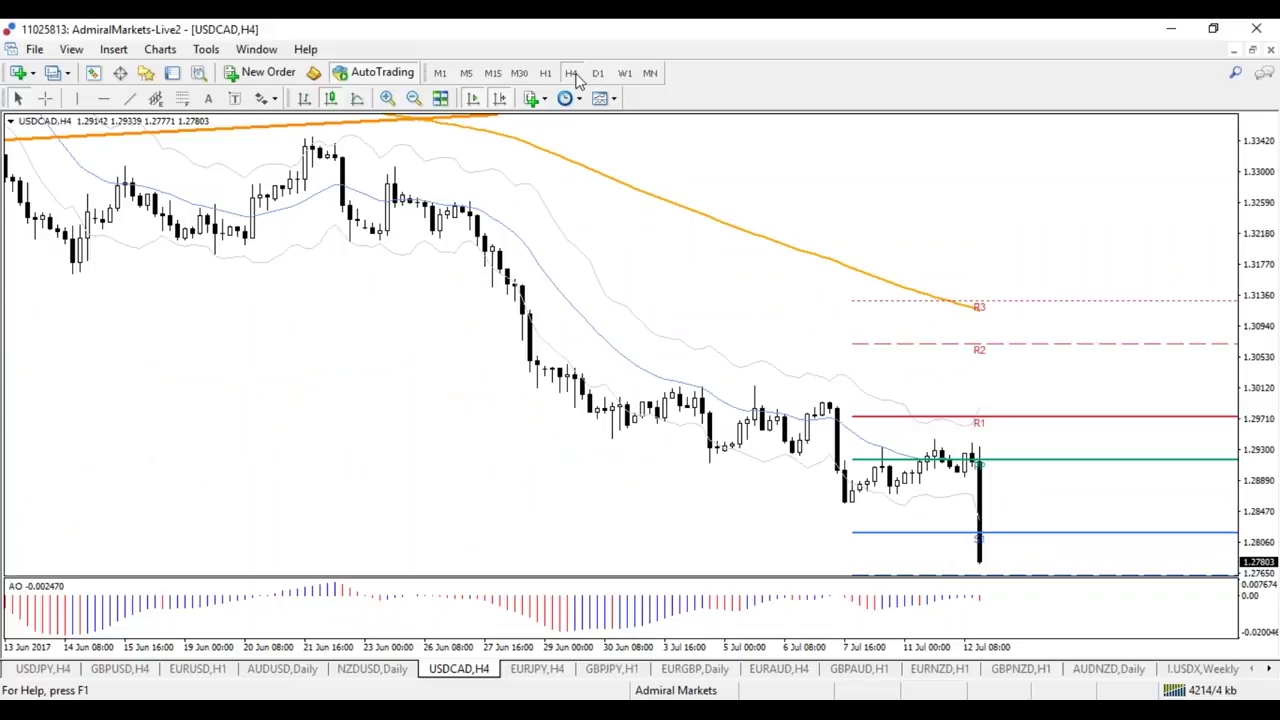
- Check GBPAUD on H1 and H4 and EURAUD on H4, then return to the USDCAD H4 chart
{"action": "key", "text": "ctrl+Tab"}
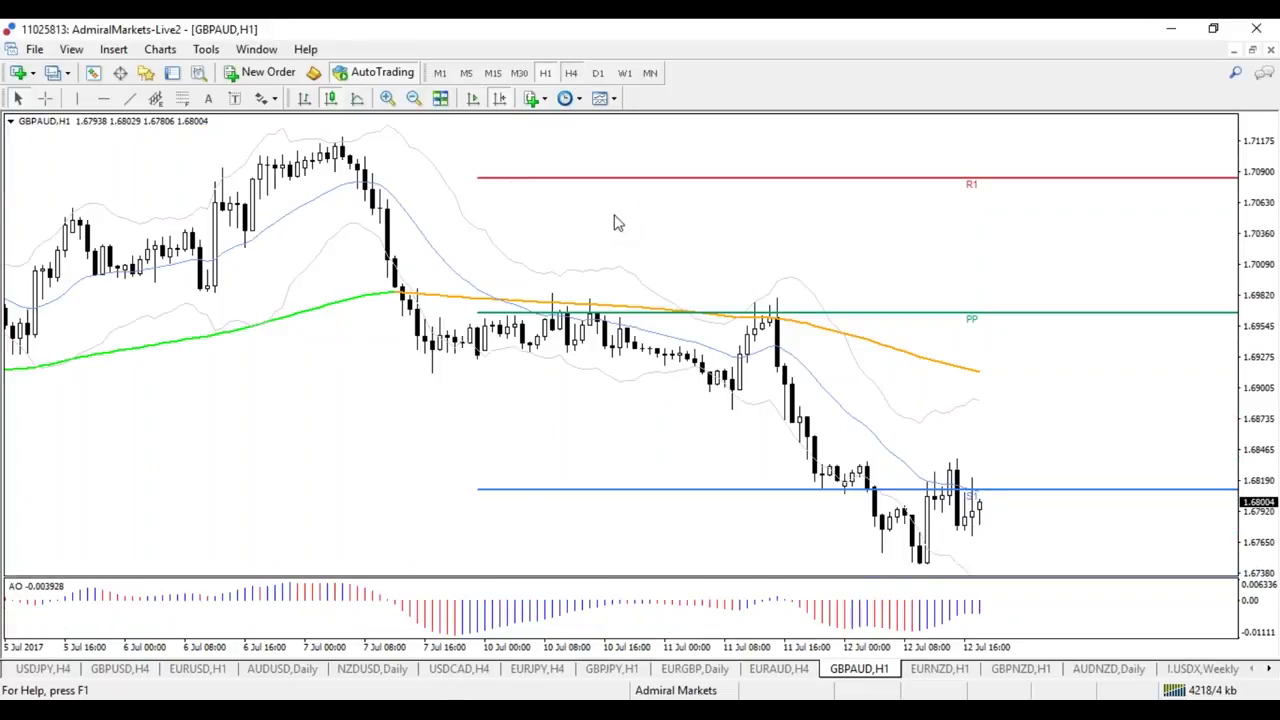
{"action": "left_click", "coordinate": [571, 73]}
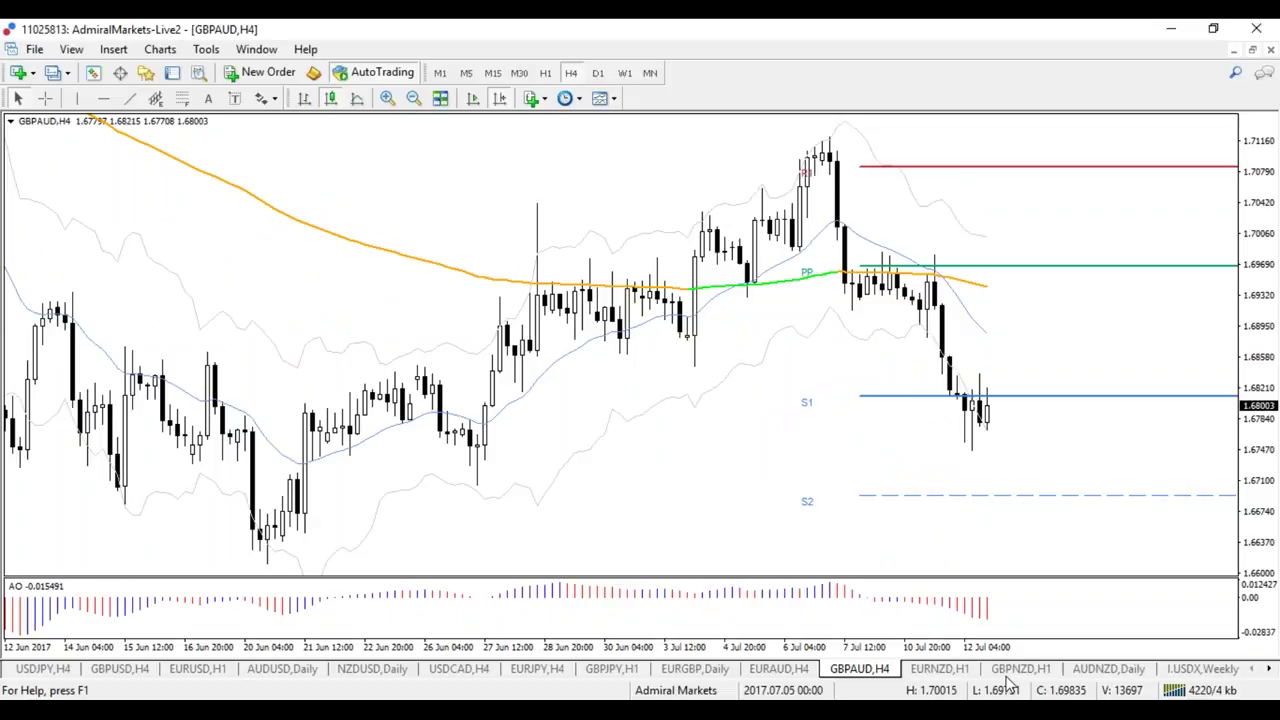
{"action": "left_click", "coordinate": [779, 668]}
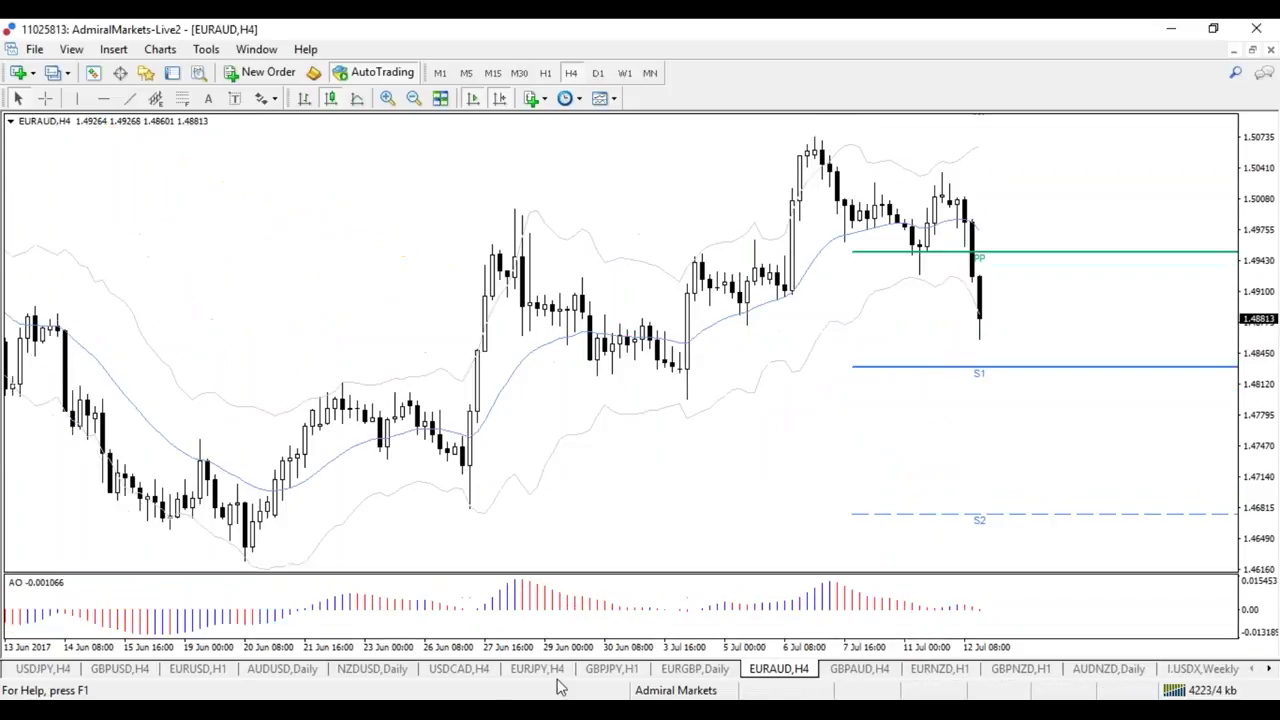
{"action": "left_click", "coordinate": [470, 668]}
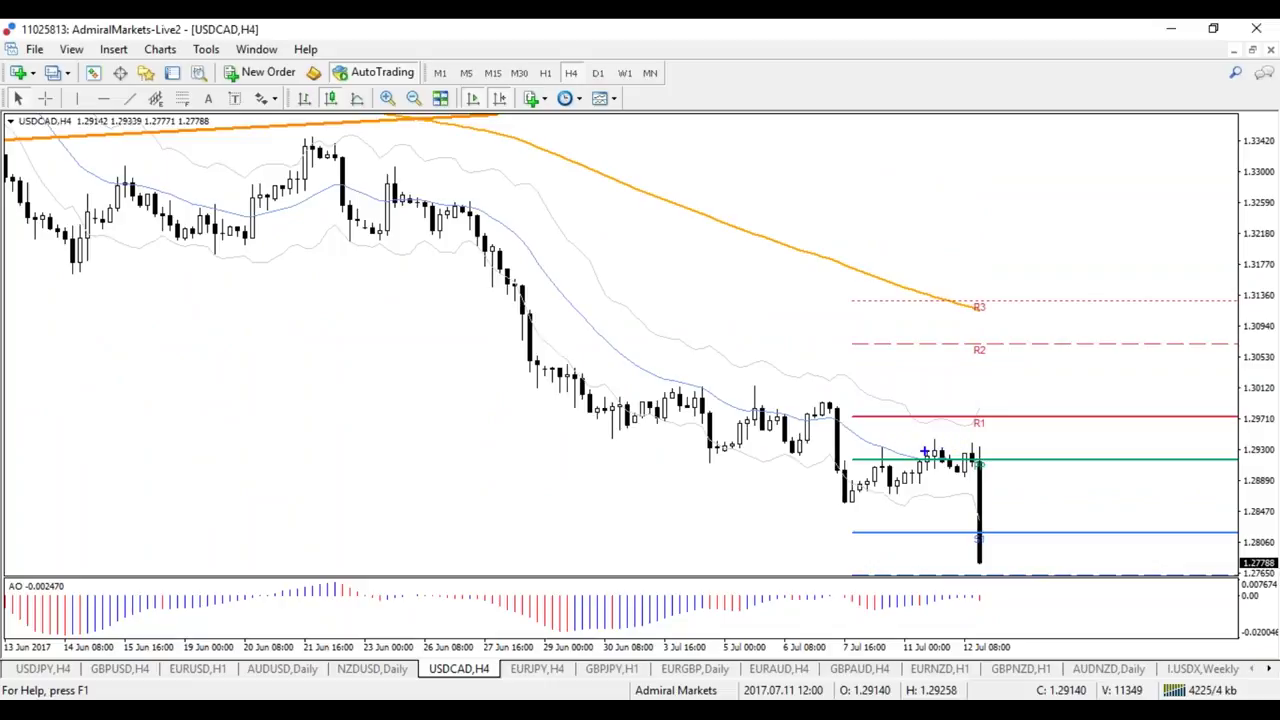
- Sketch the latest upward correction on USDCAD H4 and outline the resistance zone around R1, then erase both
{"action": "mouse_move", "coordinate": [924, 466]}
{"action": "left_mouse_down"}
{"action": "mouse_move", "coordinate": [946, 420]}
{"action": "mouse_move", "coordinate": [975, 452]}
{"action": "left_mouse_up"}
{"action": "mouse_move", "coordinate": [660, 410]}
{"action": "left_mouse_down"}
{"action": "mouse_move", "coordinate": [1056, 410]}
{"action": "mouse_move", "coordinate": [1068, 432]}
{"action": "mouse_move", "coordinate": [672, 449]}
{"action": "left_mouse_up"}
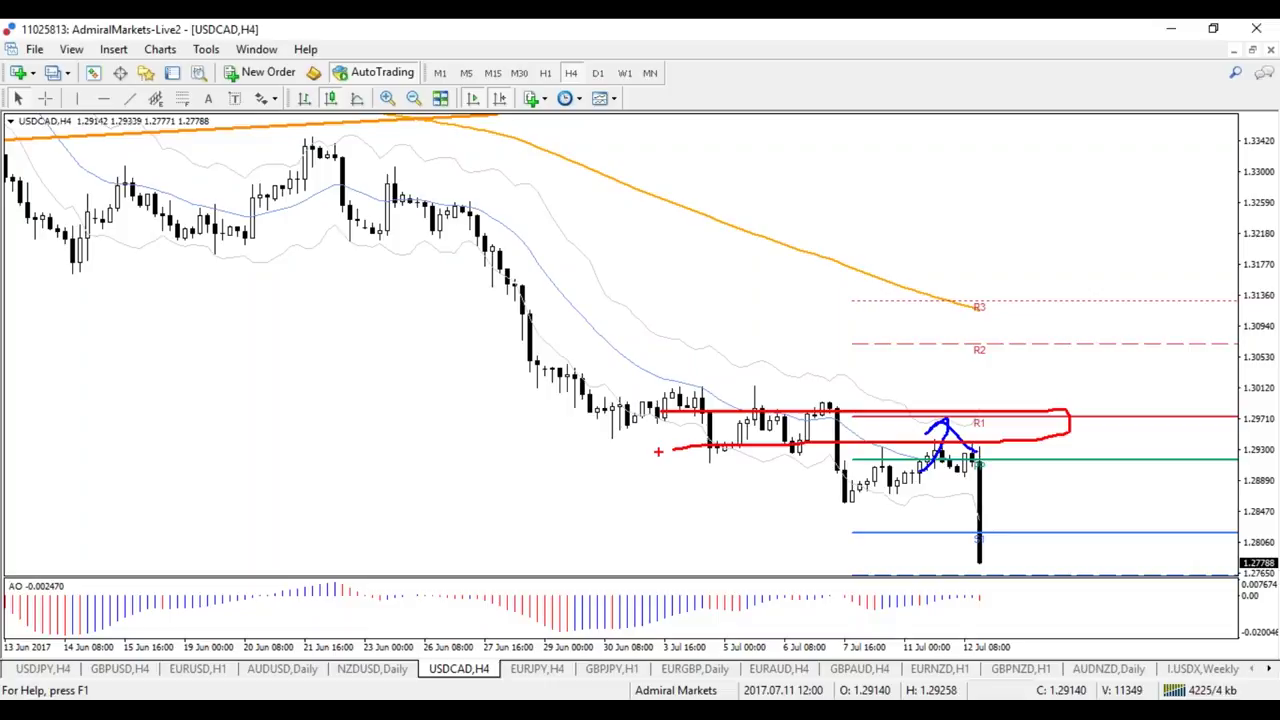
{"action": "key", "text": "e"}
- Mark the early-July range and the rising channel from the 7 July low on USDCAD H4, erasing each sketch
{"action": "left_click_drag", "start_coordinate": [702, 457], "coordinate": [846, 464]}
{"action": "left_click_drag", "start_coordinate": [722, 420], "coordinate": [976, 420]}
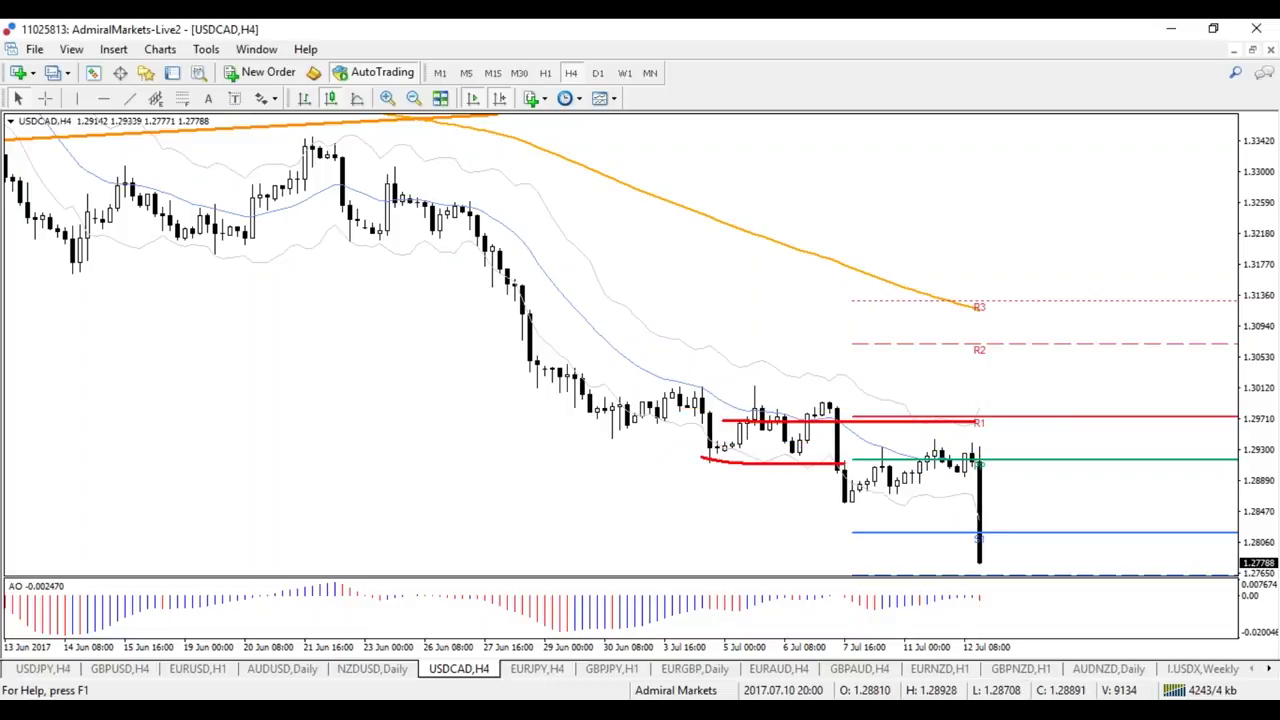
{"action": "mouse_move", "coordinate": [850, 500]}
{"action": "left_mouse_down"}
{"action": "mouse_move", "coordinate": [894, 498]}
{"action": "mouse_move", "coordinate": [978, 430]}
{"action": "mouse_move", "coordinate": [826, 474]}
{"action": "mouse_move", "coordinate": [968, 480]}
{"action": "mouse_move", "coordinate": [1020, 468]}
{"action": "mouse_move", "coordinate": [824, 477]}
{"action": "left_mouse_up"}
{"action": "key", "text": "e"}
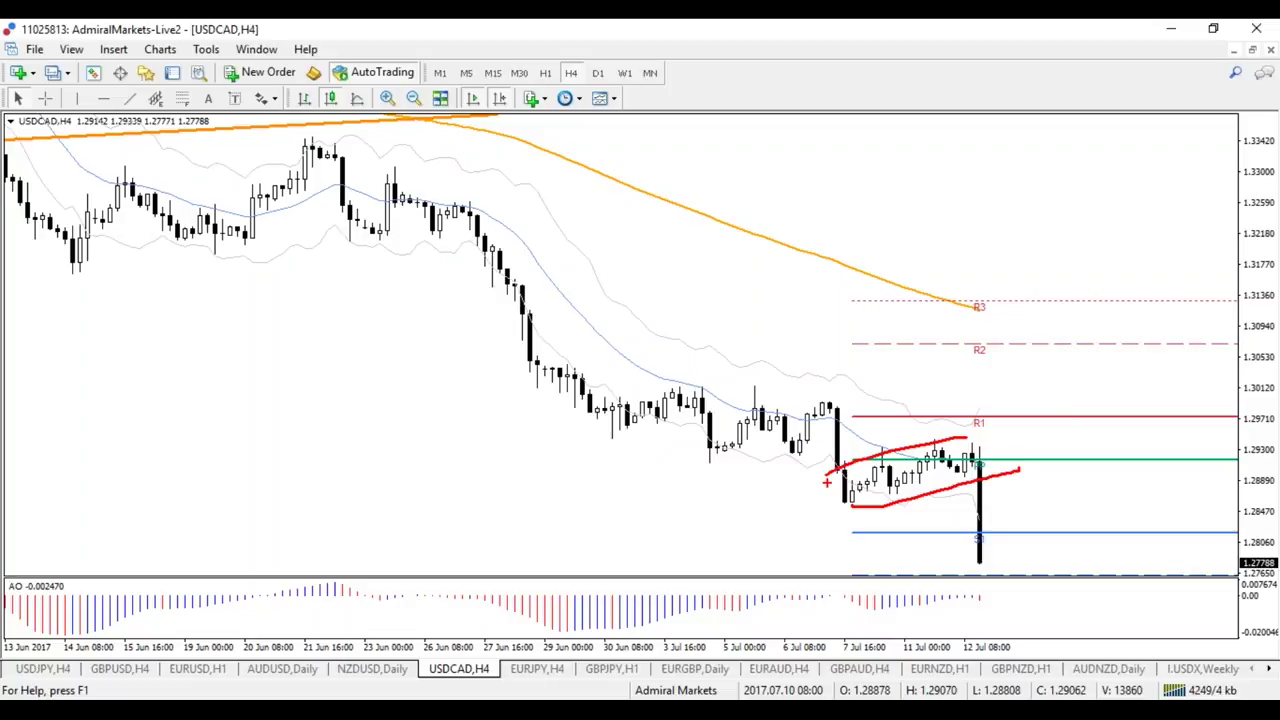
{"action": "key", "text": "e"}
- On USDCAD H1, mark the level just above S1 and use the crosshair on the 12 July drop, then erase the marks
{"action": "left_click", "coordinate": [545, 74]}
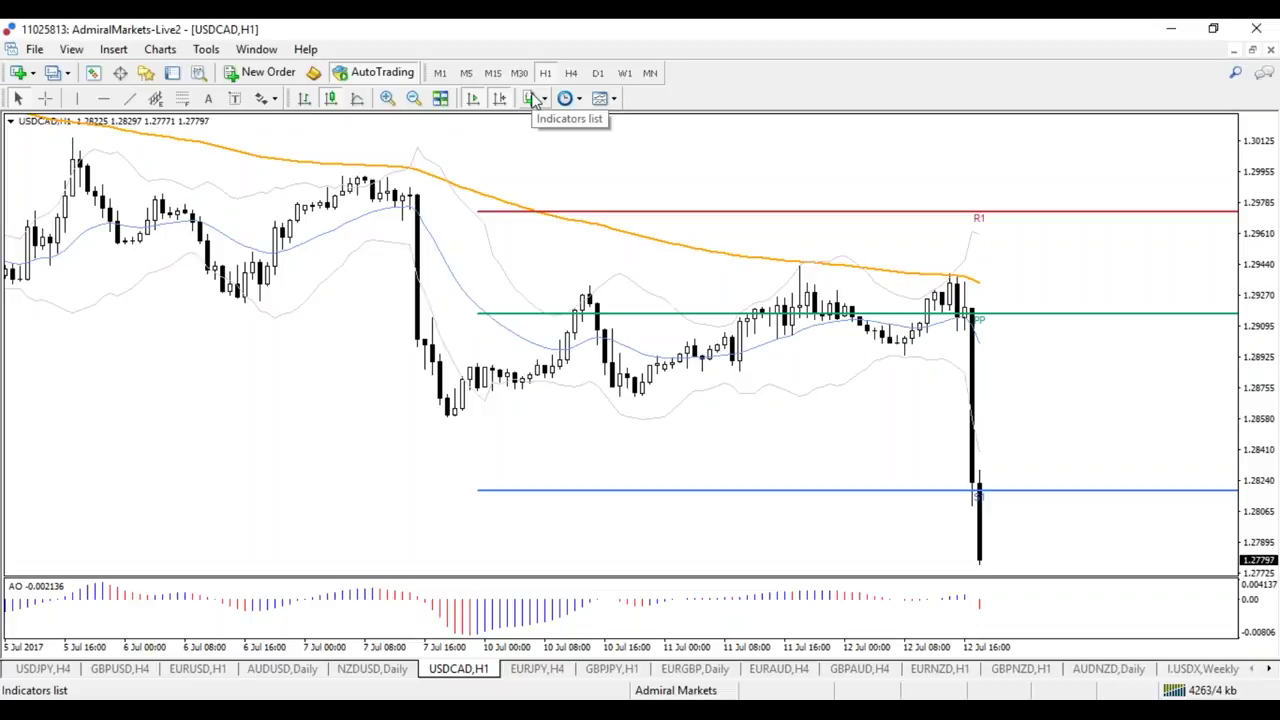
{"action": "mouse_move", "coordinate": [978, 482]}
{"action": "left_mouse_down"}
{"action": "mouse_move", "coordinate": [937, 477]}
{"action": "mouse_move", "coordinate": [1024, 486]}
{"action": "left_mouse_up"}
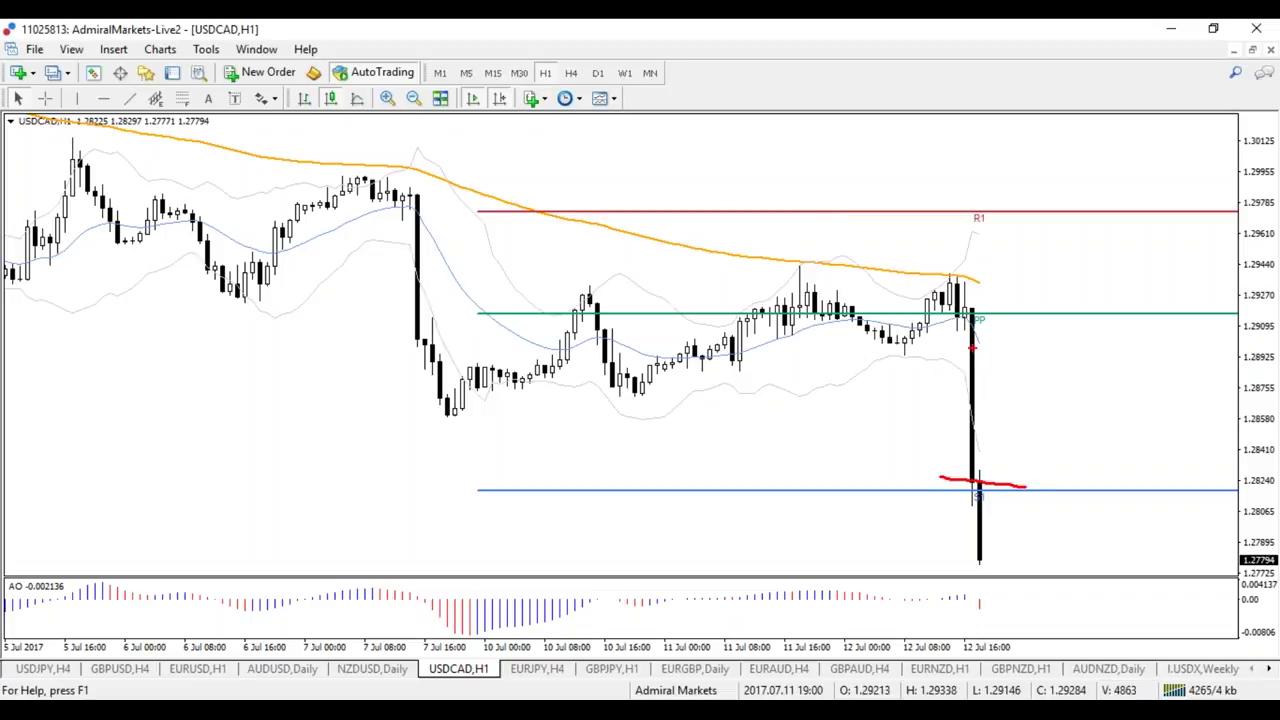
{"action": "key", "text": "Escape"}
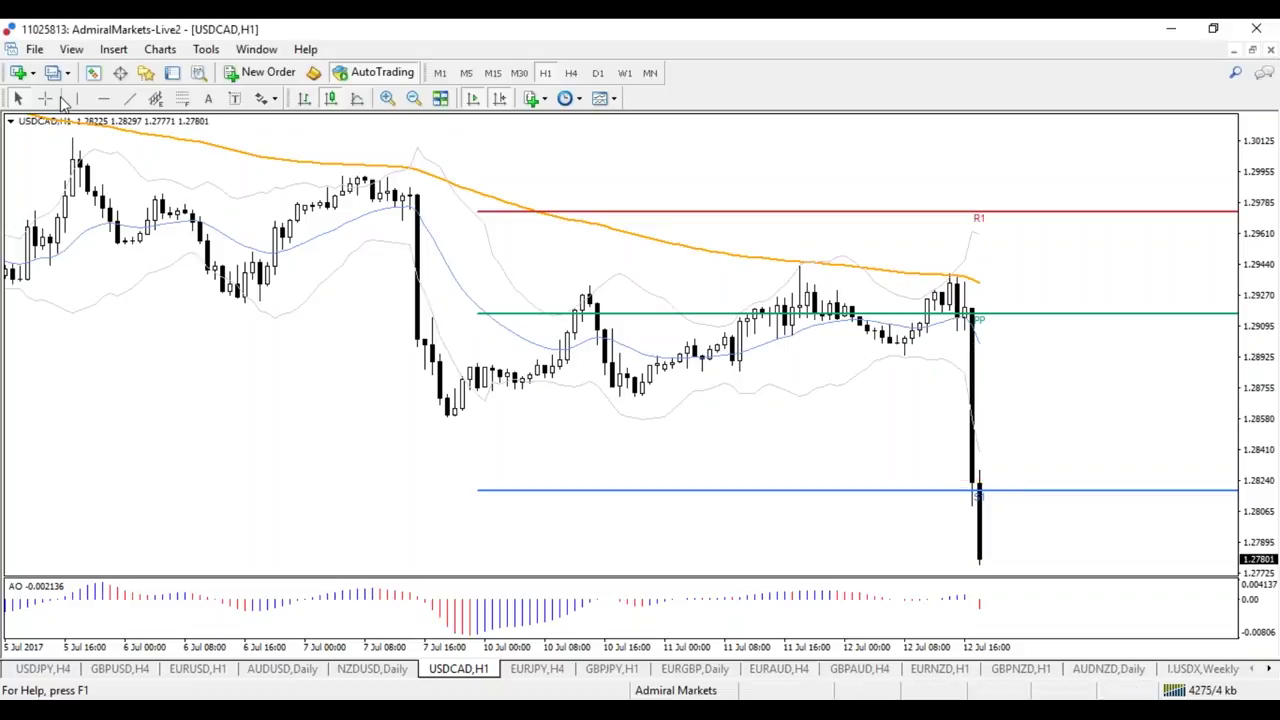
{"action": "left_click", "coordinate": [45, 98]}
{"action": "left_click_drag", "start_coordinate": [978, 483], "coordinate": [975, 280]}
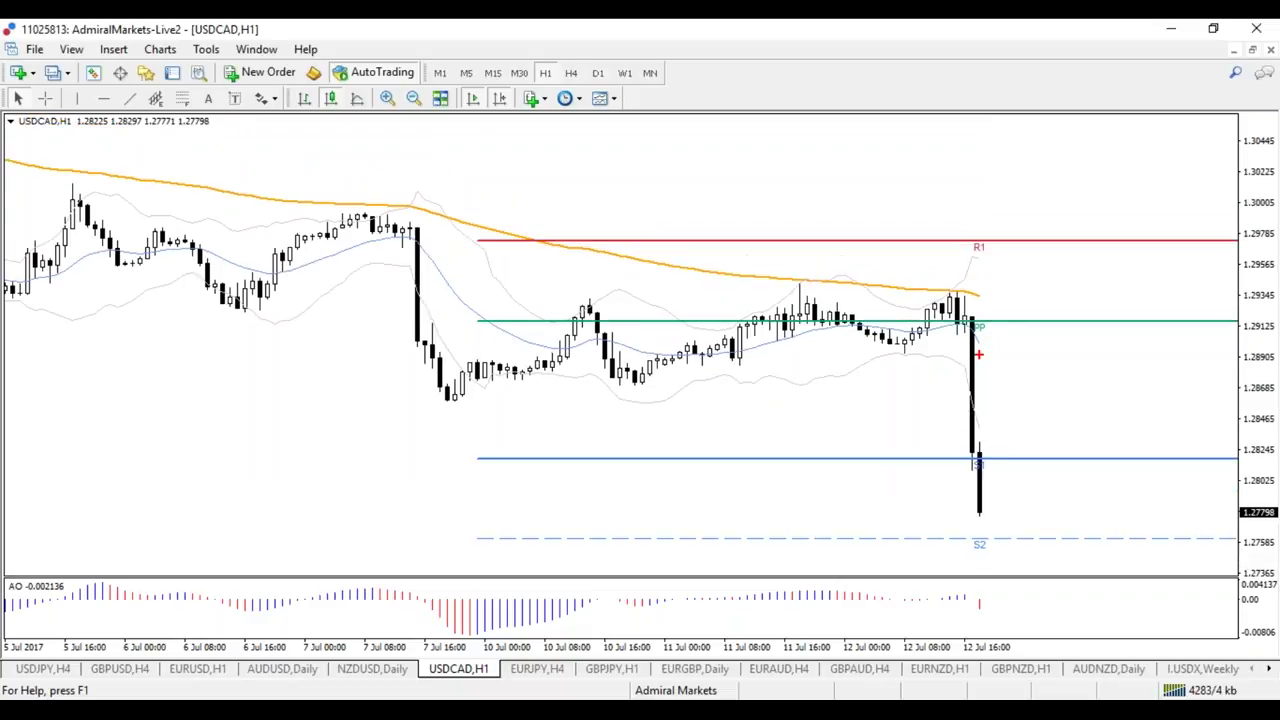
{"action": "left_click_drag", "start_coordinate": [930, 451], "coordinate": [1060, 451]}
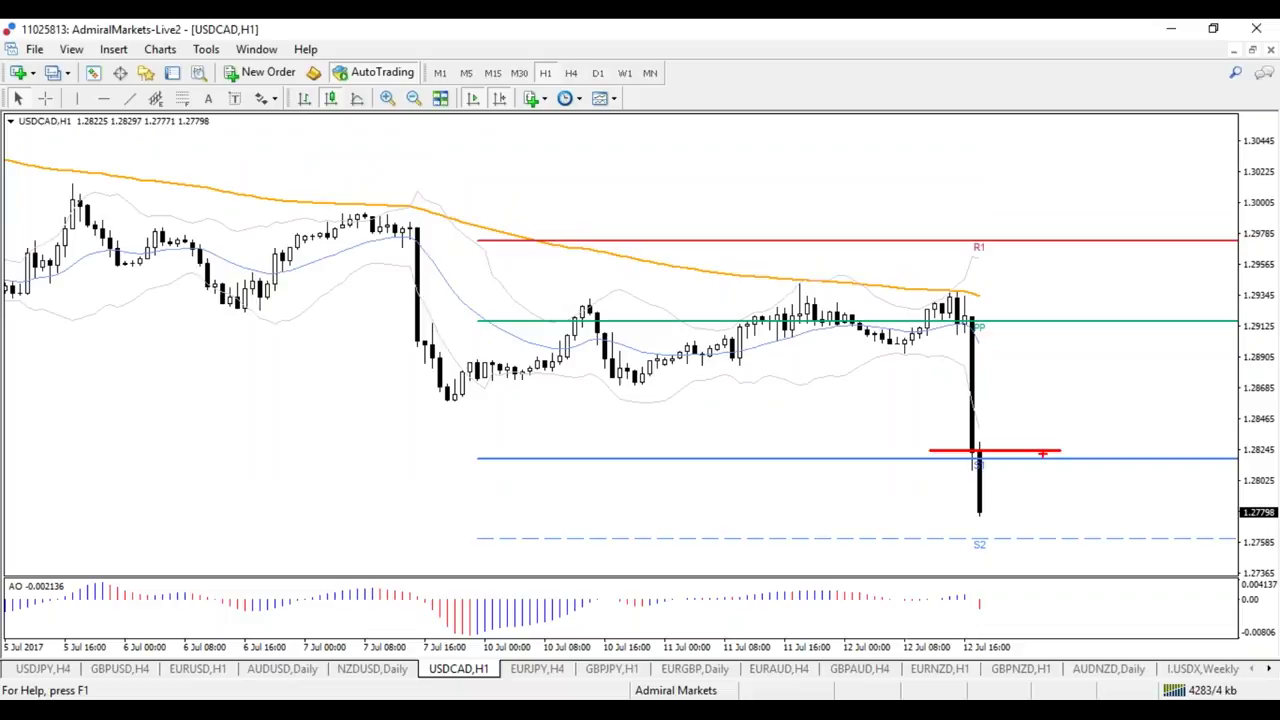
{"action": "key", "text": "e"}
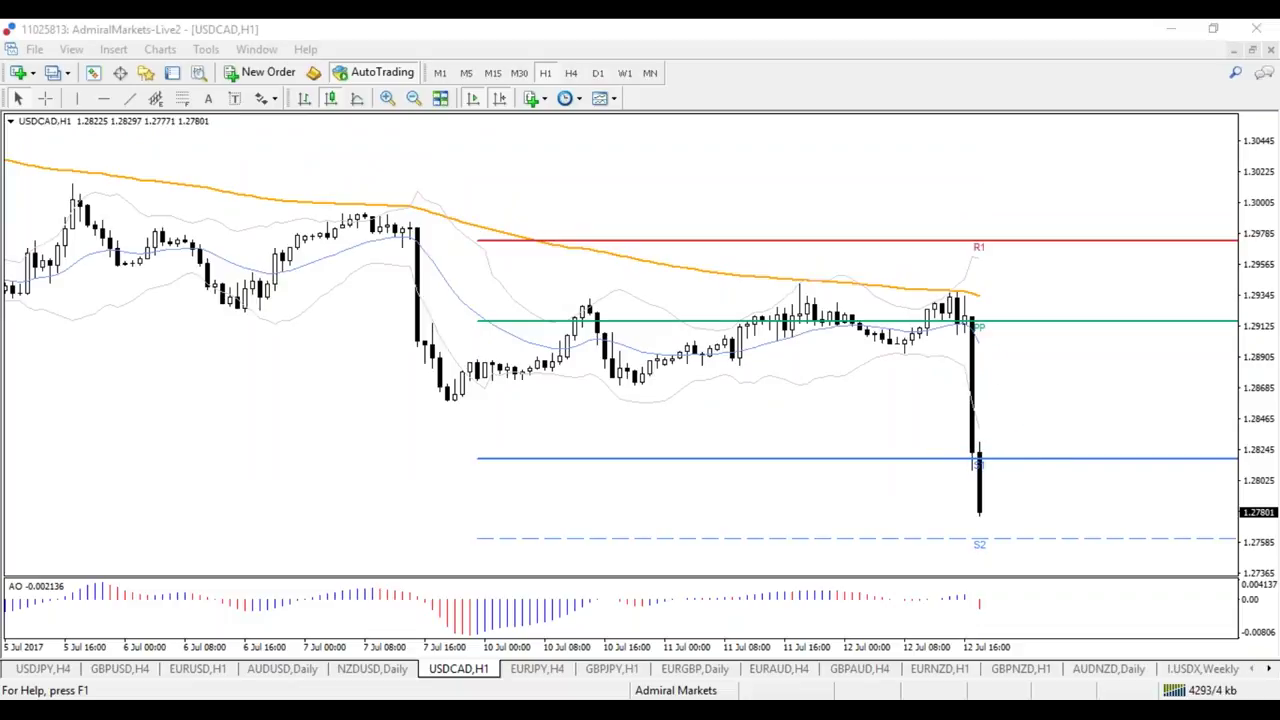
- Circle the 12 July high at the moving average on USDCAD H1, underline two support levels beneath it, and clear the annotations
{"action": "mouse_move", "coordinate": [970, 290]}
{"action": "left_mouse_down"}
{"action": "mouse_move", "coordinate": [960, 285]}
{"action": "mouse_move", "coordinate": [942, 325]}
{"action": "mouse_move", "coordinate": [970, 288]}
{"action": "left_mouse_up"}
{"action": "left_click_drag", "start_coordinate": [886, 354], "coordinate": [990, 365]}
{"action": "left_click_drag", "start_coordinate": [930, 336], "coordinate": [1048, 335]}
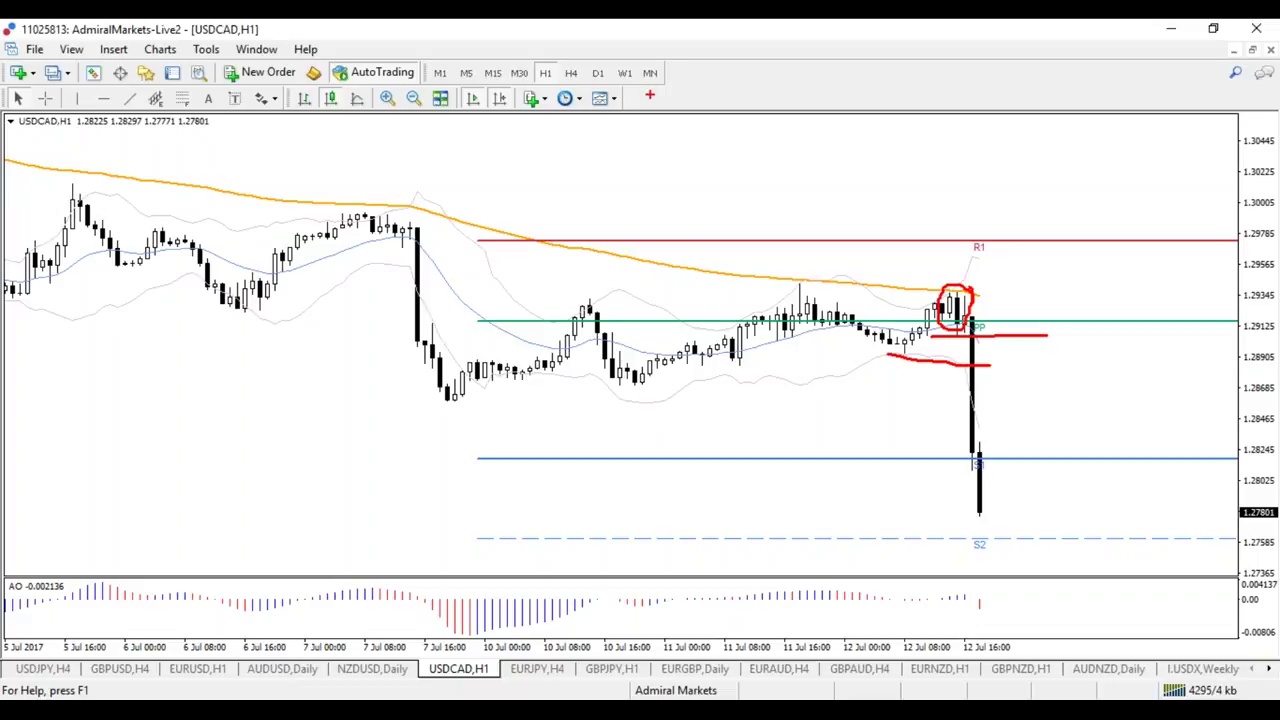
{"action": "key", "text": "Escape"}
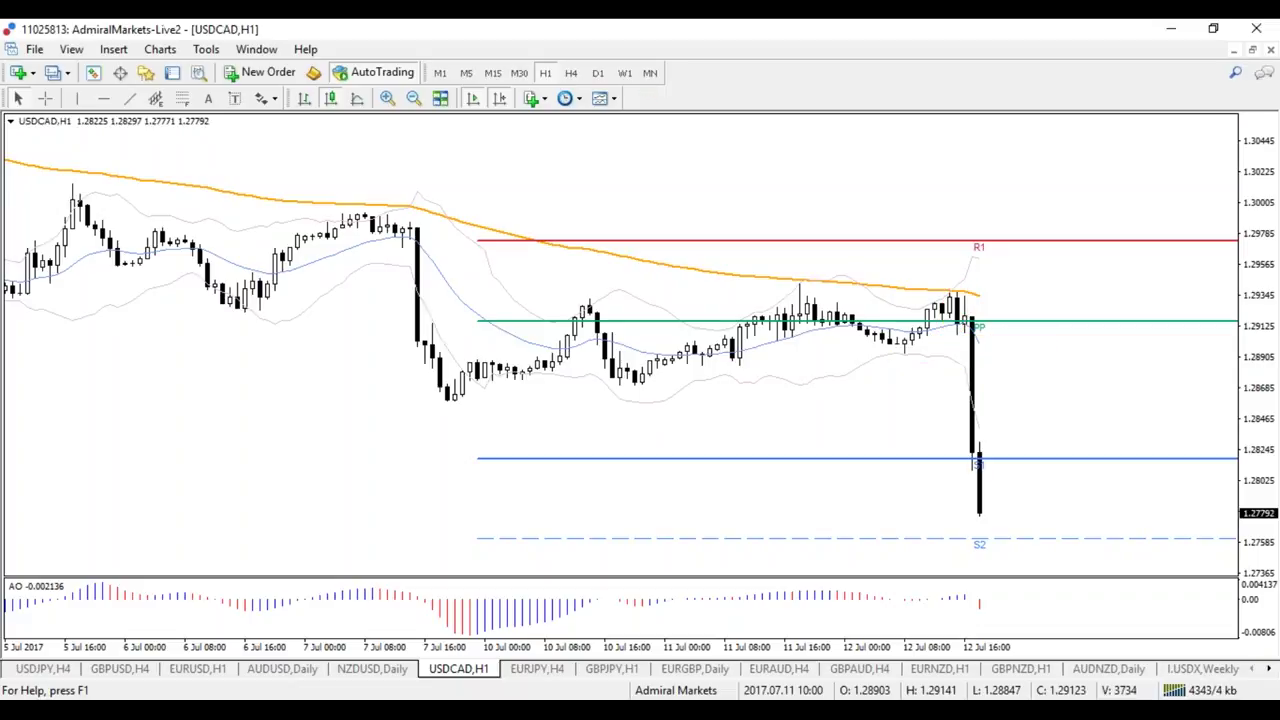
- Review USDCAD's longer-term trend on the Monthly, Weekly and Daily timeframes
{"action": "left_click", "coordinate": [649, 72]}
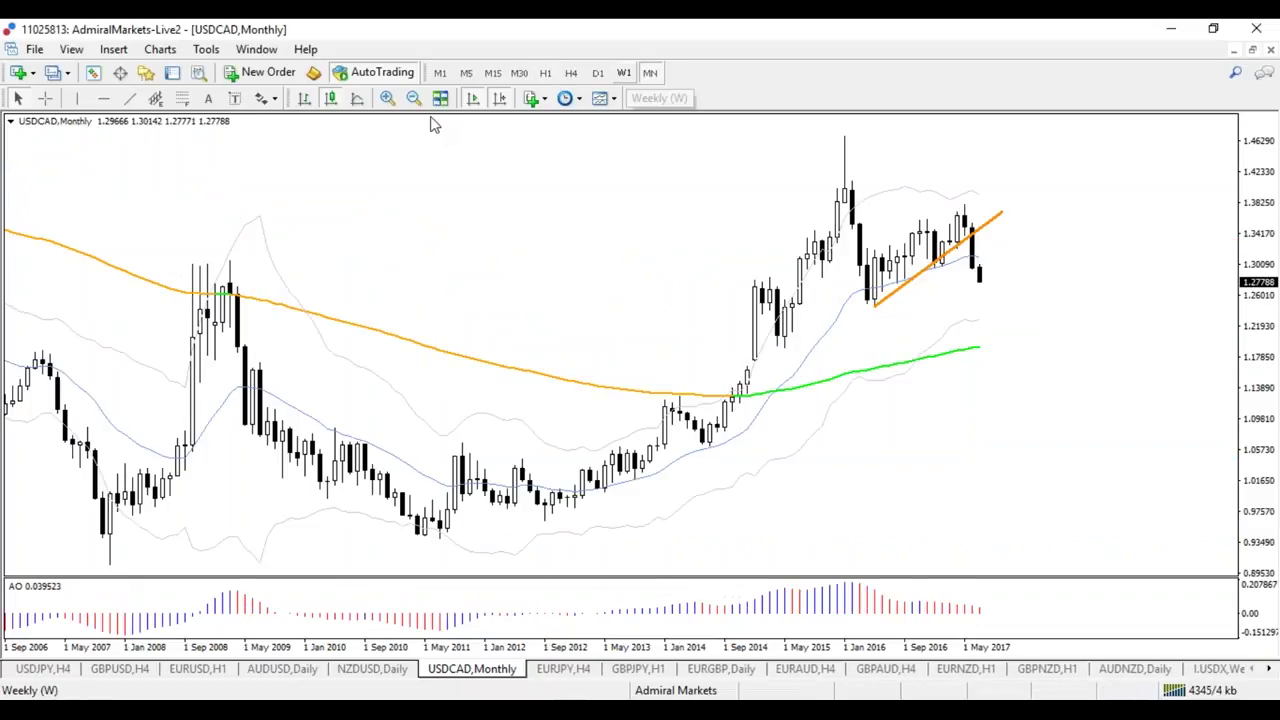
{"action": "left_click", "coordinate": [624, 74]}
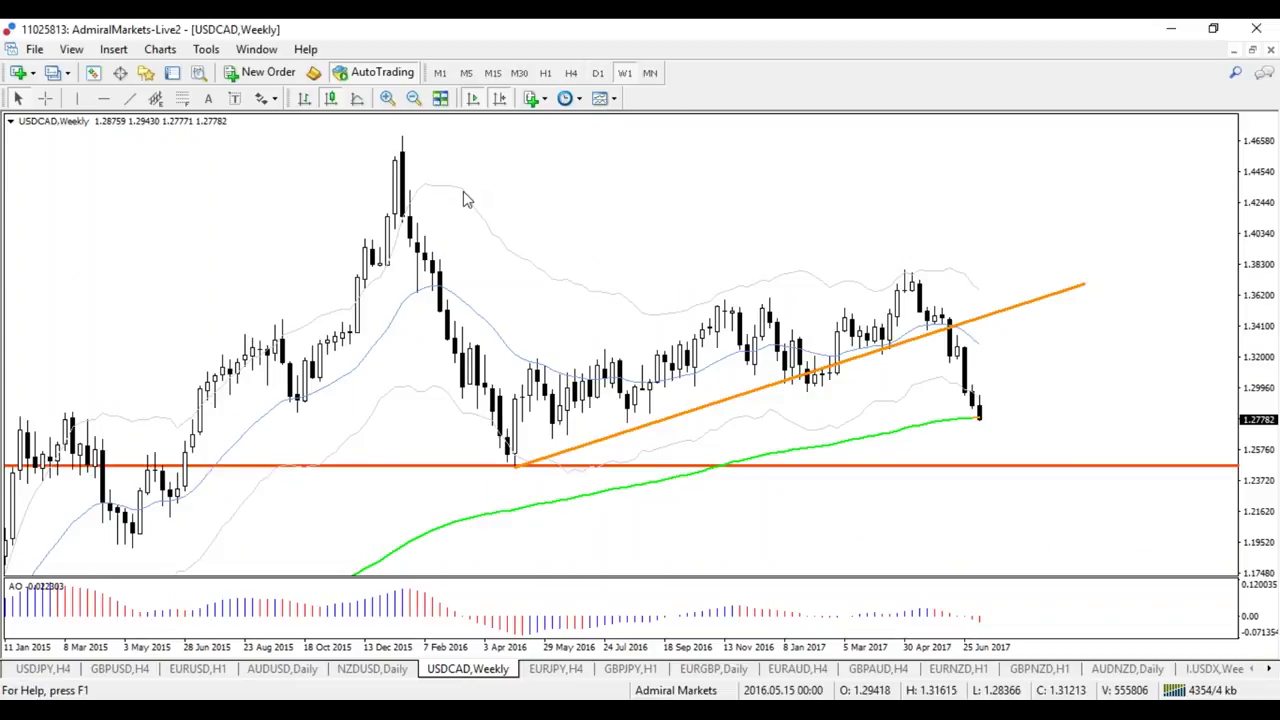
{"action": "left_click", "coordinate": [597, 73]}
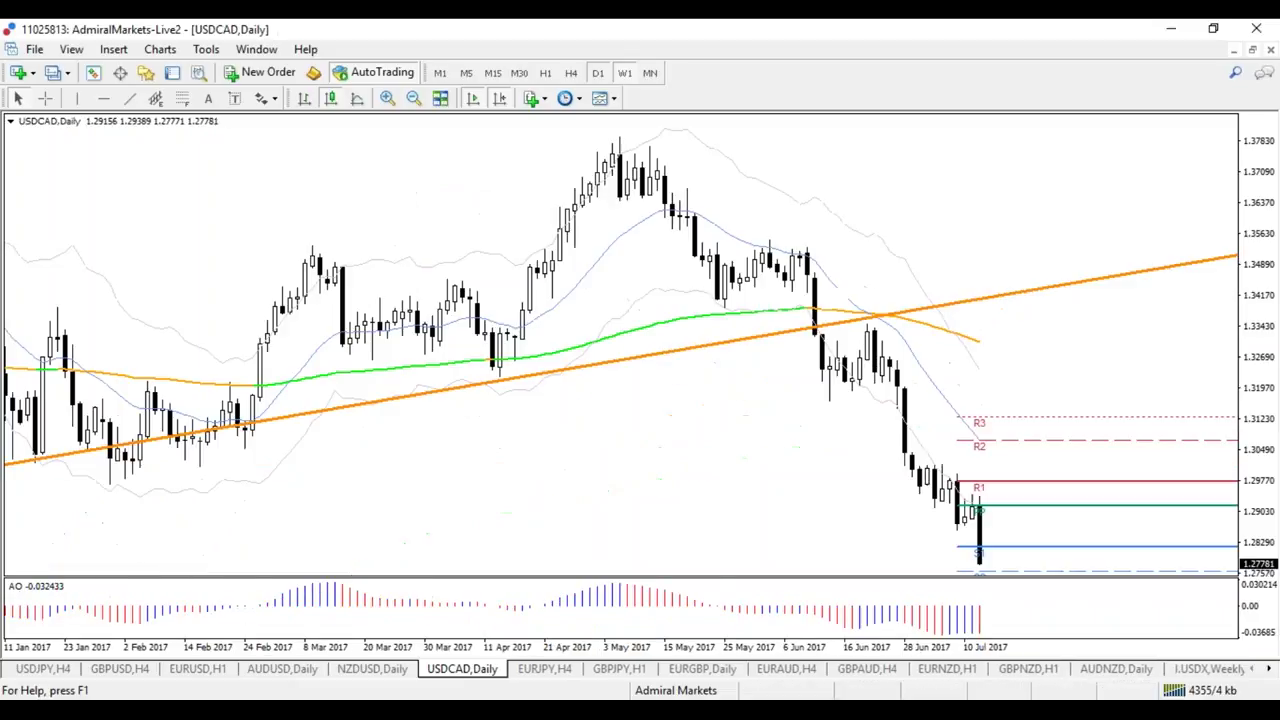
- Examine USDCAD's decline on the Daily and H4 timeframes, in both close-up and wide views
{"action": "key", "text": "minus"}
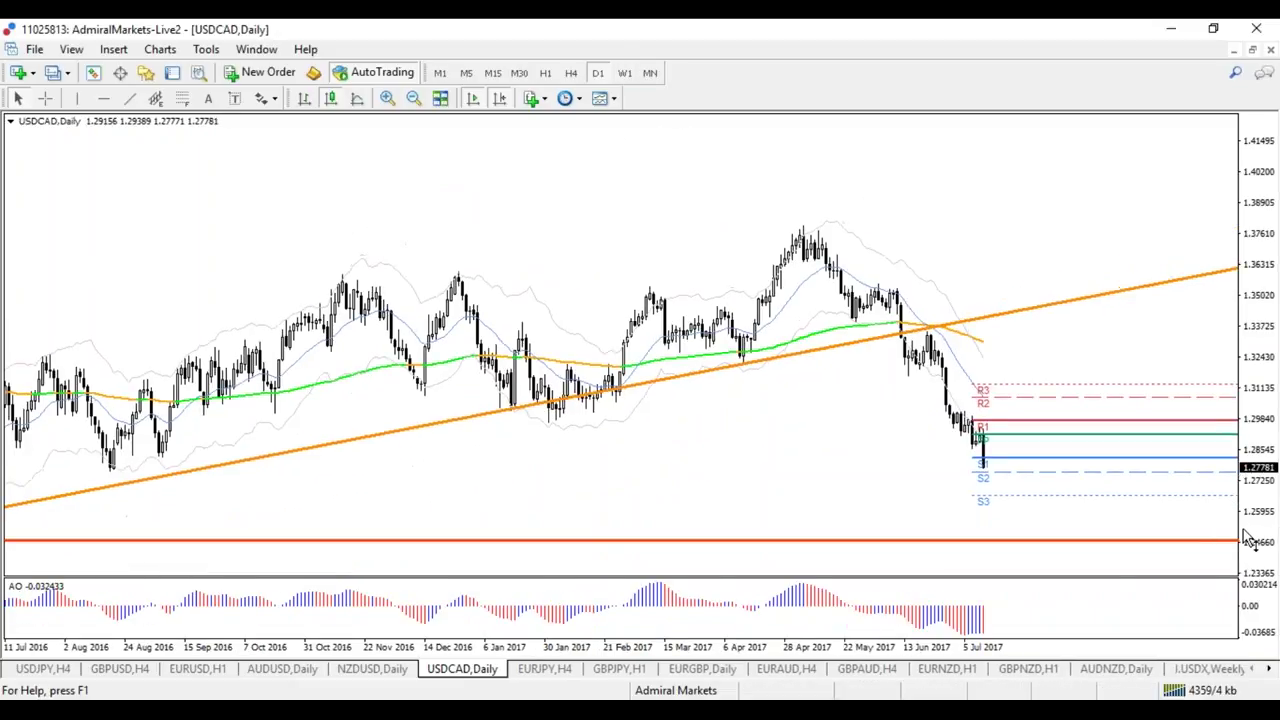
{"action": "left_click_drag", "start_coordinate": [1249, 540], "coordinate": [1248, 428]}
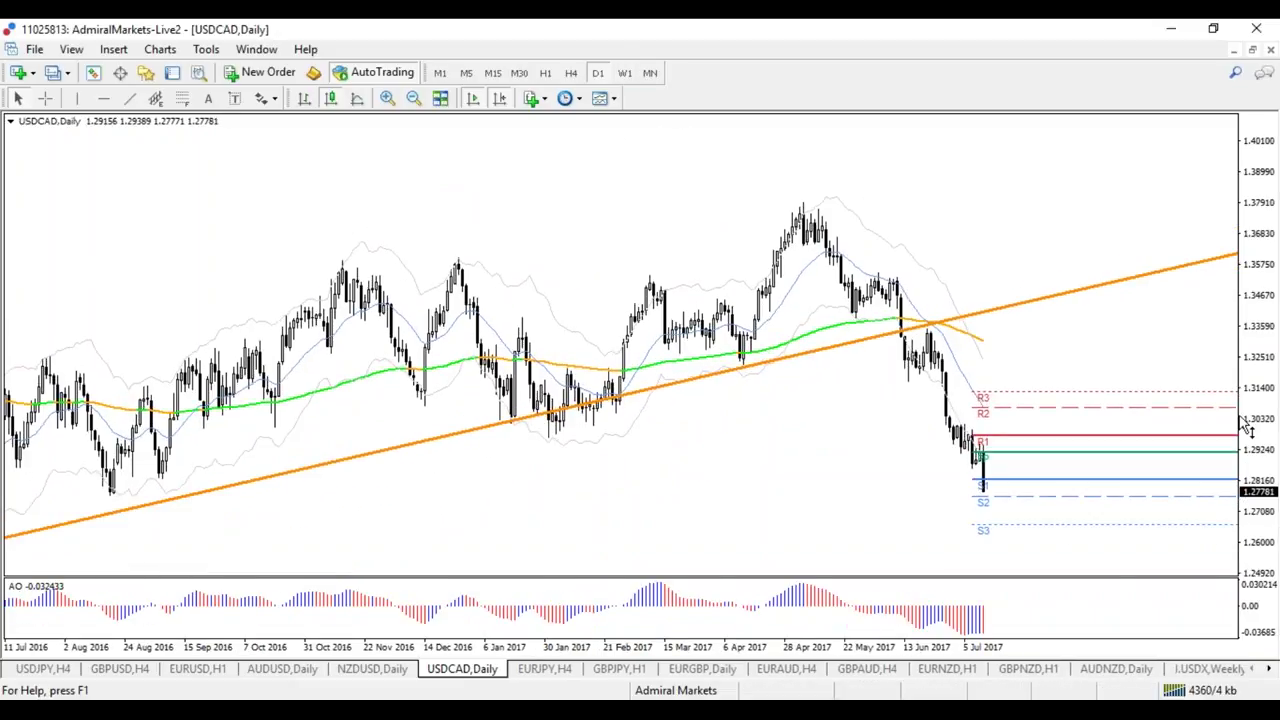
{"action": "left_click_drag", "start_coordinate": [1248, 428], "coordinate": [1240, 275]}
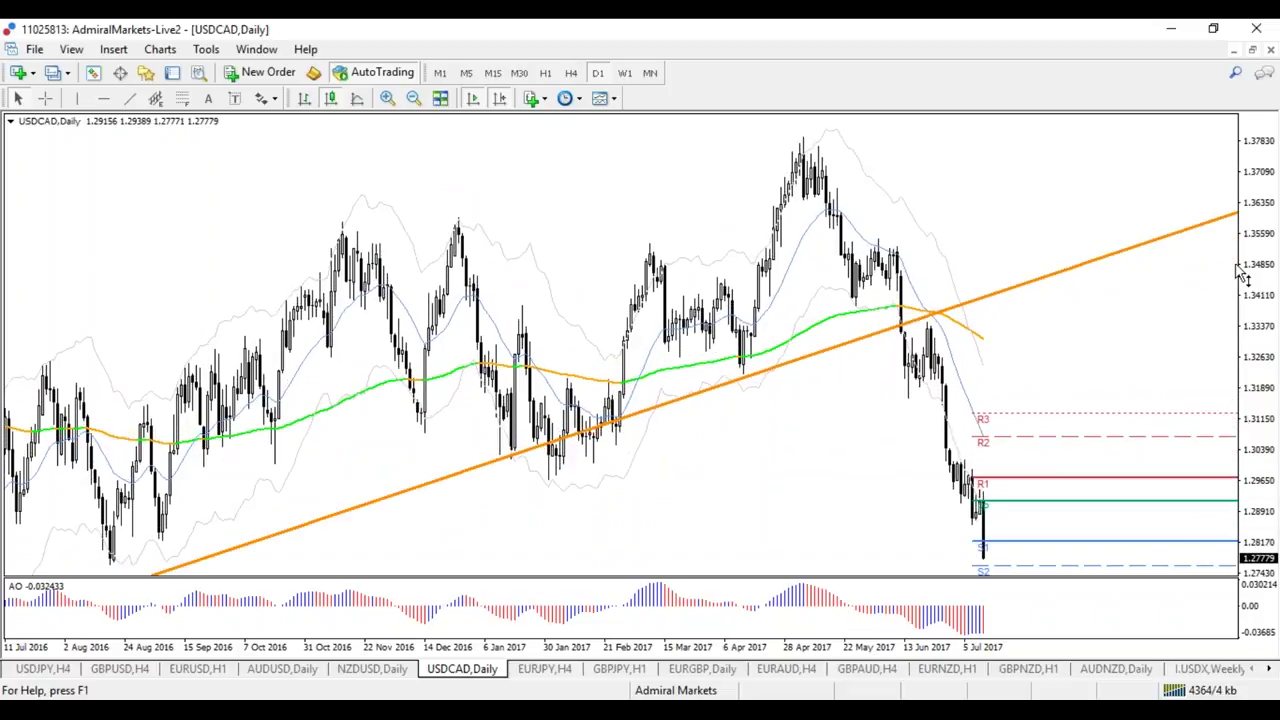
{"action": "left_click", "coordinate": [571, 76]}
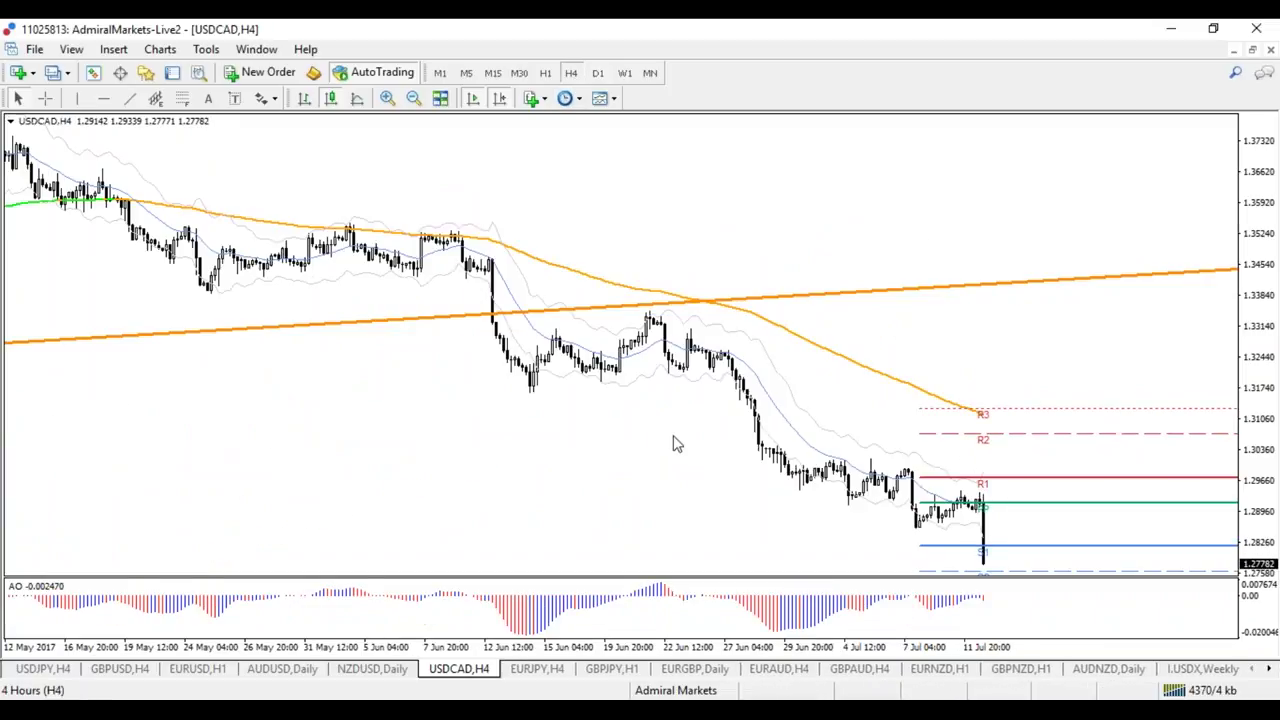
{"action": "key", "text": "minus"}
{"action": "key", "text": "minus"}
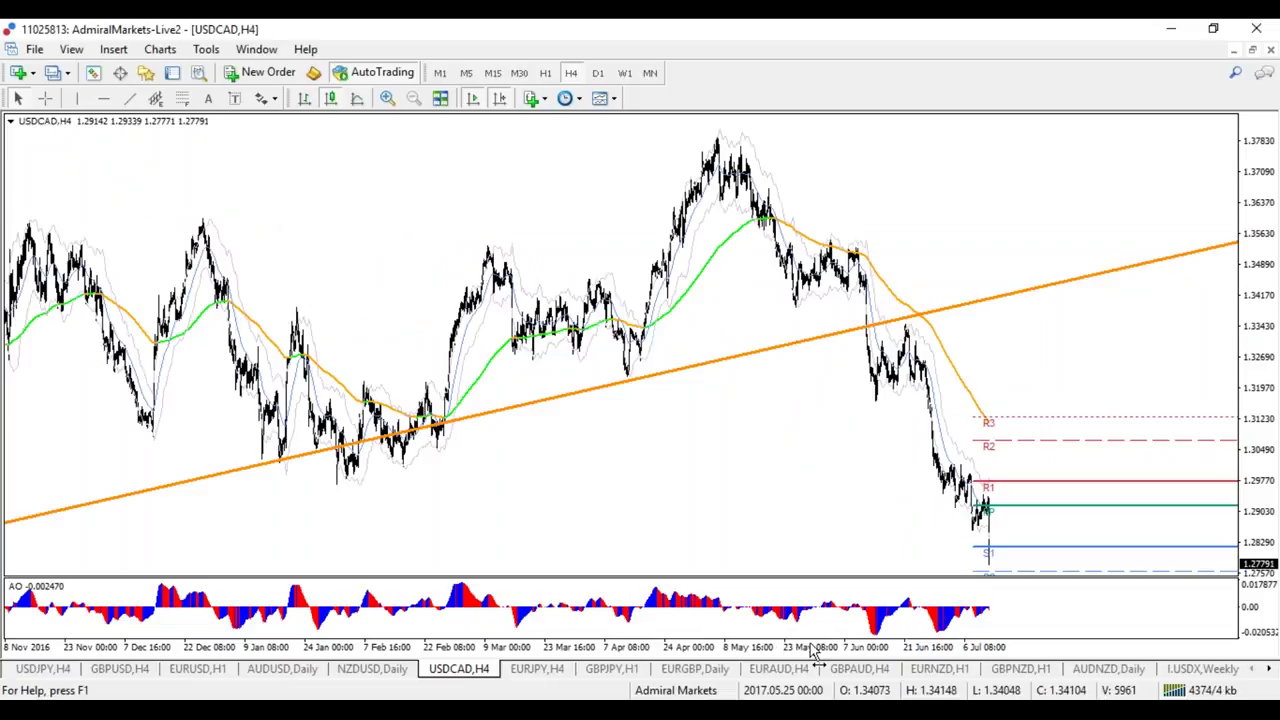
{"action": "key", "text": "plus"}
{"action": "key", "text": "plus"}
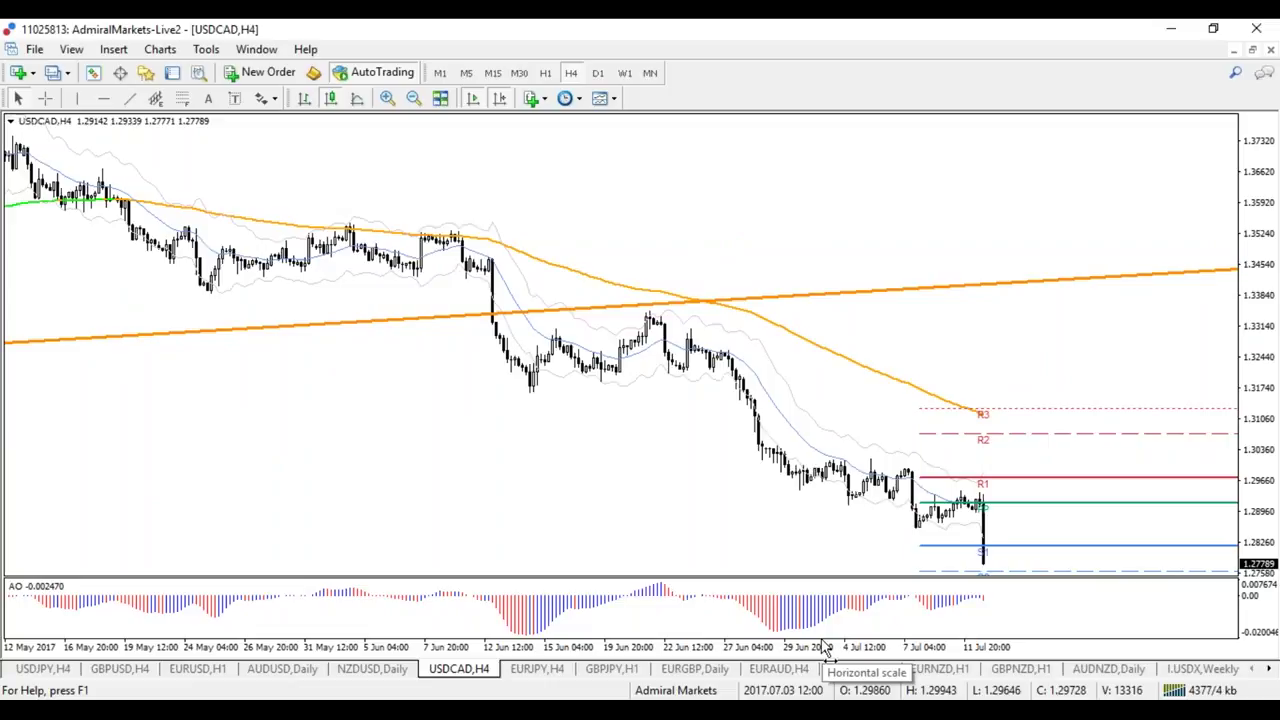
- Compare USDCAD's 12 July drop with the pivot levels on the H1, Daily and H4 timeframes
{"action": "left_click", "coordinate": [545, 74]}
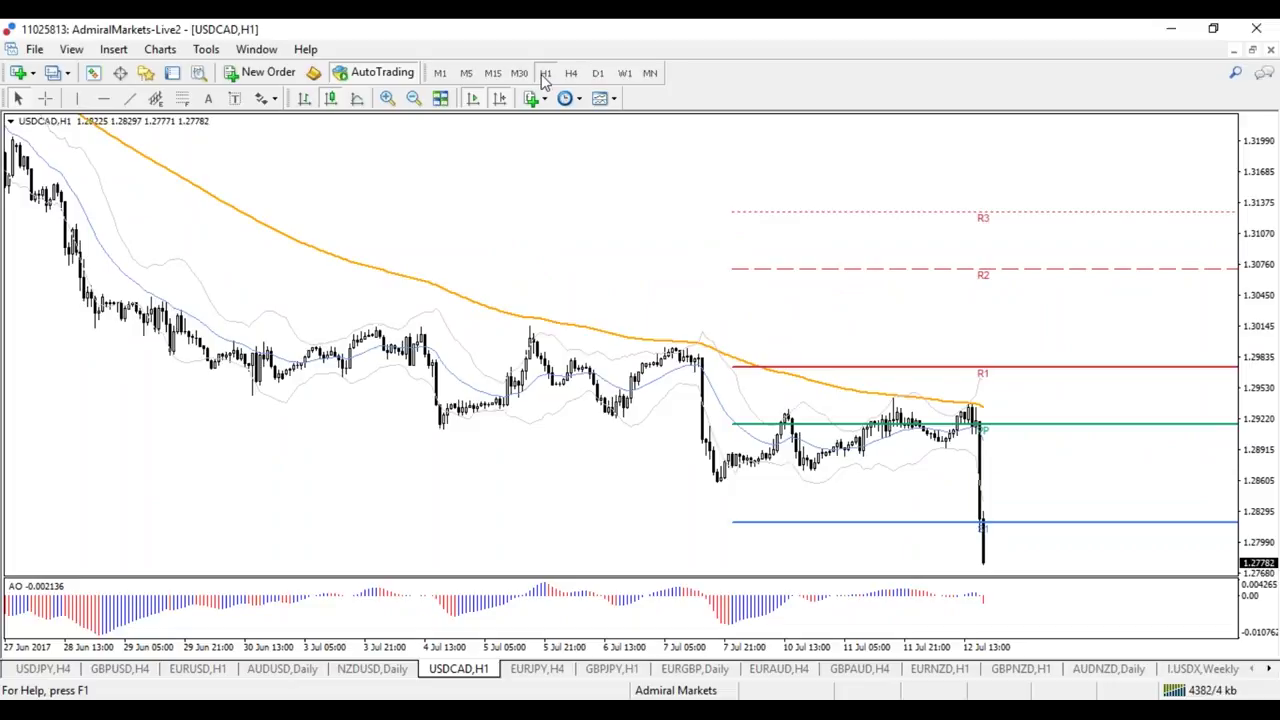
{"action": "key", "text": "plus"}
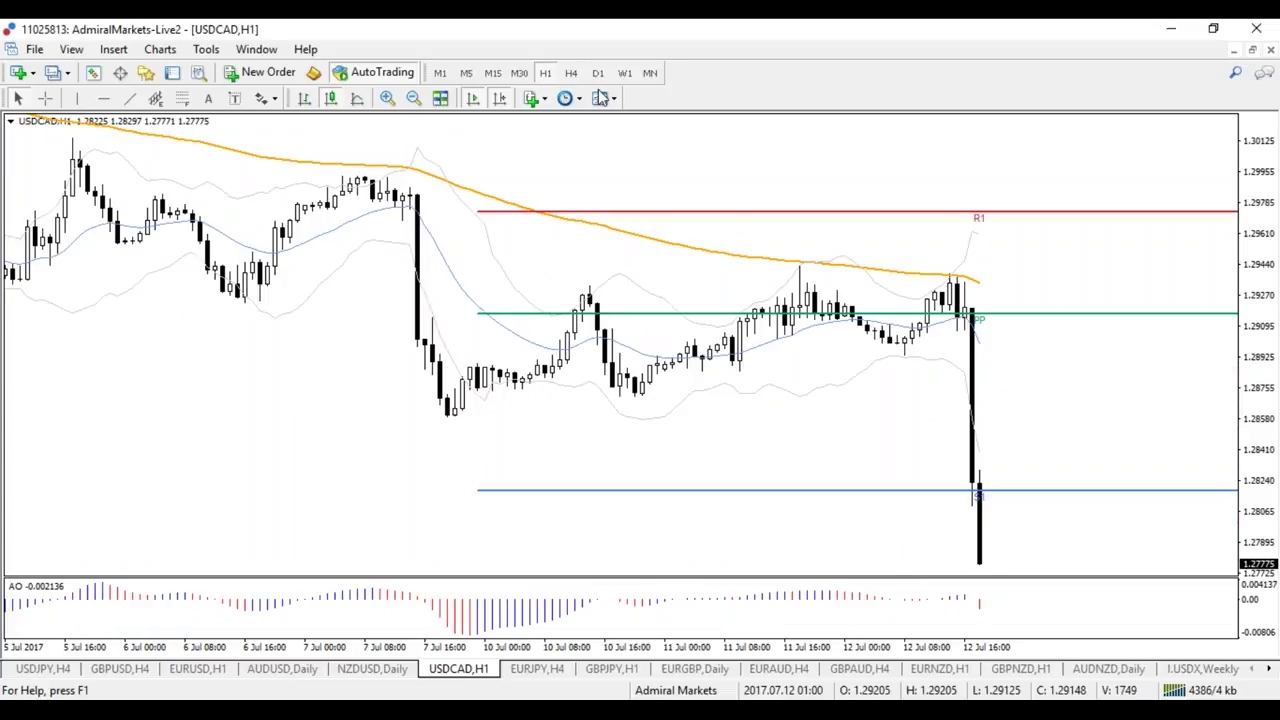
{"action": "left_click", "coordinate": [602, 75]}
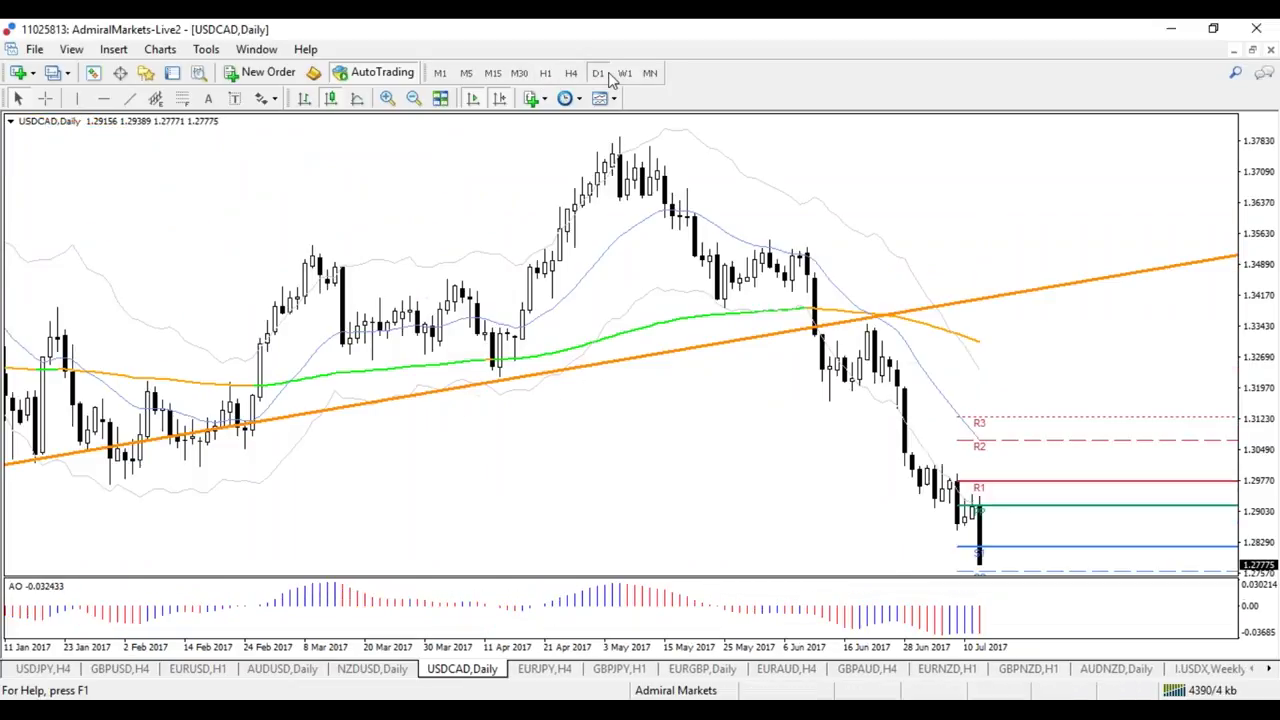
{"action": "left_click", "coordinate": [545, 73]}
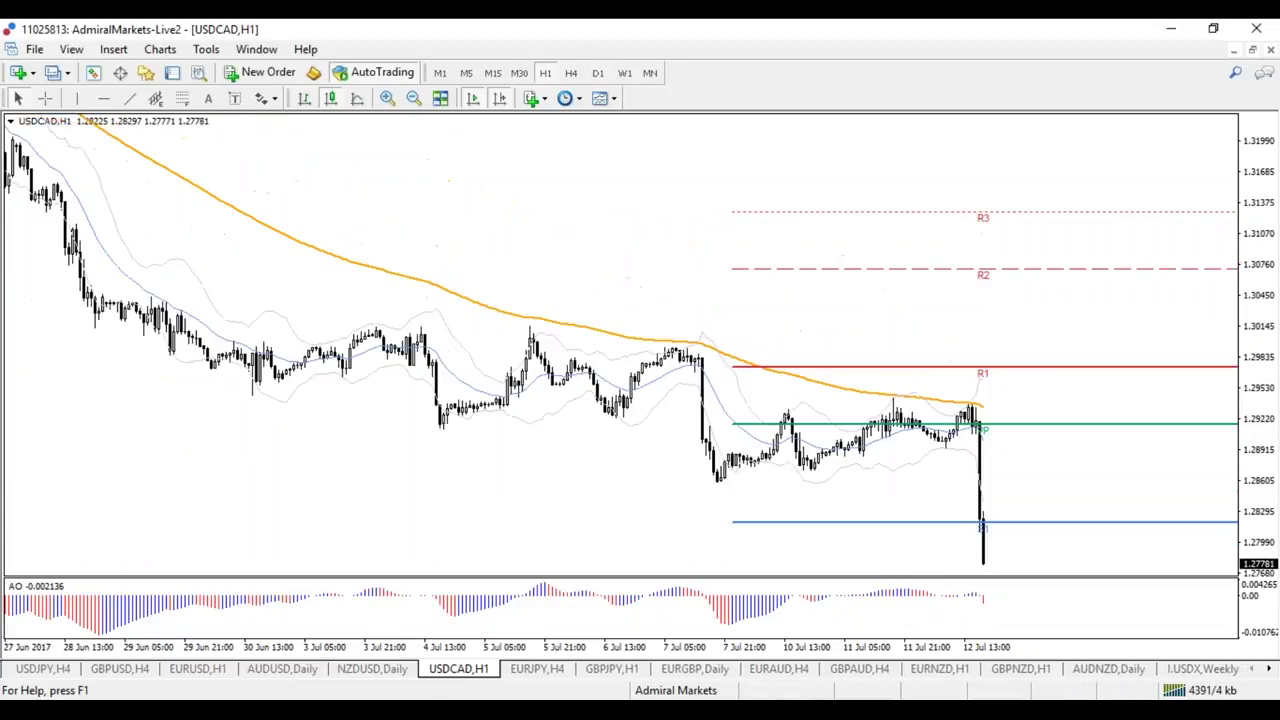
{"action": "left_click_drag", "start_coordinate": [1262, 470], "coordinate": [1262, 500]}
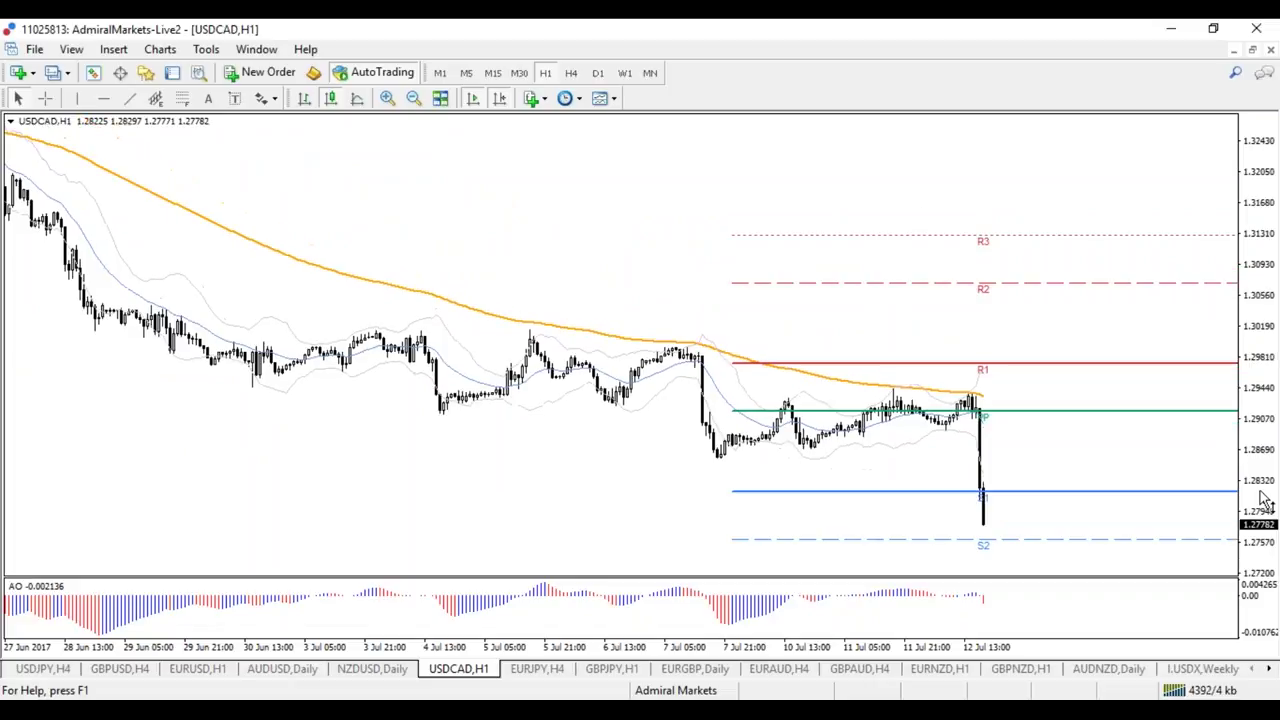
{"action": "left_click", "coordinate": [571, 73]}
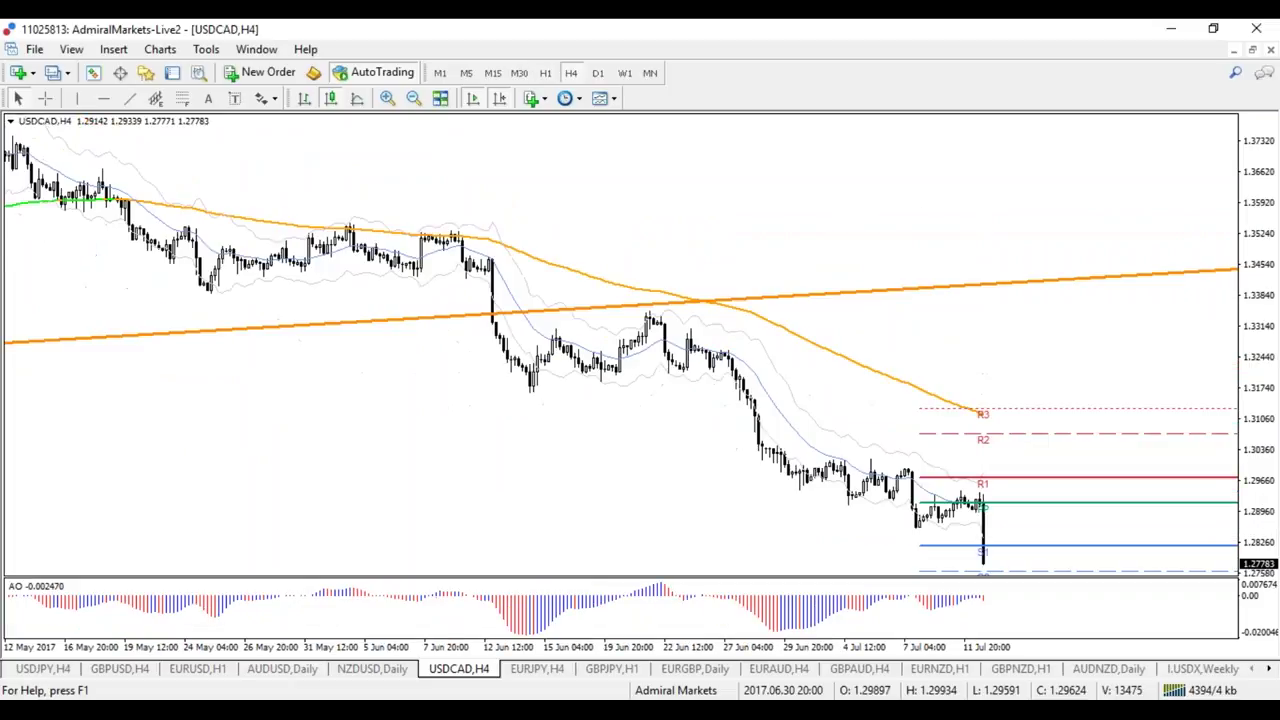
{"action": "left_click", "coordinate": [545, 73]}
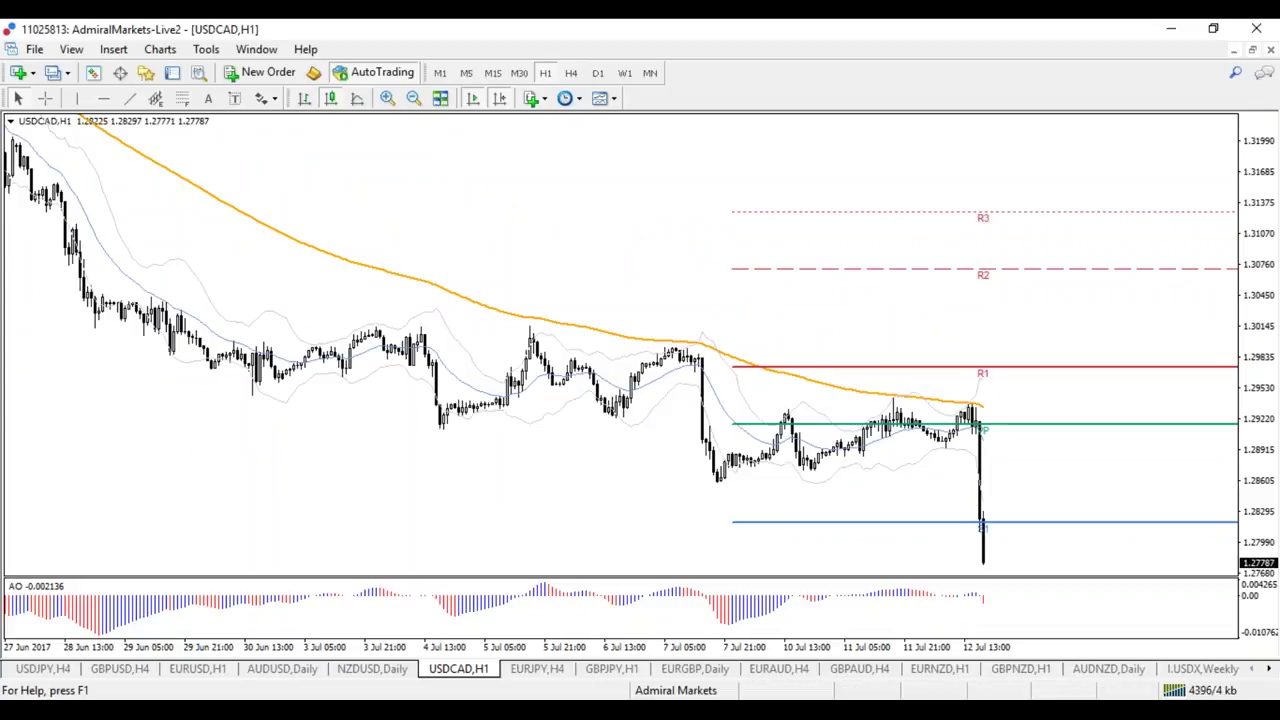
- Sketch a narrowing falling wedge from the latest USDCAD H1 candle down past the S2 level
{"action": "key", "text": "minus"}
{"action": "key", "text": "minus"}
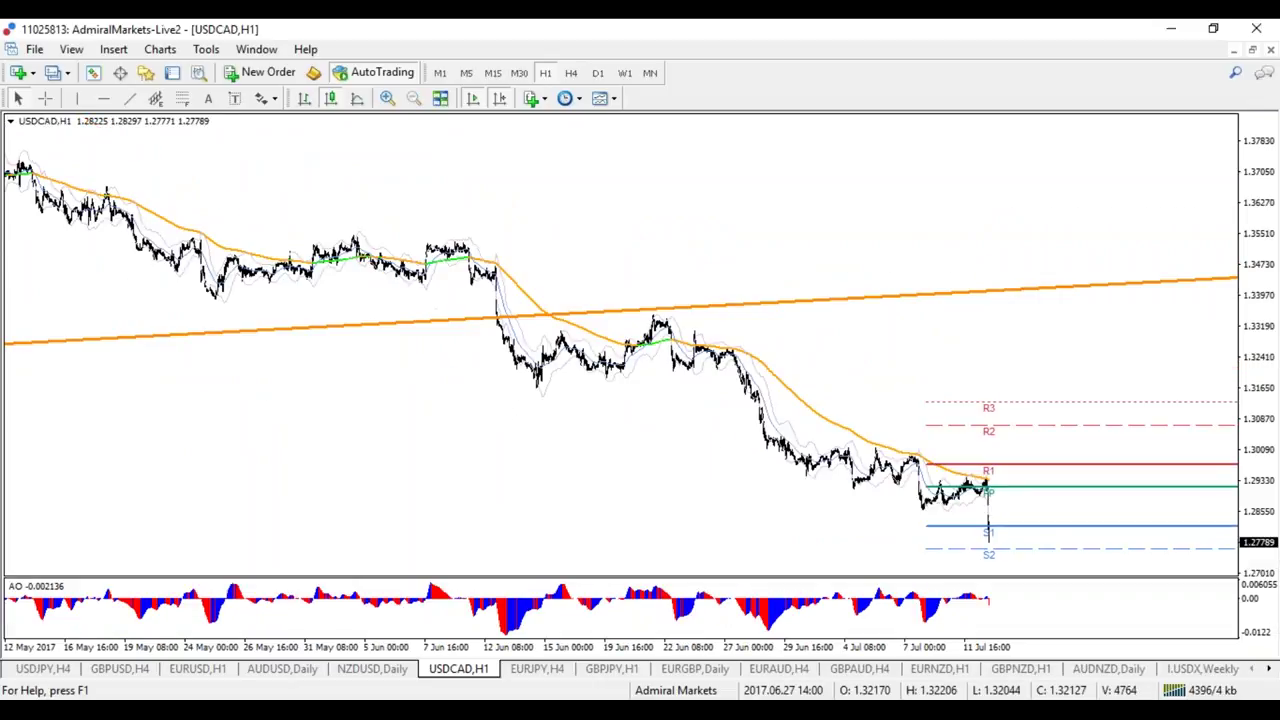
{"action": "left_click_drag", "start_coordinate": [990, 525], "coordinate": [1052, 578]}
{"action": "left_click_drag", "start_coordinate": [993, 508], "coordinate": [1055, 563]}
{"action": "mouse_move", "coordinate": [980, 540]}
{"action": "left_mouse_down"}
{"action": "mouse_move", "coordinate": [1052, 576]}
{"action": "mouse_move", "coordinate": [1062, 566]}
{"action": "left_mouse_up"}
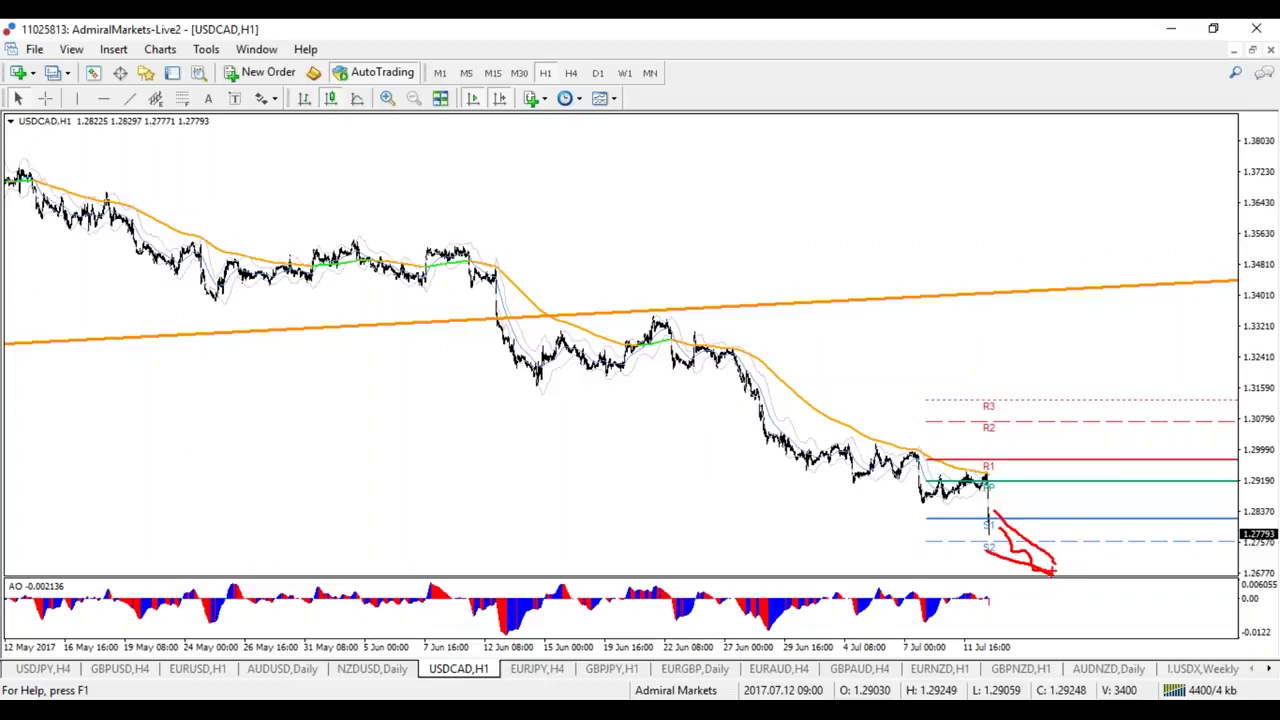
- On USDCAD H4, circle the 12 July drop and sketch a base near S2 with a rebound towards R1, erasing both sketches
{"action": "left_click", "coordinate": [597, 73]}
{"action": "left_click", "coordinate": [571, 73]}
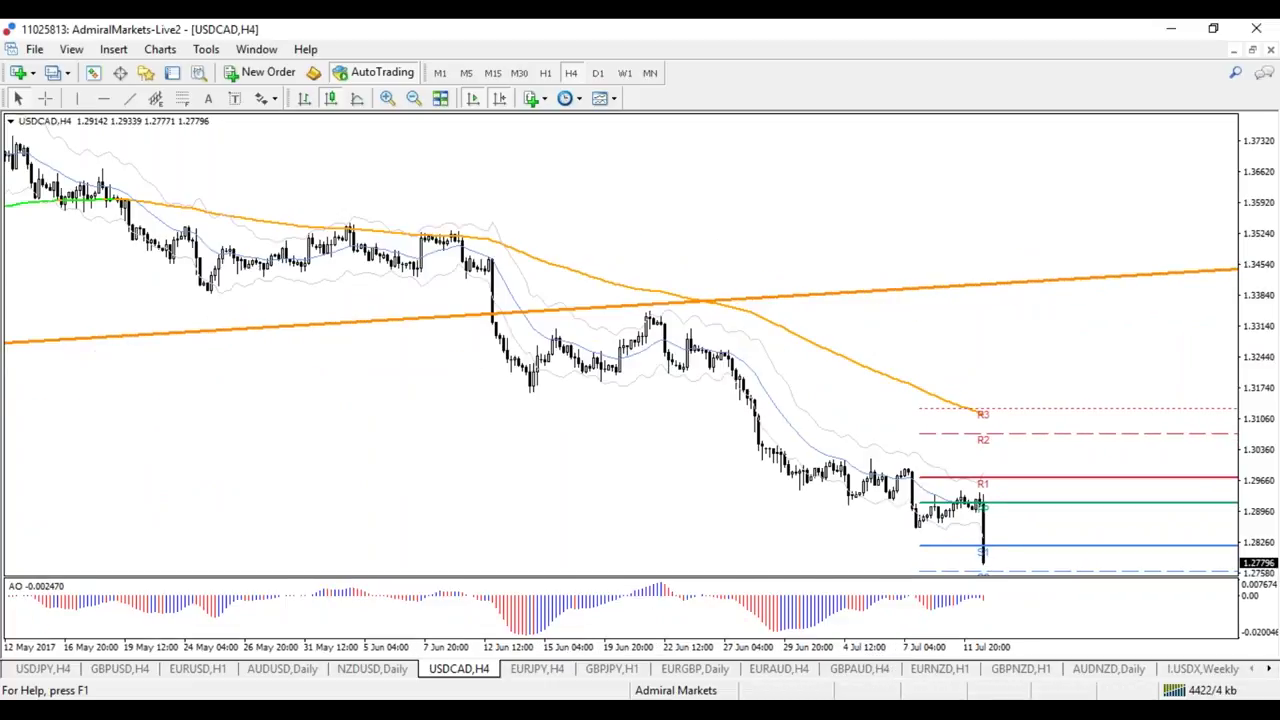
{"action": "left_click_drag", "start_coordinate": [1258, 560], "coordinate": [1255, 690]}
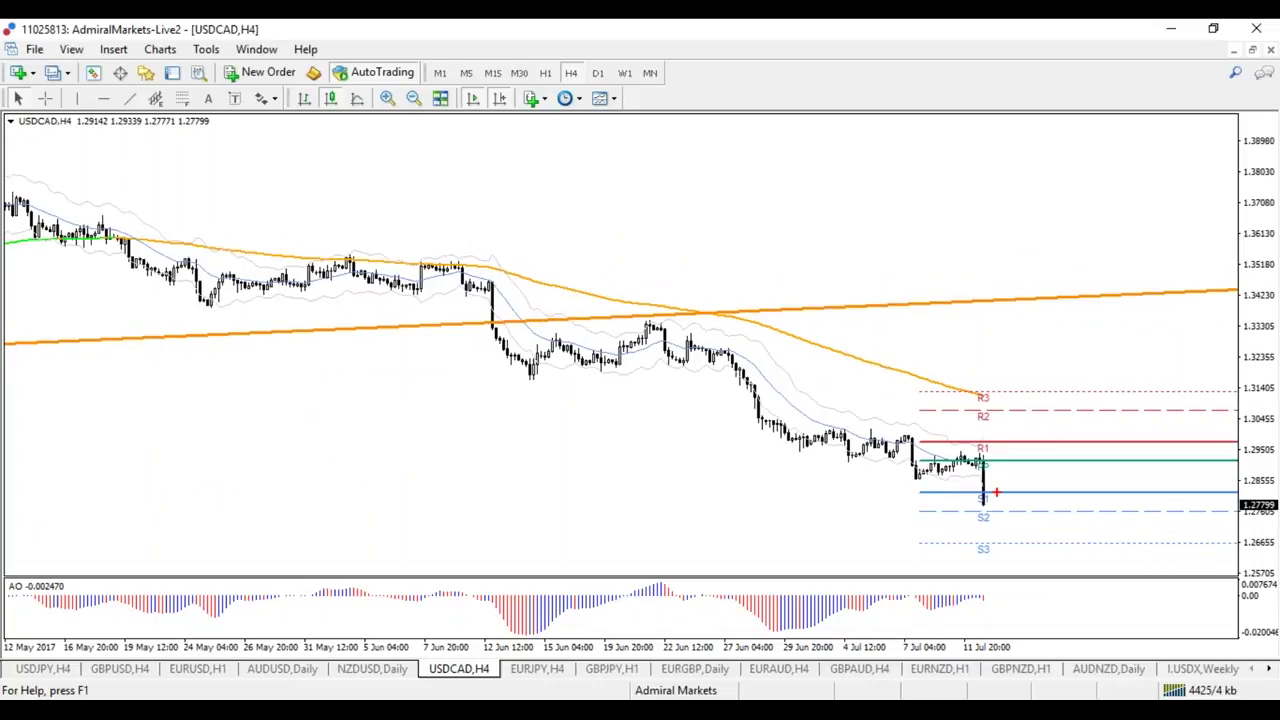
{"action": "key", "text": "plus"}
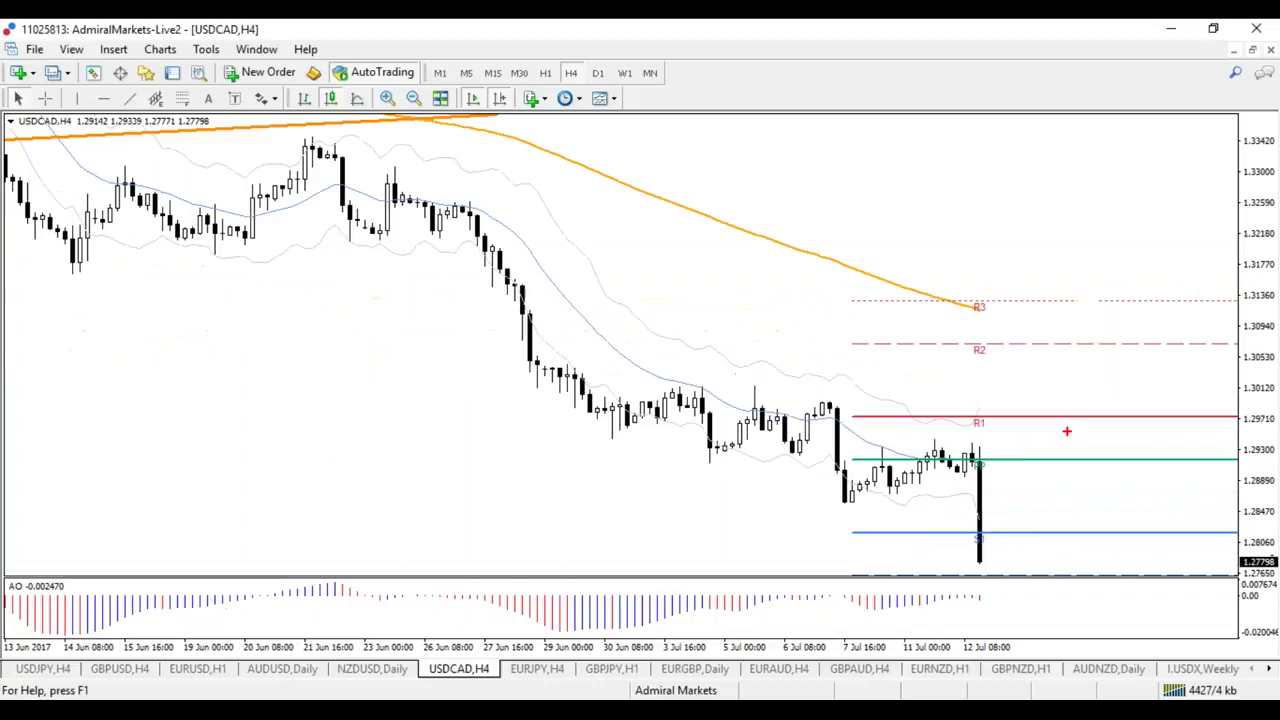
{"action": "mouse_move", "coordinate": [988, 442]}
{"action": "left_mouse_down"}
{"action": "mouse_move", "coordinate": [1008, 514]}
{"action": "mouse_move", "coordinate": [977, 432]}
{"action": "left_mouse_up"}
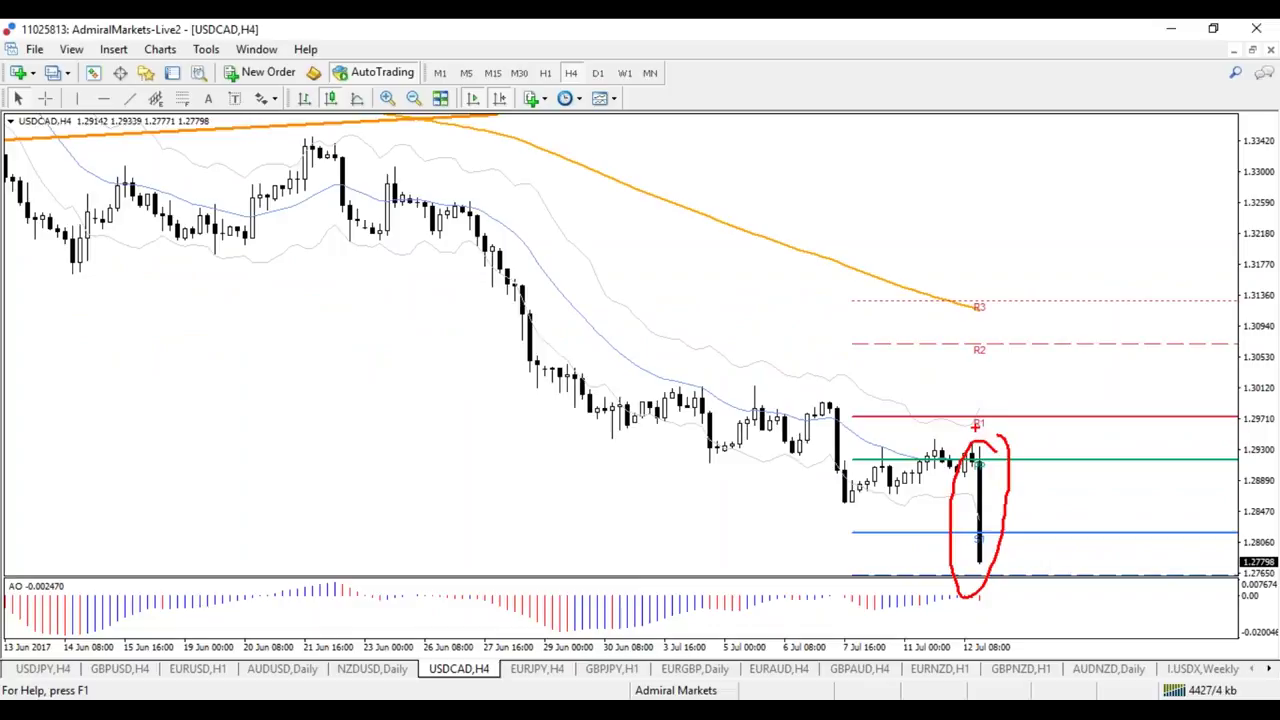
{"action": "key", "text": "Escape"}
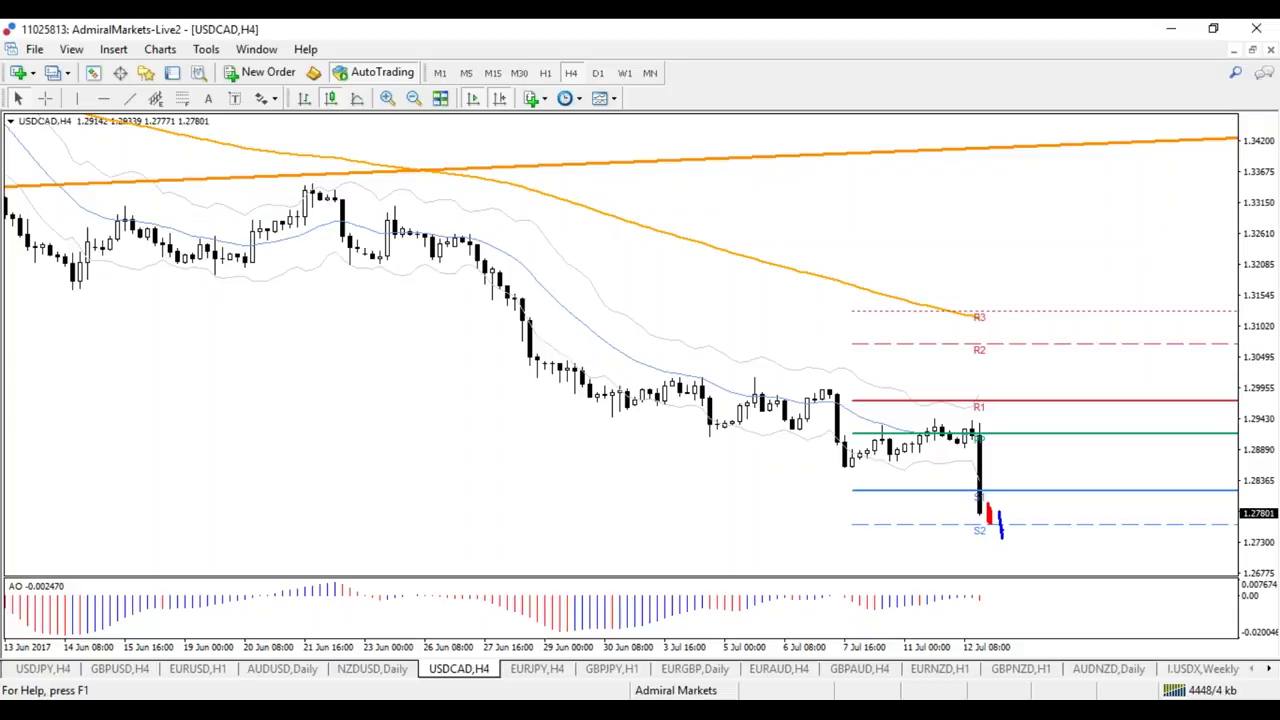
{"action": "mouse_move", "coordinate": [1010, 524]}
{"action": "left_mouse_down"}
{"action": "mouse_move", "coordinate": [1016, 506]}
{"action": "mouse_move", "coordinate": [1020, 526]}
{"action": "mouse_move", "coordinate": [1030, 500]}
{"action": "mouse_move", "coordinate": [1036, 510]}
{"action": "mouse_move", "coordinate": [1044, 471]}
{"action": "mouse_move", "coordinate": [1050, 505]}
{"action": "mouse_move", "coordinate": [1064, 468]}
{"action": "mouse_move", "coordinate": [1096, 512]}
{"action": "mouse_move", "coordinate": [1142, 410]}
{"action": "mouse_move", "coordinate": [1168, 432]}
{"action": "mouse_move", "coordinate": [1112, 420]}
{"action": "left_mouse_up"}
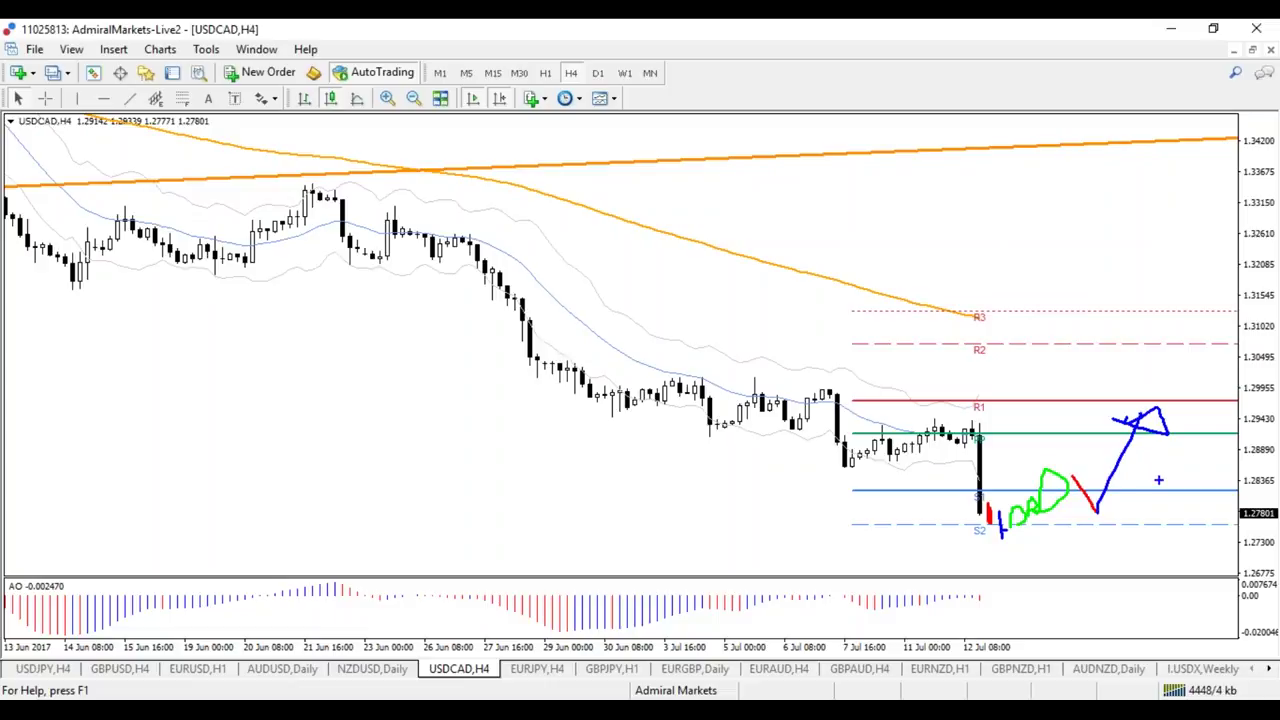
{"action": "key", "text": "Escape"}
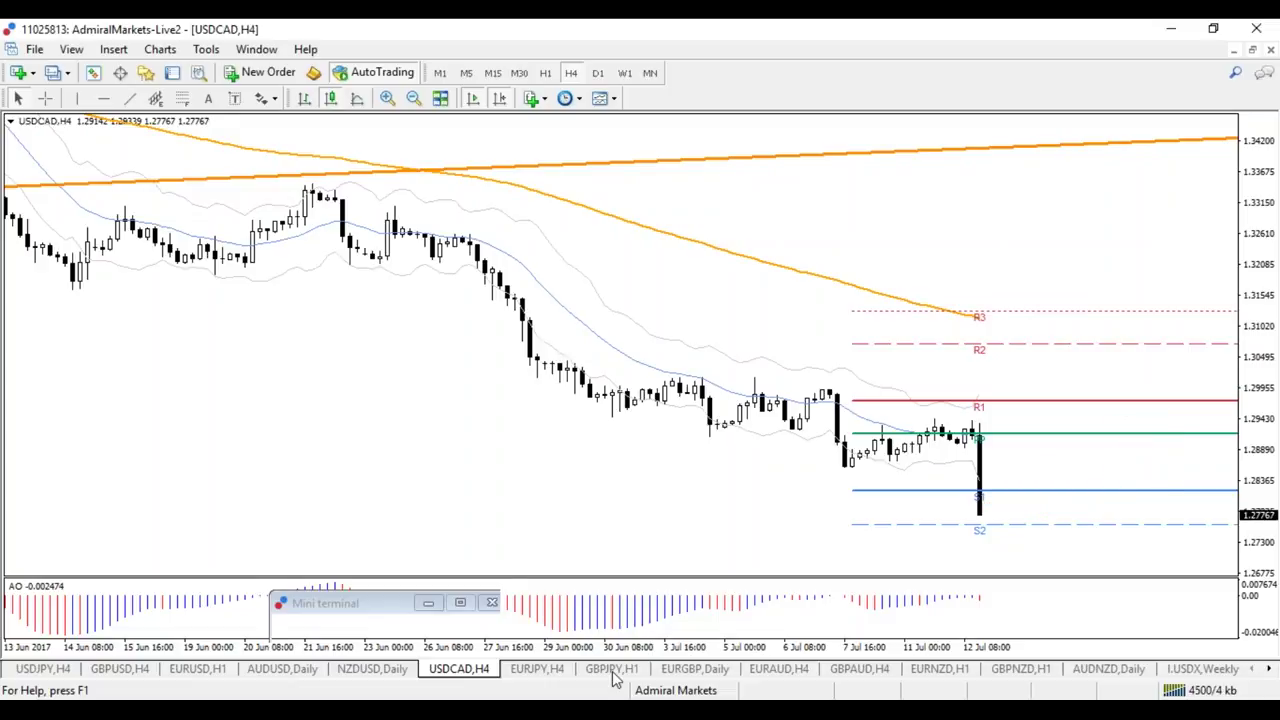
- Open the EURAUD H4 chart and draw a rising trend line from the 20 June low beneath the following lows
{"action": "left_click", "coordinate": [537, 668]}
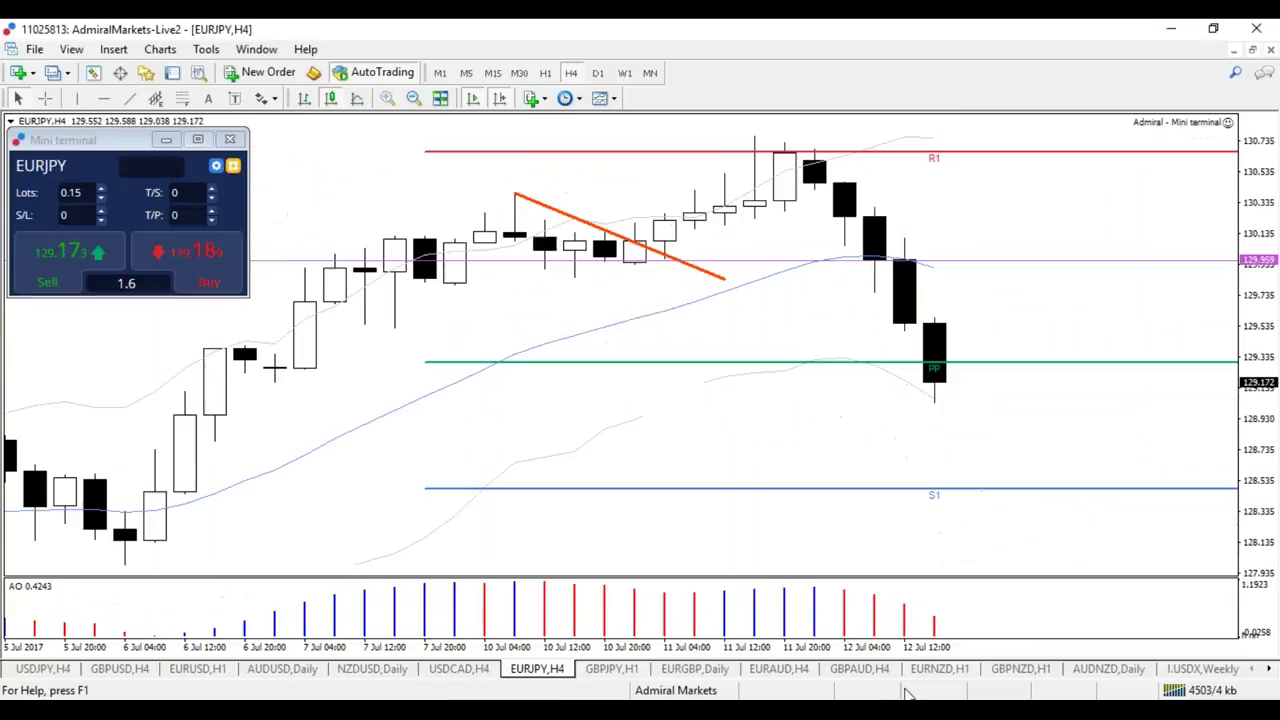
{"action": "left_click", "coordinate": [848, 670]}
{"action": "left_click", "coordinate": [796, 670]}
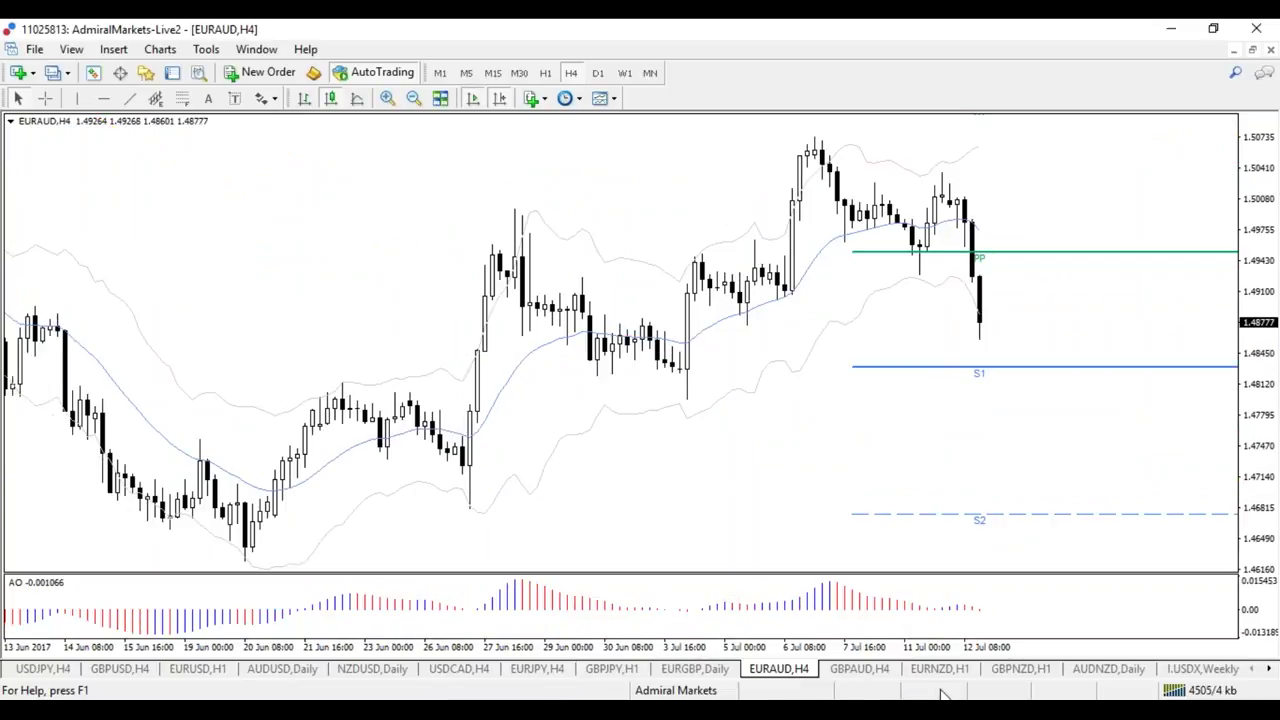
{"action": "key", "text": "minus"}
{"action": "key", "text": "minus"}
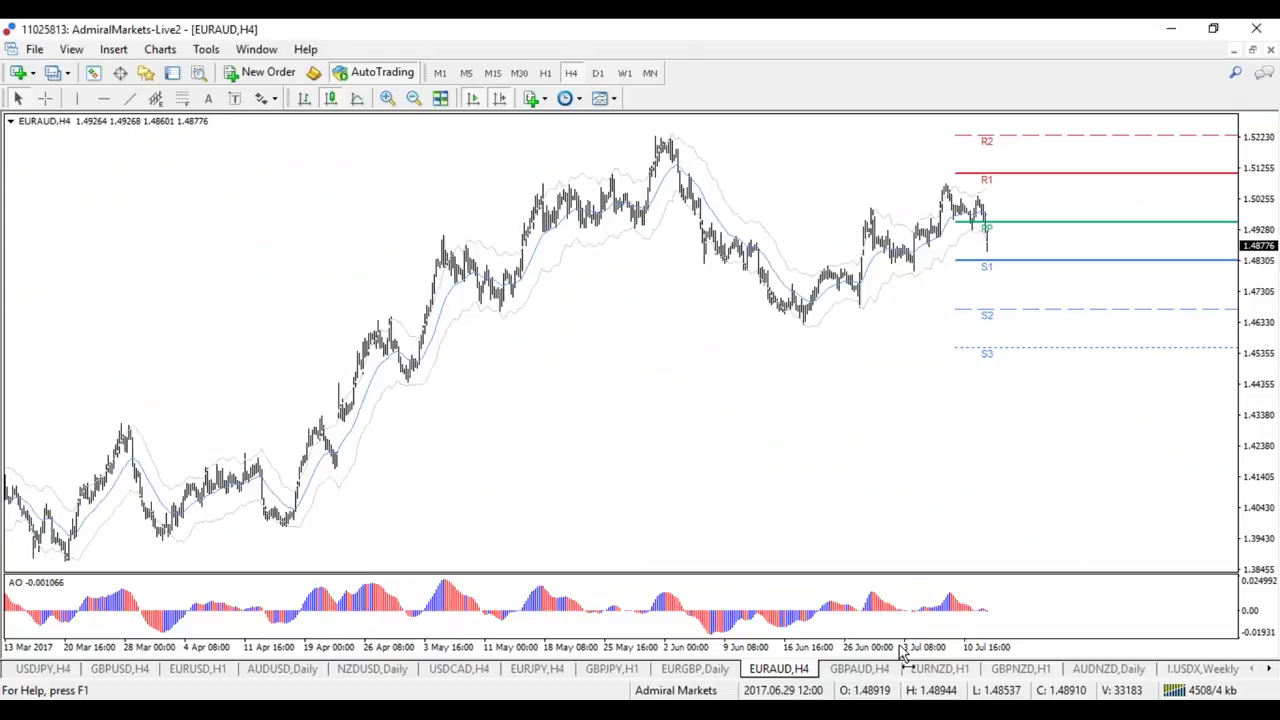
{"action": "key", "text": "plus"}
{"action": "key", "text": "plus"}
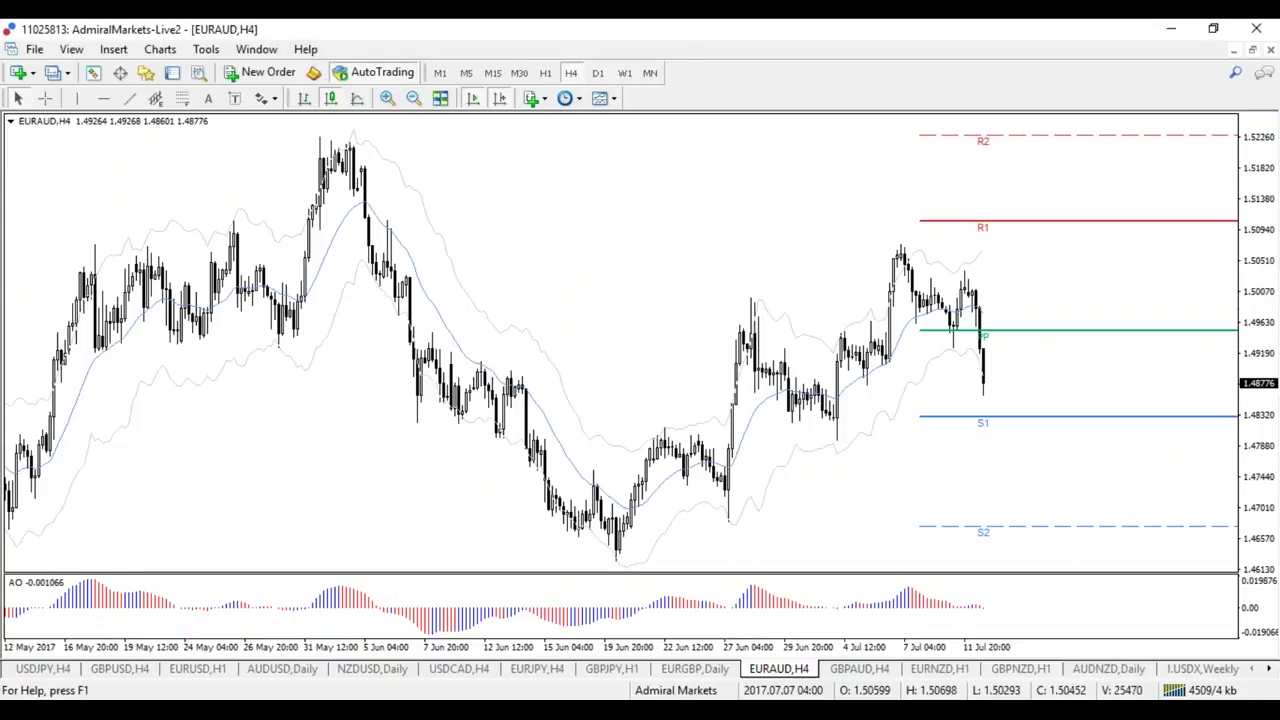
{"action": "left_click", "coordinate": [129, 98]}
{"action": "mouse_move", "coordinate": [608, 562]}
{"action": "left_mouse_down"}
{"action": "mouse_move", "coordinate": [1097, 279]}
{"action": "mouse_move", "coordinate": [1095, 265]}
{"action": "left_mouse_up"}
- On EURAUD Daily, sketch a pullback to the pivot point followed by a fall towards S2
{"action": "left_click", "coordinate": [597, 72]}
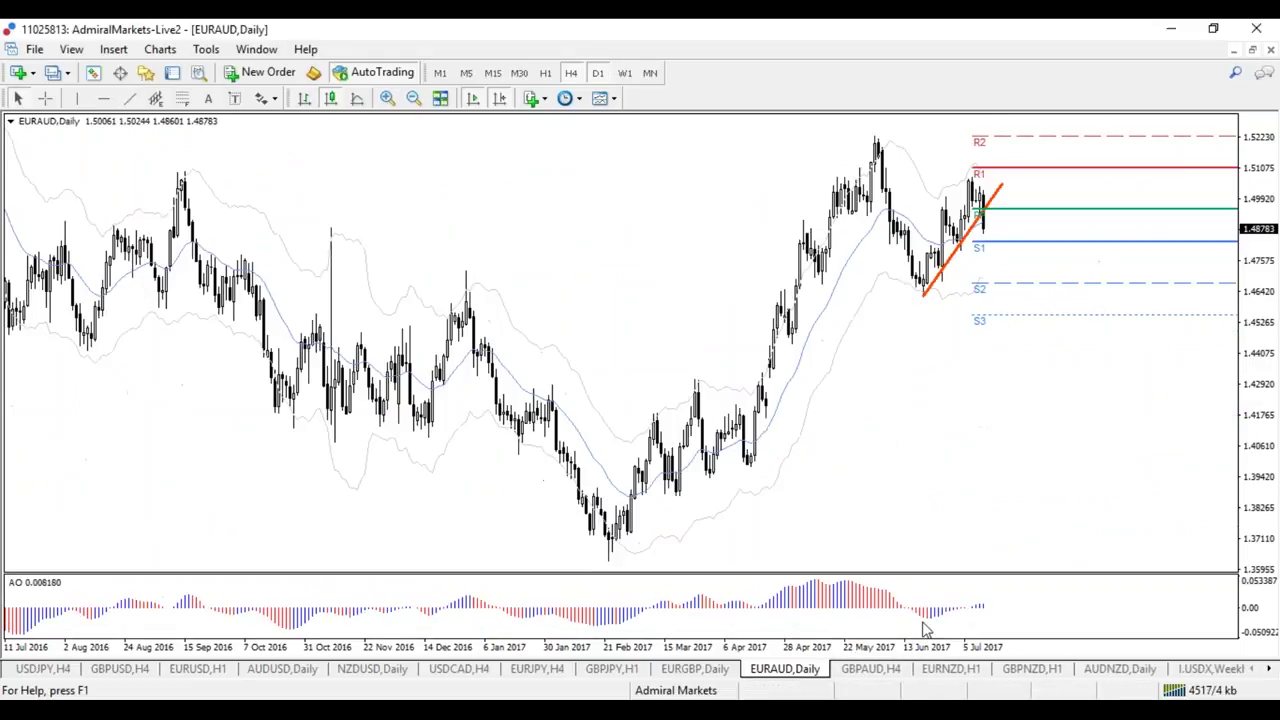
{"action": "key", "text": "plus"}
{"action": "key", "text": "plus"}
{"action": "key", "text": "plus"}
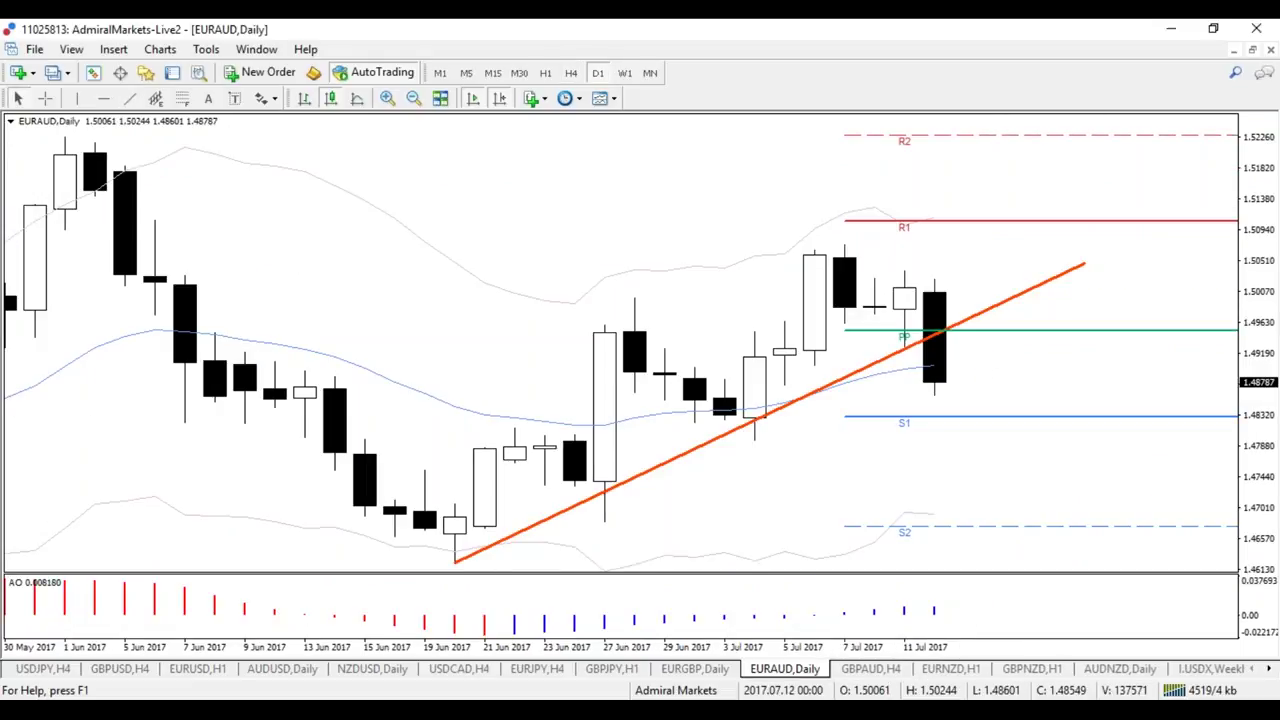
{"action": "mouse_move", "coordinate": [942, 376]}
{"action": "left_mouse_down"}
{"action": "mouse_move", "coordinate": [963, 342]}
{"action": "mouse_move", "coordinate": [975, 405]}
{"action": "left_mouse_up"}
{"action": "key", "text": "ctrl+z"}
{"action": "key", "text": "r"}
{"action": "mouse_move", "coordinate": [966, 332]}
{"action": "left_mouse_down"}
{"action": "mouse_move", "coordinate": [994, 404]}
{"action": "mouse_move", "coordinate": [1046, 466]}
{"action": "mouse_move", "coordinate": [980, 470]}
{"action": "left_mouse_up"}
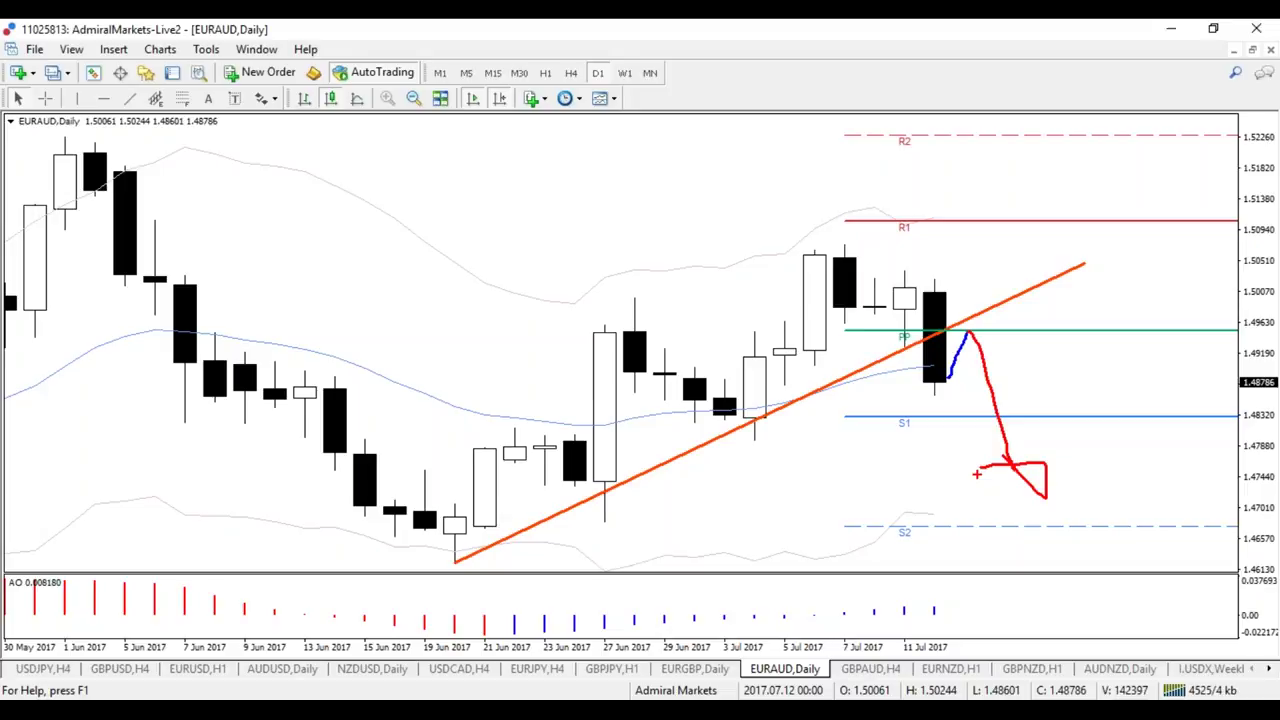
- Sketch EURAUD's June decline, the choppy rise after it and a projected fall below S3 on the Daily chart, and clear the annotations
{"action": "left_click_drag", "start_coordinate": [942, 389], "coordinate": [931, 361]}
{"action": "left_click_drag", "start_coordinate": [940, 648], "coordinate": [990, 650]}
{"action": "left_click_drag", "start_coordinate": [966, 251], "coordinate": [988, 226]}
{"action": "mouse_move", "coordinate": [542, 144]}
{"action": "left_mouse_down"}
{"action": "mouse_move", "coordinate": [690, 333]}
{"action": "mouse_move", "coordinate": [852, 230]}
{"action": "mouse_move", "coordinate": [968, 182]}
{"action": "mouse_move", "coordinate": [1030, 382]}
{"action": "mouse_move", "coordinate": [986, 370]}
{"action": "left_mouse_up"}
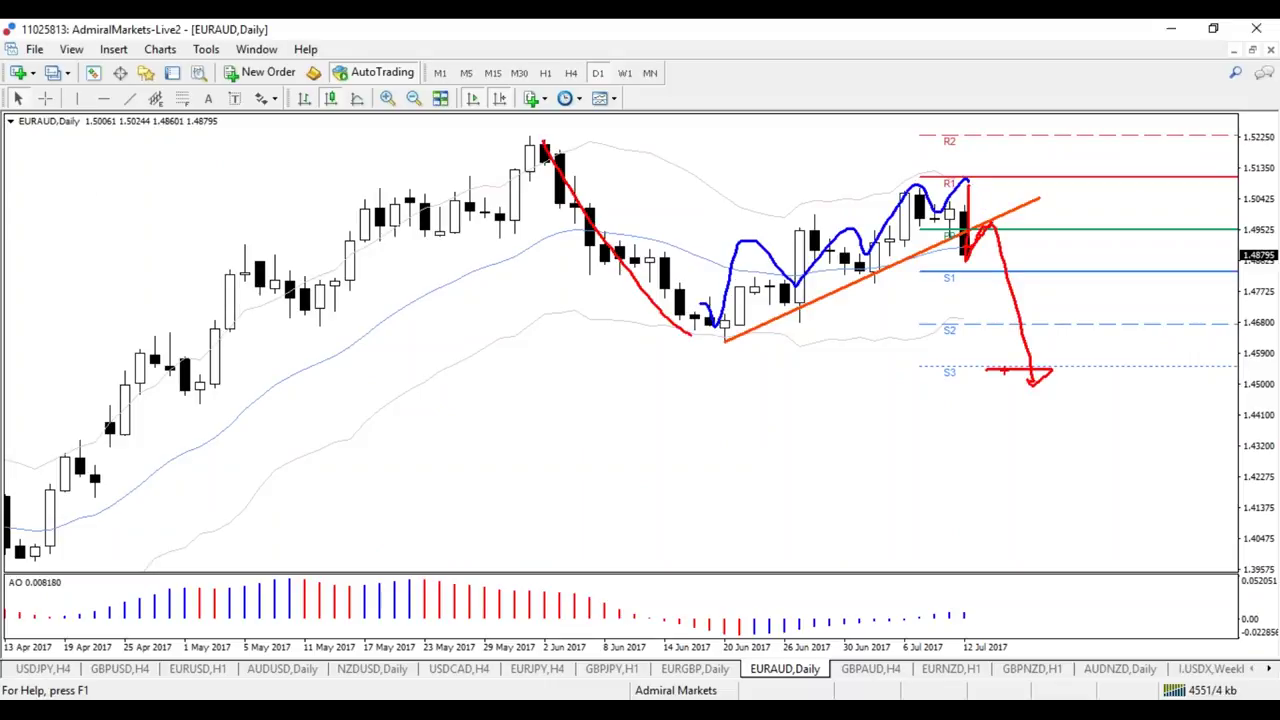
{"action": "key", "text": "Escape"}
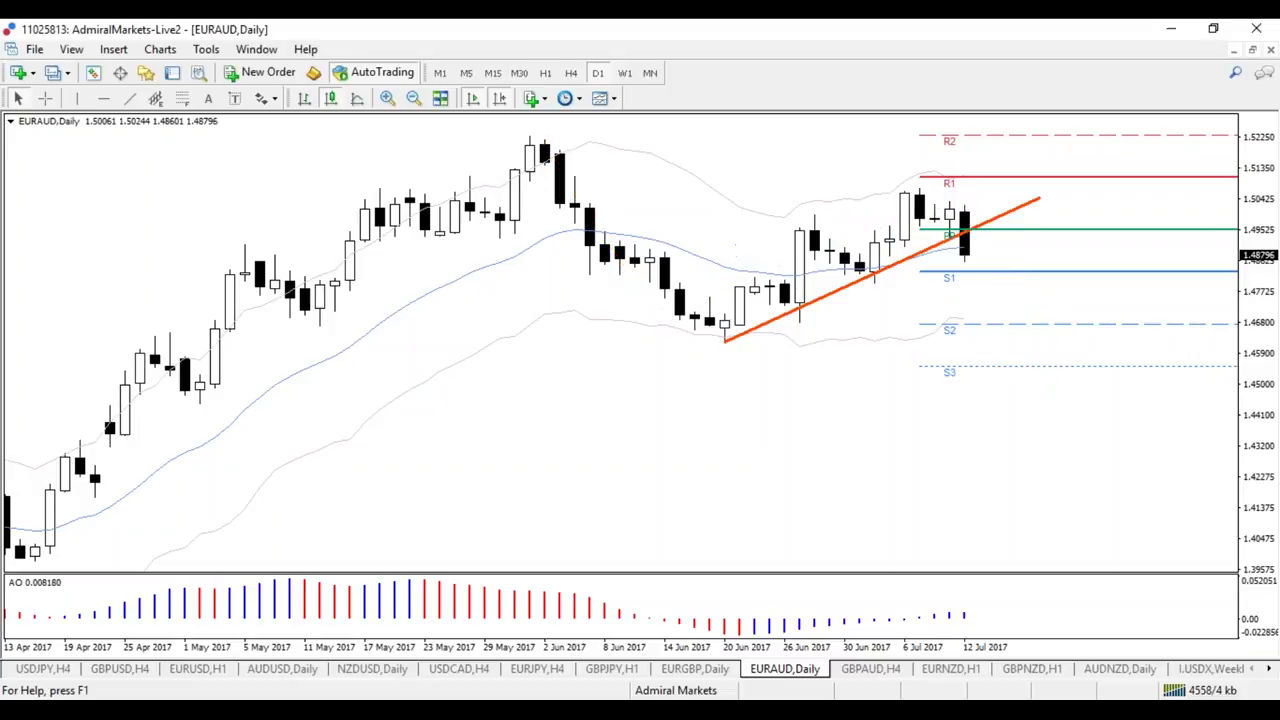
- Switch to Chrome and view the upcoming sessions on the Admiral Markets Forex & CFD Webinars page
{"action": "mouse_move", "coordinate": [968, 258]}
{"action": "left_click", "coordinate": [388, 716]}
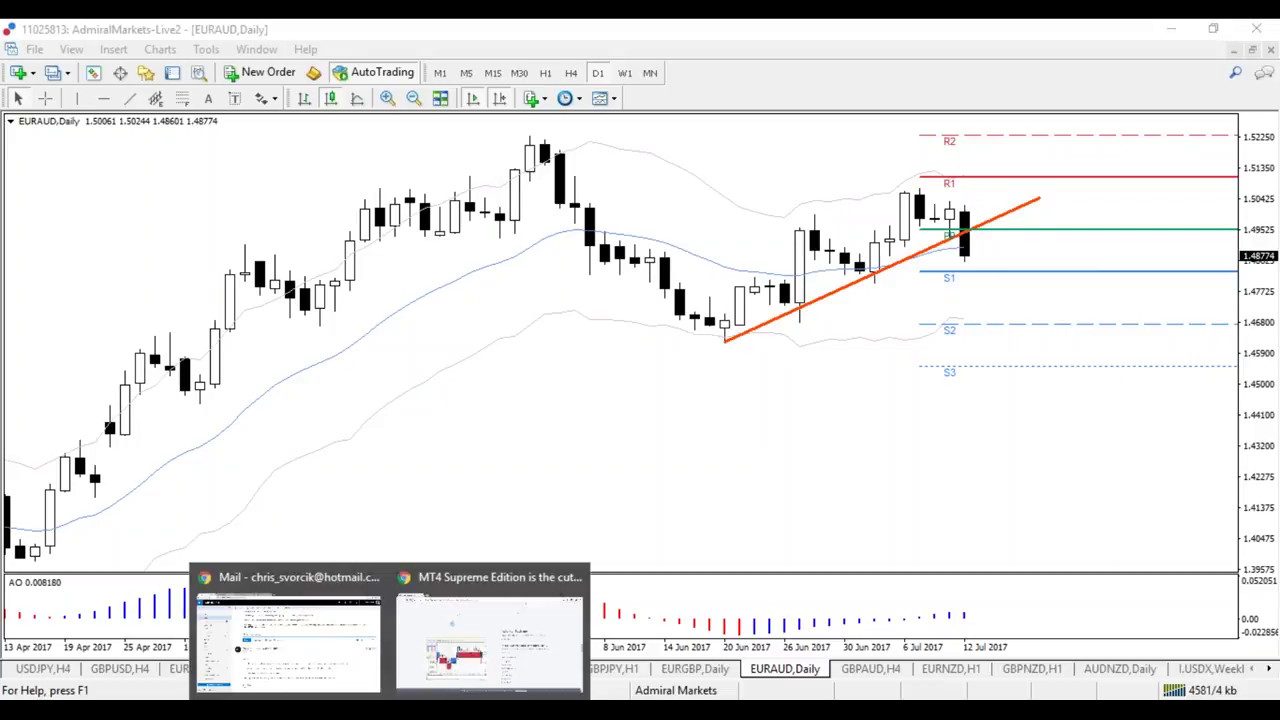
{"action": "left_click", "coordinate": [458, 668]}
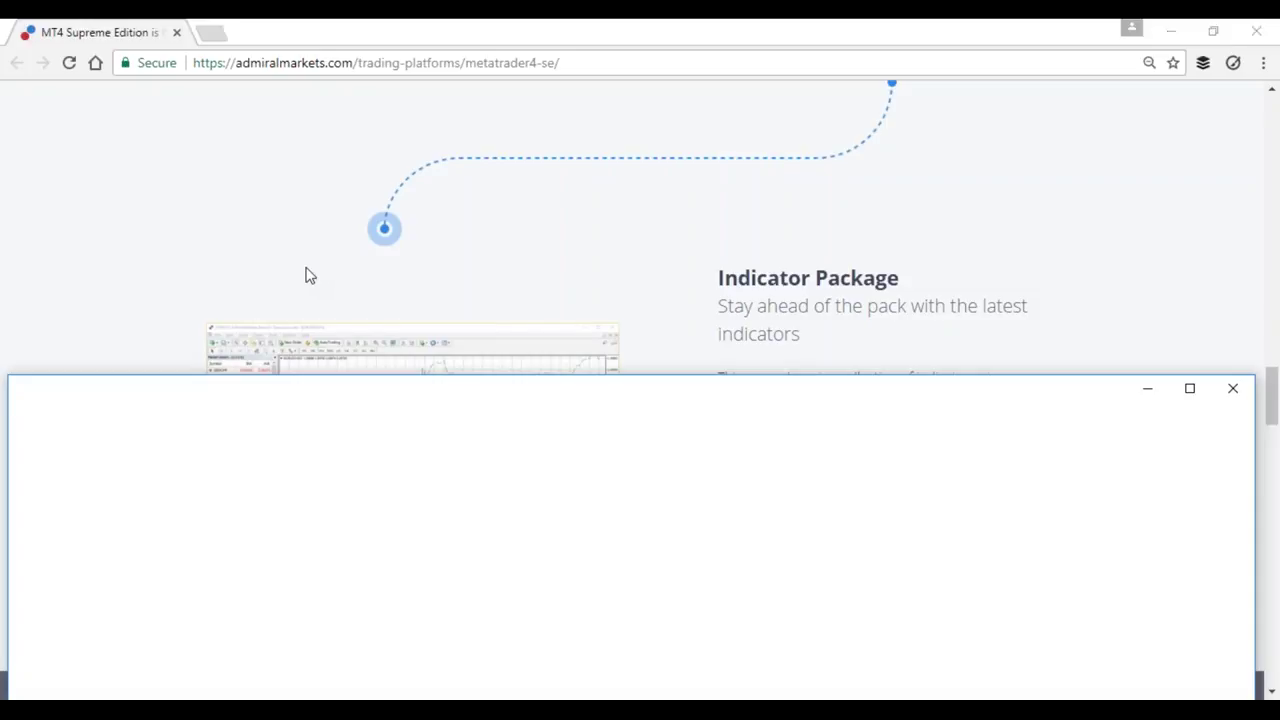
{"action": "left_click_drag", "start_coordinate": [237, 27], "coordinate": [236, 28]}
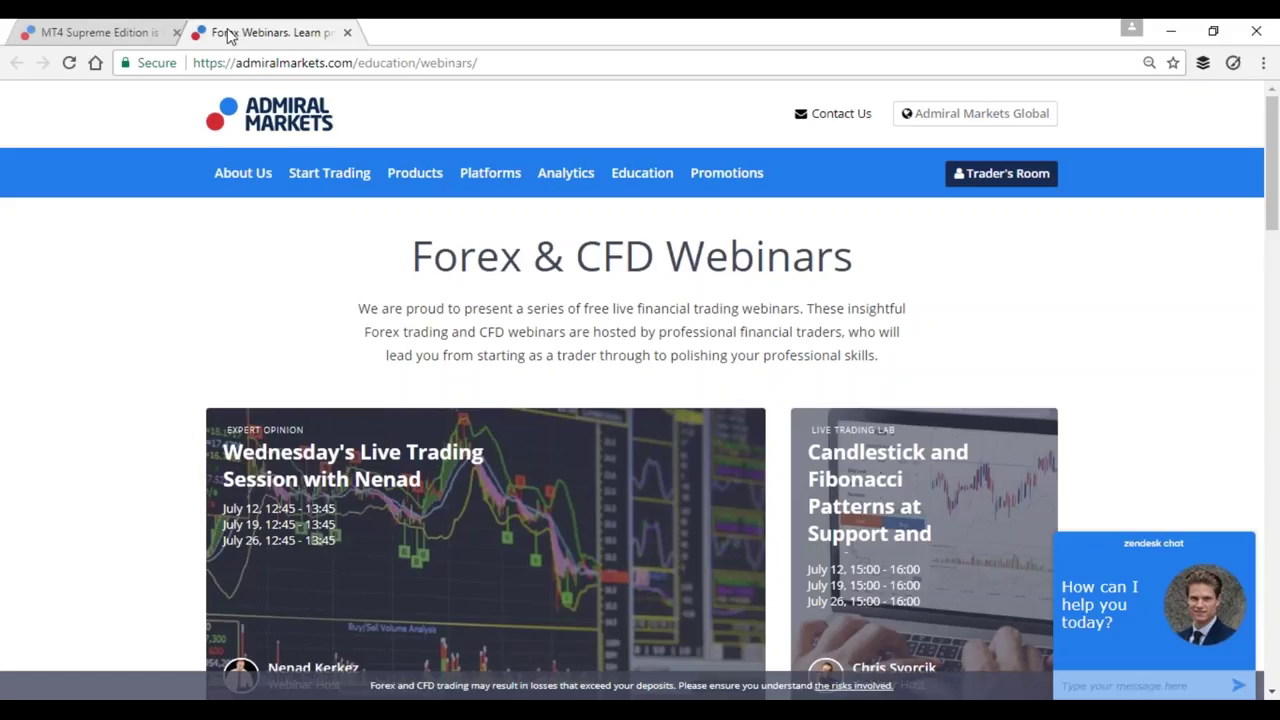
{"action": "scroll", "coordinate": [760, 546], "scroll_direction": "down", "scroll_amount": 3}
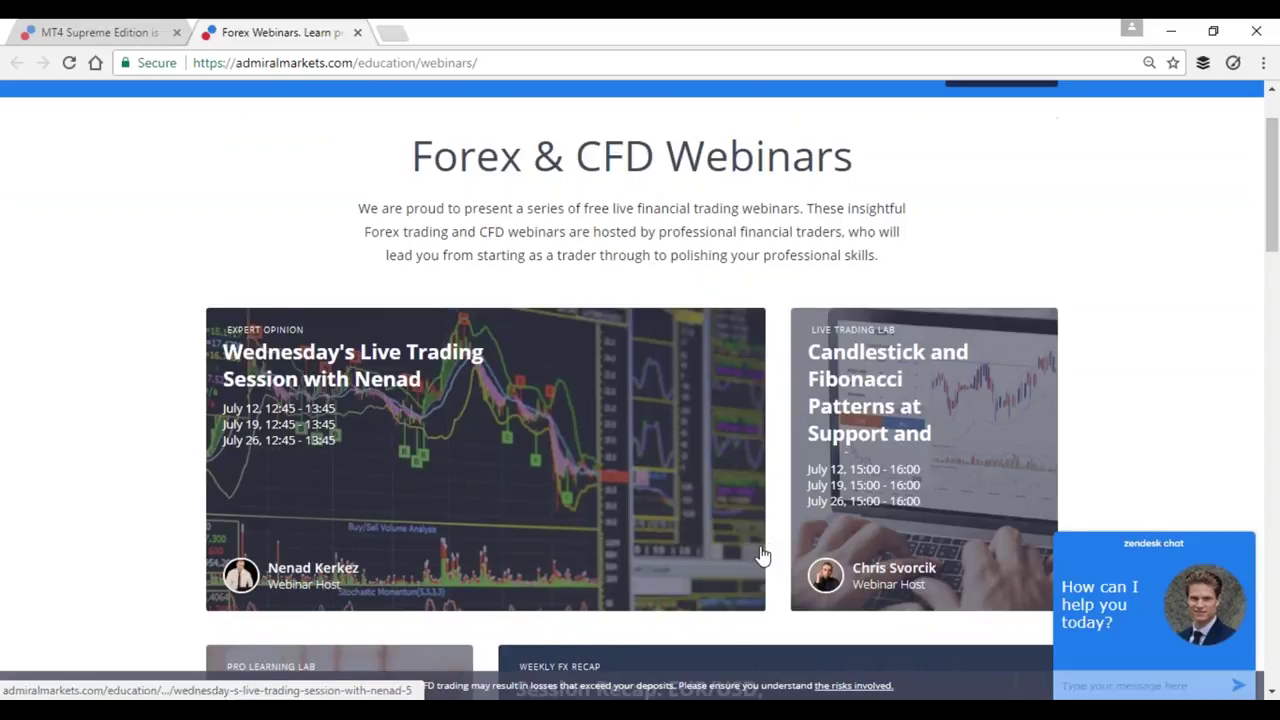
- View the lower webinar listings, and show the MetaTrader 4 Supreme Edition page from its Indicator Package section up to the Free Download header
{"action": "scroll", "coordinate": [740, 556], "scroll_direction": "down", "scroll_amount": 1}
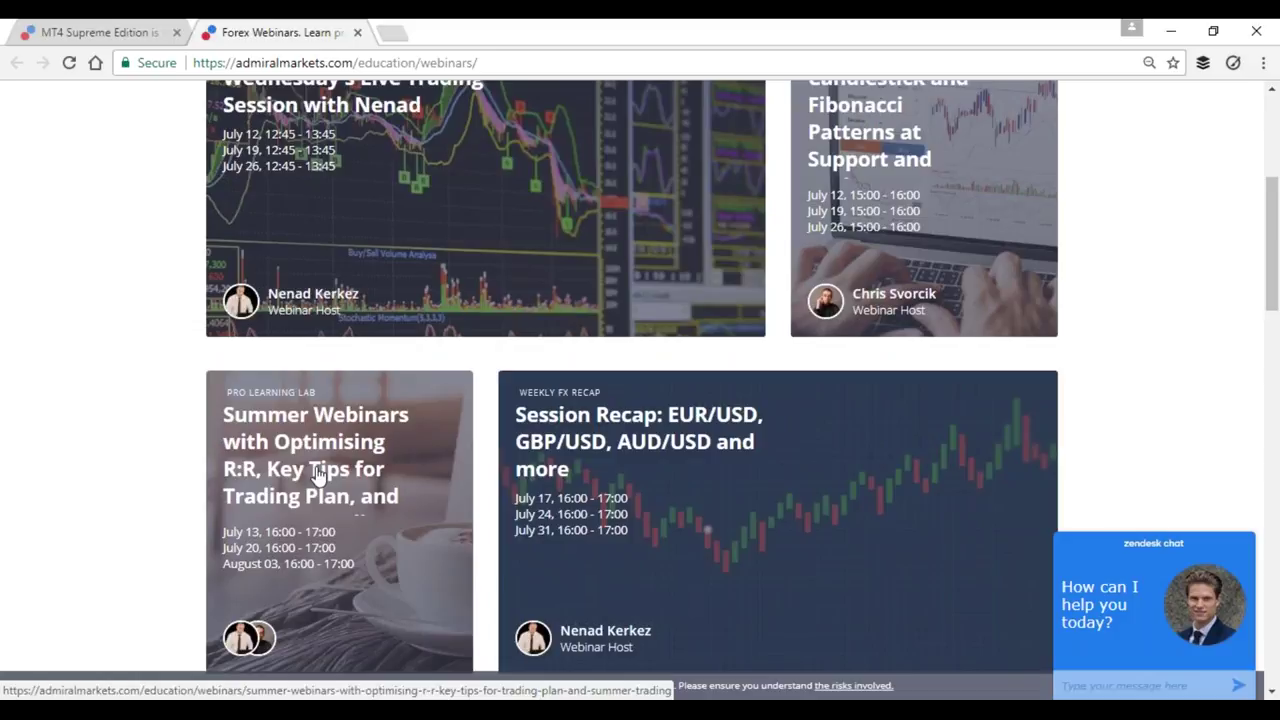
{"action": "left_click", "coordinate": [126, 32]}
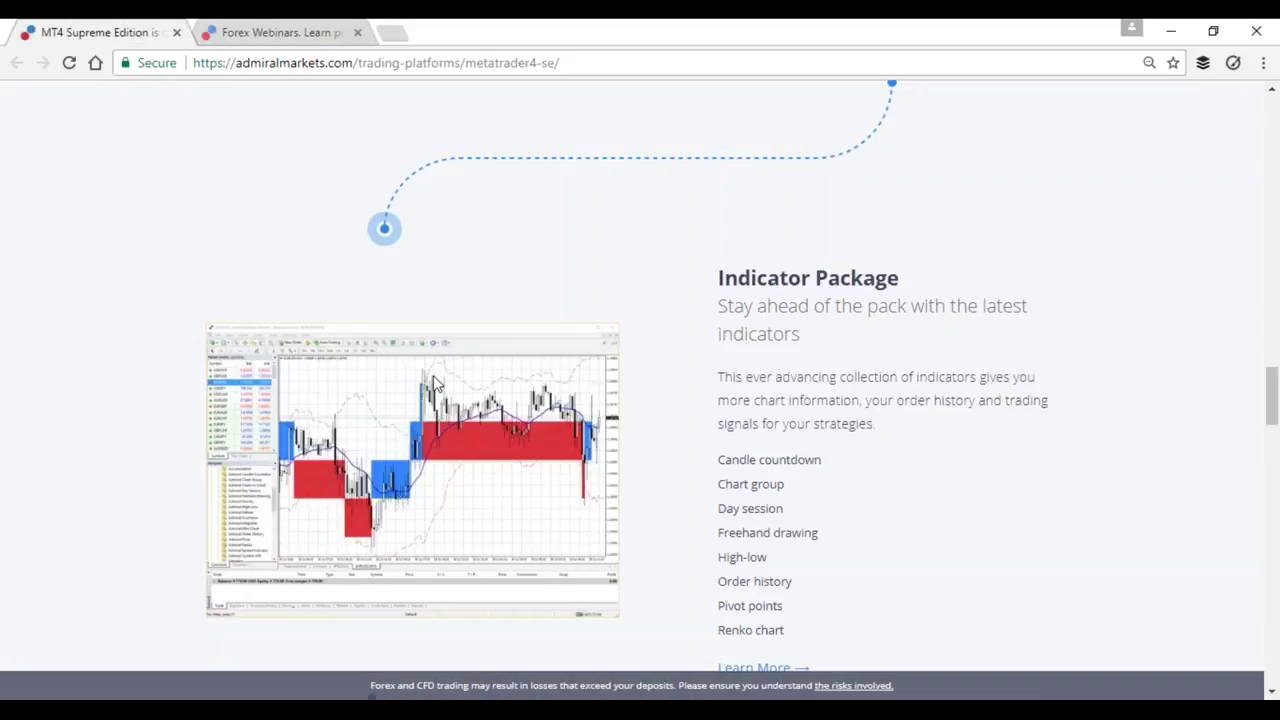
{"action": "scroll", "coordinate": [453, 384], "scroll_direction": "up", "scroll_amount": 1}
{"action": "scroll", "coordinate": [453, 384], "scroll_direction": "up", "scroll_amount": 15}
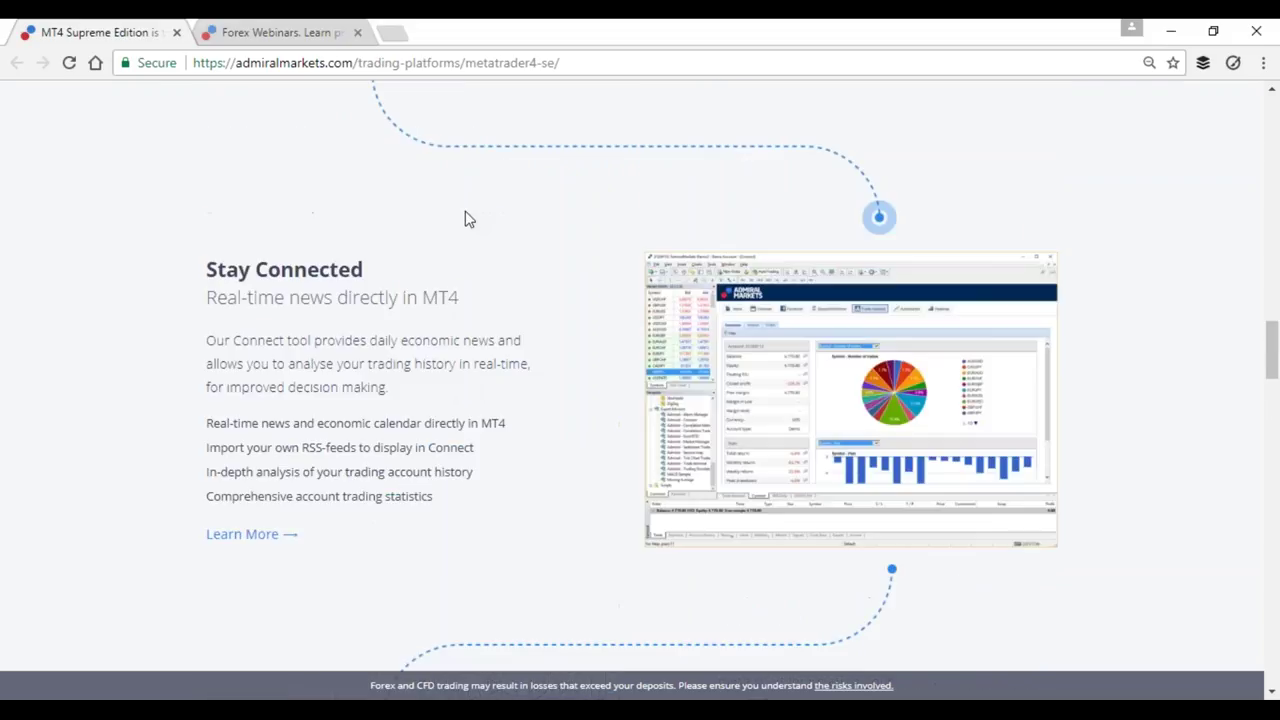
{"action": "scroll", "coordinate": [453, 273], "scroll_direction": "up", "scroll_amount": 15}
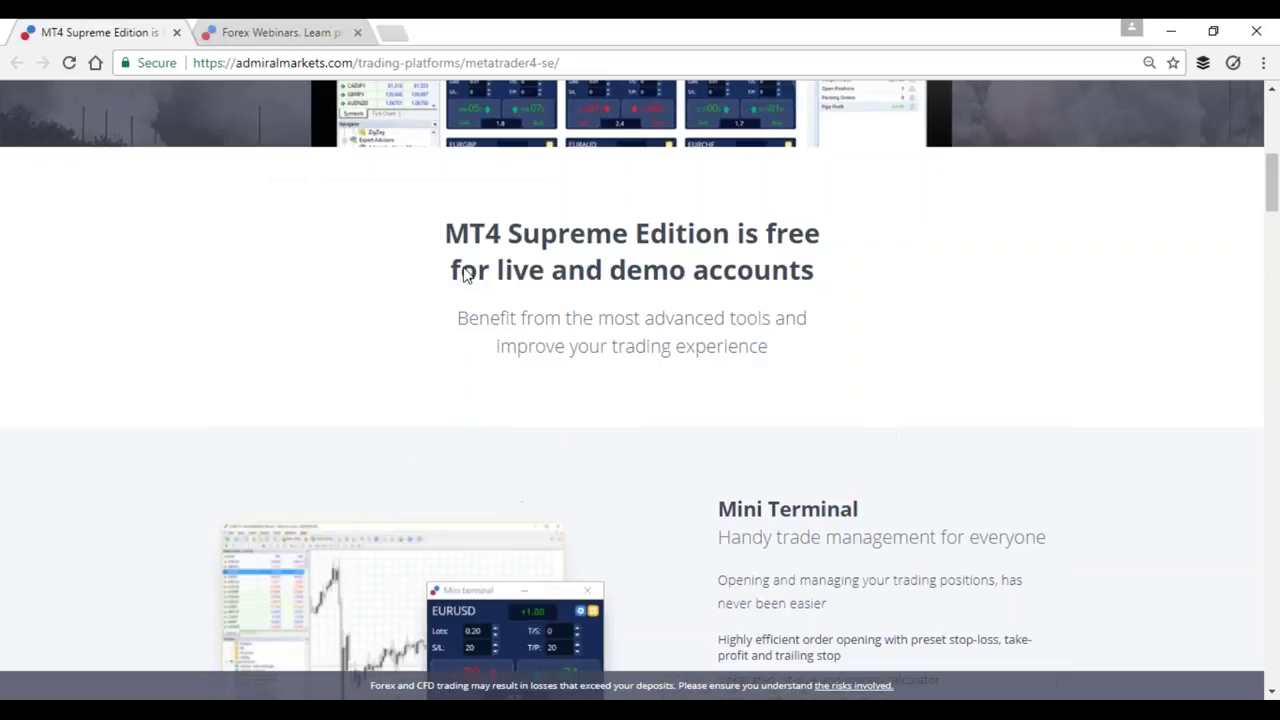
{"action": "mouse_move", "coordinate": [496, 180]}
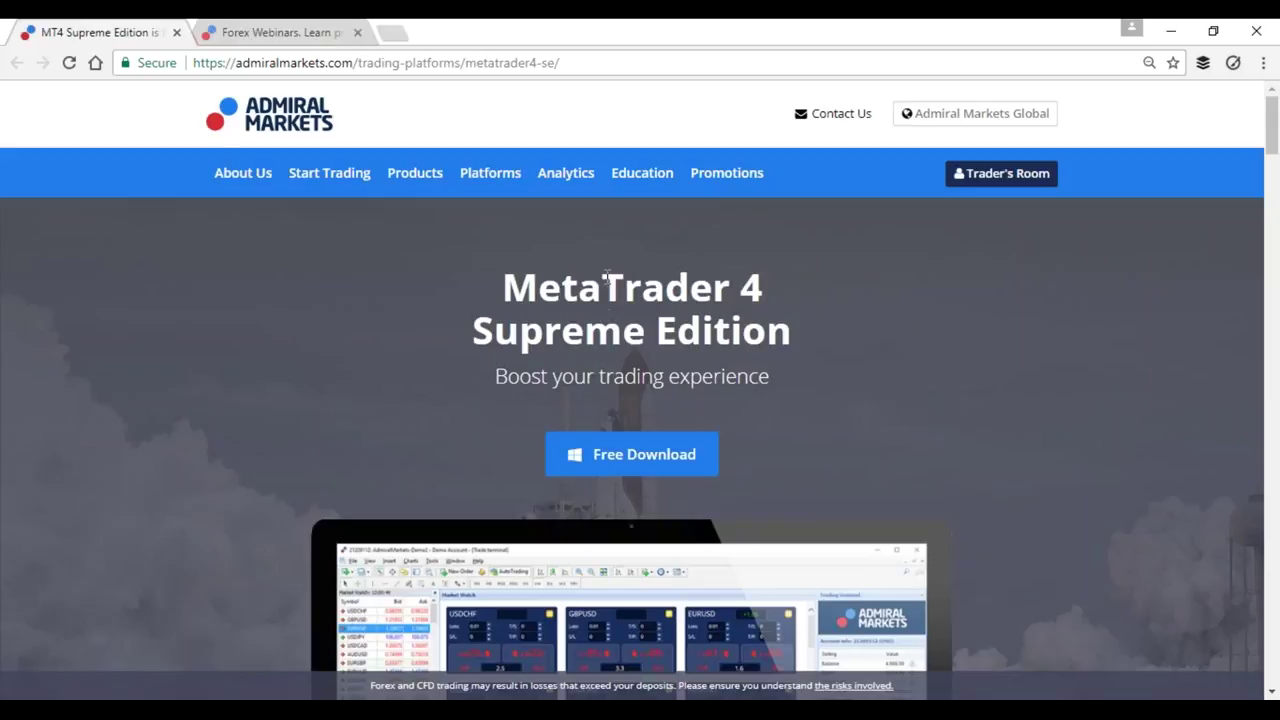
- Return to the Forex & CFD Webinars page and show the Summer Webinars and Session Recap dates
{"action": "key", "text": "ctrl+Tab"}
{"action": "scroll", "coordinate": [366, 449], "scroll_direction": "up", "scroll_amount": 3}
{"action": "scroll", "coordinate": [375, 445], "scroll_direction": "down", "scroll_amount": 3}
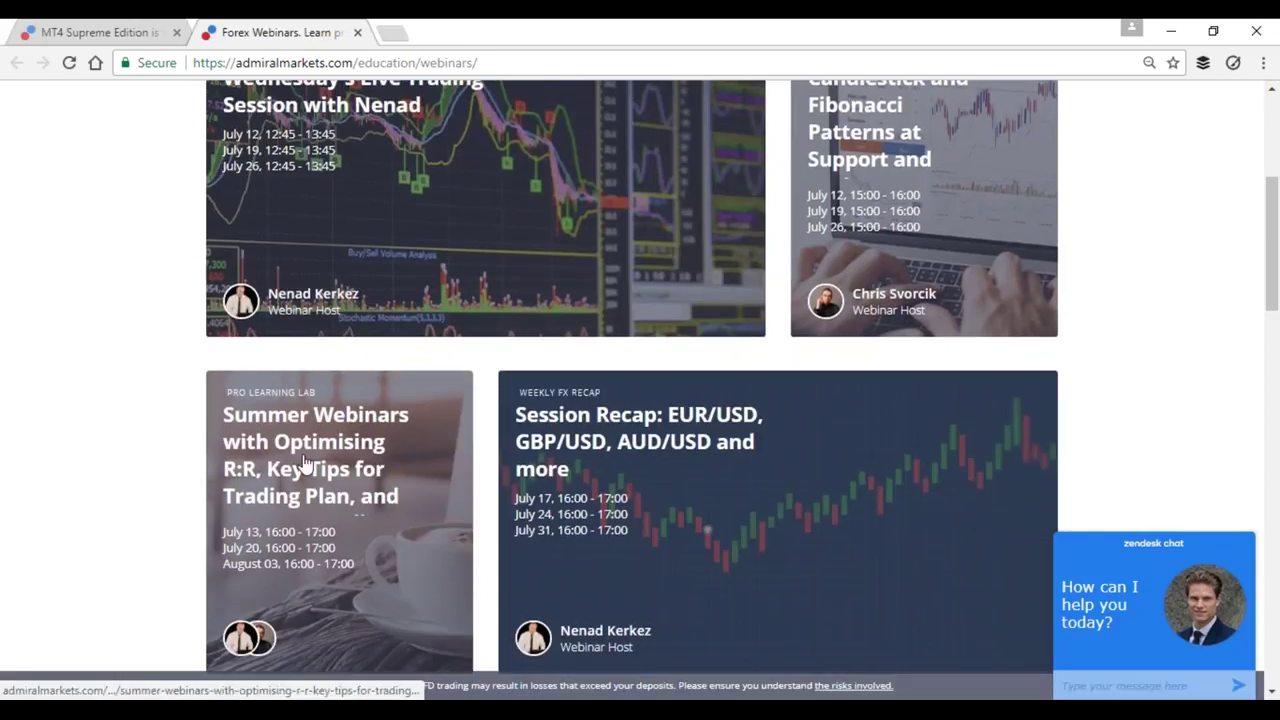